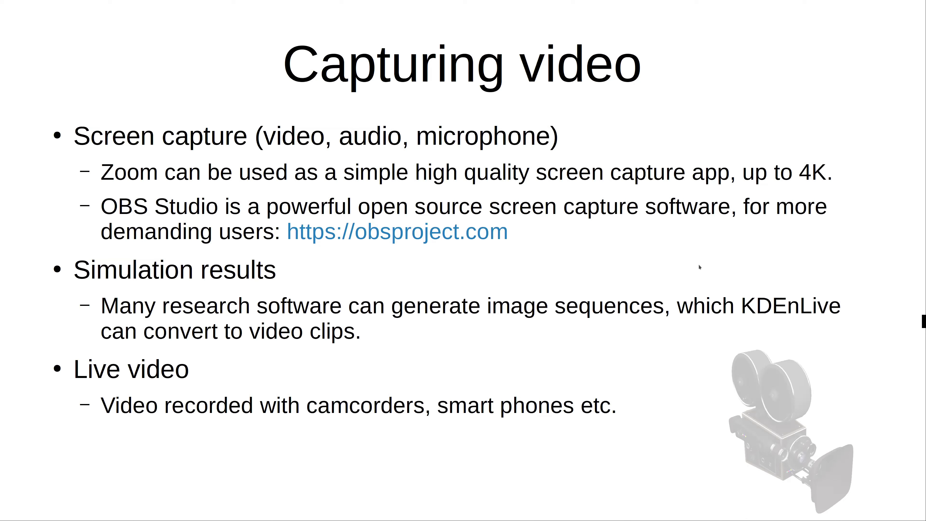
Step: Advance to the Basic video editing slide and switch to Kdenlive
key("Right")
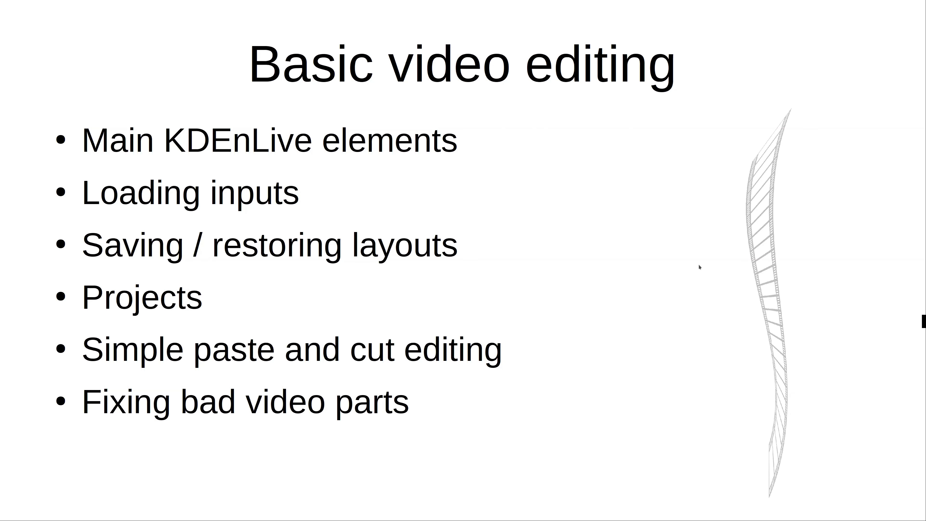
key("alt+Tab")
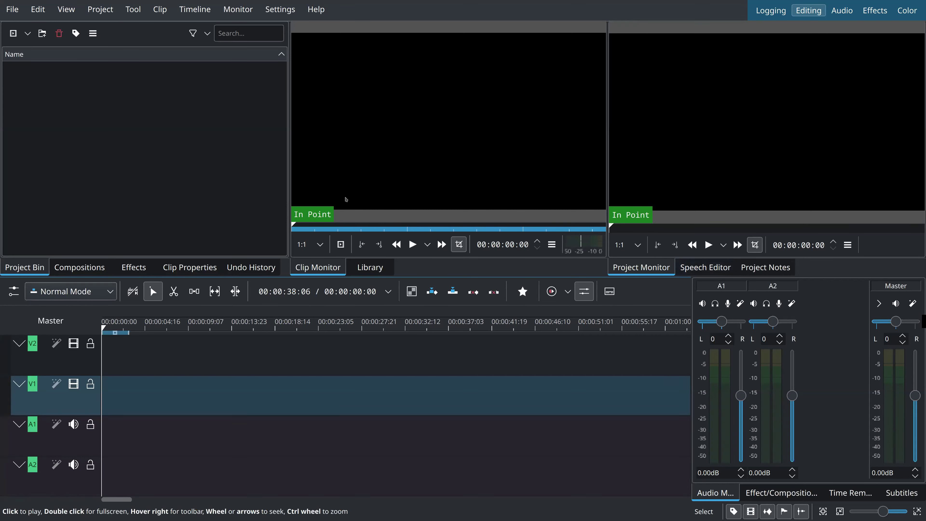
left_click(272, 9)
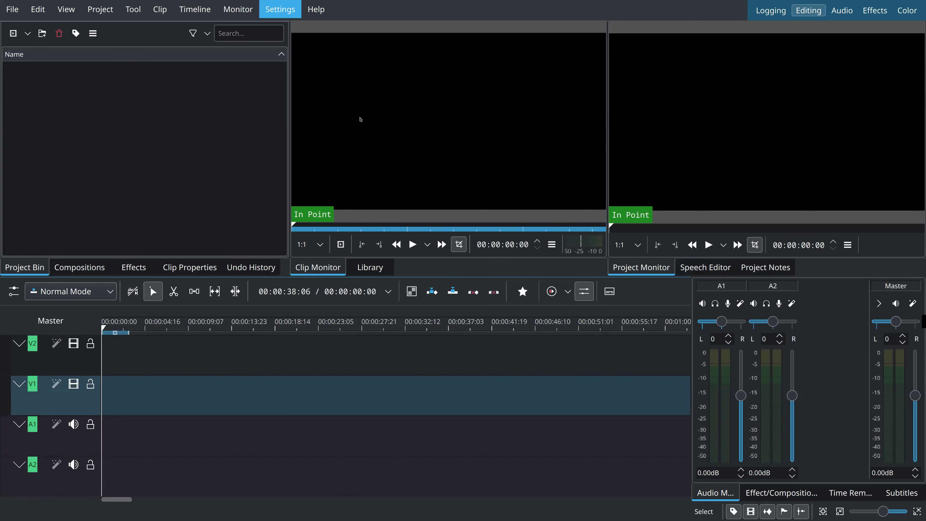
mouse_move(403, 76)
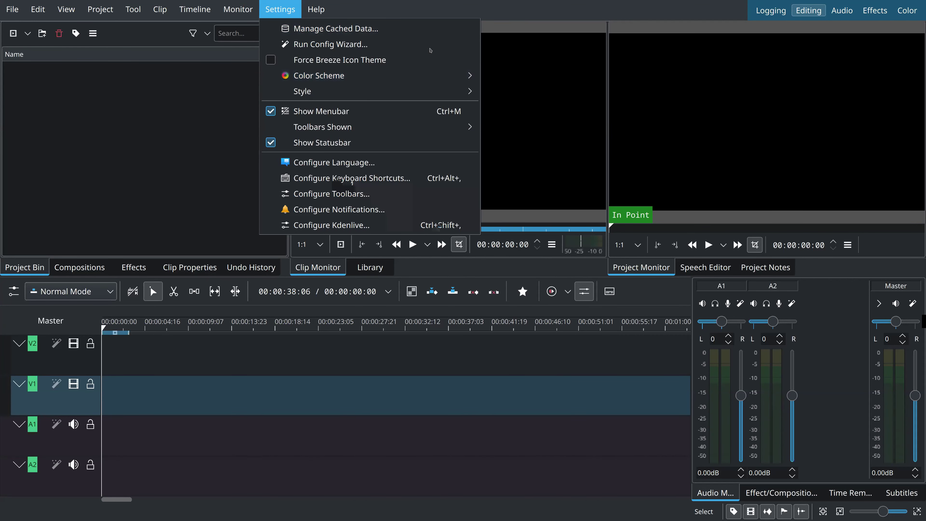
key("Escape")
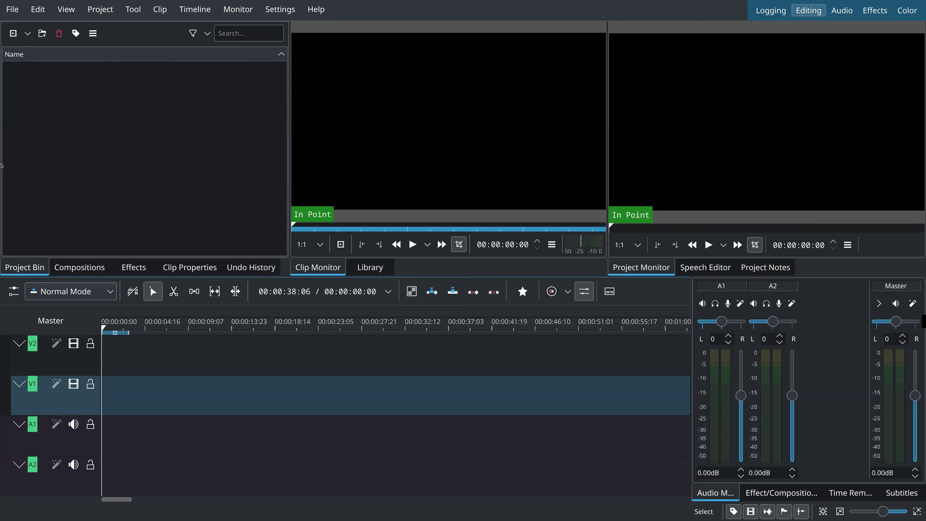
Step: Create a new project with the 4K UHD 2160p 25 fps profile
left_click(13, 11)
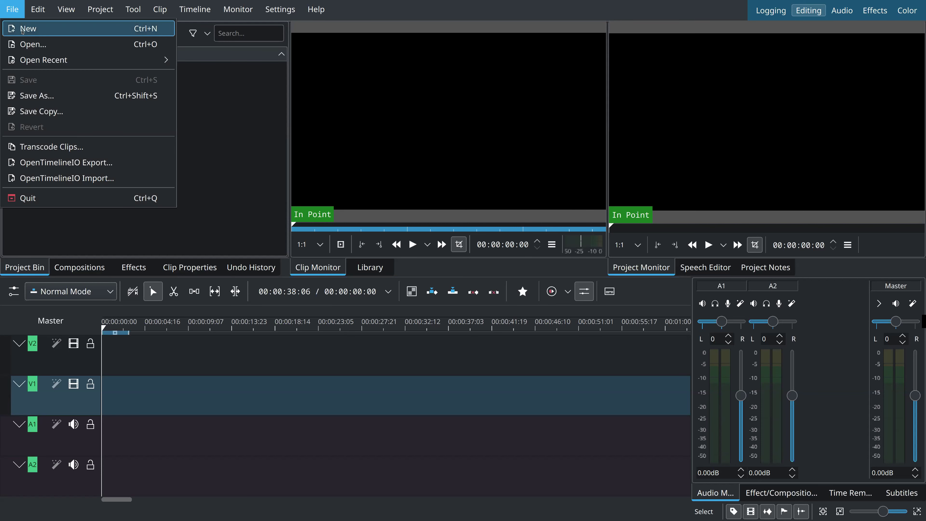
left_click(23, 30)
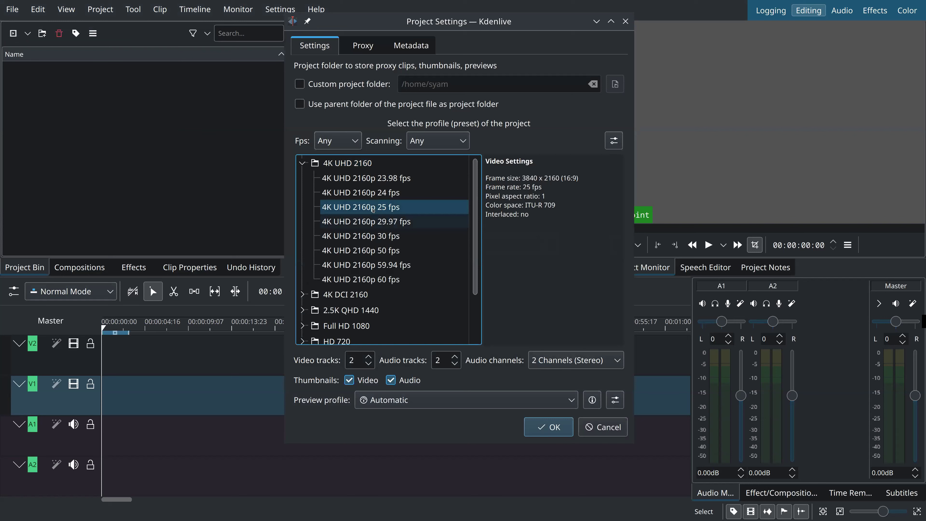
scroll(418, 218, "down", 2)
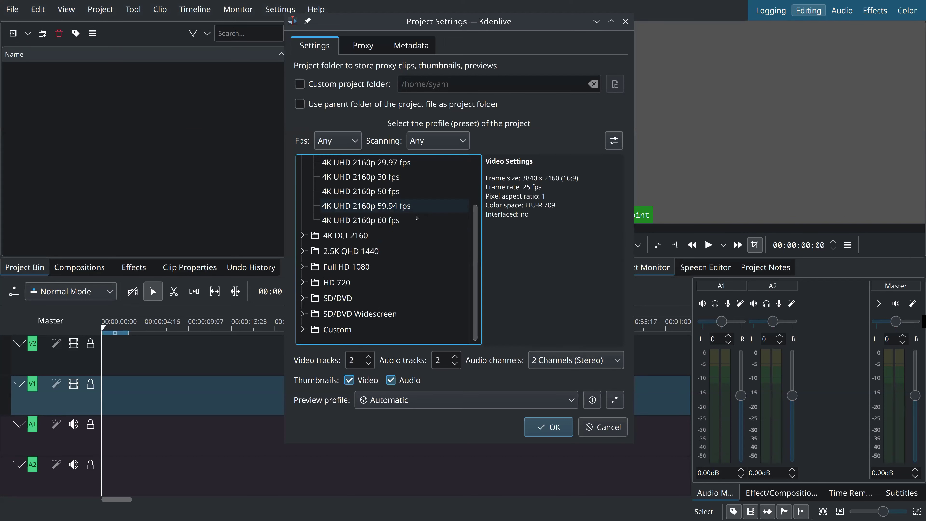
scroll(412, 222, "up", 1)
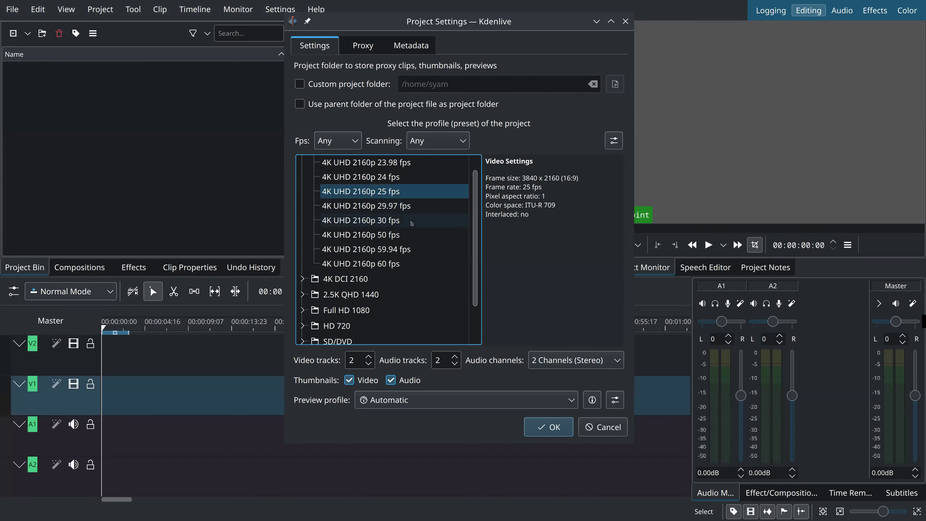
scroll(419, 234, "up", 1)
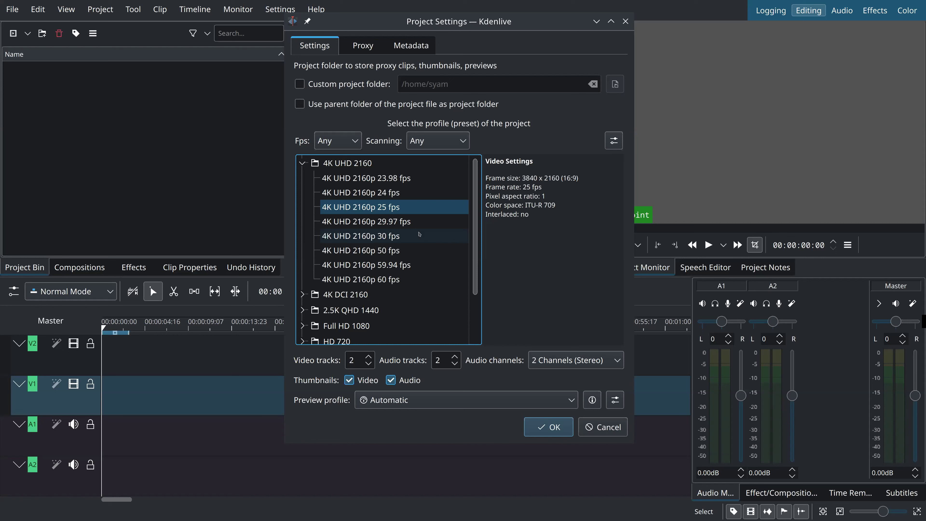
left_click(348, 208)
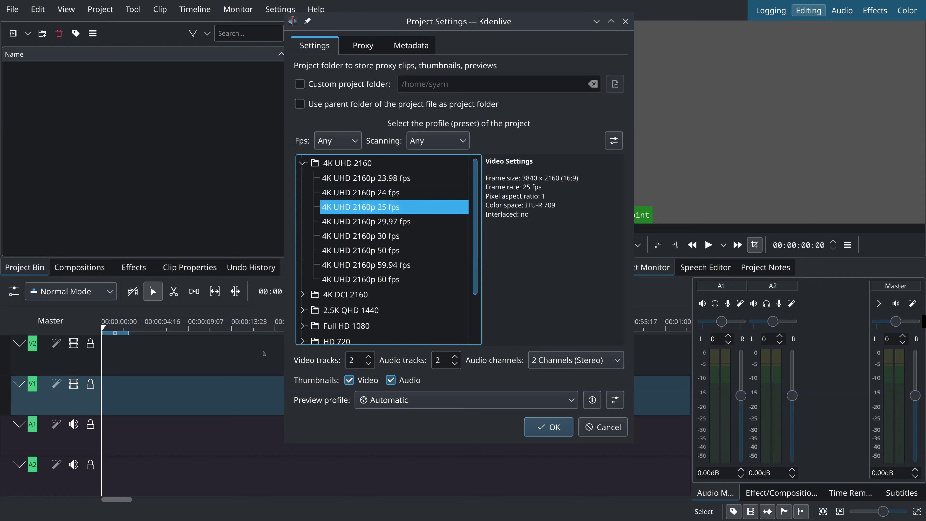
left_click(555, 432)
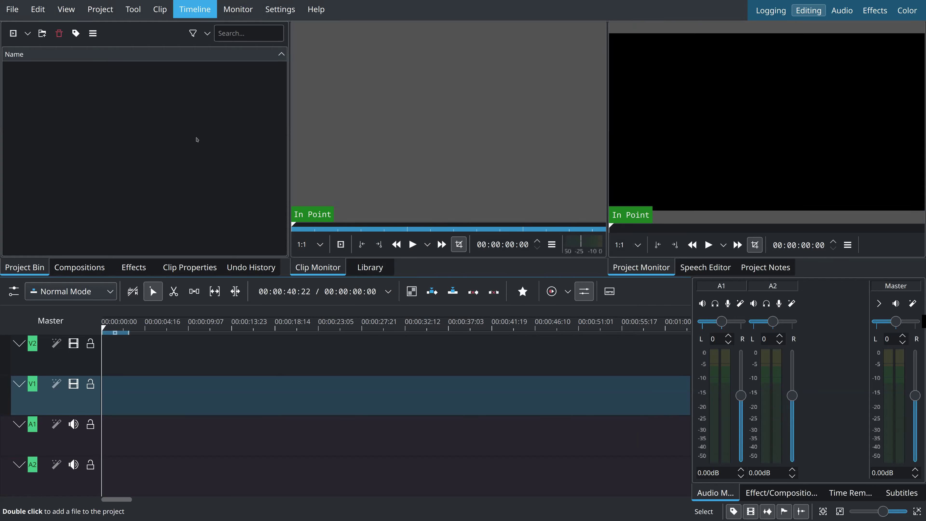
left_click(204, 116)
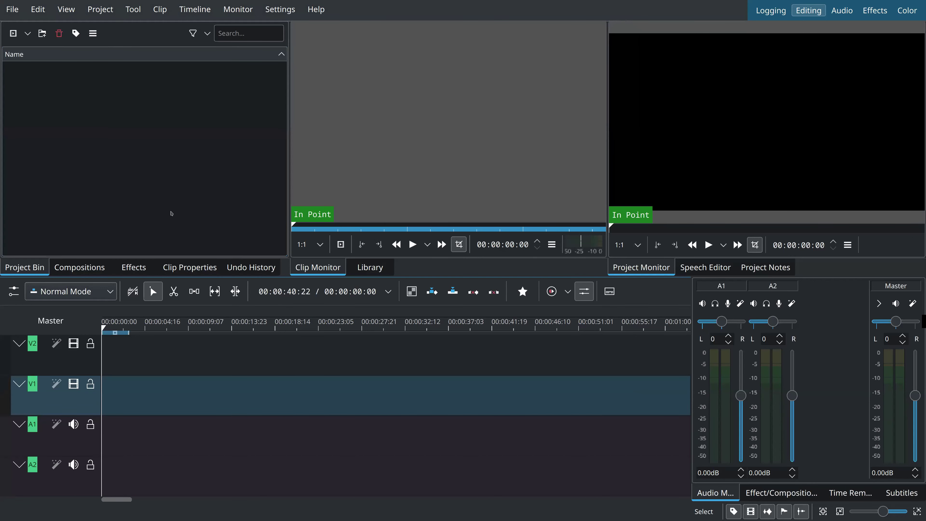
key("Right")
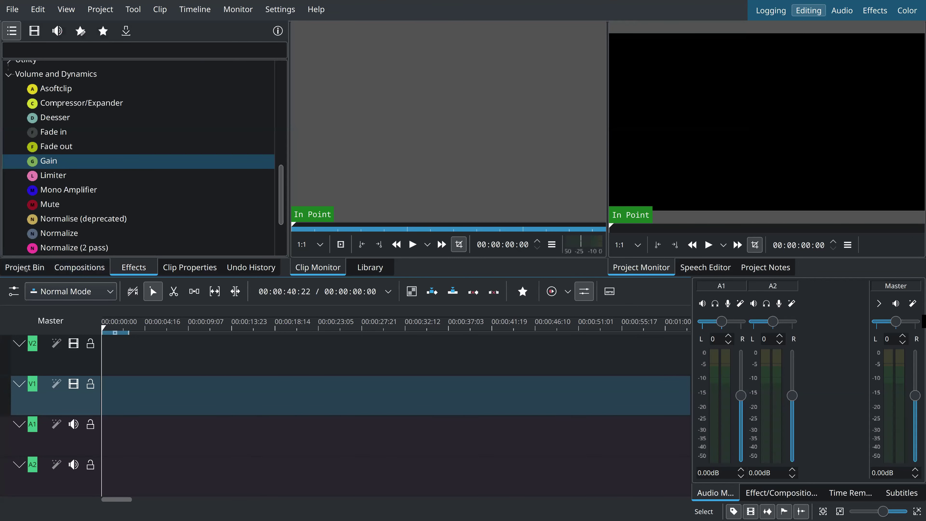
Step: Bring up the Project Bin and add the clip webinar.mp4 from the Kdenlive folder
left_click(25, 268)
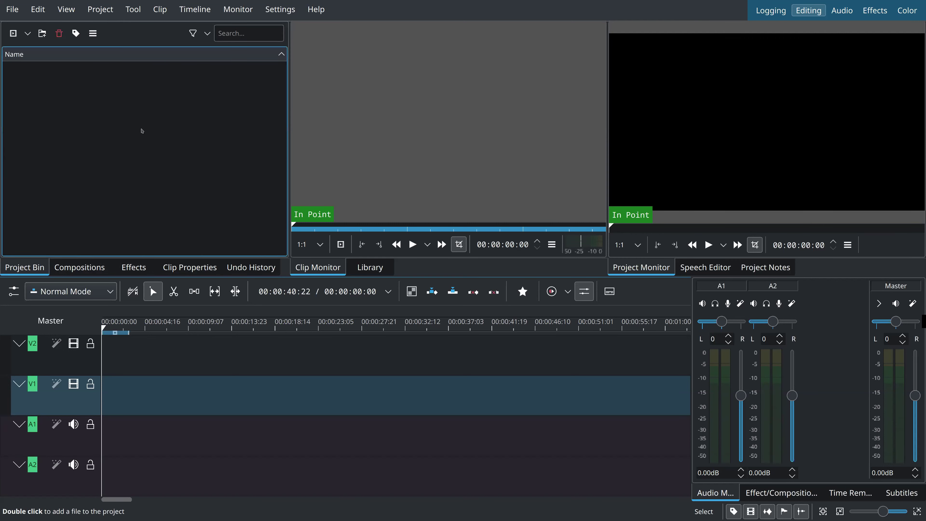
left_click(28, 35)
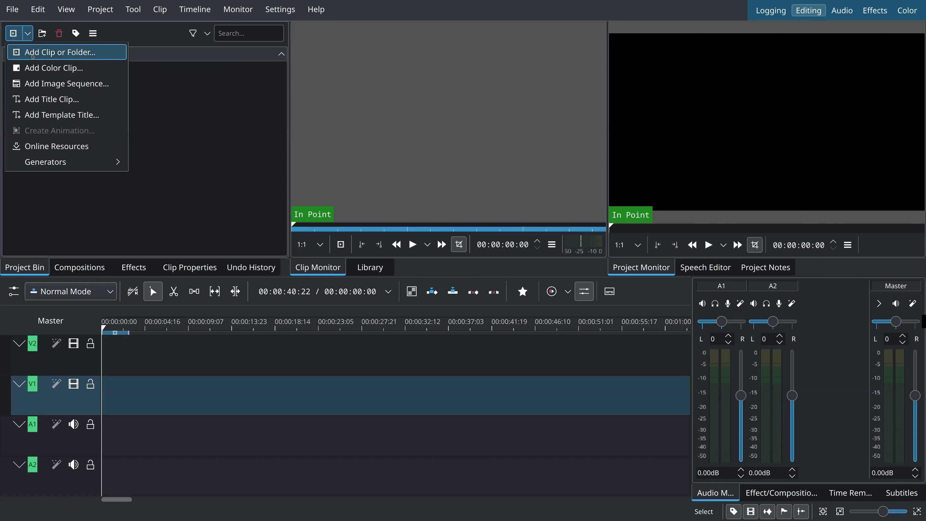
left_click(62, 53)
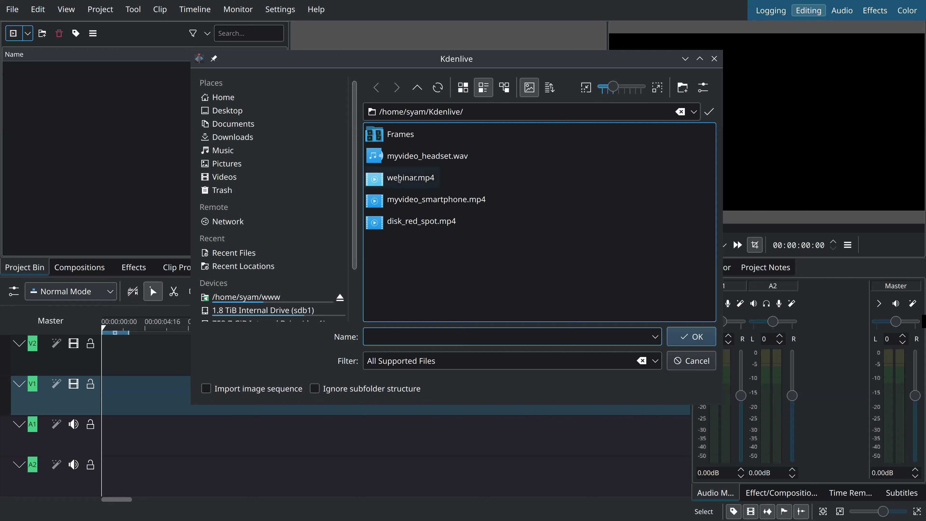
left_click(414, 183)
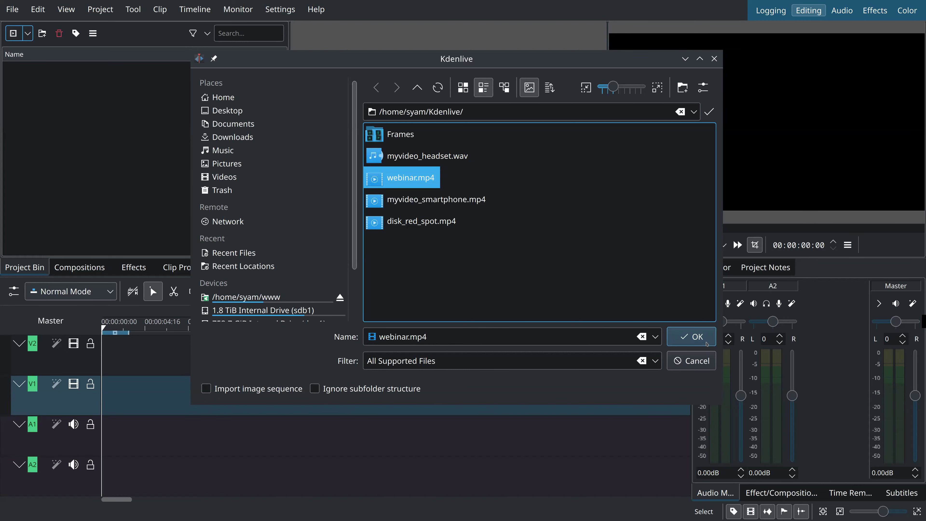
left_click(691, 340)
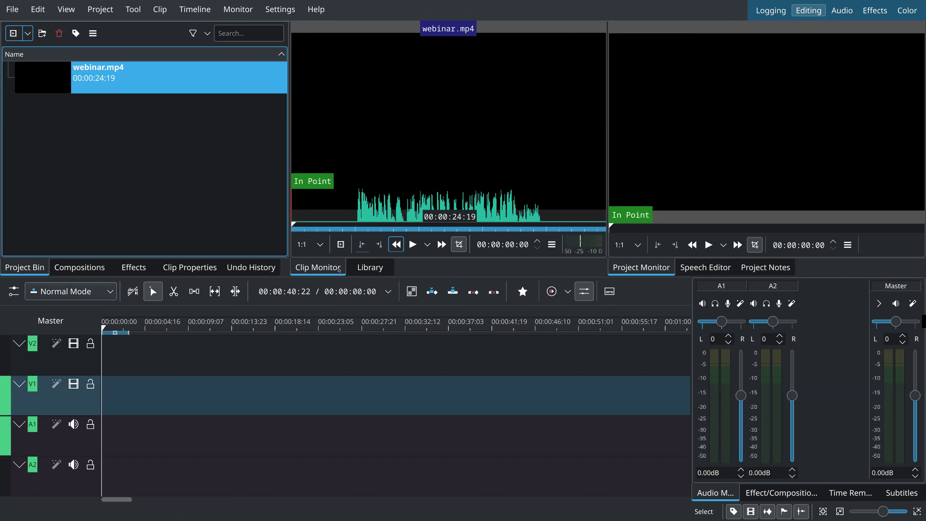
Step: Preview webinar.mp4 in the Clip Monitor, seeking to 00:00:05:22 and 00:00:08:24 and playing it
mouse_move(408, 199)
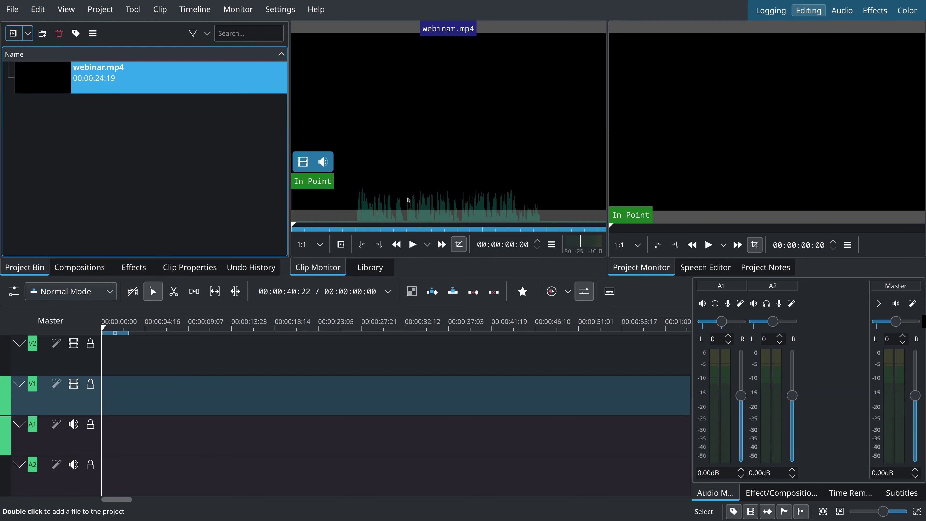
left_click(367, 225)
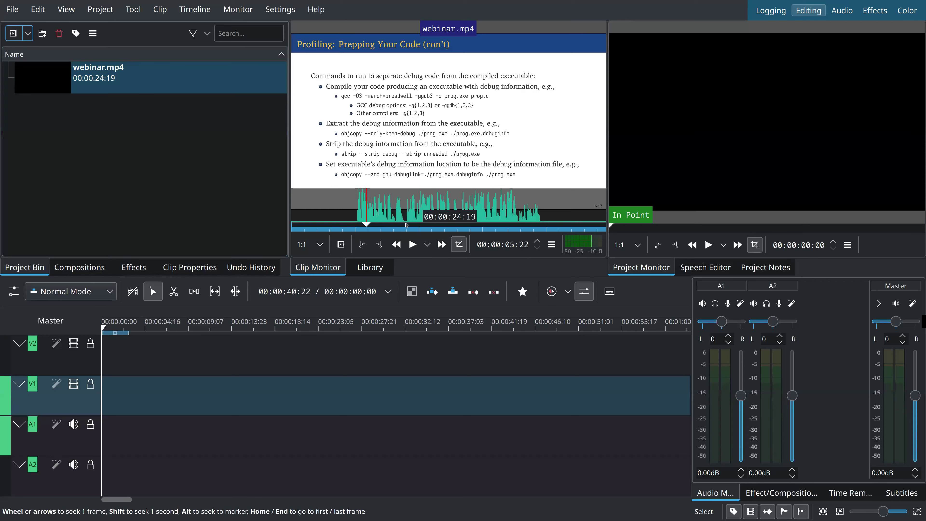
left_click(405, 224)
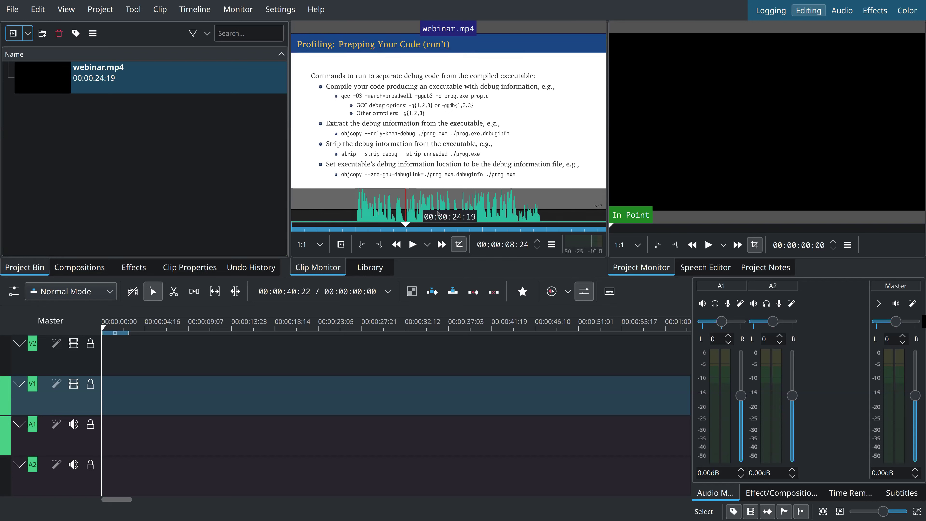
key("space")
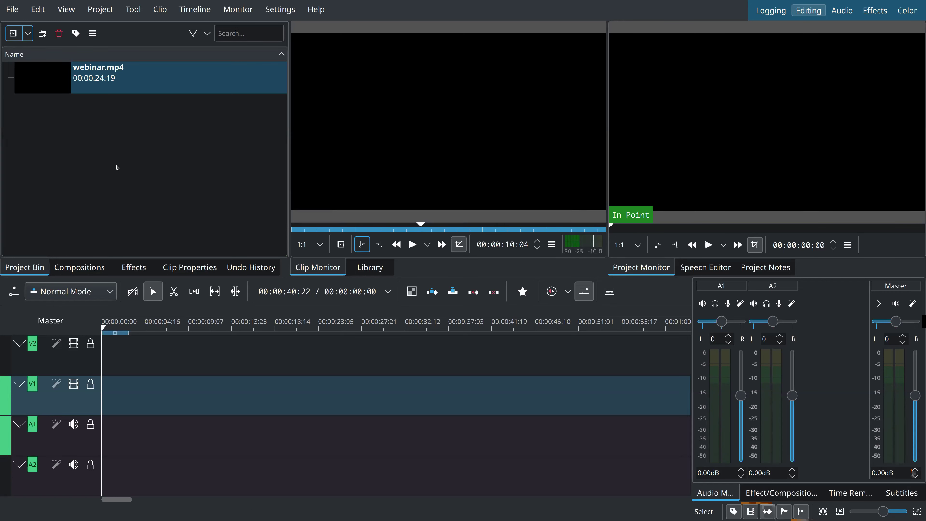
left_click(118, 168)
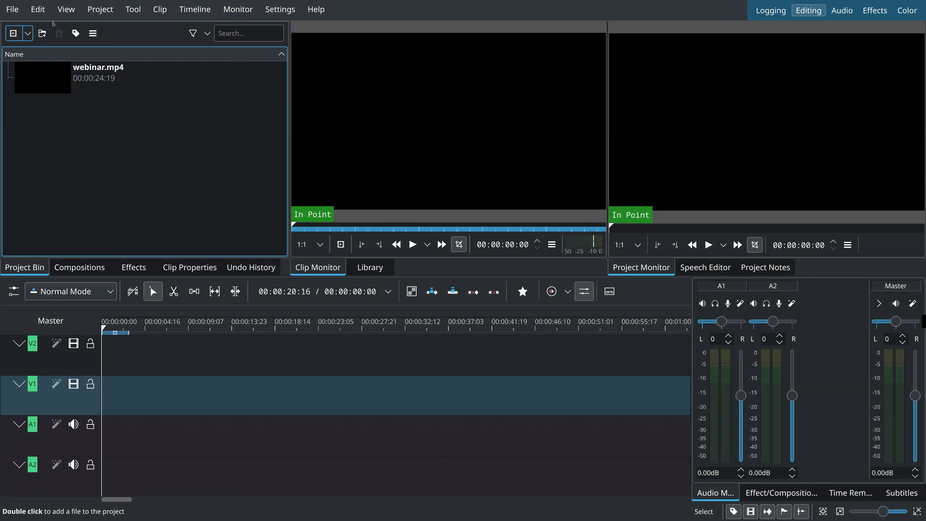
left_click(28, 33)
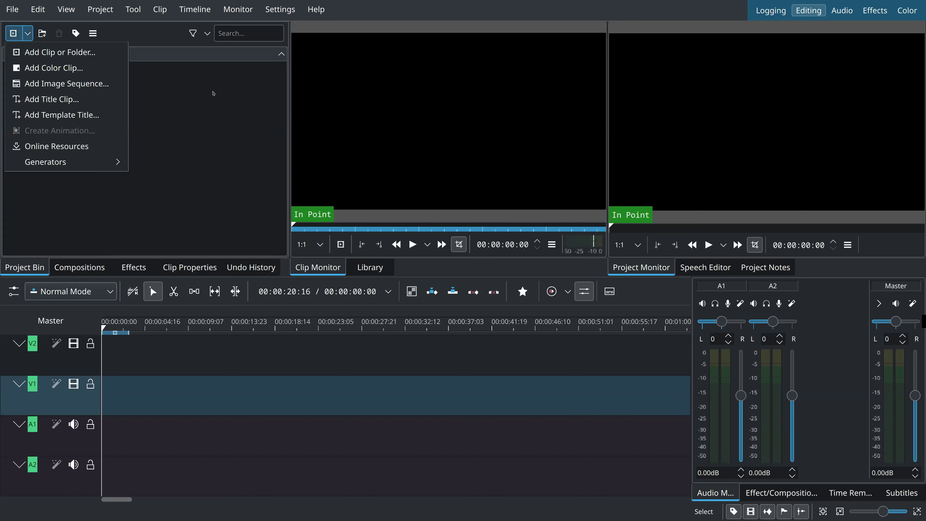
left_click(213, 93)
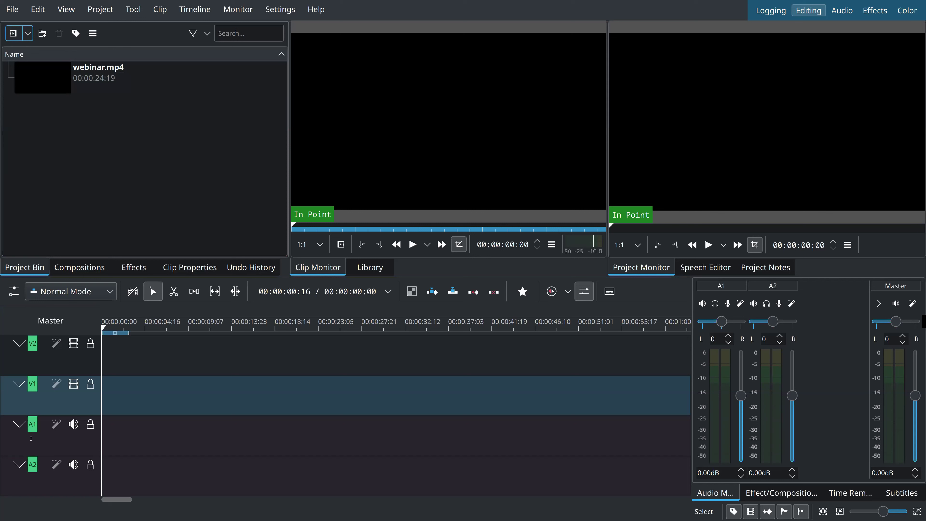
key("Tab")
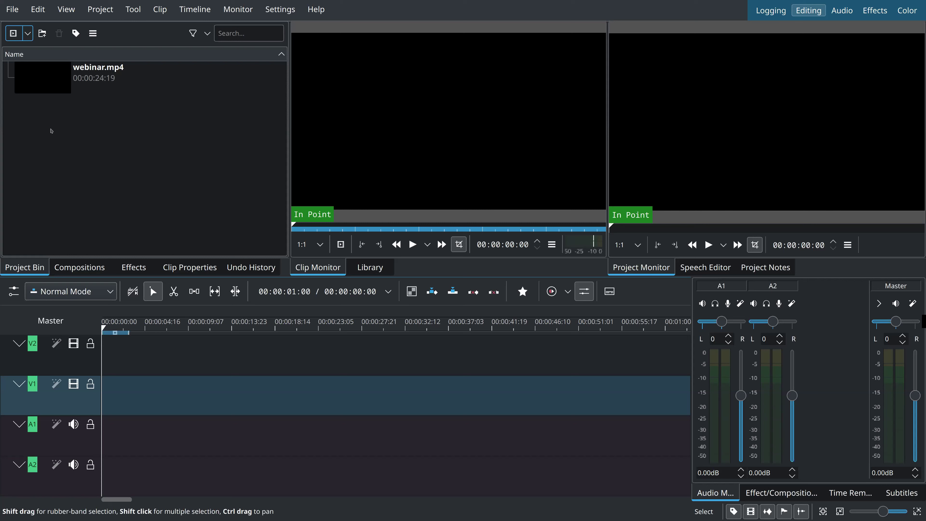
Step: Place webinar.mp4 at the start of the timeline, with its video on track V1 and audio on A1
left_click(41, 79)
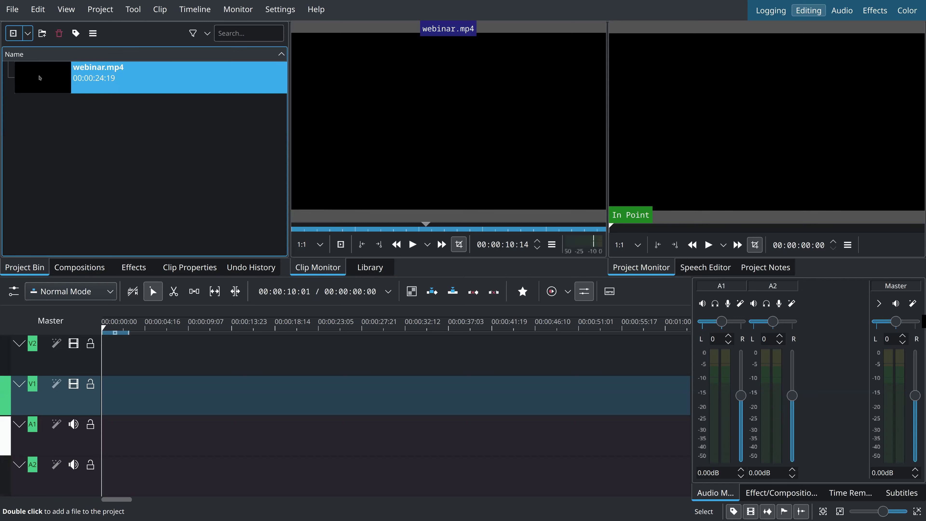
left_click_drag(44, 82, 37, 397)
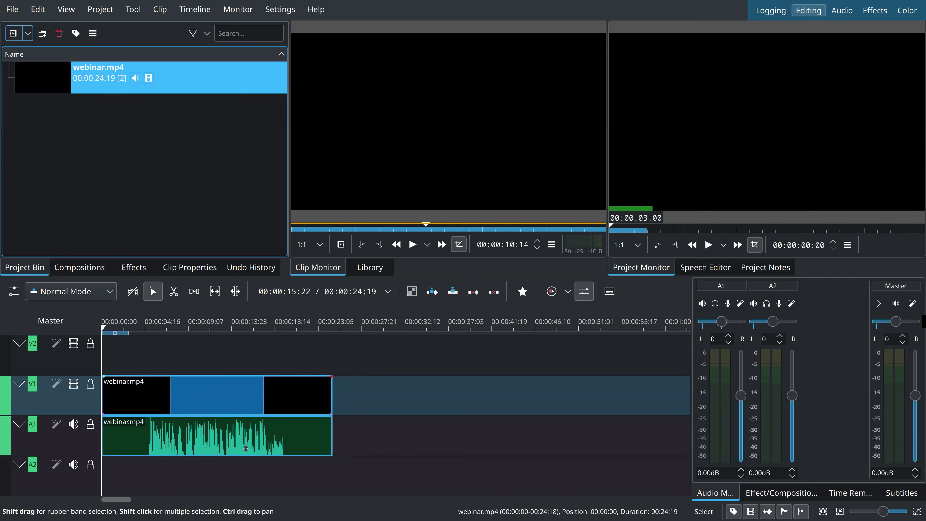
left_click_drag(245, 448, 174, 443)
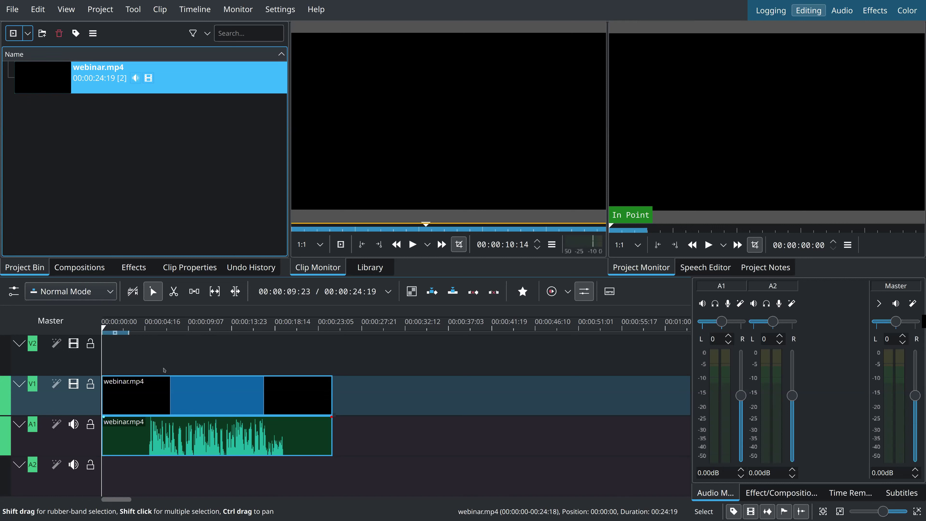
Step: Check the timeline at 00:00:10:20, 00:00:08:01 and 00:00:14:14, and the source clip at 00:00:08:01 in the Clip Monitor
left_click(203, 368)
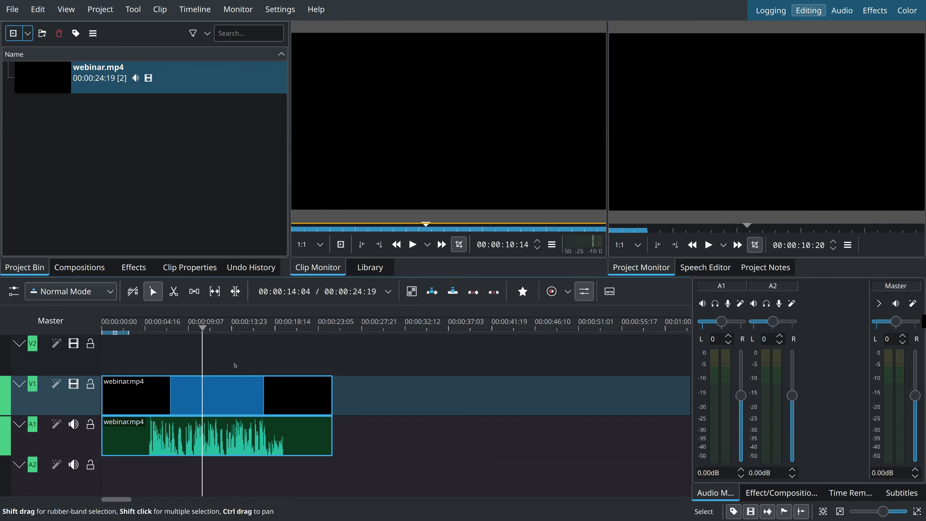
left_click(177, 366)
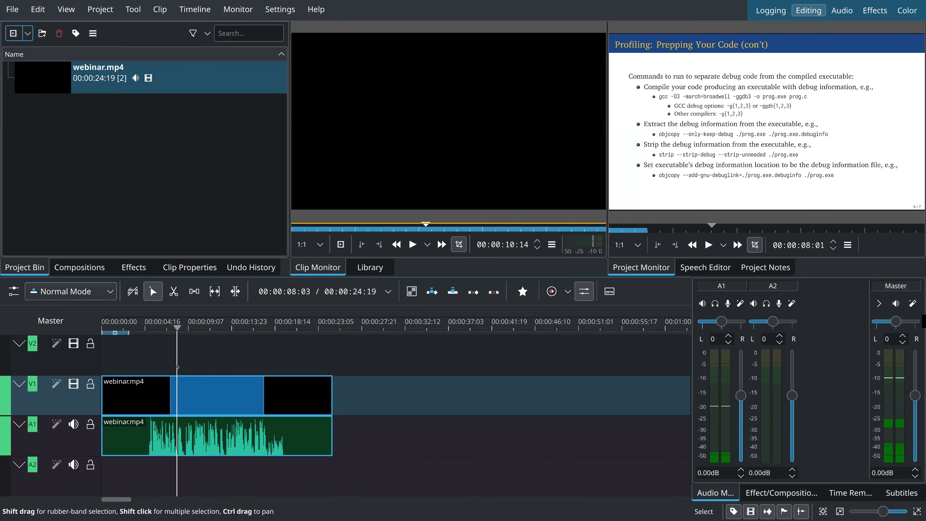
left_click(238, 367)
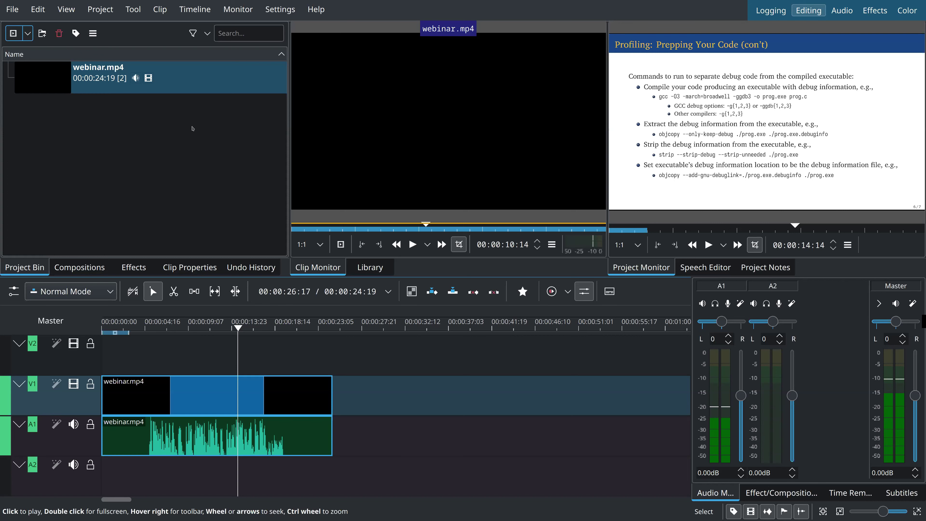
left_click(392, 228)
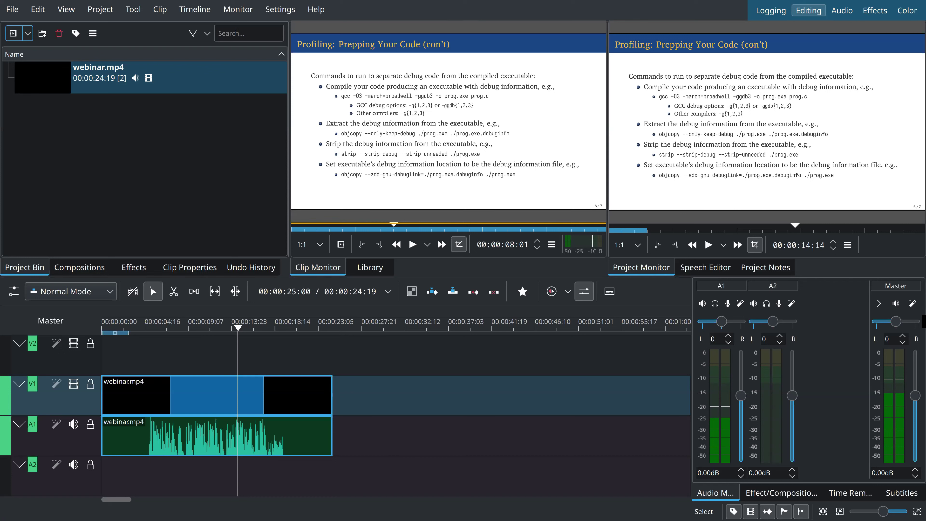
Step: Detach the Clip Monitor from the layout as a floating window
left_click_drag(317, 268, 496, 271)
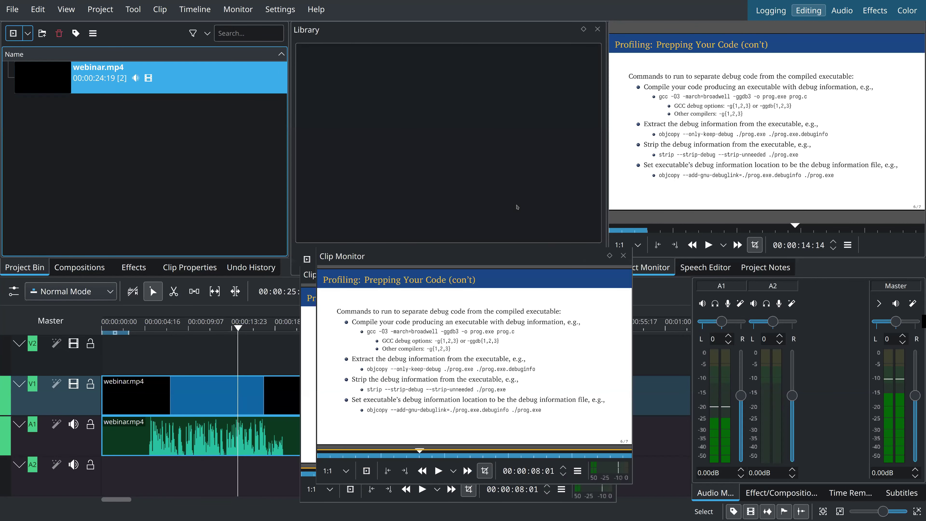
Step: Dock the floating Clip Monitor back together with the Project Monitor and switch between the two monitors
left_click_drag(517, 207, 637, 278)
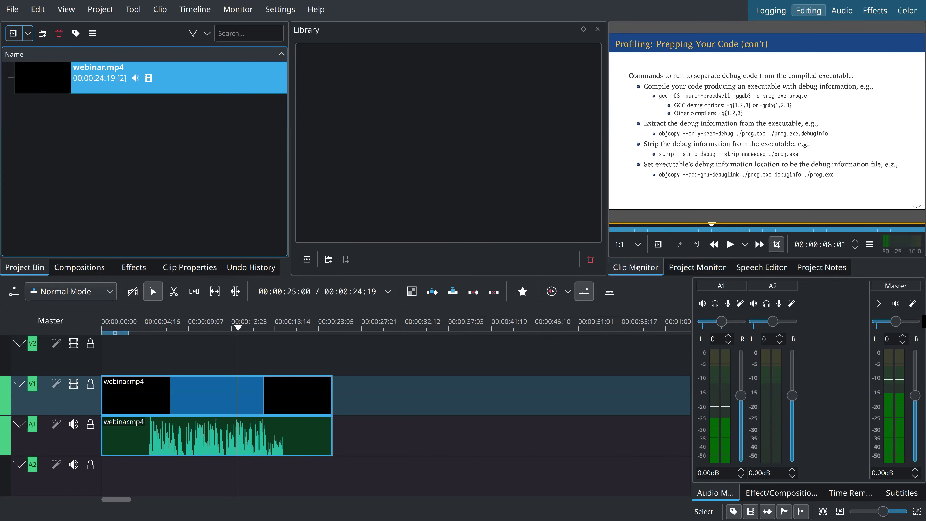
left_click(682, 269)
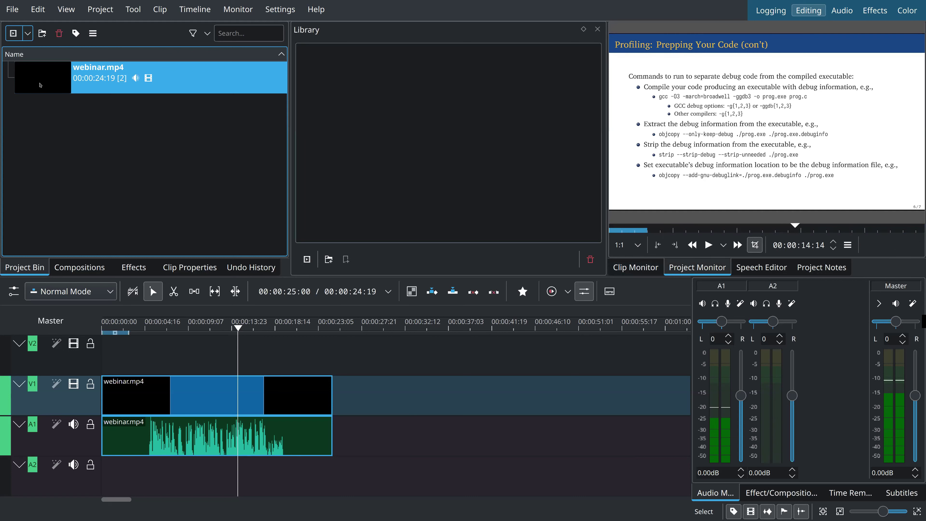
left_click(646, 272)
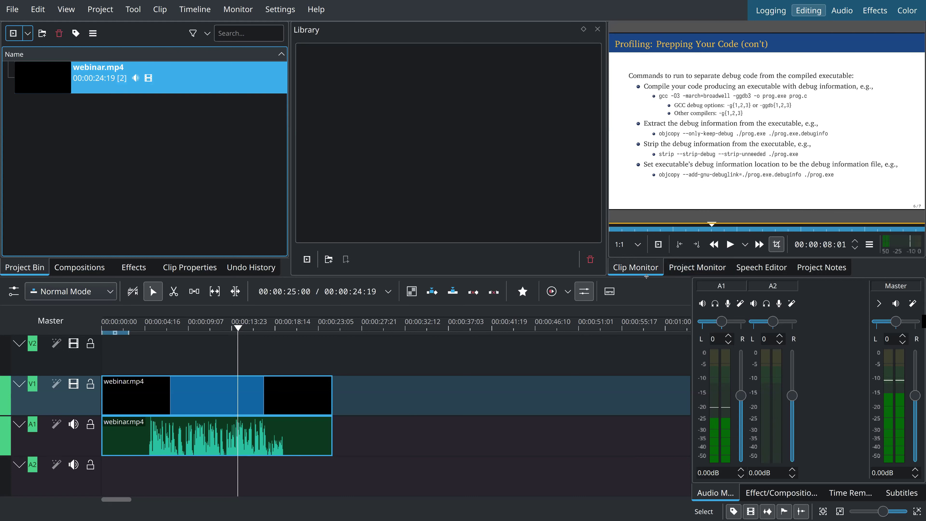
Step: Seek the timeline to 00:00:10:19 and 00:00:14:19, and close the Library panel
left_click(202, 368)
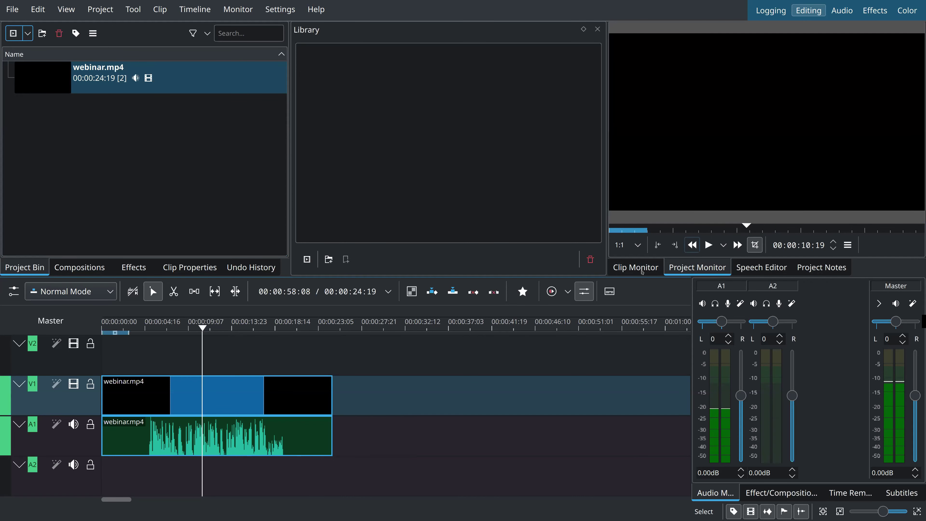
left_click(238, 364)
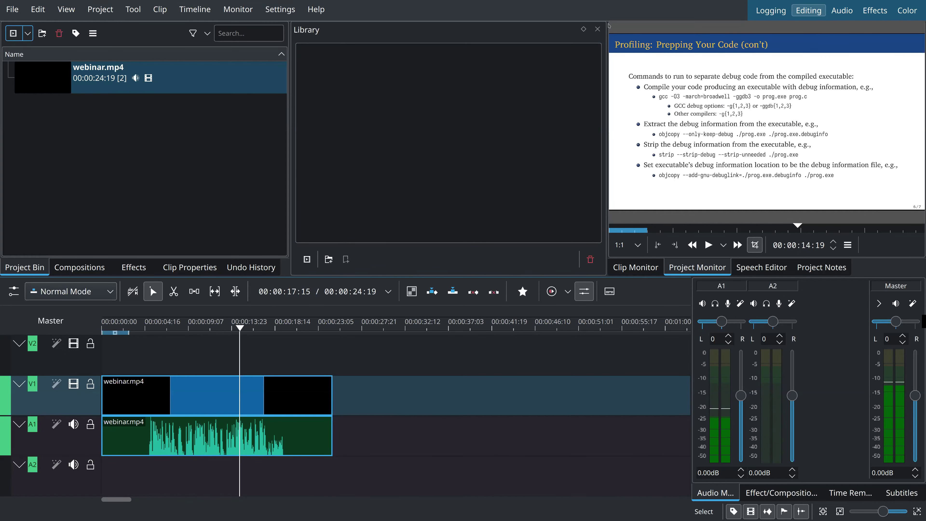
left_click(598, 28)
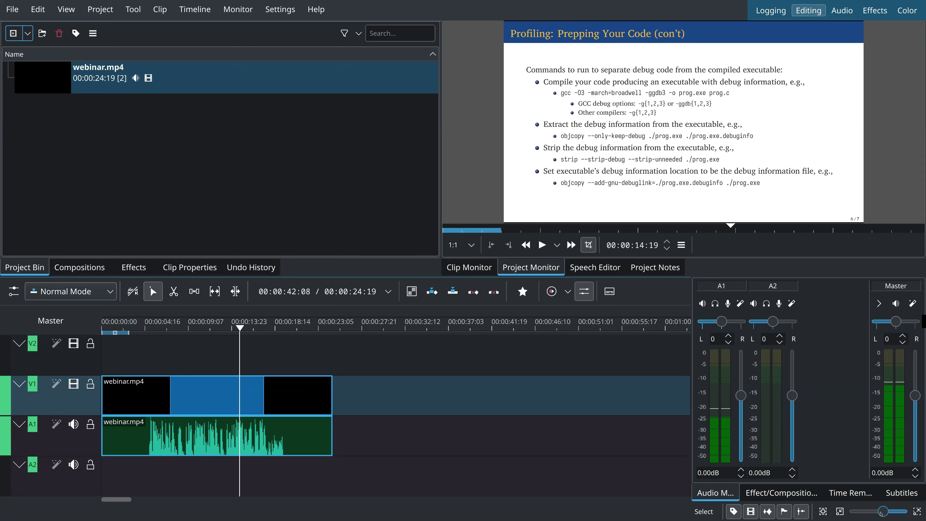
Step: Try several timeline zoom levels and fit the whole project in the timeline view
left_click_drag(882, 511, 888, 515)
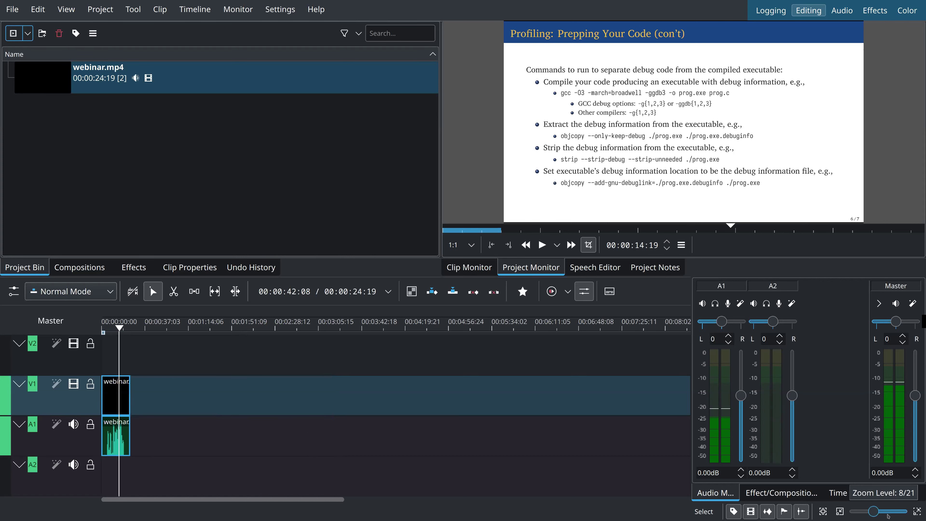
left_click(888, 515)
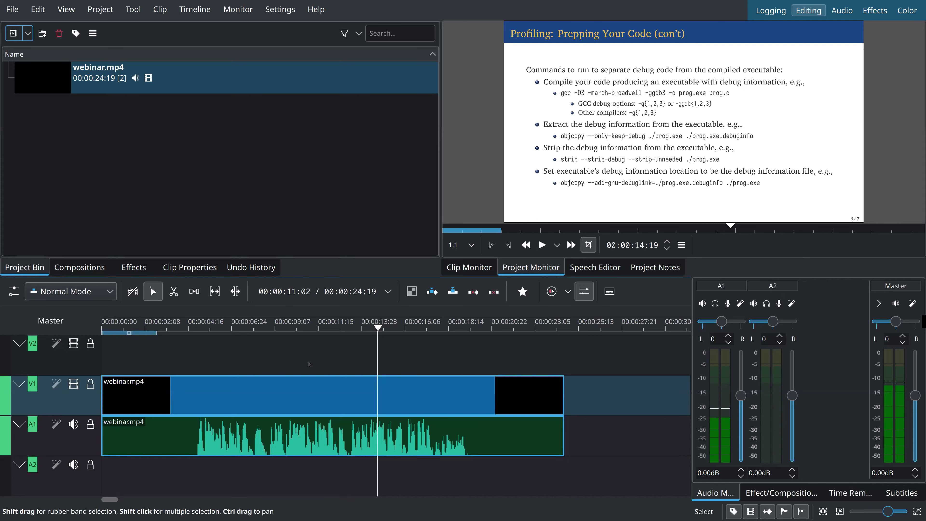
scroll(309, 365, "down", 2, "ctrl")
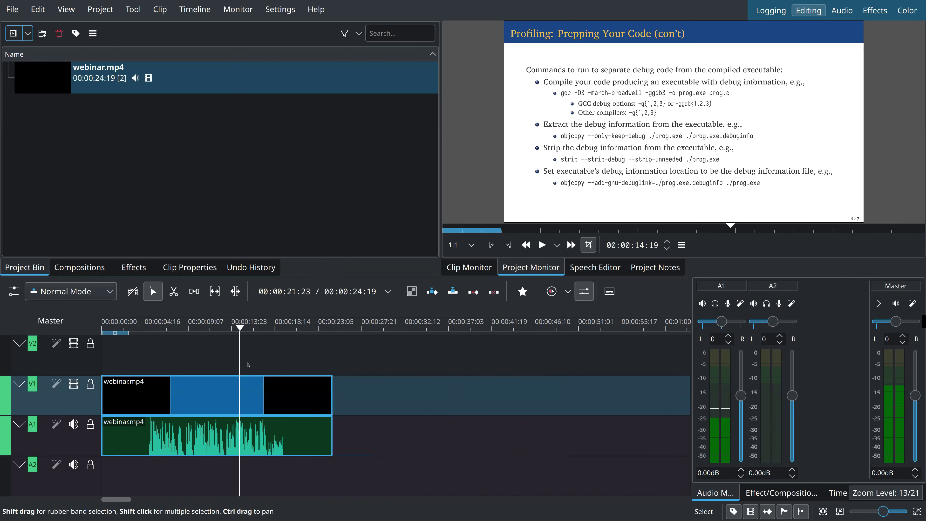
scroll(215, 360, "up", 1, "ctrl")
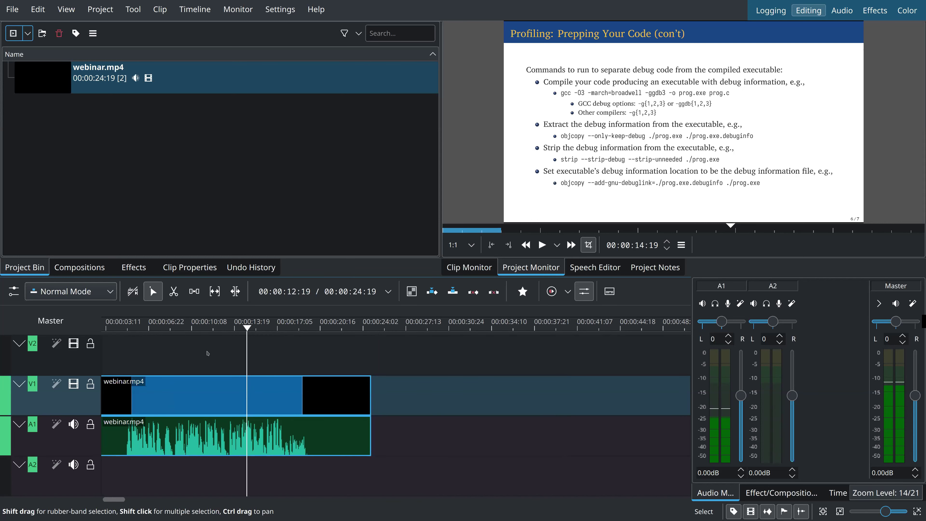
scroll(207, 353, "up", 1, "ctrl")
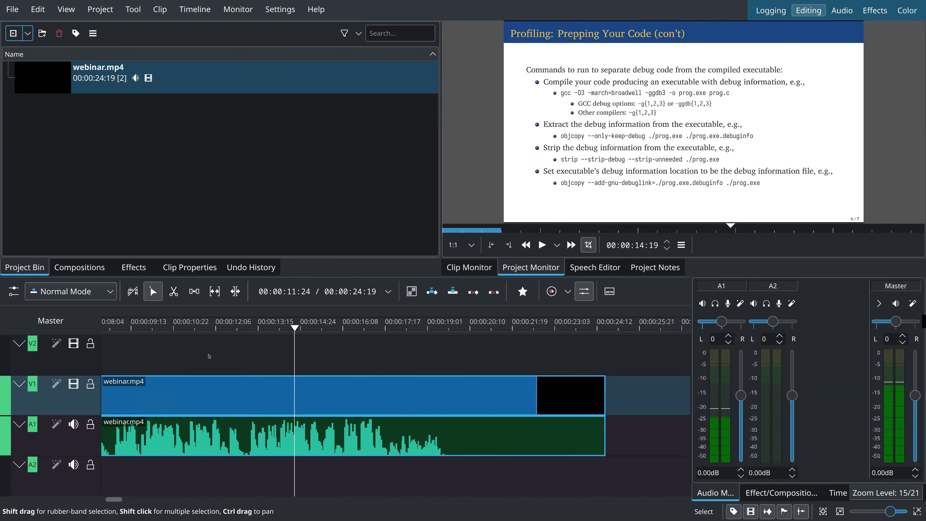
scroll(209, 356, "up", 1, "ctrl")
scroll(209, 355, "up", 2)
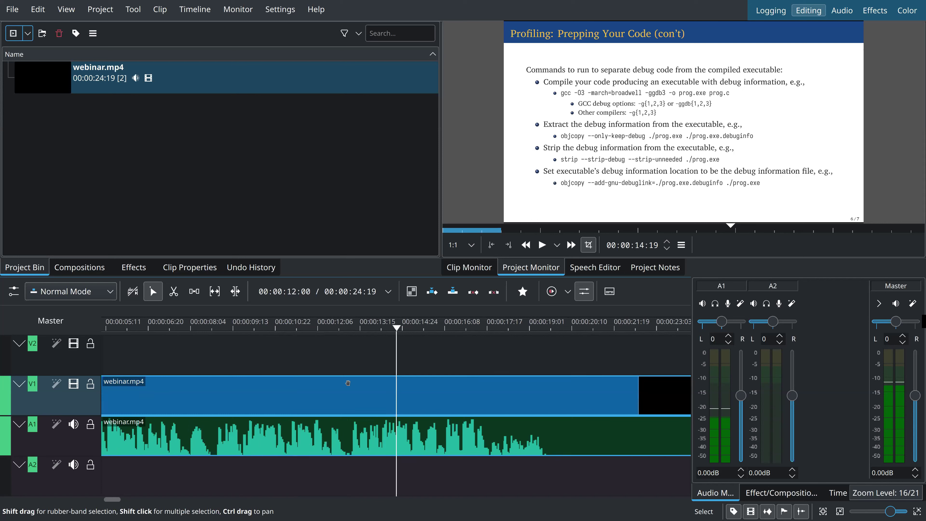
left_click(823, 512)
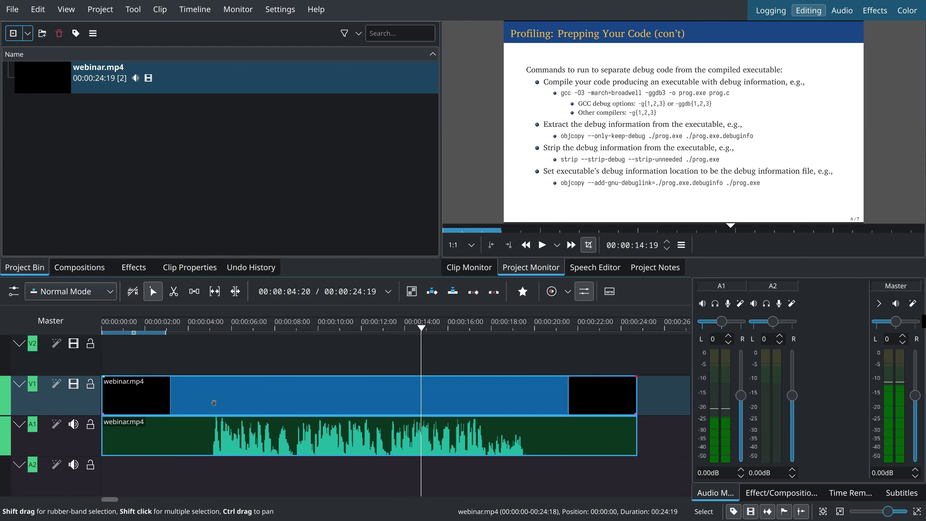
Step: Select webinar.mp4's video on V1 and its audio on A1 in turn to examine how the two are linked
left_click(197, 399)
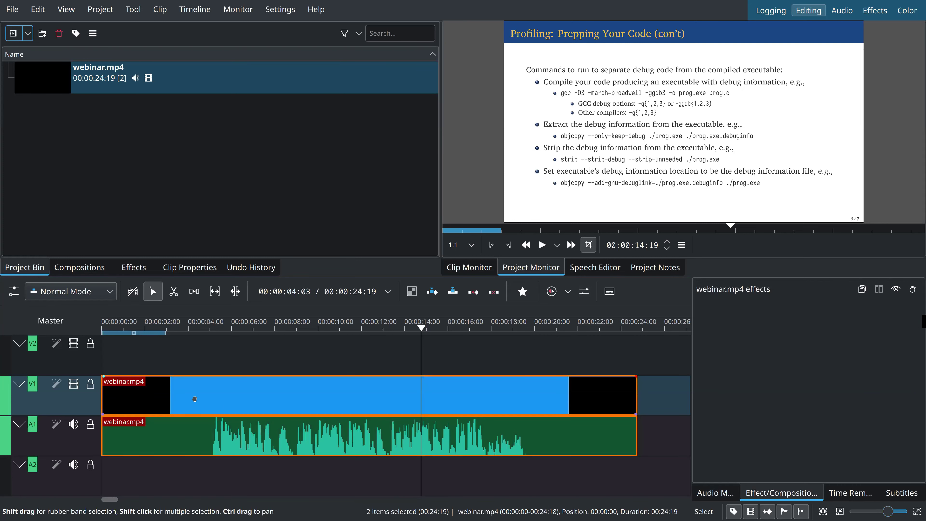
left_click(193, 436)
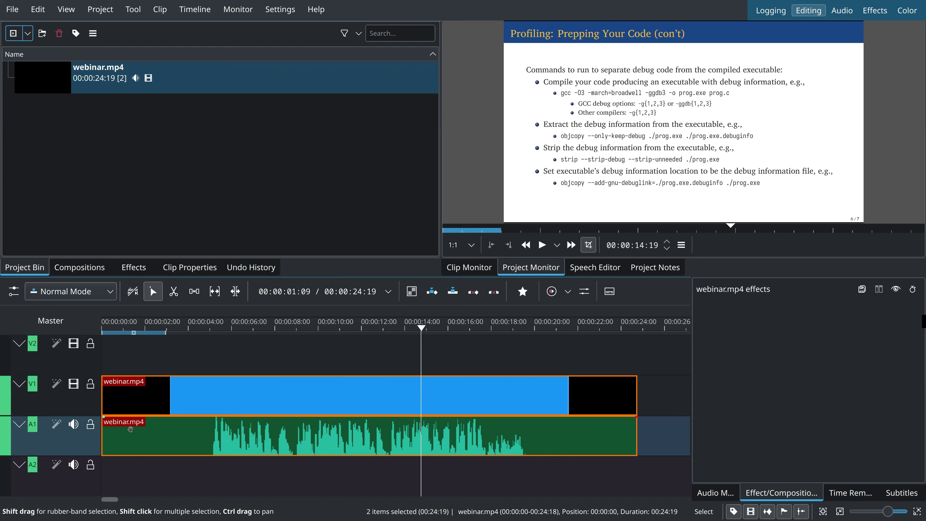
key("Up")
key("Down")
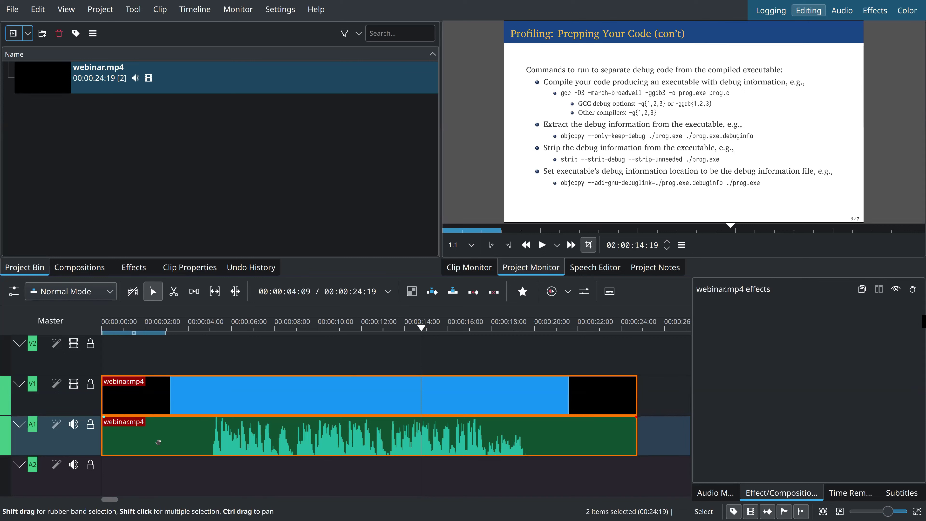
left_click_drag(159, 439, 159, 441)
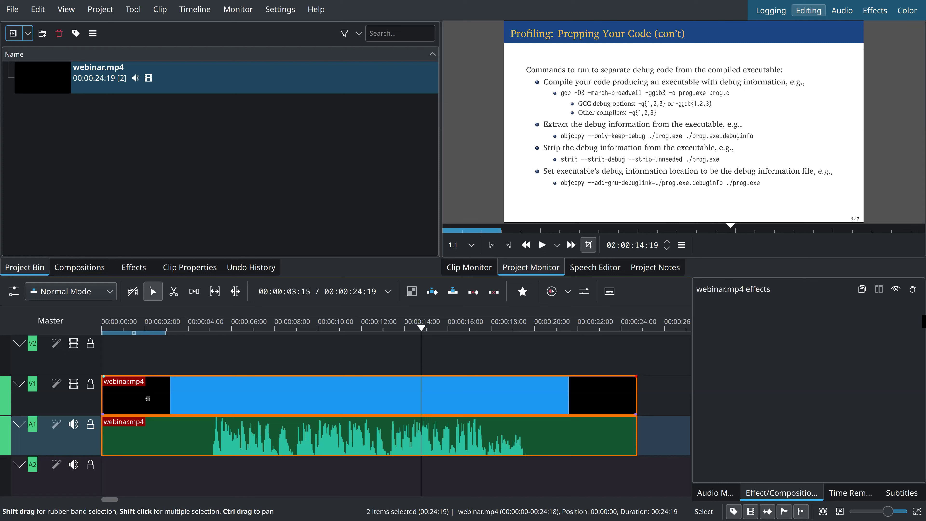
left_click(231, 413)
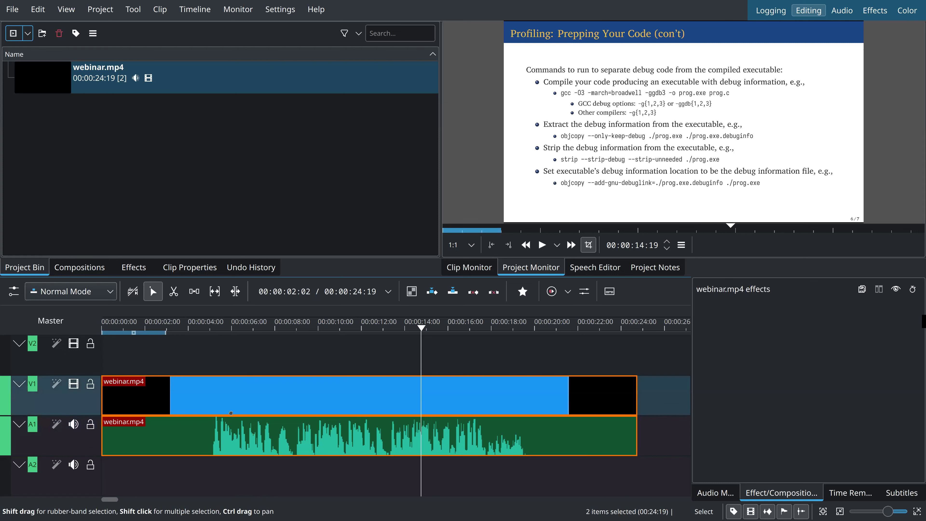
mouse_move(275, 409)
left_mouse_down()
mouse_move(458, 409)
mouse_move(275, 408)
left_mouse_up()
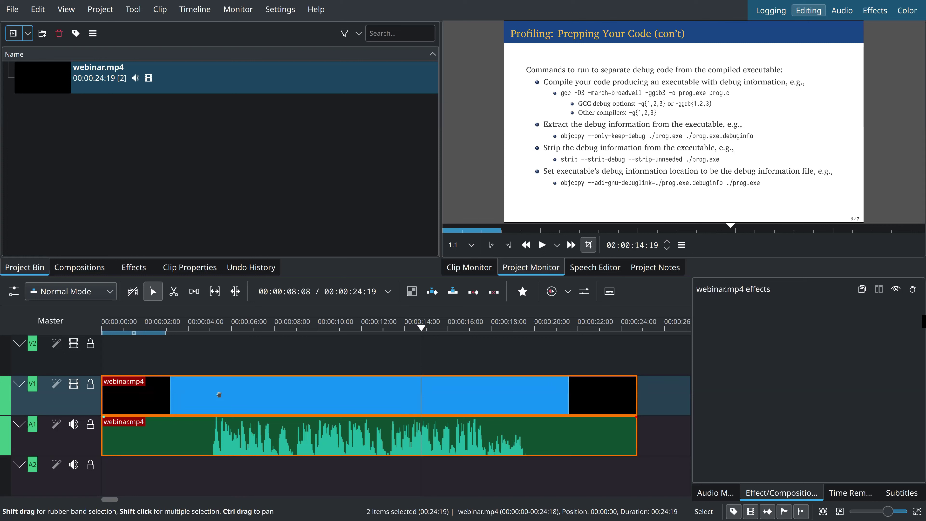
left_click(187, 434)
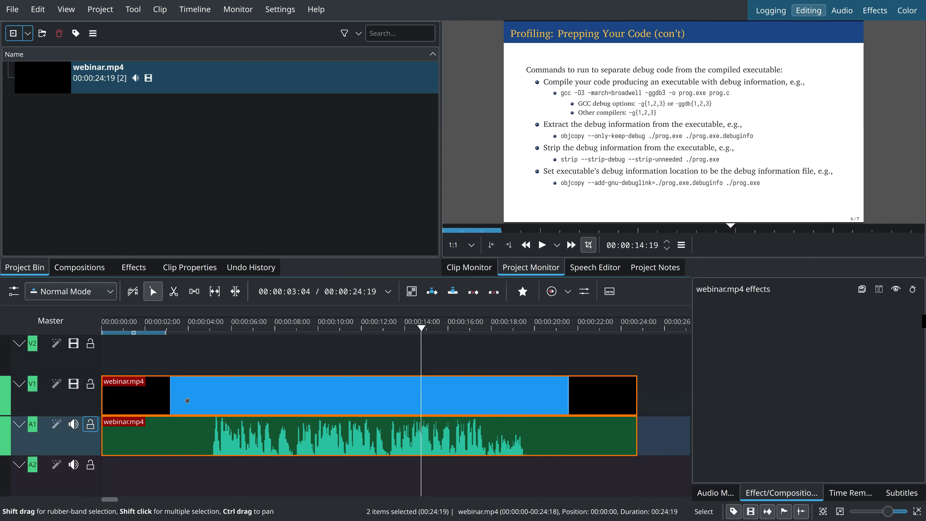
Step: Ungroup webinar.mp4's video and audio and move only the V1 video to start at 00:00:03:09
right_click(241, 391)
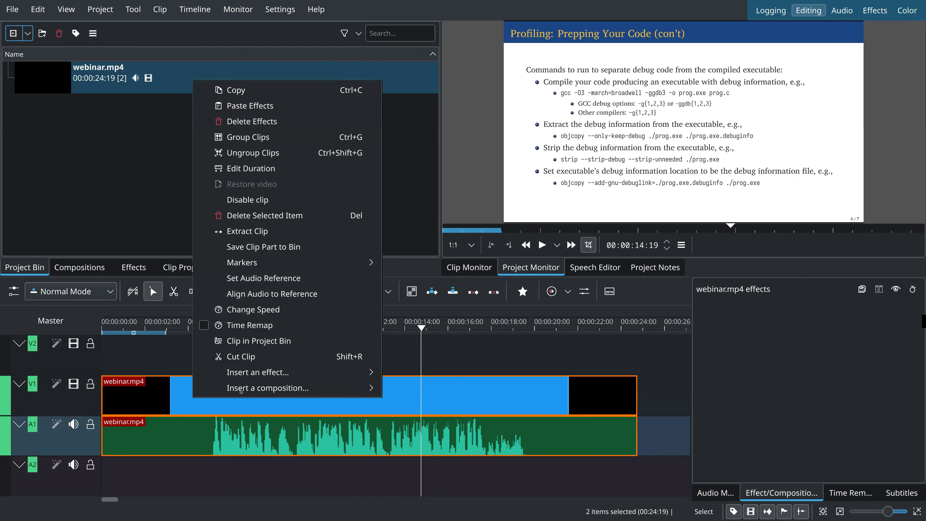
left_click(286, 157)
left_click_drag(168, 398, 238, 398)
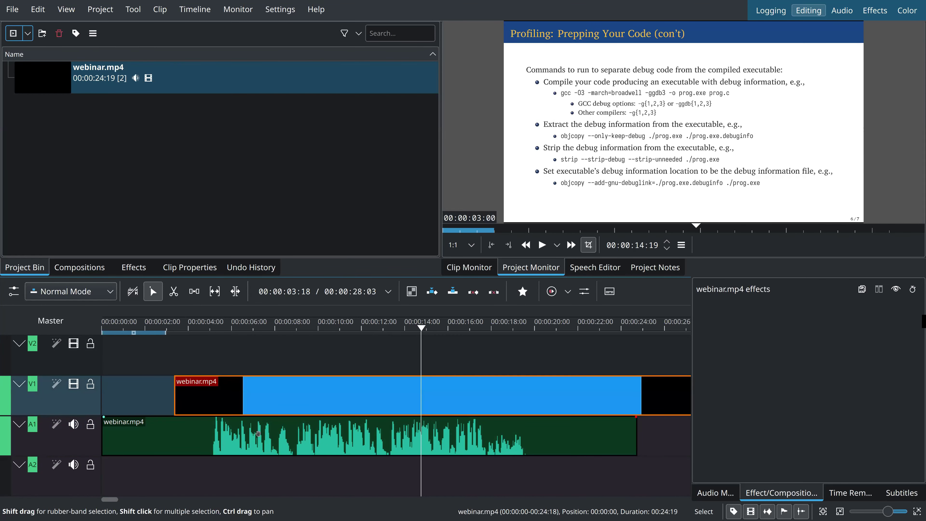
left_click_drag(130, 438, 152, 437)
key("ctrl+z")
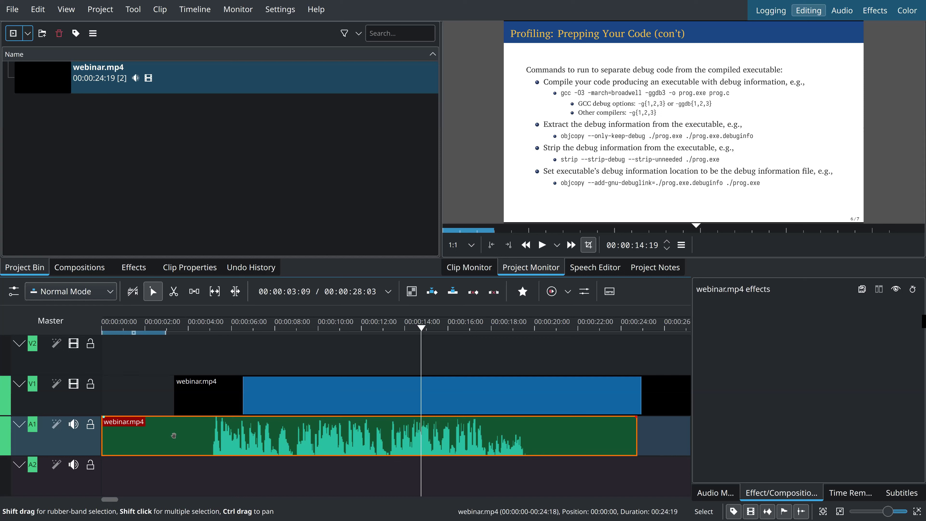
Step: Select the V1 video together with the A1 audio, clear the selection, and try a selection rectangle across both clips
left_click(275, 398)
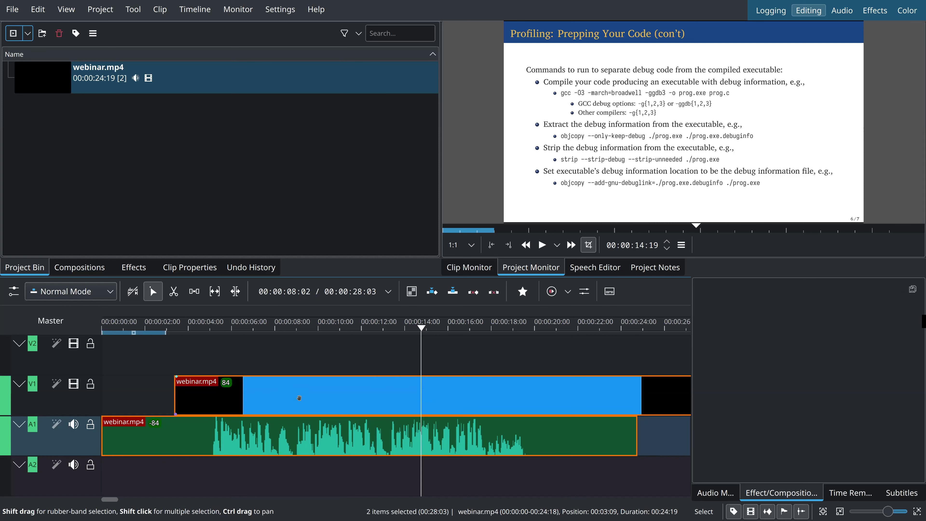
left_click(188, 354)
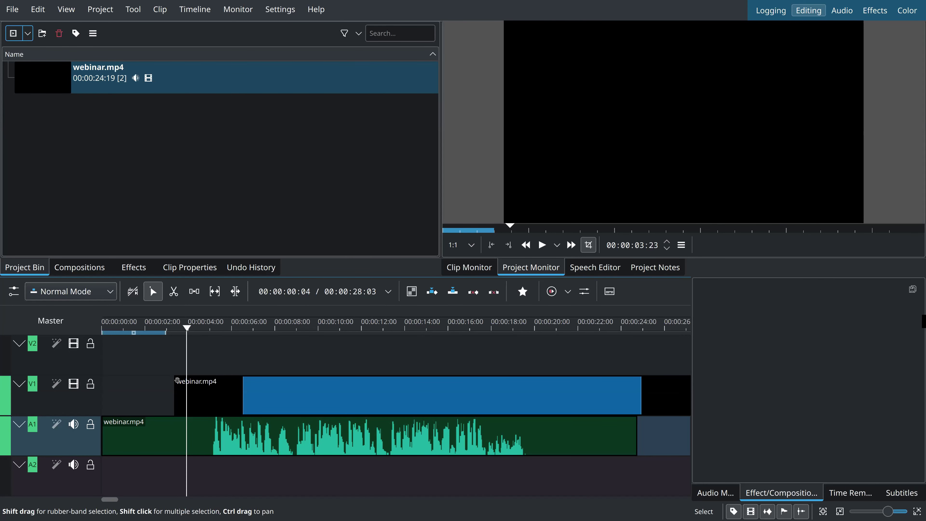
scroll(115, 350, "right", 2)
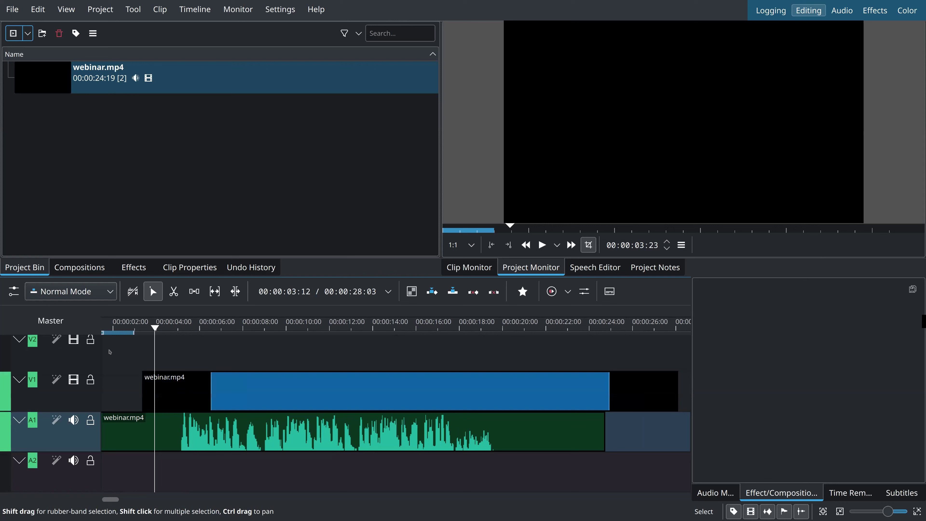
left_click_drag(109, 352, 197, 423)
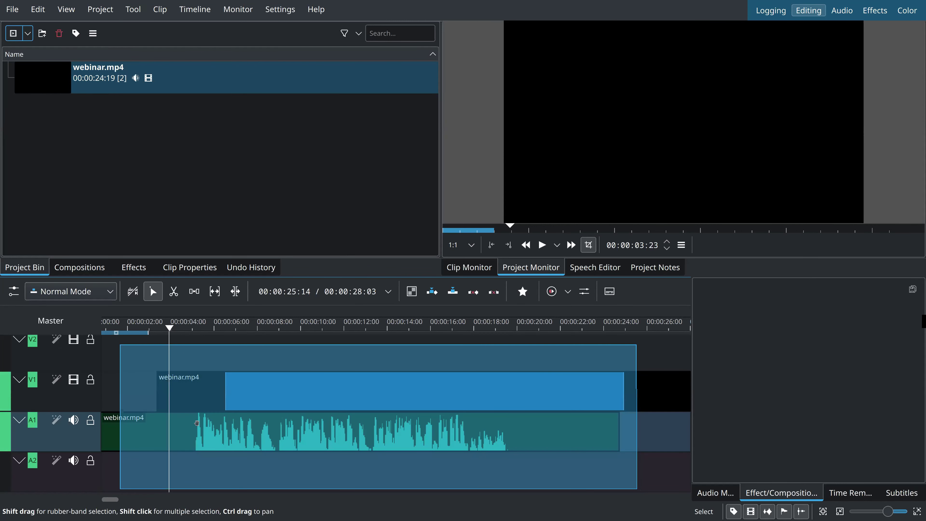
Step: Select all clips on the timeline and group the V1 video with the A1 audio
key("ctrl+a")
left_click(137, 386)
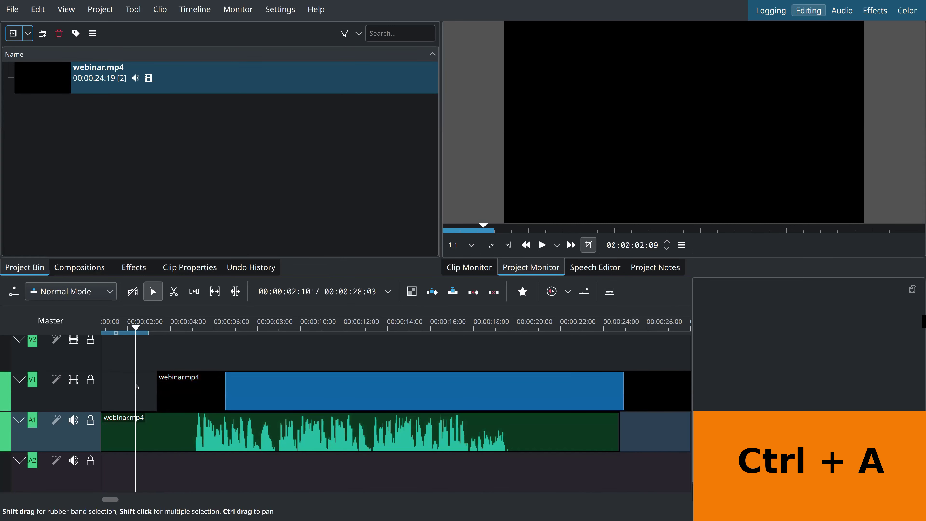
key("ctrl+a")
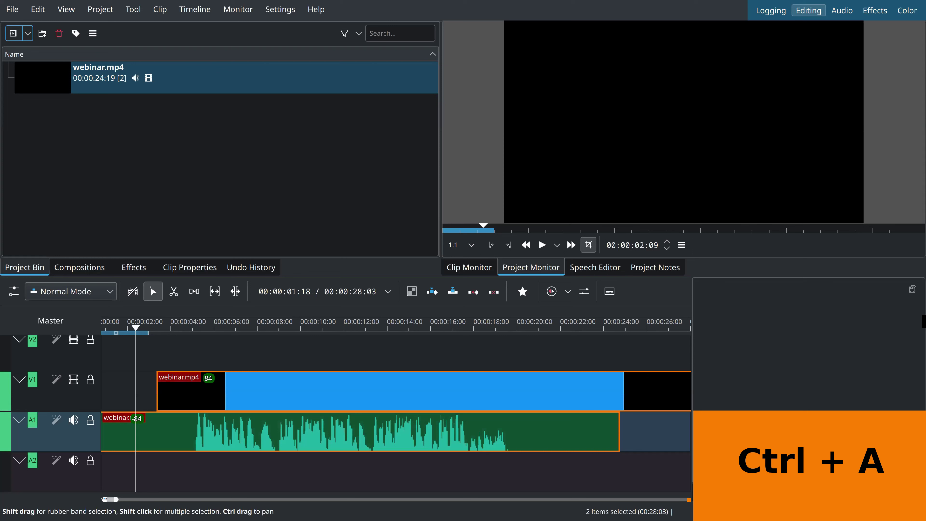
scroll(295, 410, "up", 1)
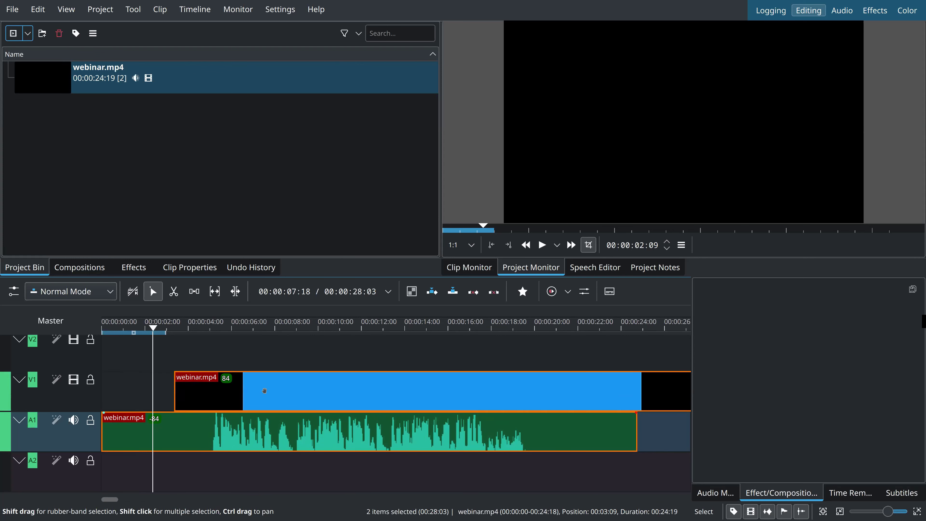
right_click(243, 399)
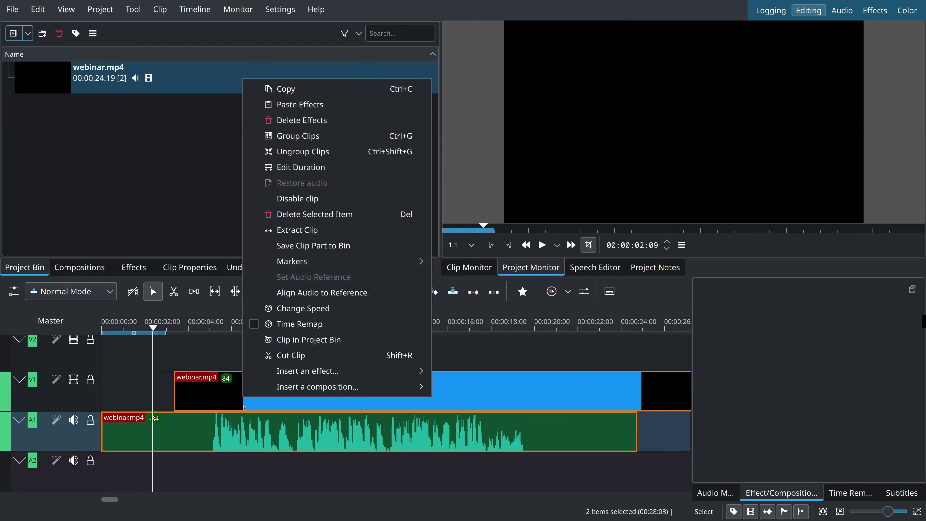
left_click(335, 150)
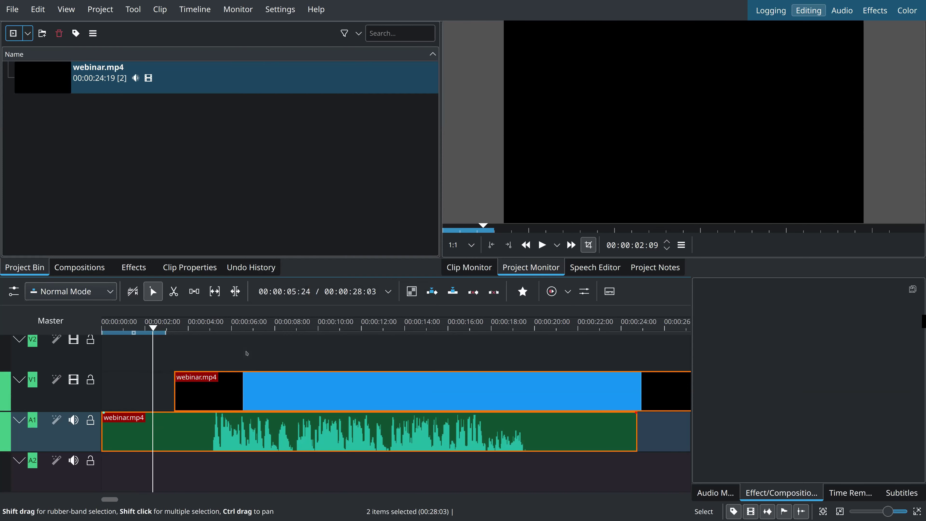
Step: Review the undo history, undo the grouping, moving and ungrouping of webinar.mp4's clips, and select its V1 video
left_click(225, 395)
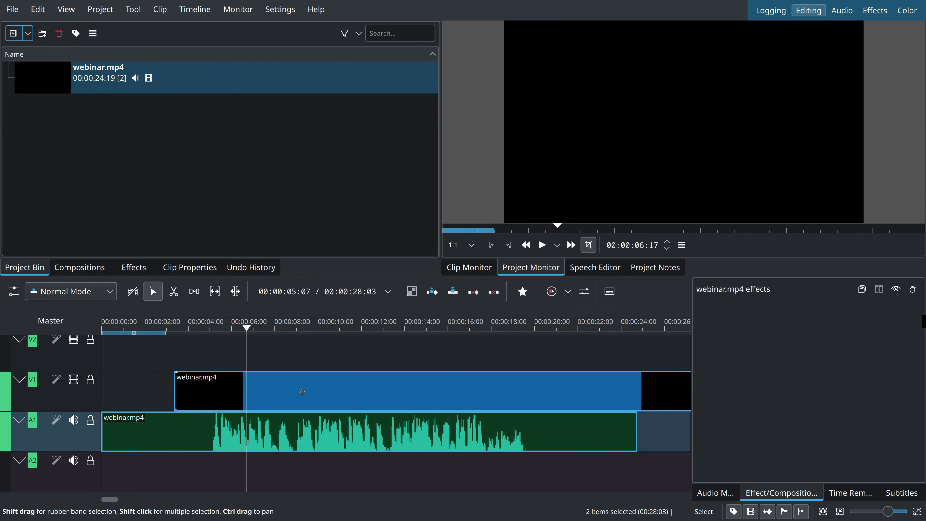
left_click_drag(303, 391, 319, 406)
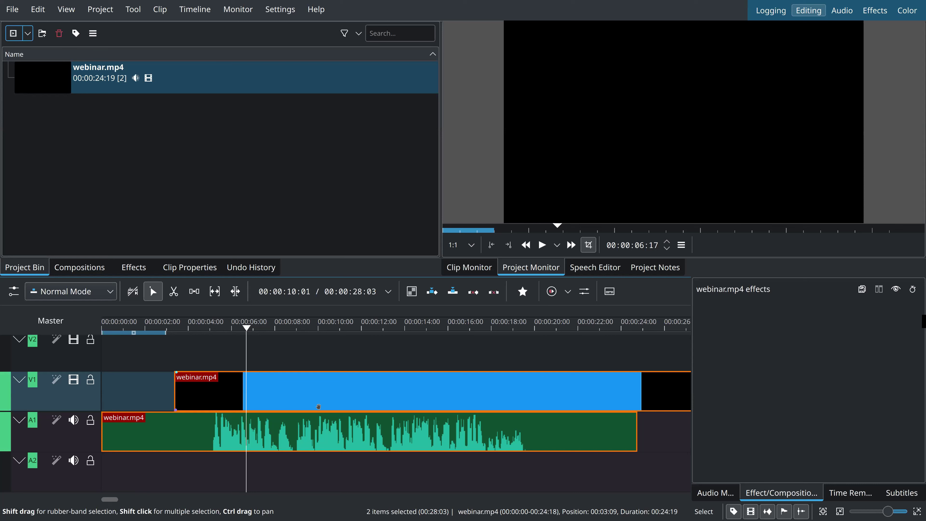
key("ctrl+z")
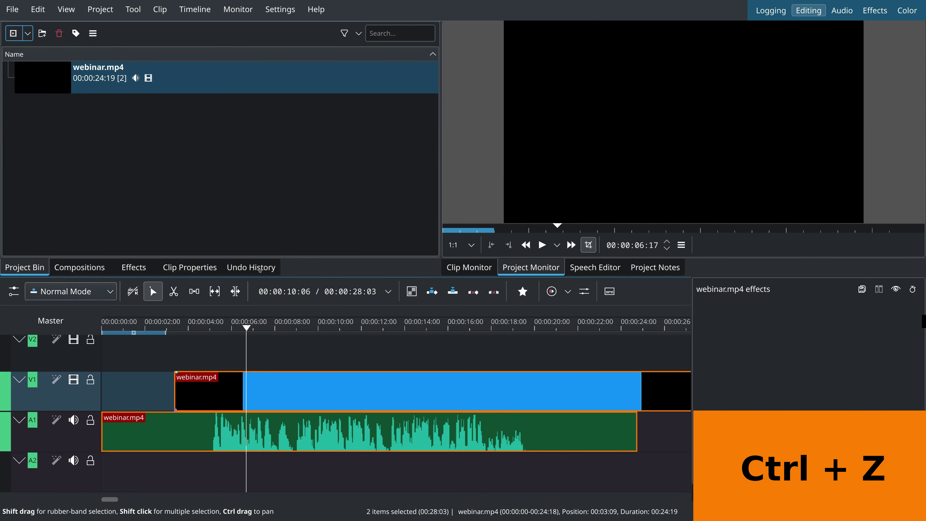
left_click(239, 269)
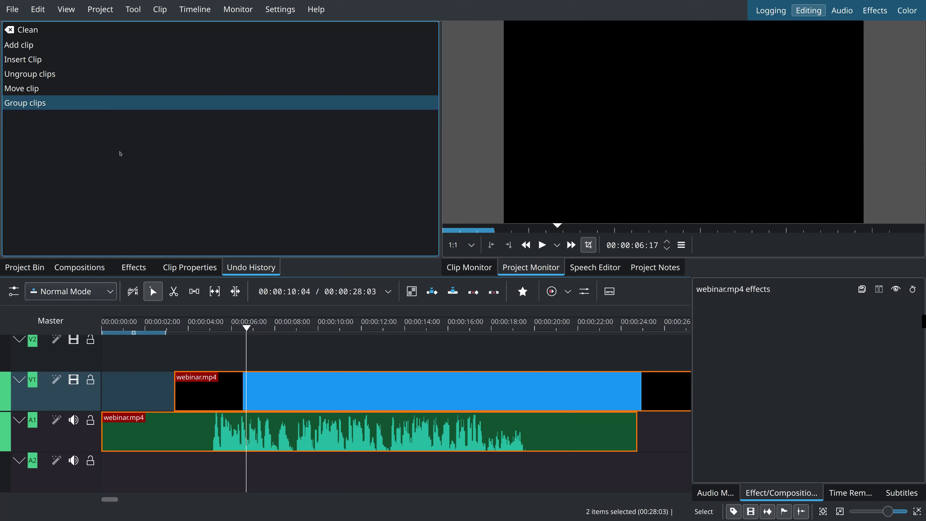
left_click(24, 267)
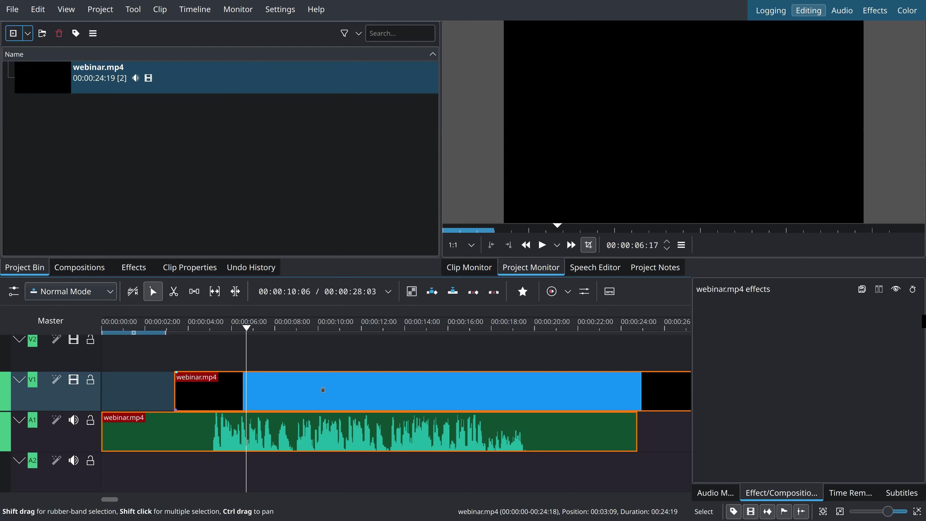
key("ctrl+z")
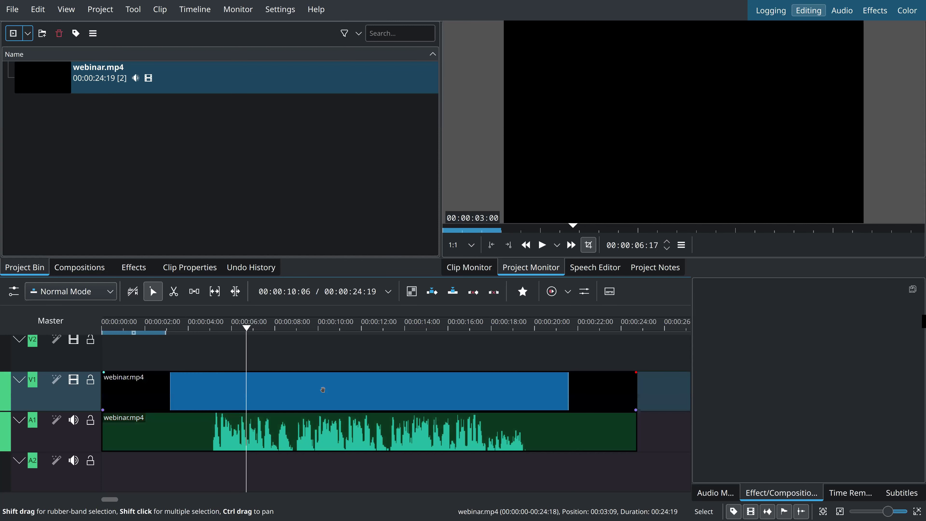
left_click(208, 387)
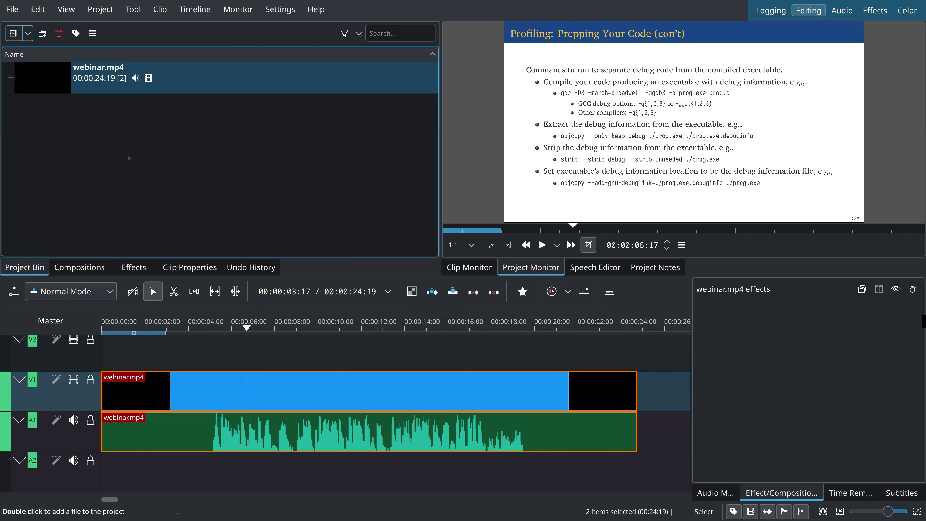
Step: Save the current window layout under the name Mine and check the list of layouts available for loading
left_click(71, 12)
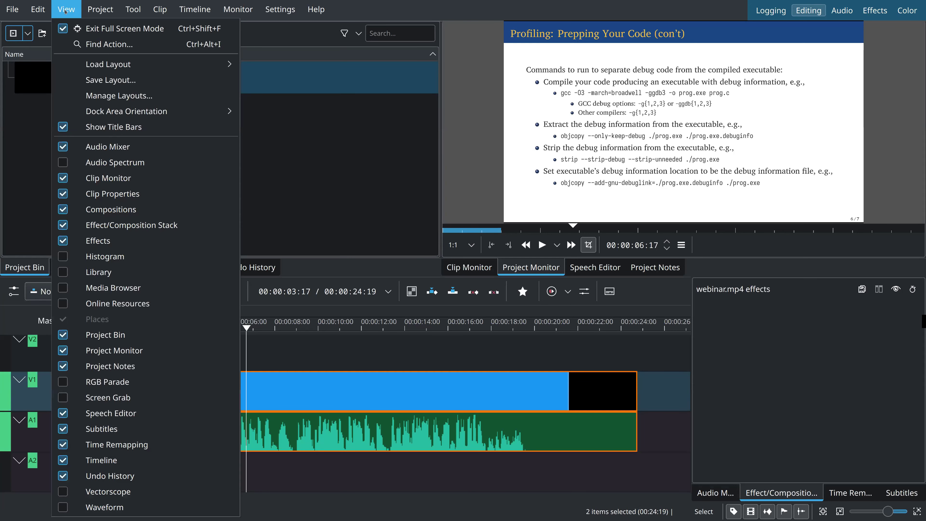
left_click(117, 79)
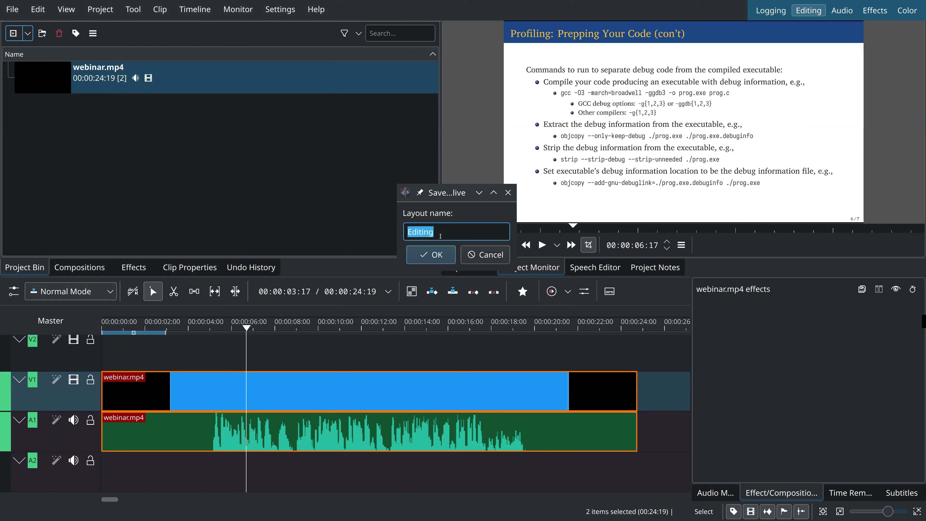
type("Mine")
left_click(490, 256)
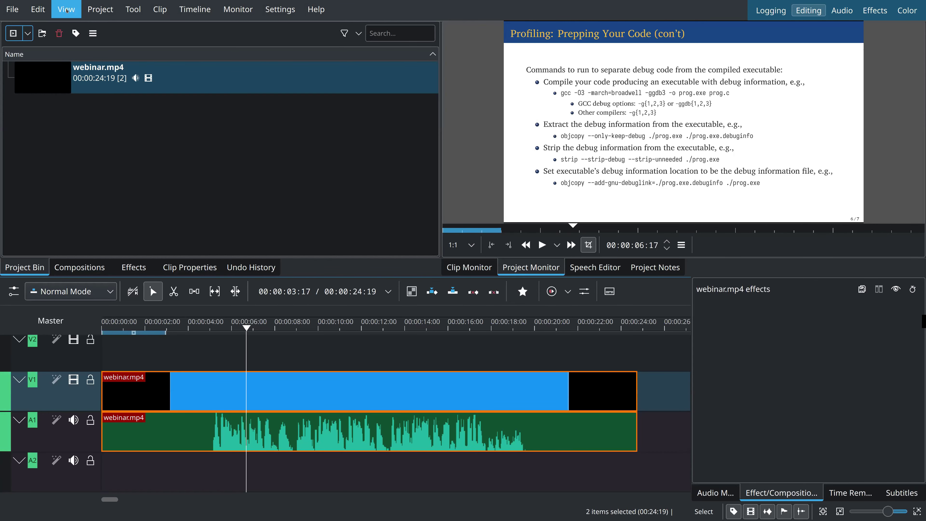
left_click(100, 9)
mouse_move(66, 9)
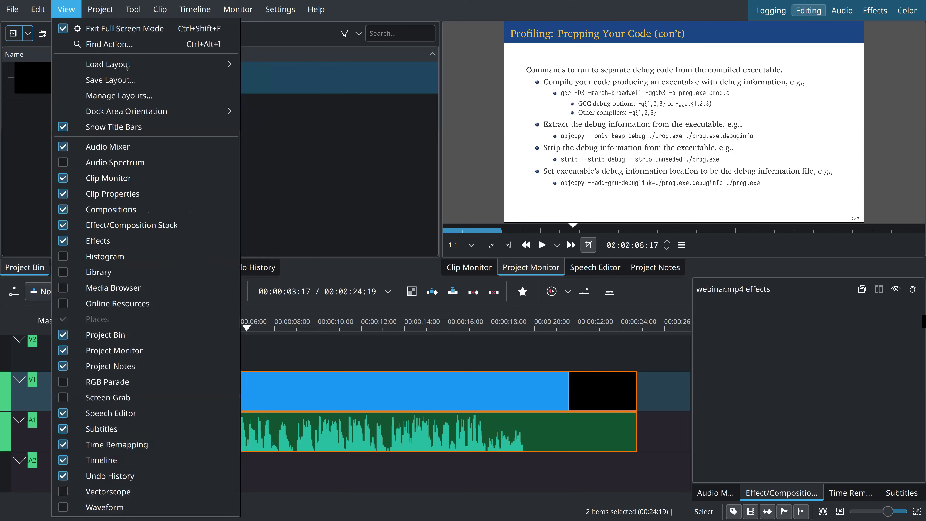
mouse_move(127, 66)
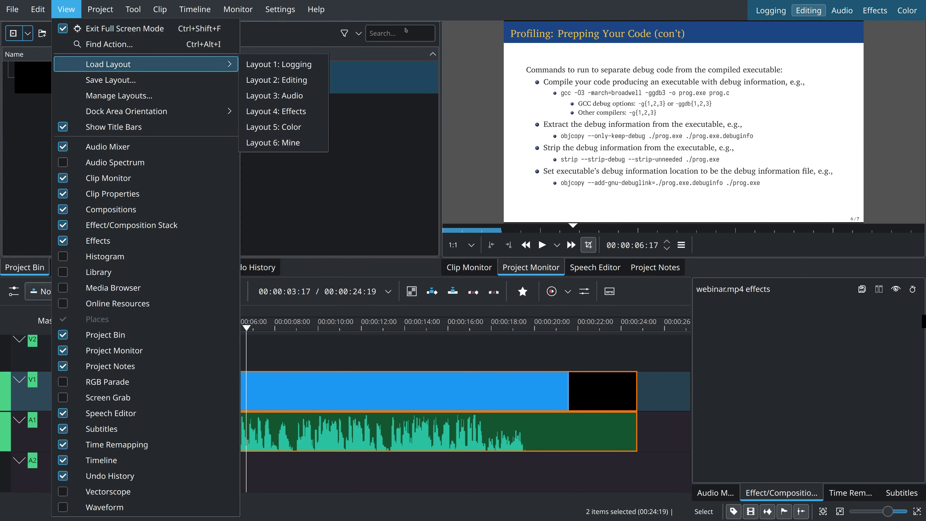
left_click(465, 51)
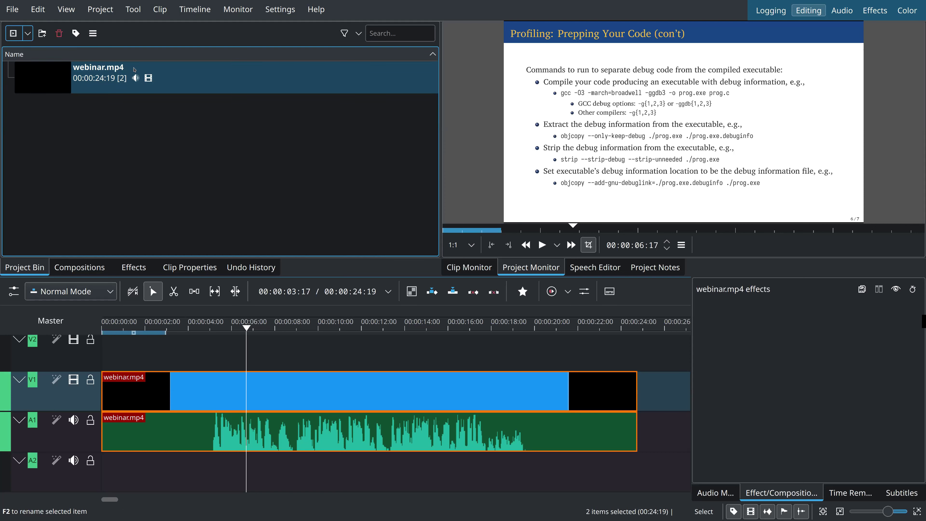
Step: Save the project in the Kdenlive folder under the file name Mine
left_click(11, 14)
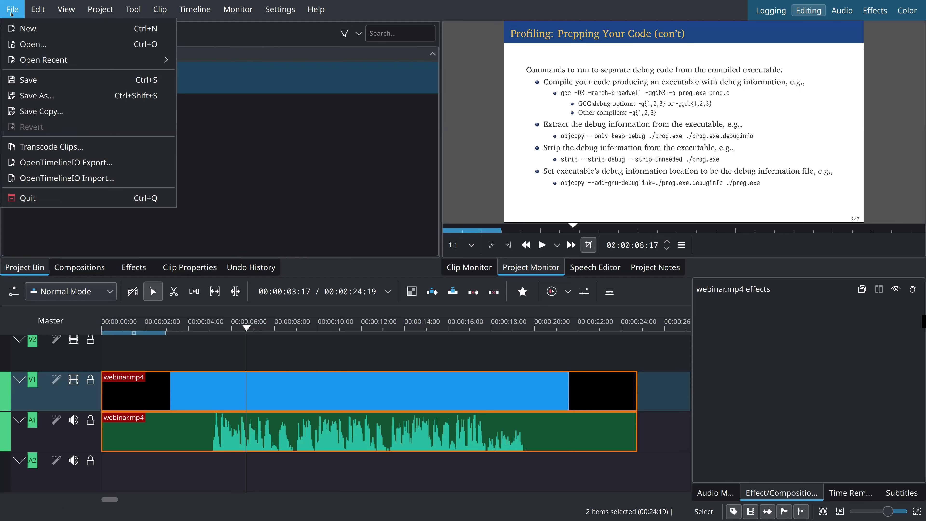
left_click(42, 96)
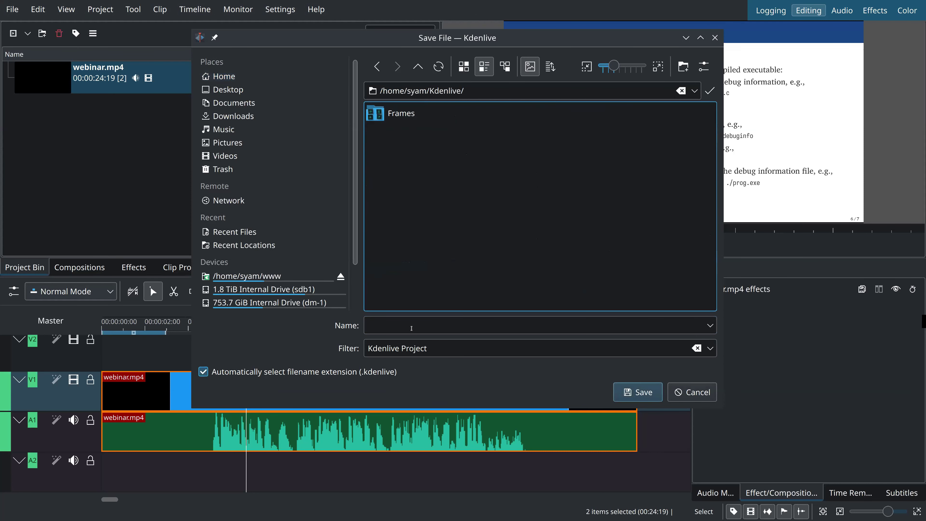
type("Mine")
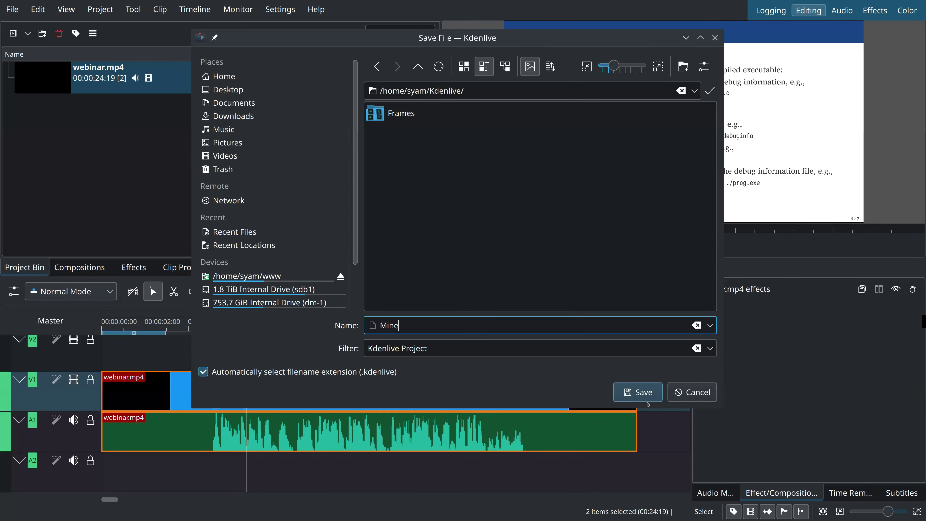
left_click(640, 393)
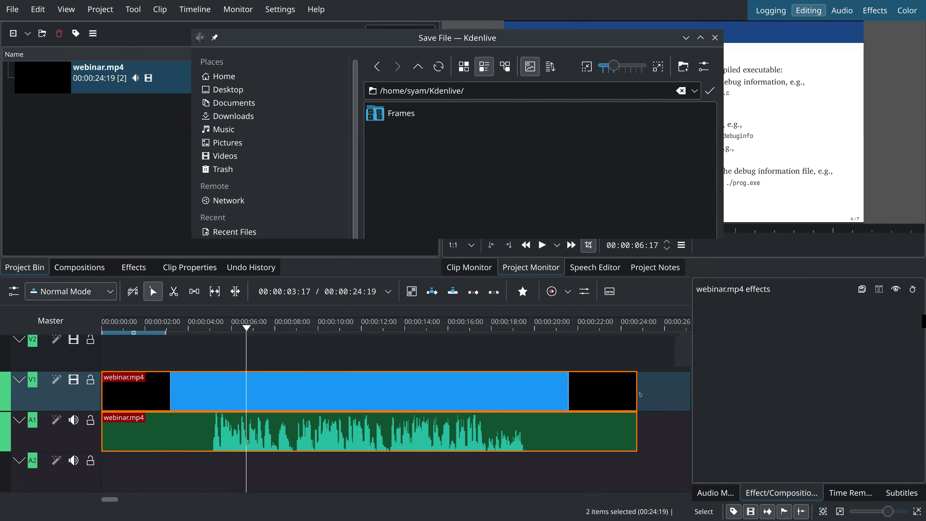
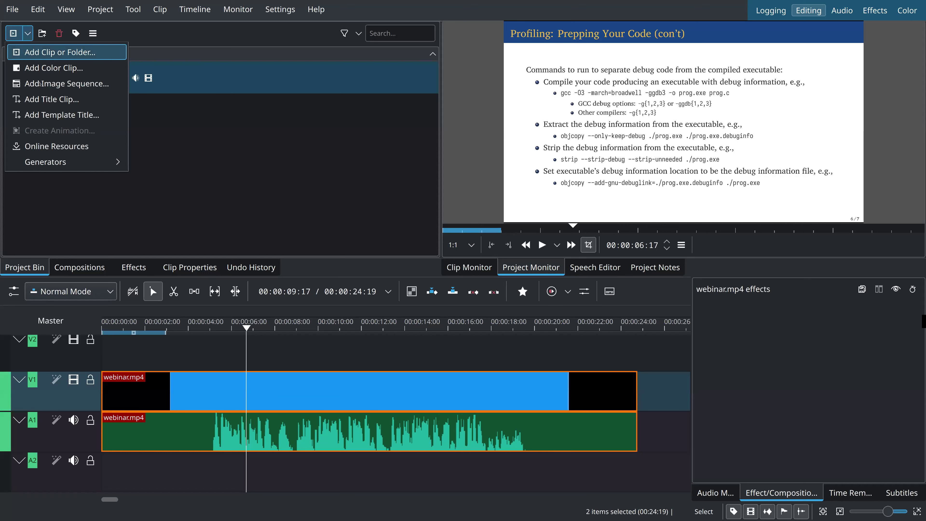
Step: Set up a new image sequence clip from the Kdenlive/Frames folder with JPG as the image type, and look through its frames
left_click(39, 83)
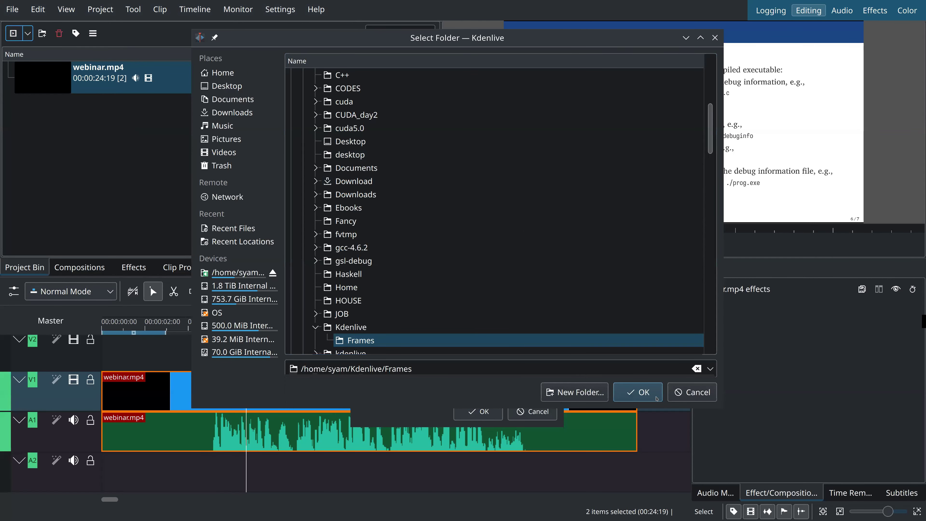
left_click(648, 396)
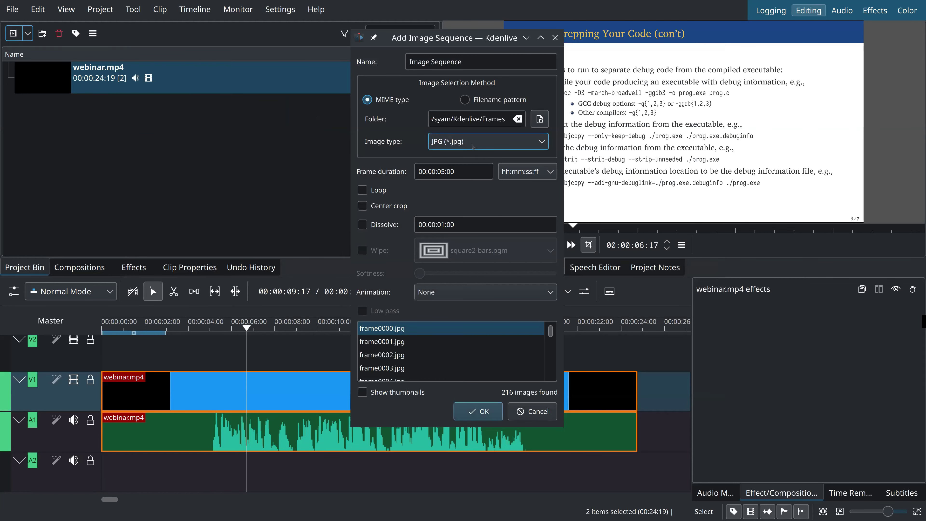
left_click(473, 147)
left_click(470, 141)
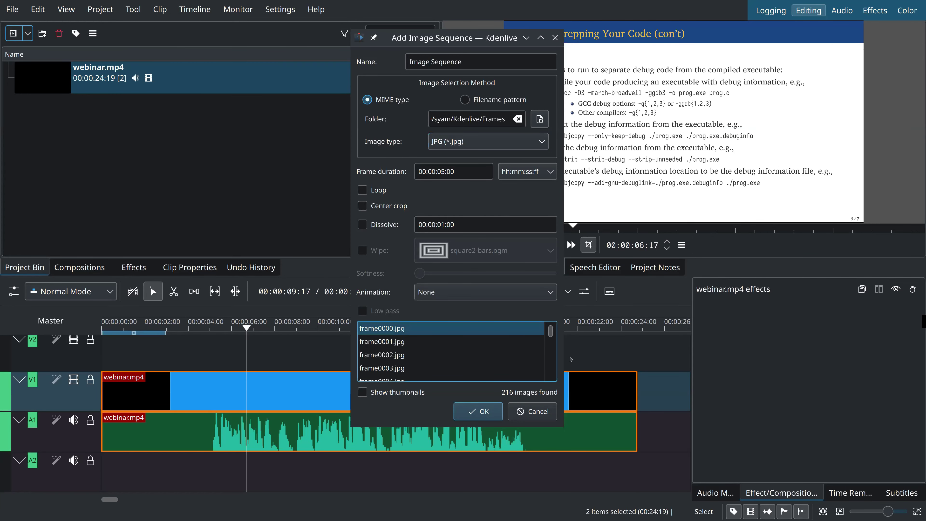
left_click(550, 359)
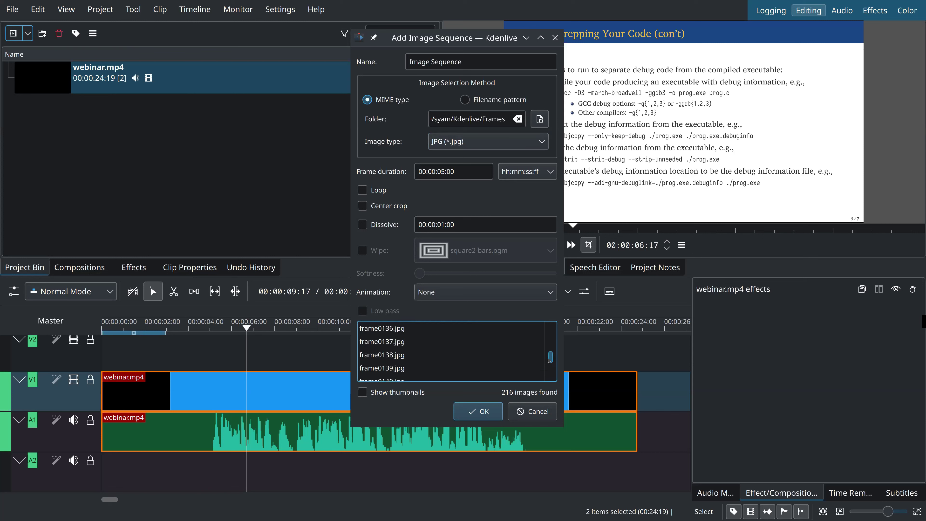
left_click_drag(549, 360, 550, 330)
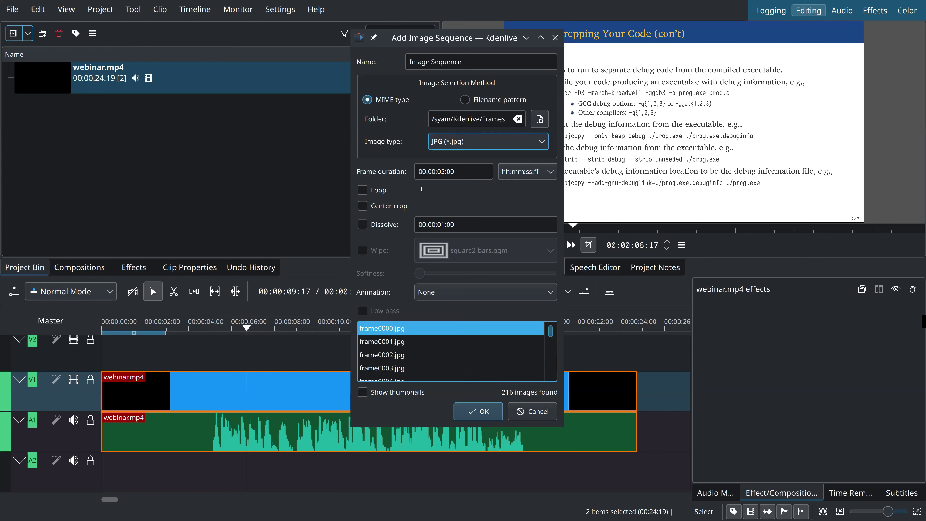
Step: Set the sequence's frame duration to 00:00:00:01 and add the image sequence to the project bin
left_click(443, 172)
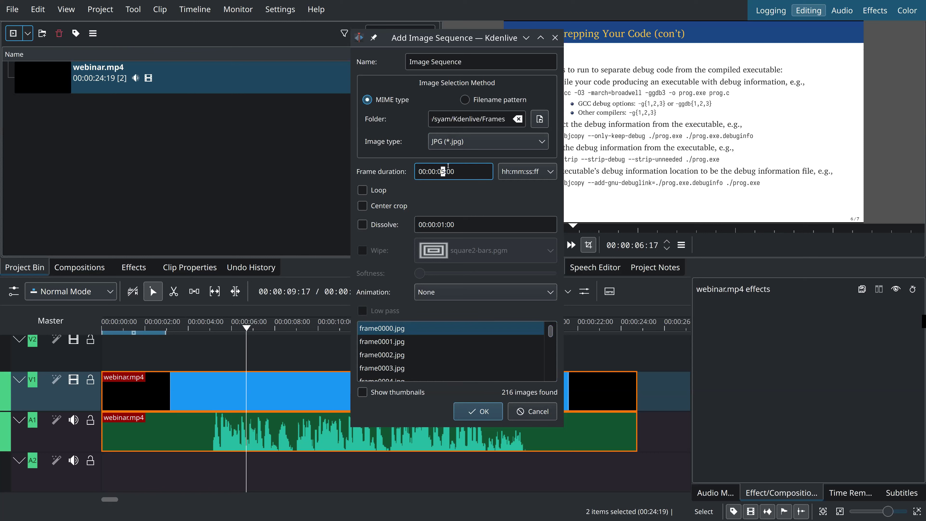
type("01")
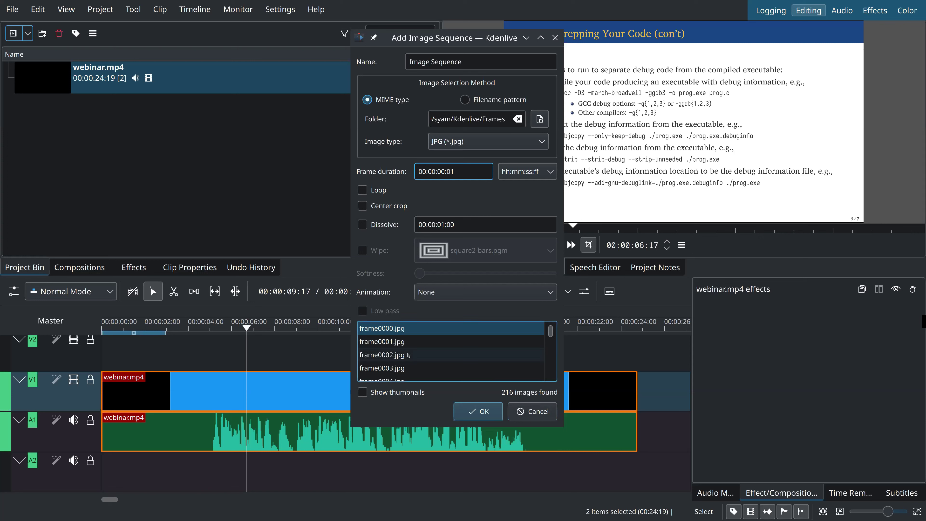
scroll(390, 349, "down", 1)
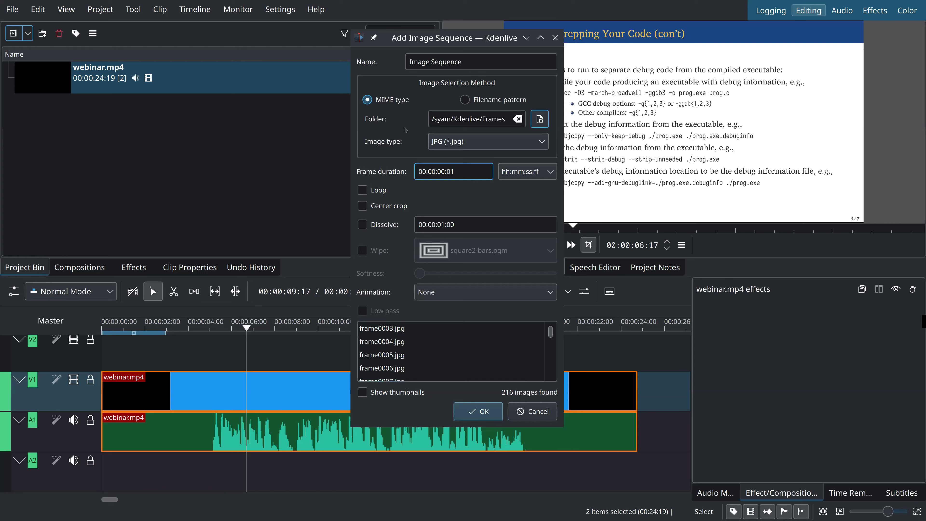
left_click(482, 411)
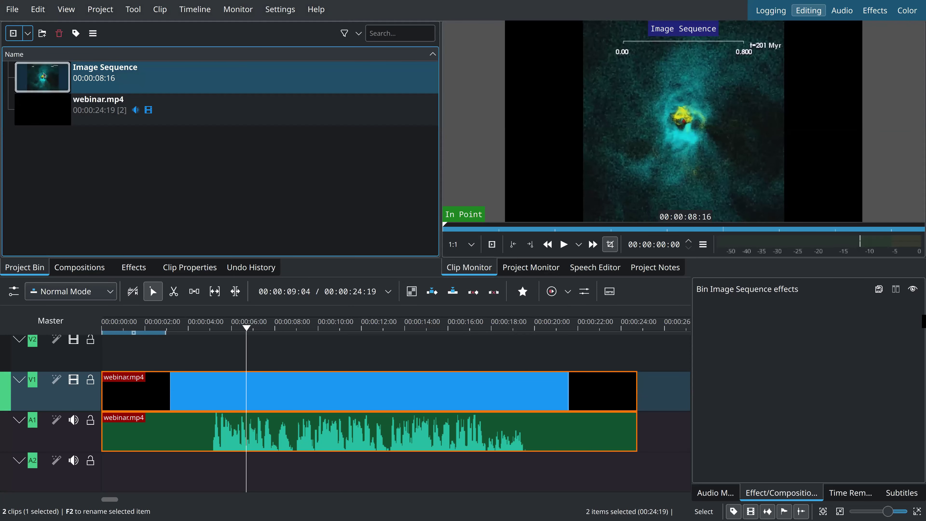
Step: Play the image sequence in the clip monitor, pause it, and clear the project bin selection
left_click(735, 143)
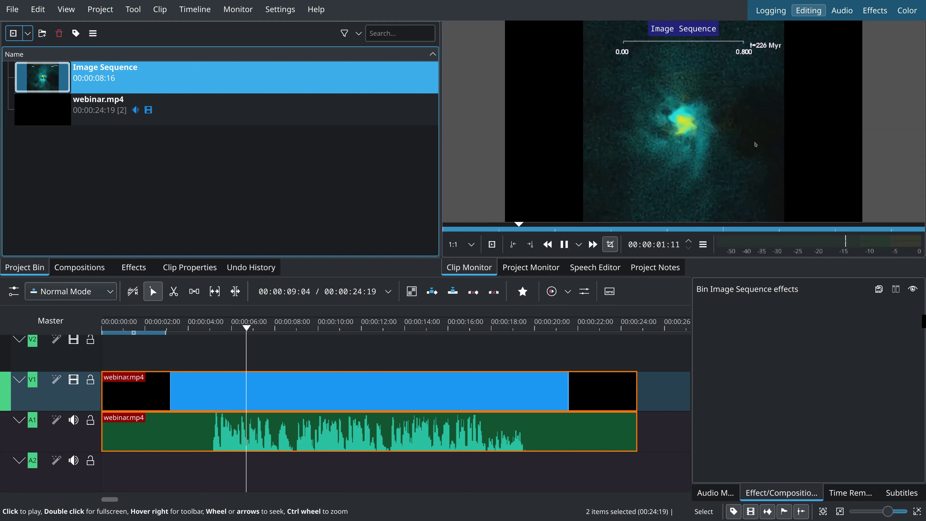
left_click(565, 248)
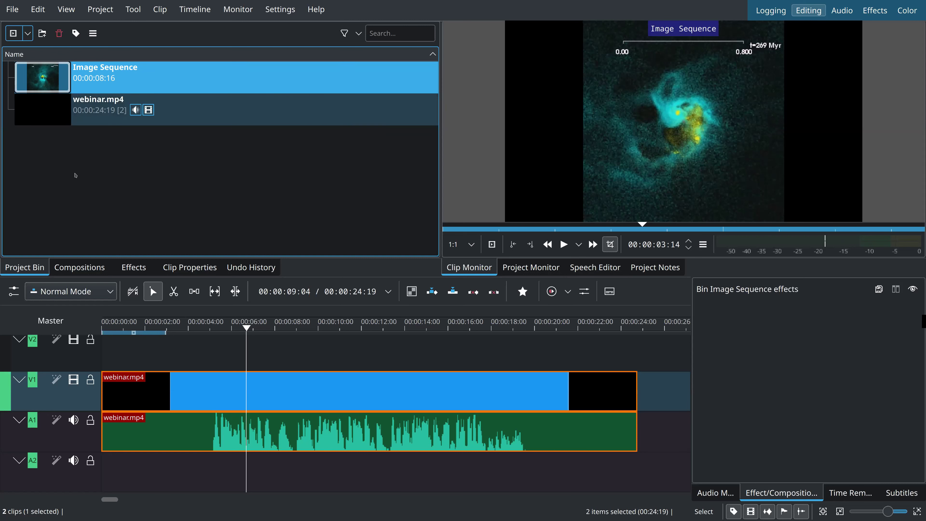
left_click(77, 180)
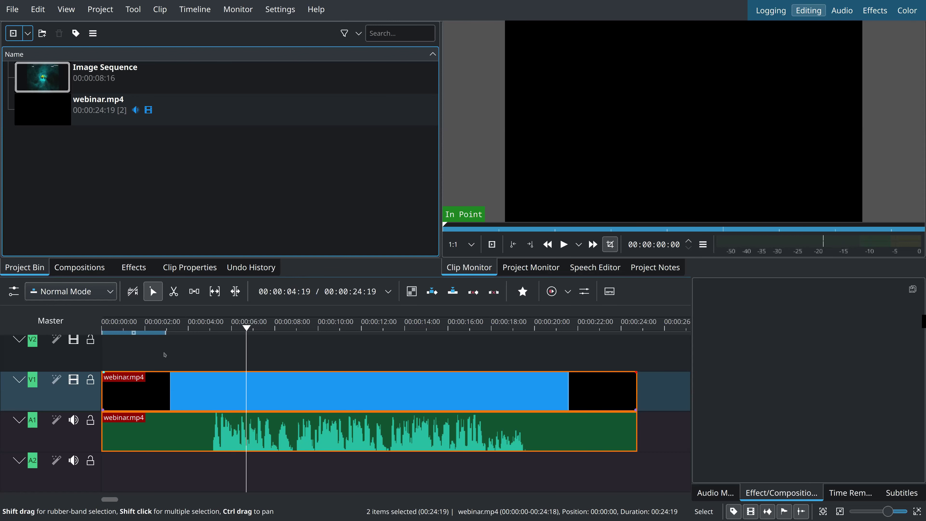
Step: Clear the timeline clip selection and place the playhead at 00:00:03:02, near the end of the opening black section
left_click(247, 374)
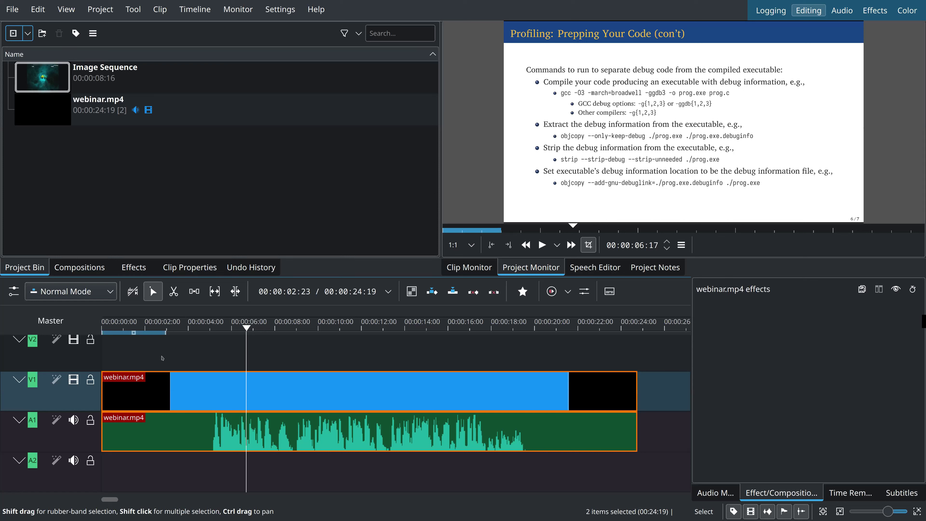
left_click(162, 358)
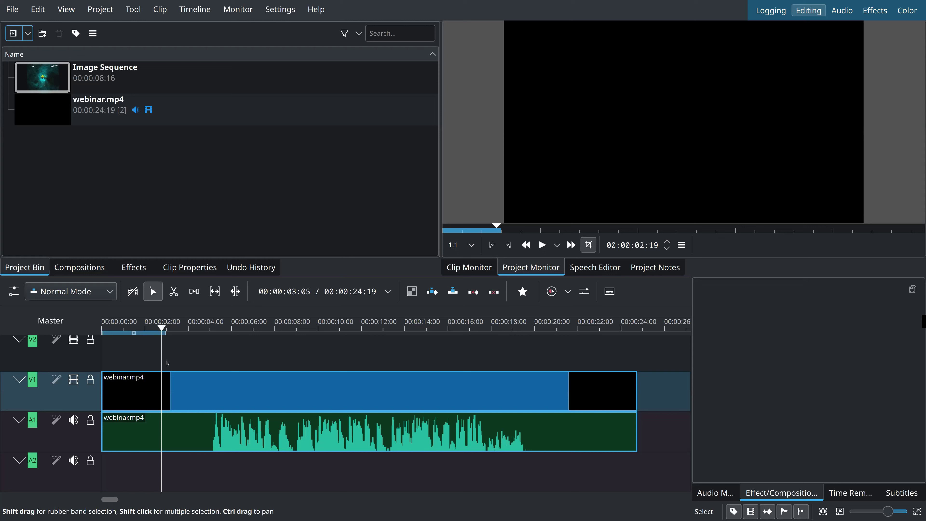
left_click(168, 362)
left_click(168, 362)
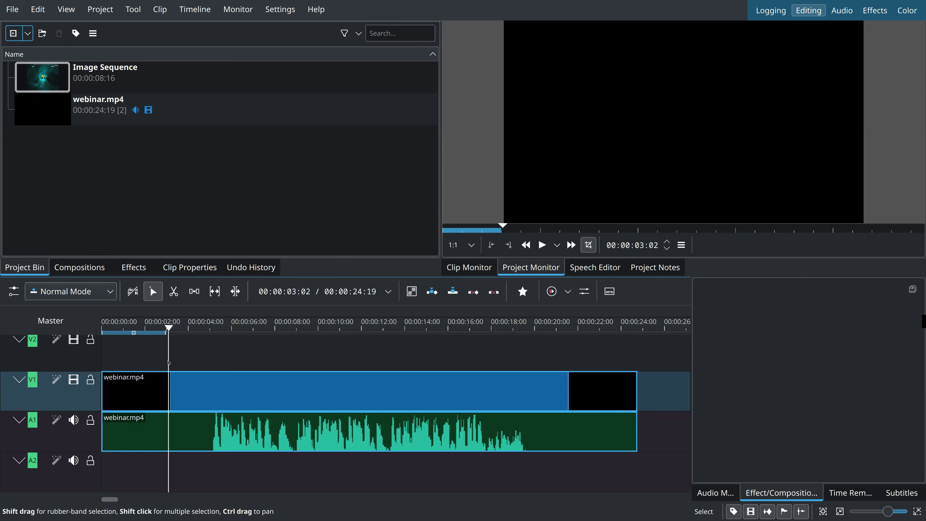
Step: Step the playhead frame by frame to 00:00:05:01, just before the sound begins in the A1 waveform
key("Right")
key("Right")
key("Right")
key("Right")
key("Right")
key("Right")
key("Right")
key("Right")
key("Right")
key("Right")
key("Right")
key("Right")
key("Right")
key("Right")
key("Right")
key("Right")
key("Right")
key("Right")
key("Right")
left_click(219, 374)
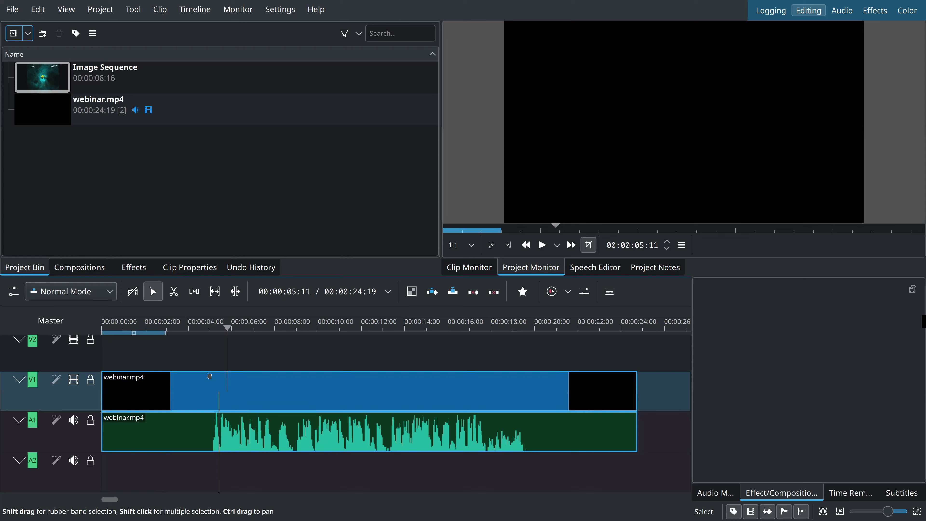
left_click(206, 377)
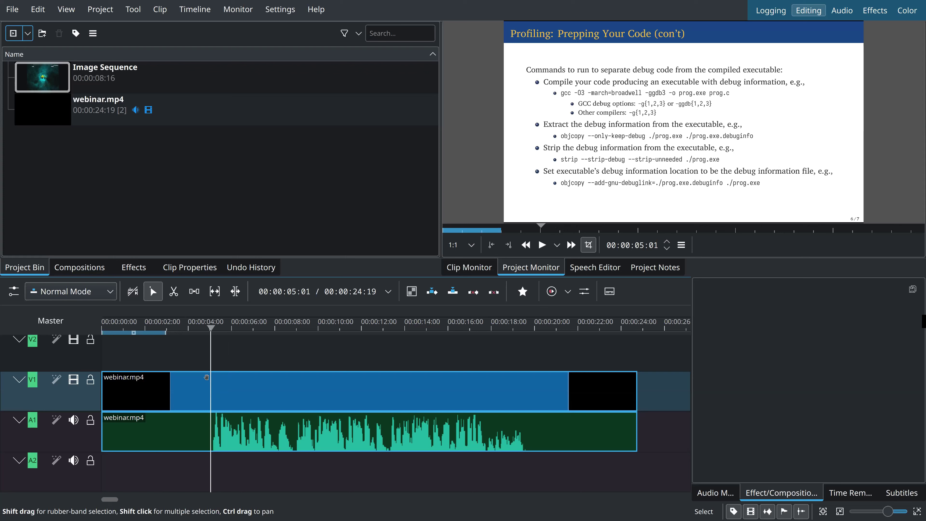
Step: Step the playhead frame by frame to 00:00:04:24, the first frame that shows the slide
key("Right")
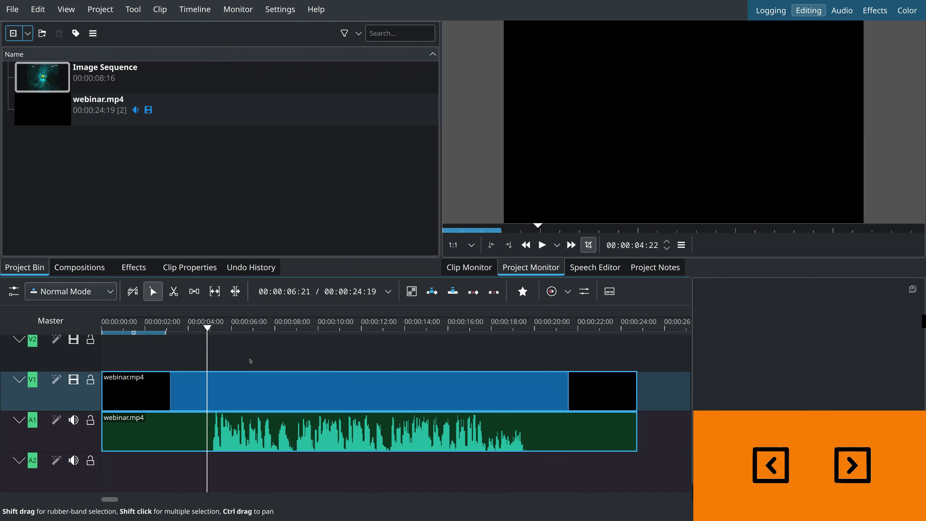
key("Right")
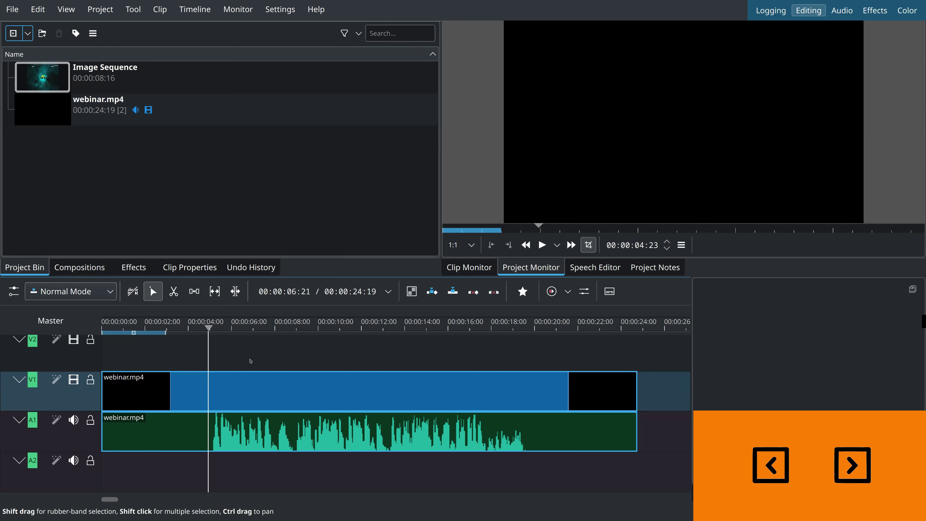
key("Right")
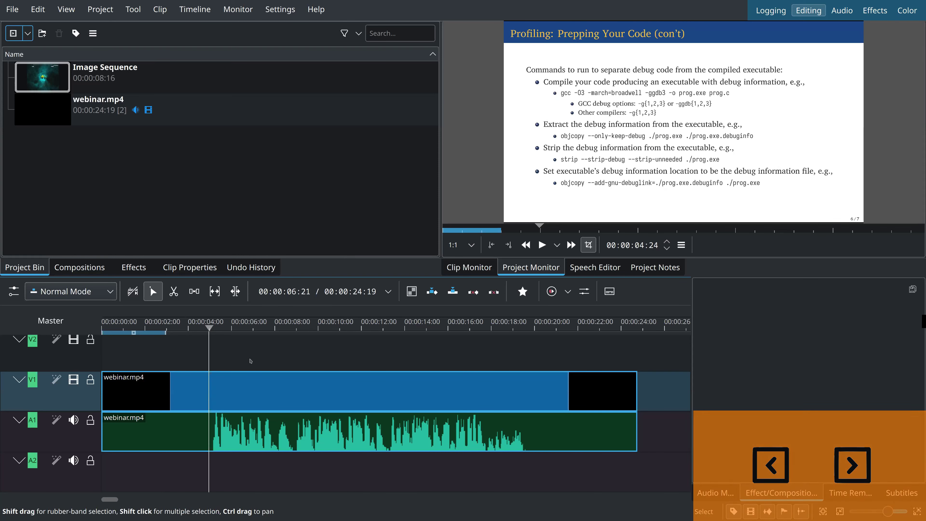
key("Left")
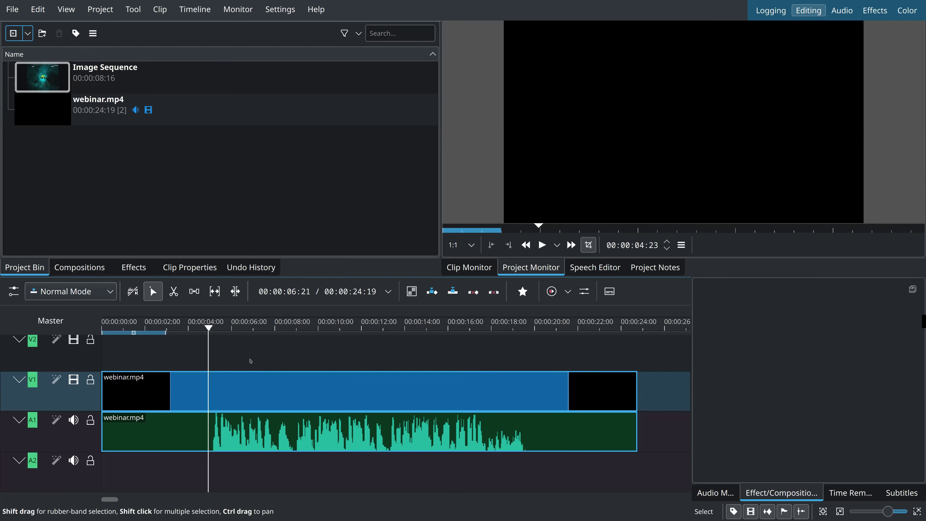
key("Right")
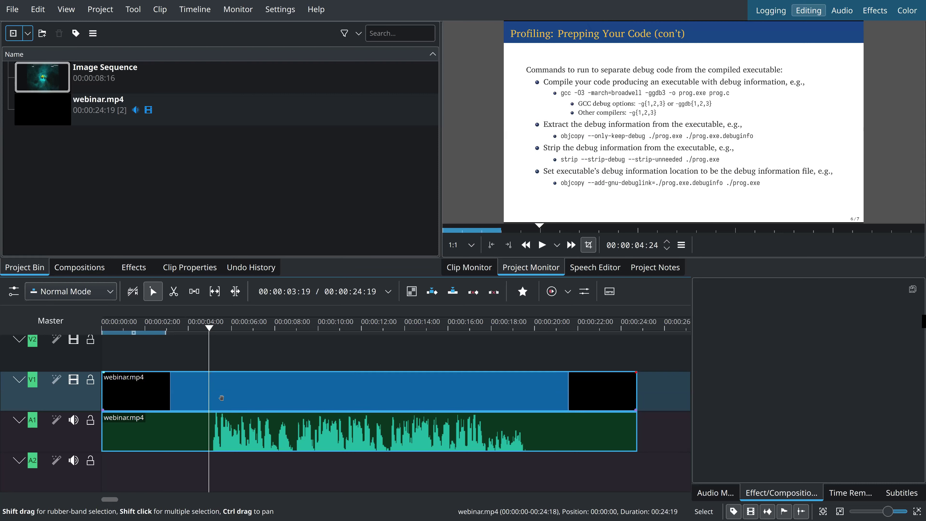
Step: Cut the webinar.mp4 clip and its audio at the playhead, 00:00:04:24
left_click(142, 377)
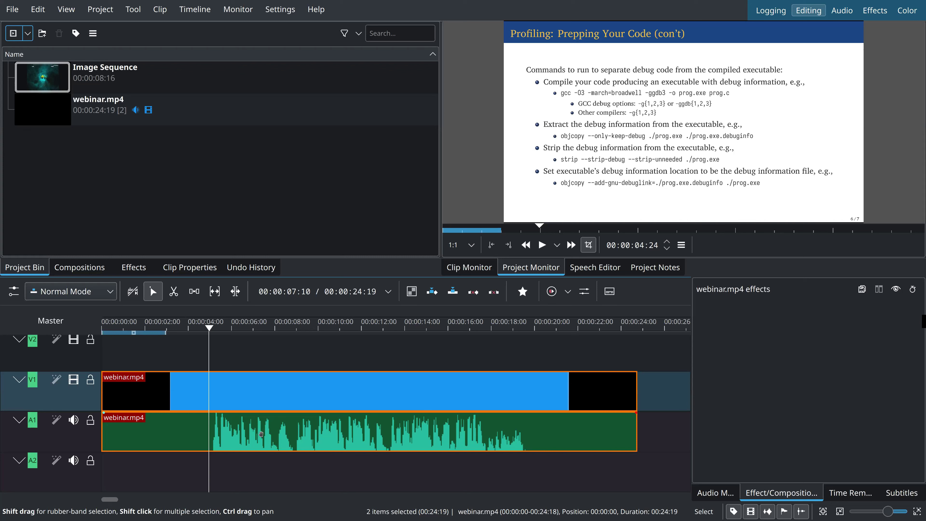
key("shift+r")
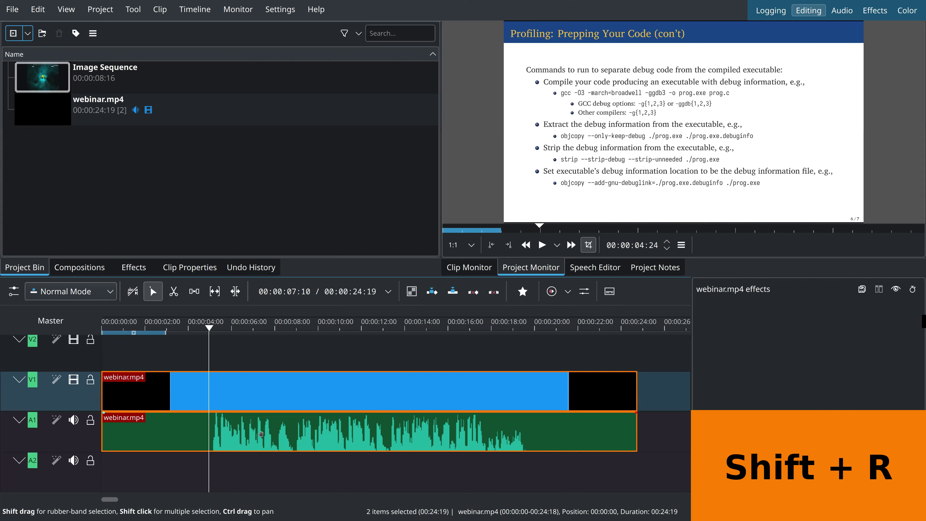
key("shift+r")
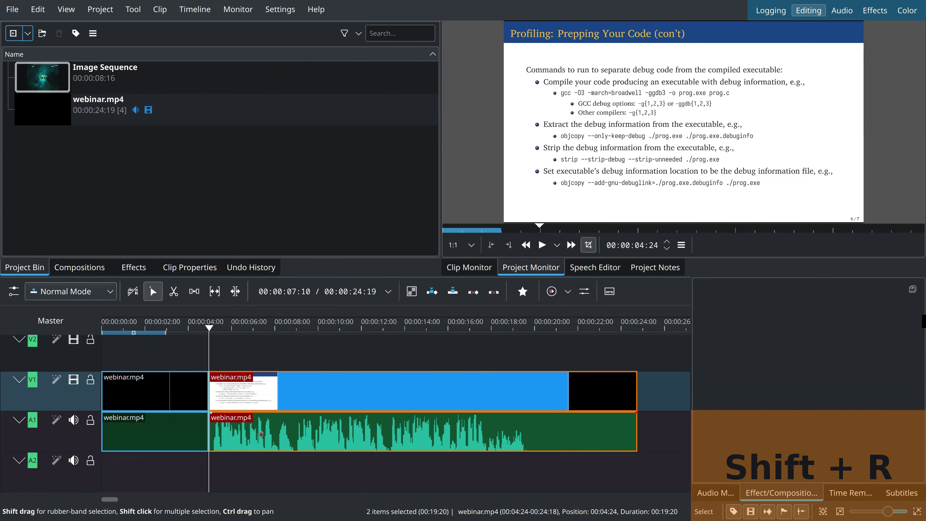
Step: Select each of the two webinar.mp4 pieces in turn, and delete the opening piece with the silent black section
left_click(180, 389)
left_click(244, 396)
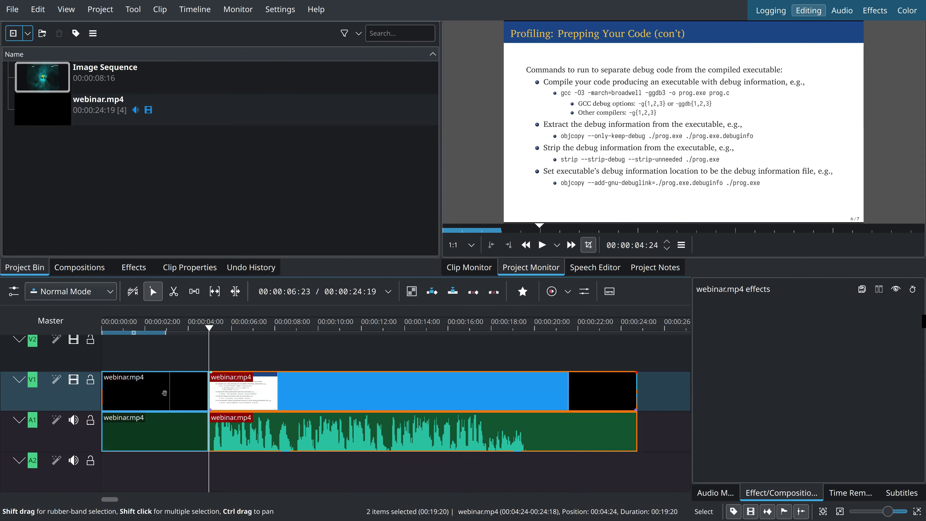
left_click(169, 397)
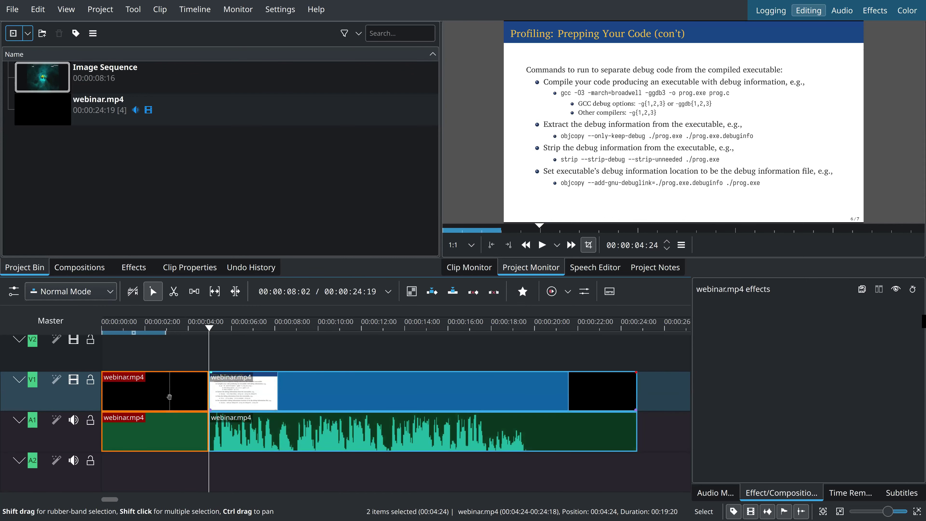
left_click(313, 396)
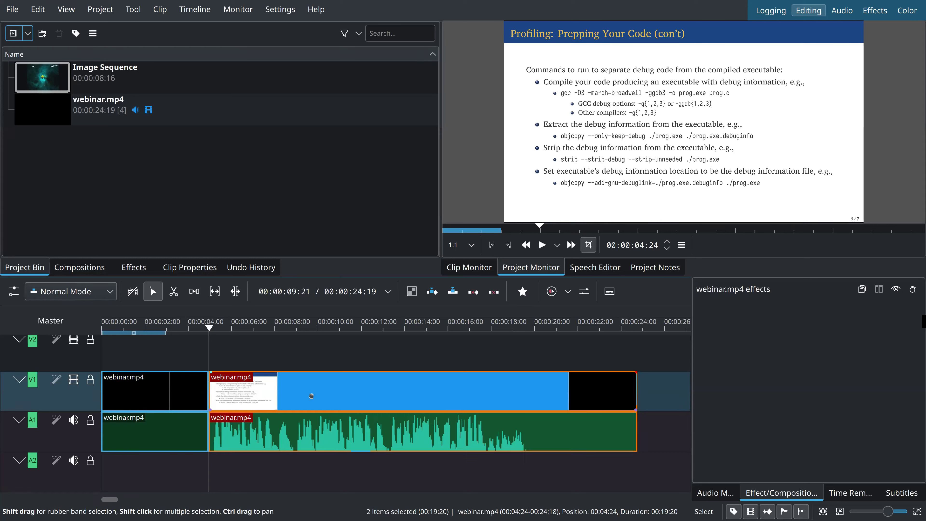
left_click(153, 394)
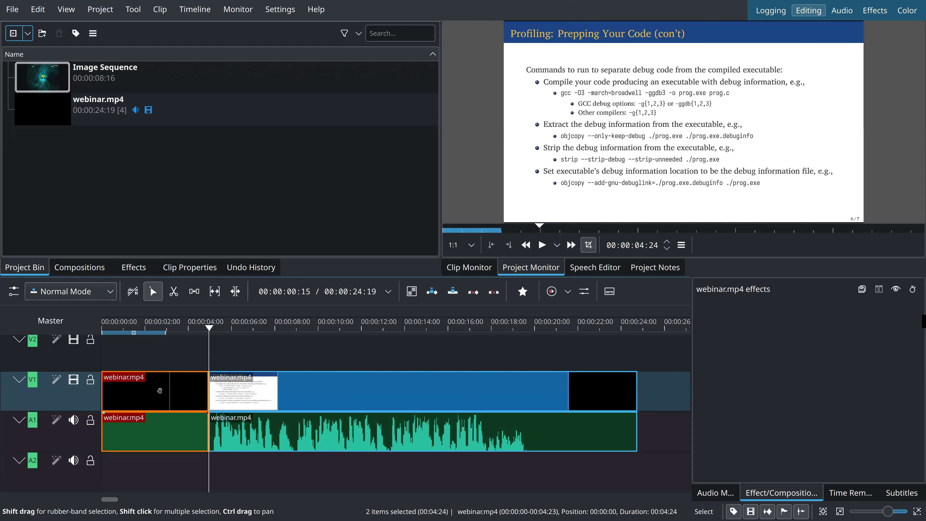
key("Delete")
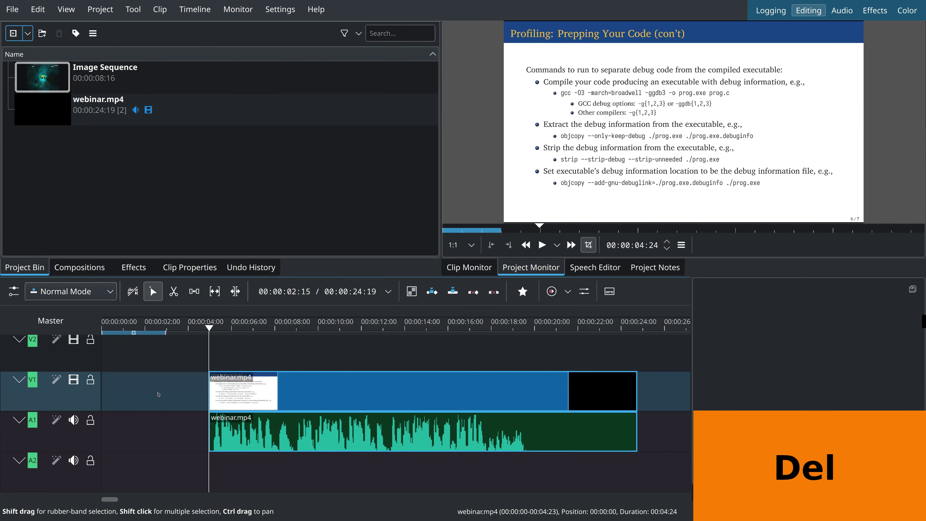
Step: Move the remaining webinar.mp4 clip with its audio to the very start of the timeline
left_click(113, 380)
left_click_drag(175, 356, 185, 357)
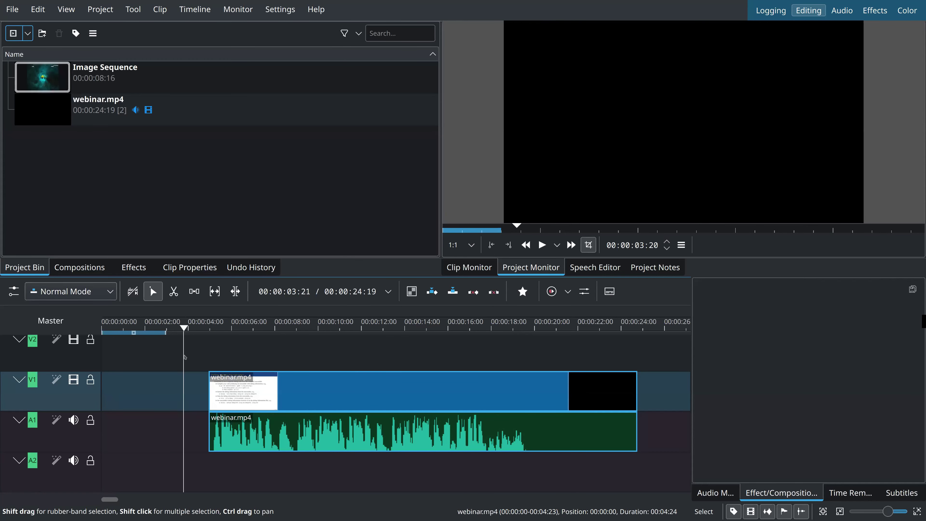
left_click_drag(261, 390, 178, 395)
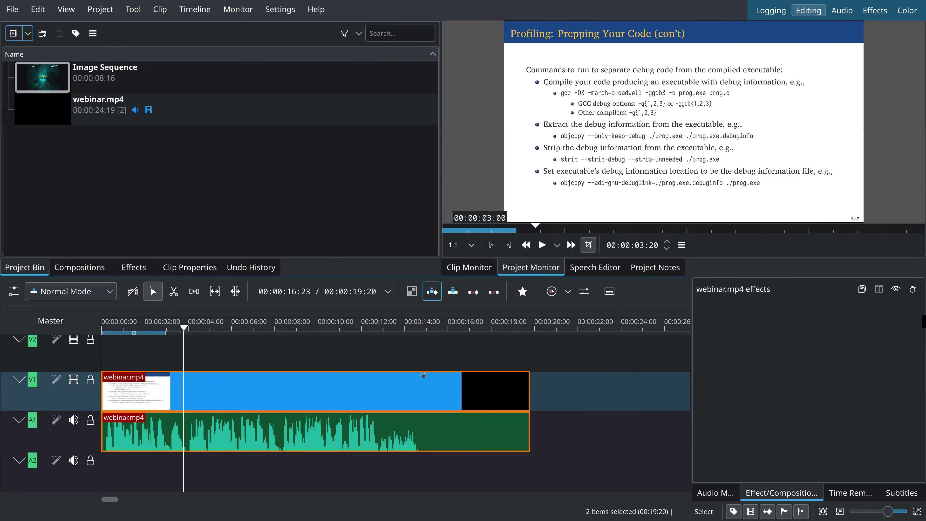
Step: Place the playhead at 00:00:14:21, on the first black frame after the sound ends
left_click(416, 355)
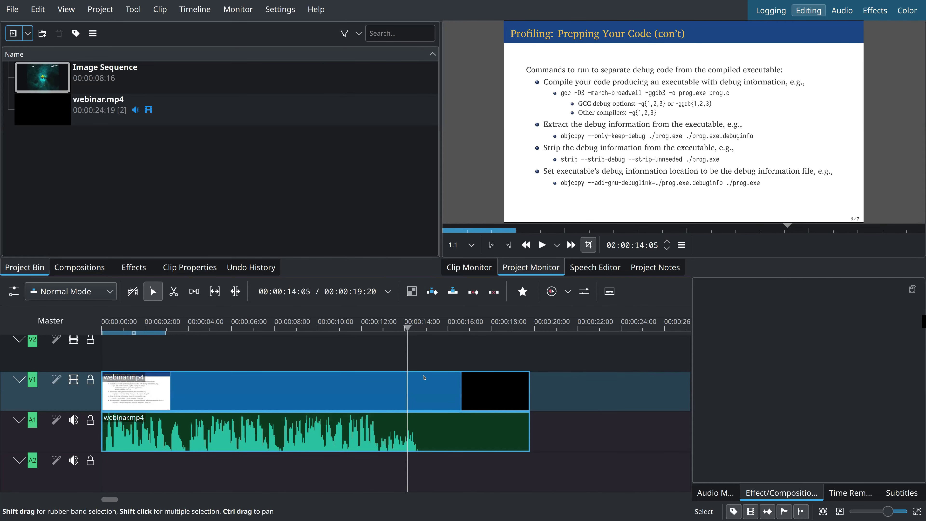
left_click(416, 357)
left_click(415, 357)
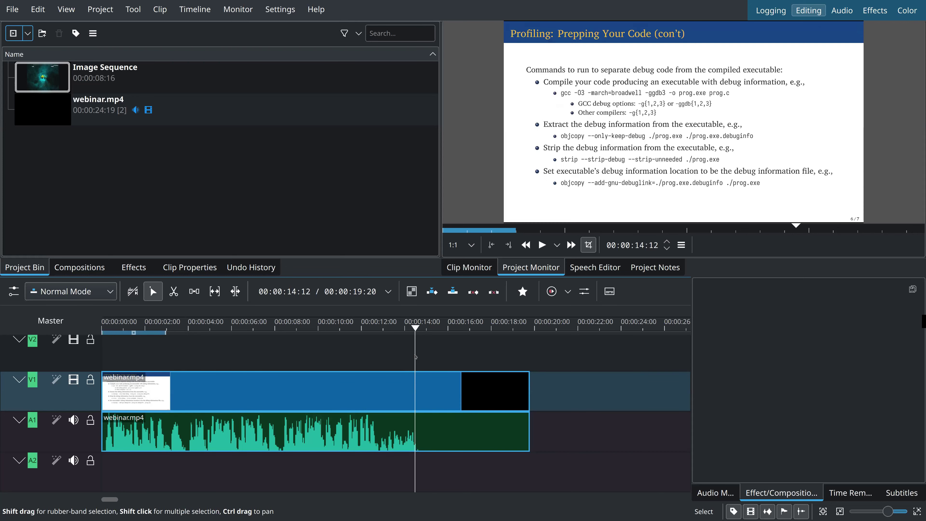
left_click(419, 358)
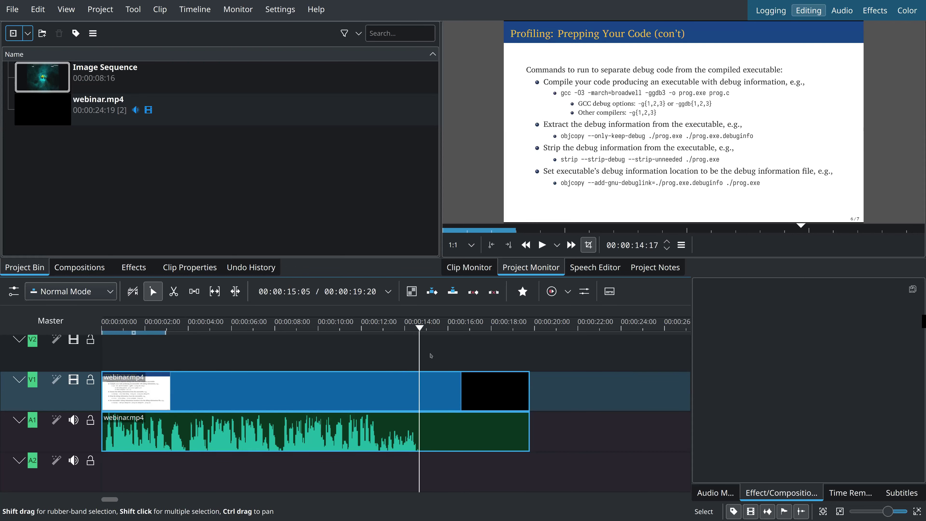
key("Right")
key("Right")
key("Right")
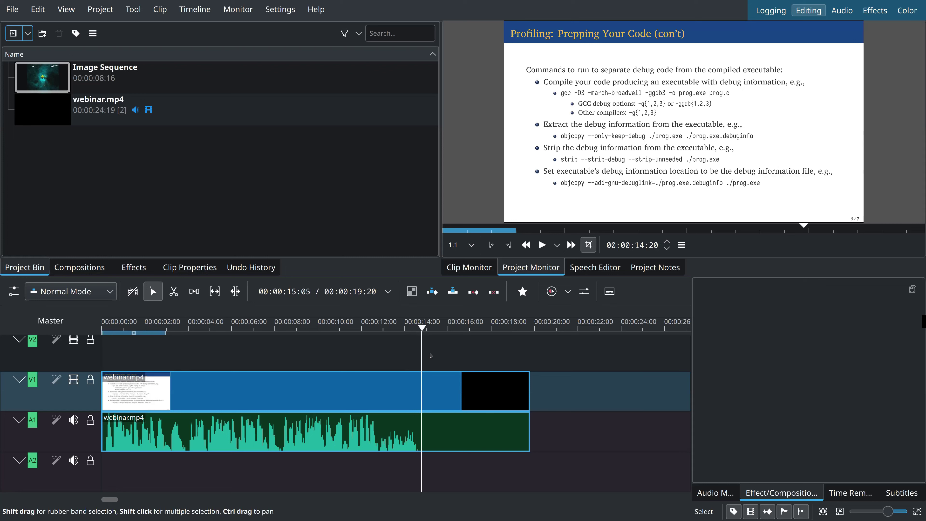
key("Right")
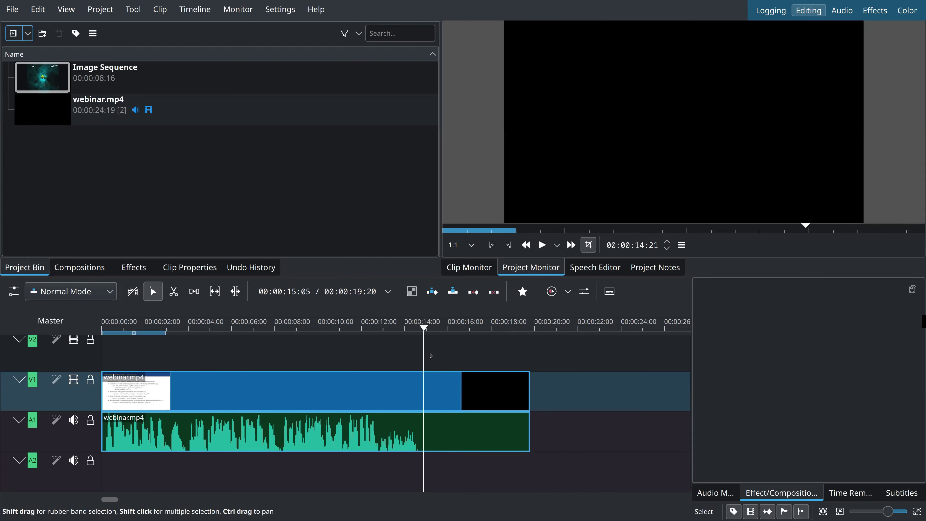
key("Left")
key("Right")
Step: Cut the webinar.mp4 clip at 00:00:14:21 and delete the trailing black piece with its silent audio
left_click(397, 393)
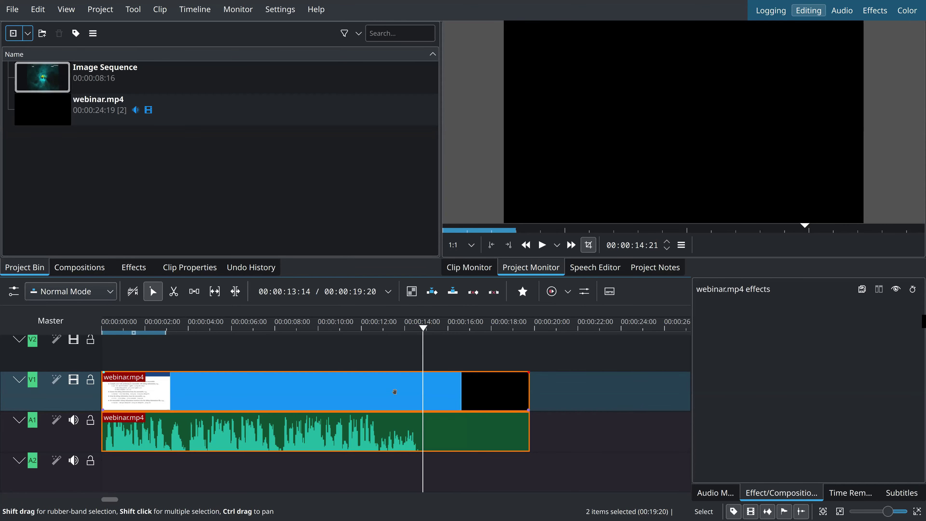
key("shift+r")
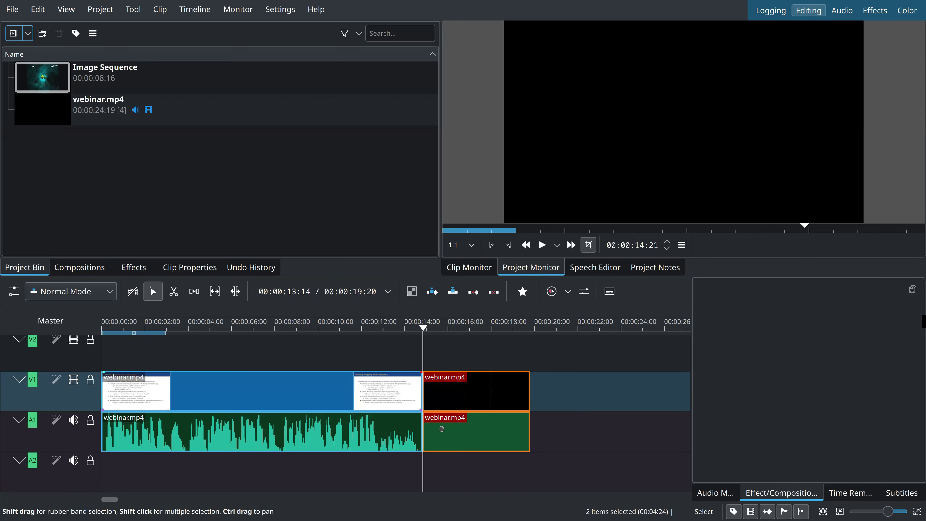
left_click(484, 427)
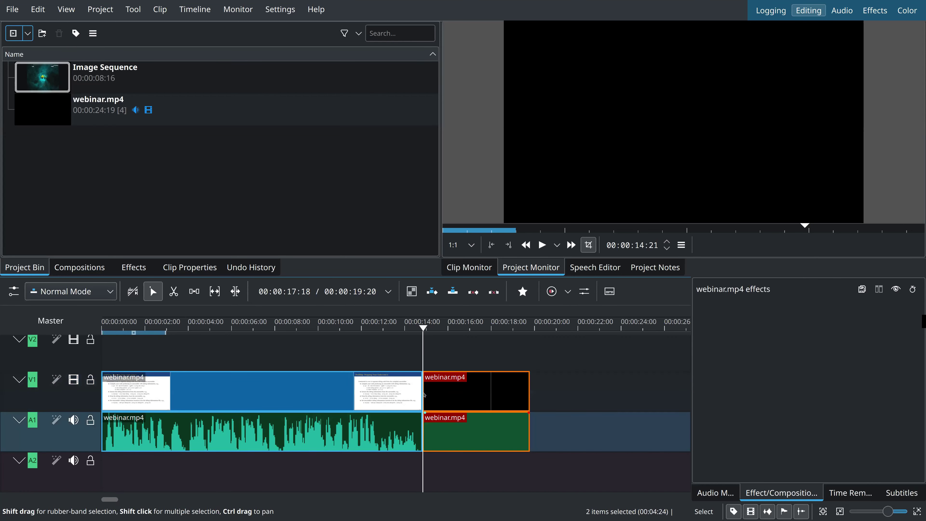
key("Delete")
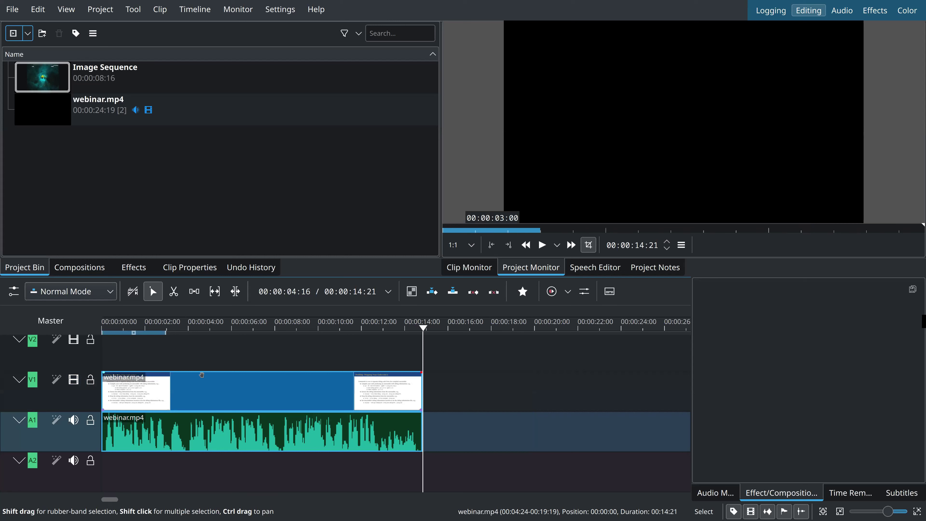
Step: Save the project
left_click(16, 13)
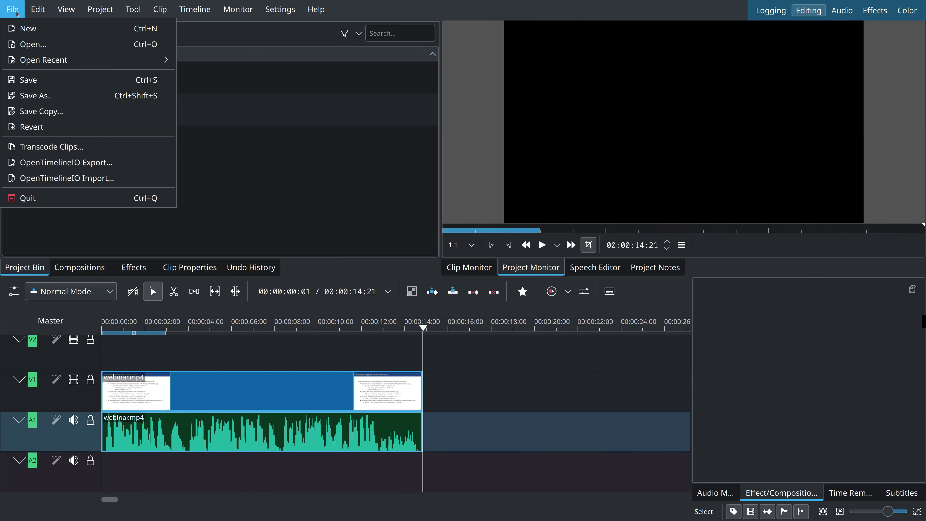
left_click(30, 86)
Step: Scrub the playhead back and forth through the trimmed webinar.mp4 clip up to 00:00:06:04, checking the picture for black frames
left_click_drag(421, 390, 637, 390)
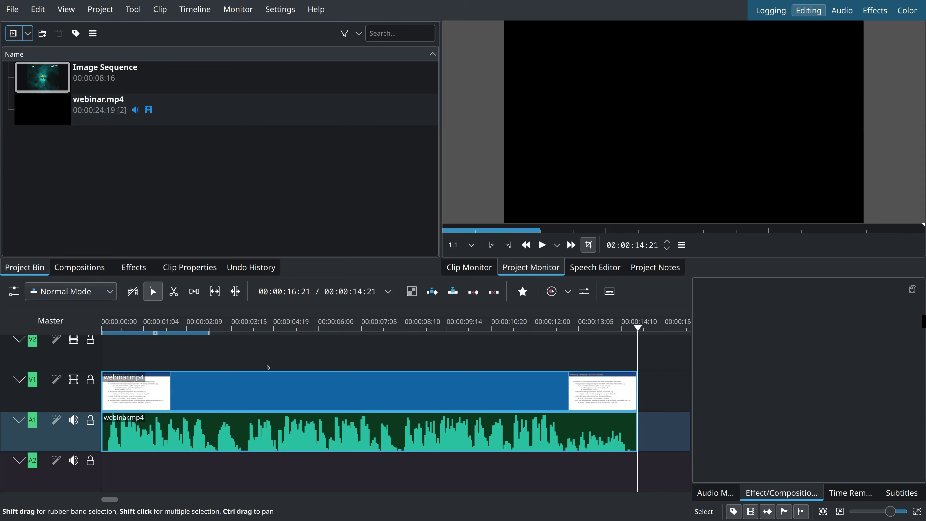
left_click(245, 360)
key("Right")
key("Right")
key("Right")
key("Right")
key("Right")
key("Right")
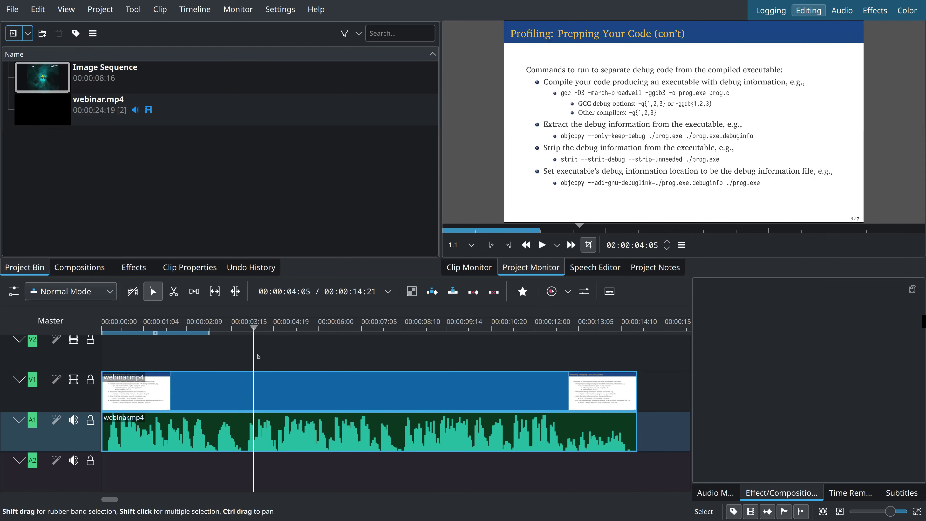
key("Left")
key("Left")
key("Left")
key("Left")
key("Left")
key("Left")
key("Left")
key("Left")
key("Left")
key("Left")
key("Left")
key("Left")
key("Left")
key("Left")
key("Left")
key("Left")
key("Left")
key("Left")
key("Left")
key("Left")
key("Left")
key("Left")
key("Left")
key("Left")
key("Right")
key("Right")
key("Right")
key("Right")
key("Right")
key("Right")
key("Right")
key("Right")
key("Right")
key("Right")
key("Right")
key("Right")
key("Right")
key("Right")
key("Right")
key("Right")
key("Right")
key("Right")
key("Right")
key("Right")
key("Right")
key("Right")
key("Right")
key("Right")
key("Right")
key("Right")
key("Right")
key("Right")
key("Right")
key("Right")
key("Right")
key("Right")
key("Right")
key("Right")
key("Right")
key("Right")
key("Right")
key("Right")
key("Right")
key("Right")
key("Right")
key("Right")
key("Right")
key("Right")
key("Right")
key("Right")
key("Right")
key("Right")
key("Right")
key("Right")
key("Right")
key("Right")
key("Right")
key("Right")
key("Right")
key("Right")
key("Right")
key("Right")
key("Right")
key("Right")
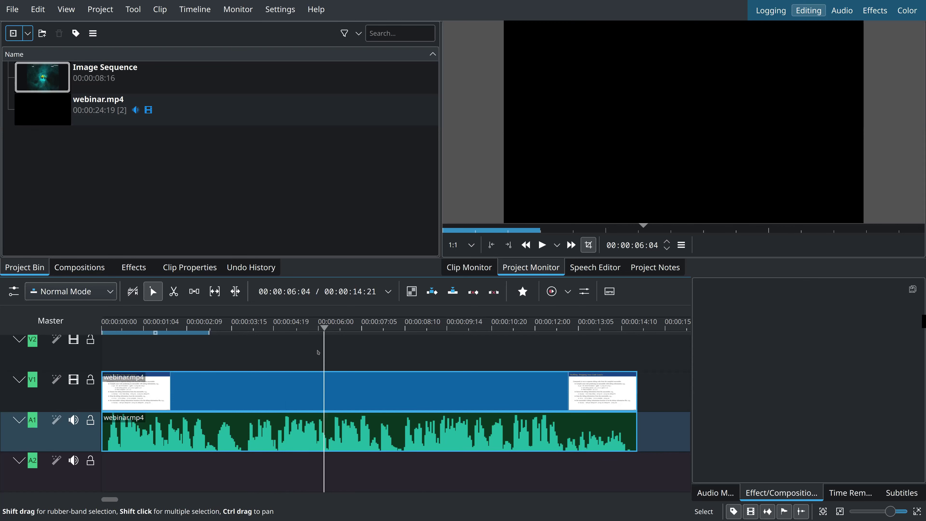
Step: Scrub the playhead back through the black frames to the slide picture at 00:00:05:02
key("Left")
key("Left")
key("Left")
key("Left")
key("Left")
key("Left")
key("Left")
key("Left")
key("Left")
key("Left")
key("Left")
key("Left")
key("Left")
key("Left")
key("Left")
key("Left")
key("Left")
key("Left")
key("Left")
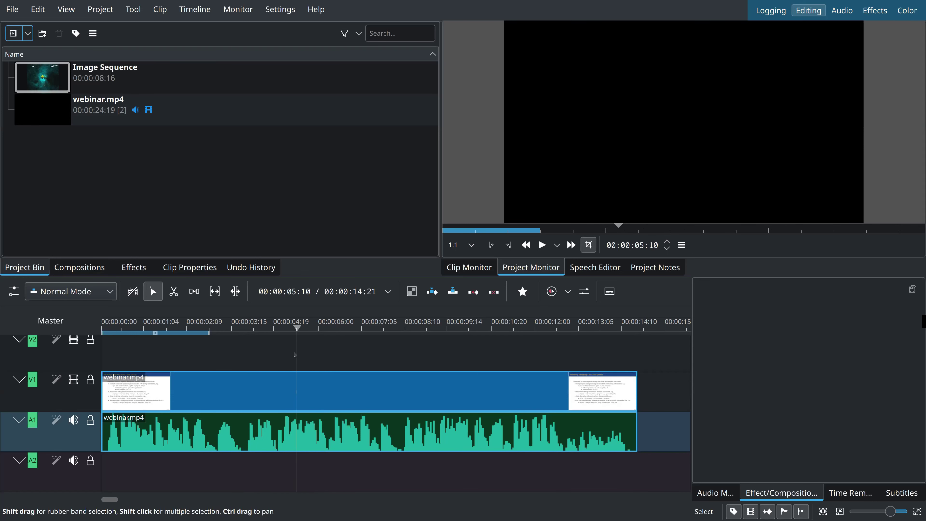
key("Left")
key("Left")
key("Left")
key("Left")
key("Left")
key("Left")
key("Left")
key("Left")
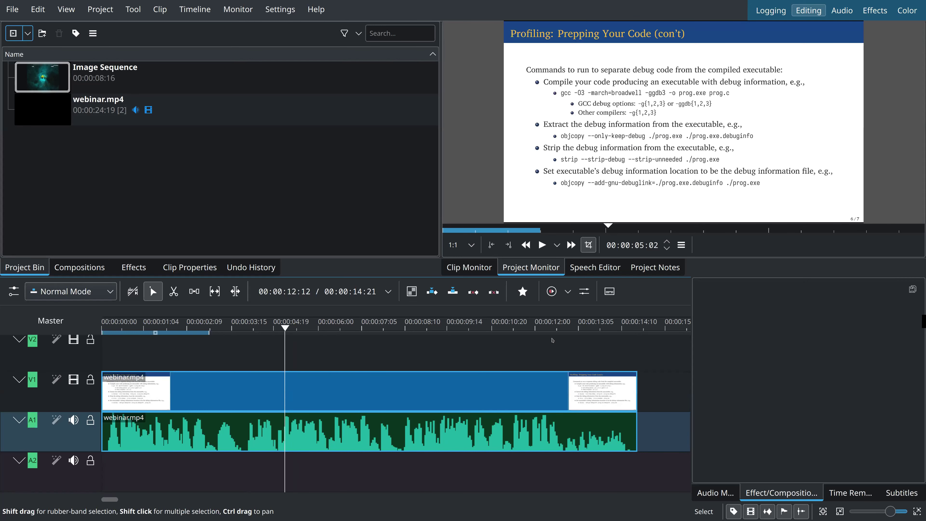
Step: Fine-tune the playhead around the switch from slide to black, ending on the slide frame at 00:00:05:03
left_click(286, 365)
left_click_drag(287, 364, 290, 365)
key("Left")
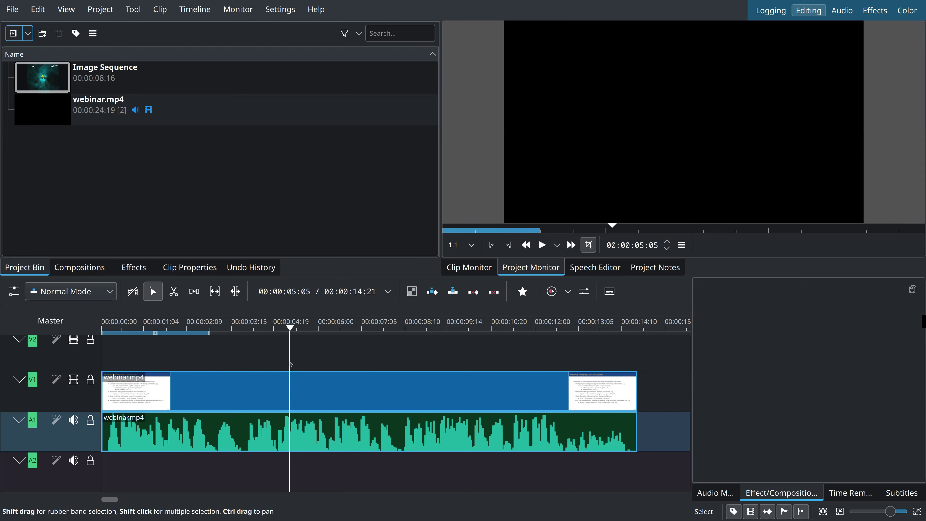
key("Left")
key("Right")
key("Left")
key("Left")
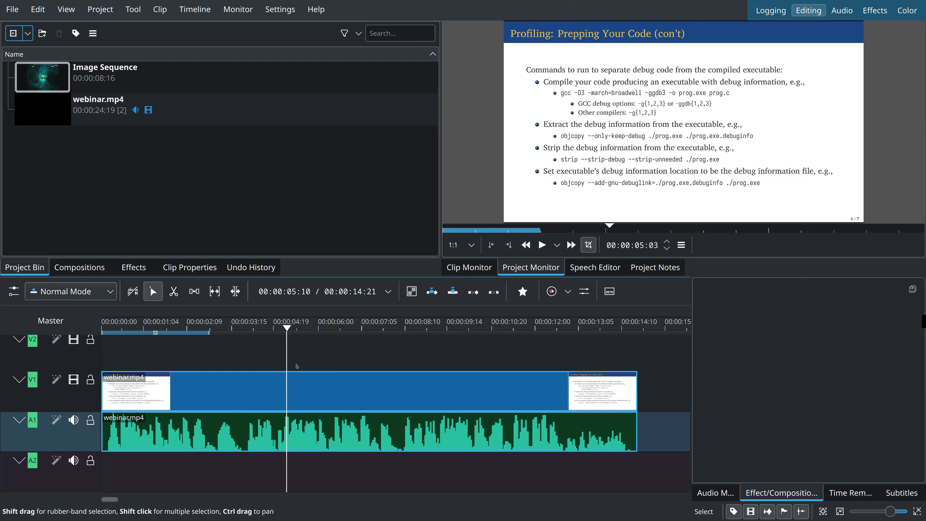
Step: Cut the webinar.mp4 clip at its first black frame, at 00:00:05:05
key("Right")
key("Right")
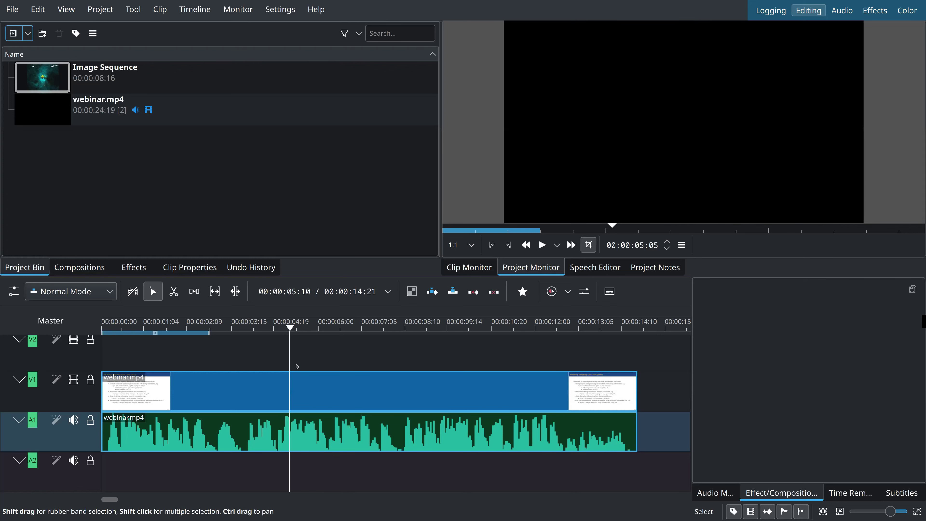
key("Left")
key("Right")
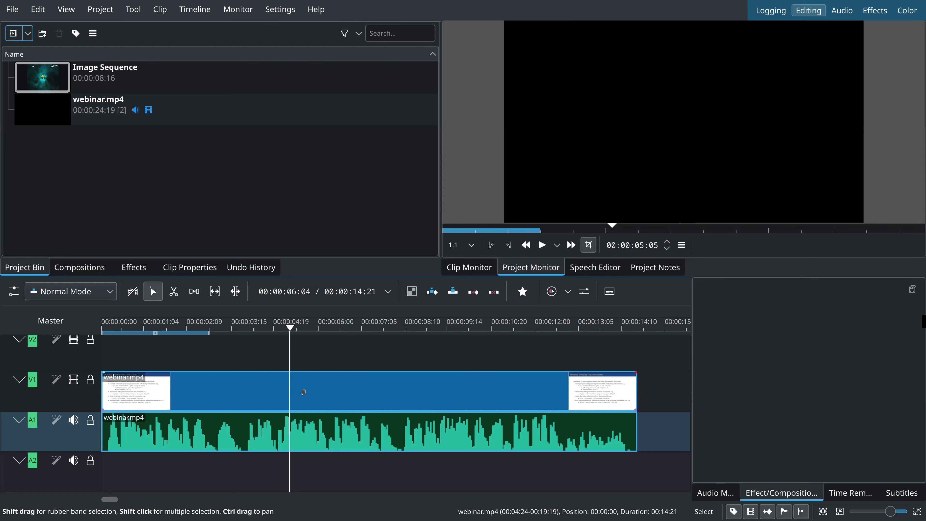
left_click(303, 392)
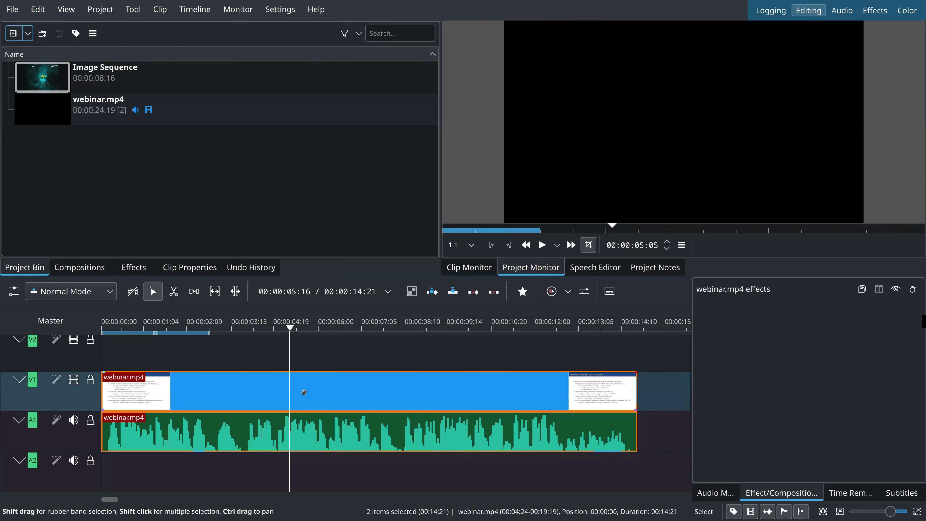
key("shift+r")
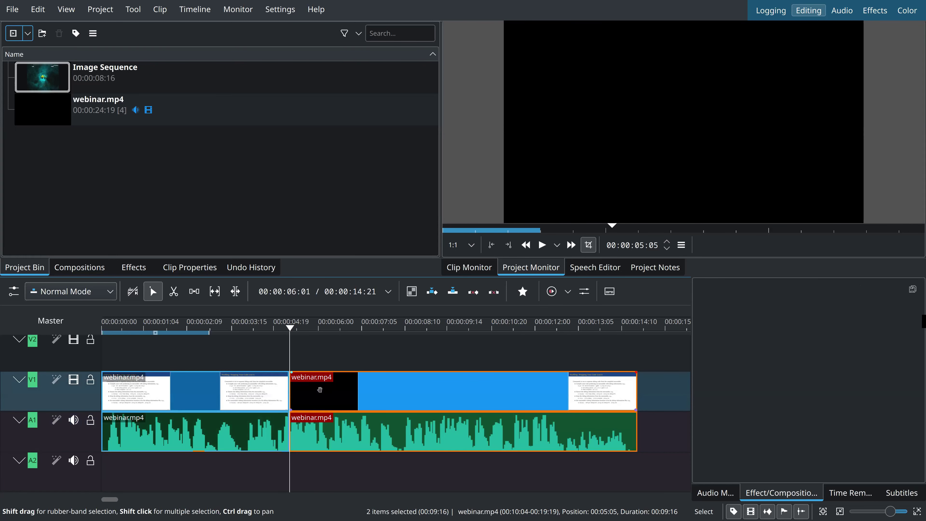
Step: Step forward to 00:00:06:00, where the slide picture returns, and cut the second webinar.mp4 part there
key("Right")
key("Right")
key("Right")
key("Right")
key("Right")
key("Right")
key("Right")
key("Right")
key("Right")
key("Right")
key("Right")
key("Right")
key("Right")
key("Right")
key("Right")
key("Right")
key("Right")
key("Right")
key("Right")
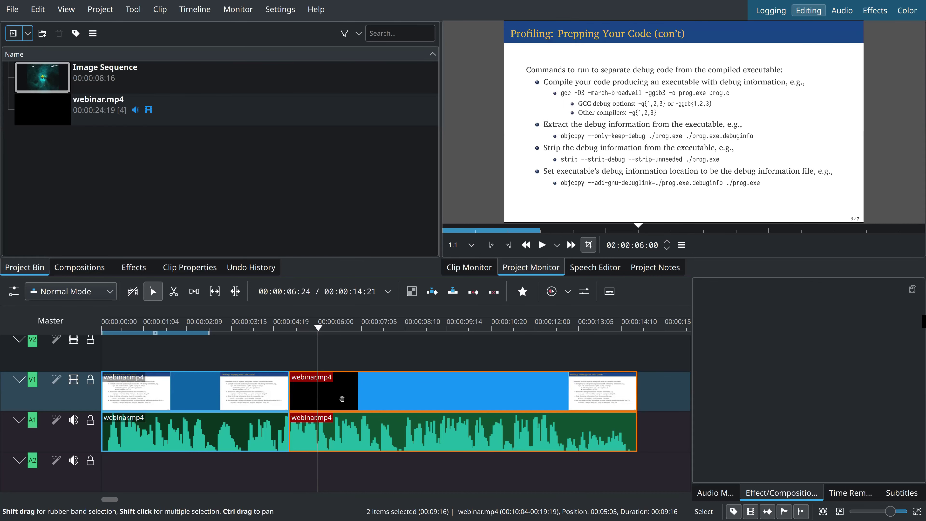
key("shift+r")
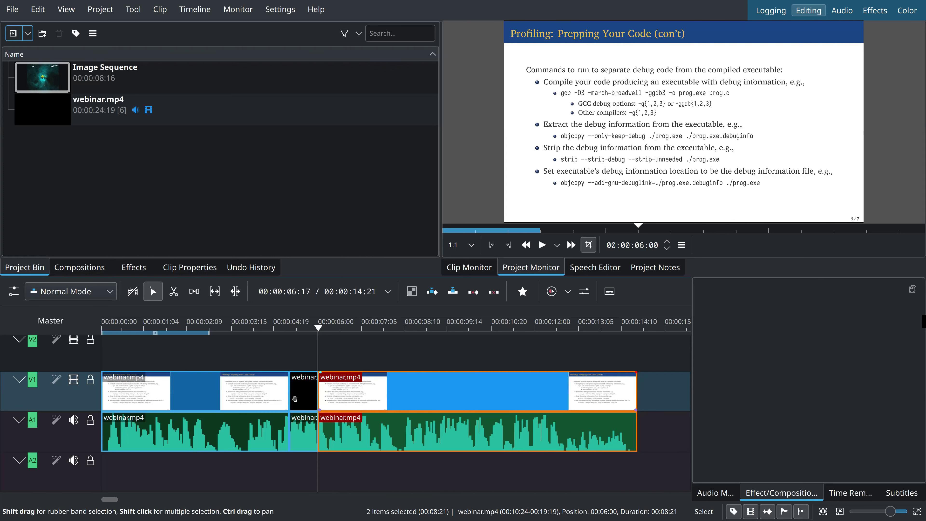
Step: Try deleting the short black section together with its audio, and undo the deletion
left_click(299, 432)
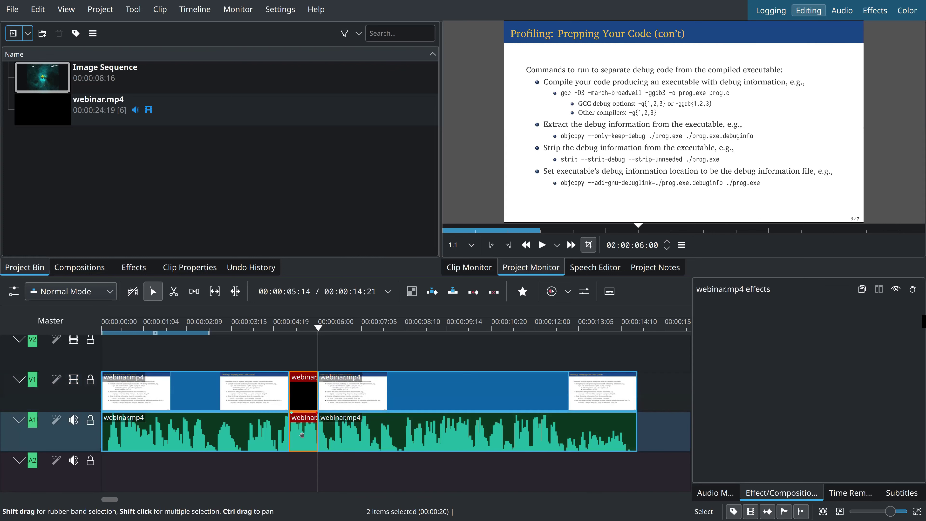
key("Delete")
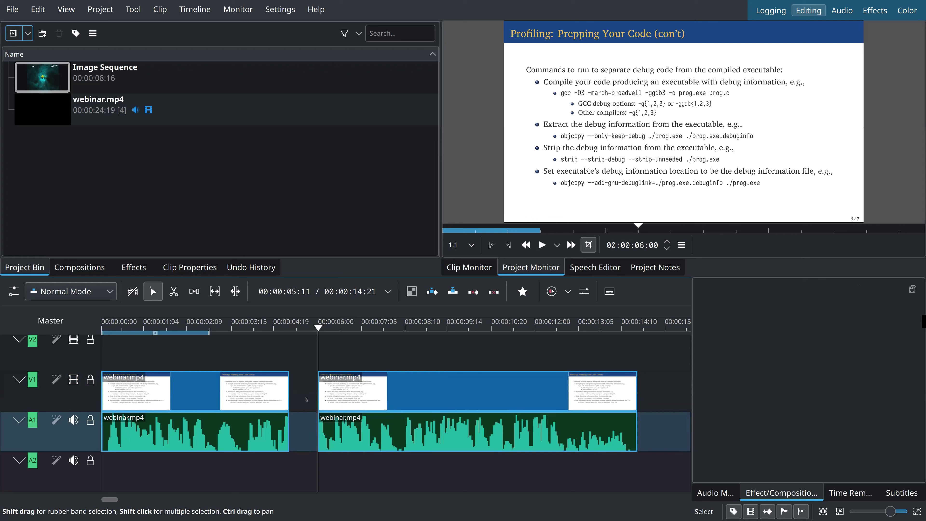
key("ctrl+z")
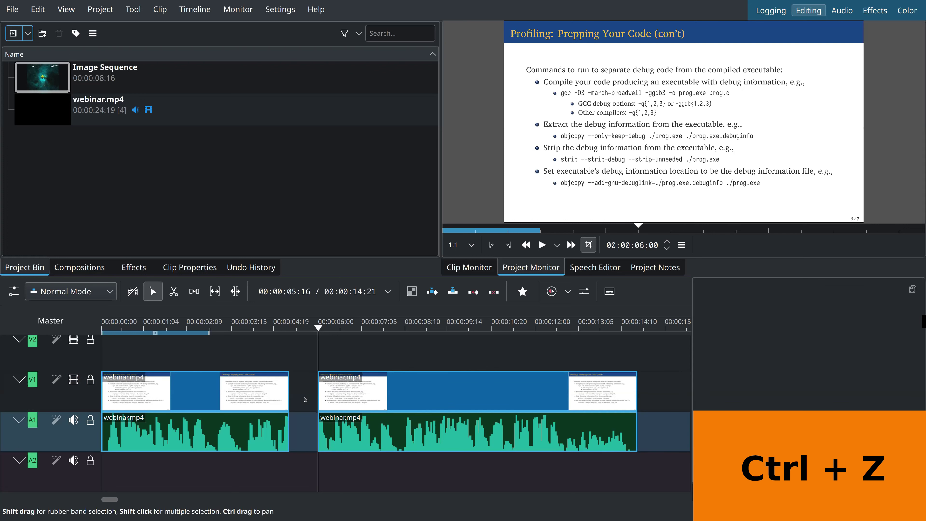
key("ctrl+z")
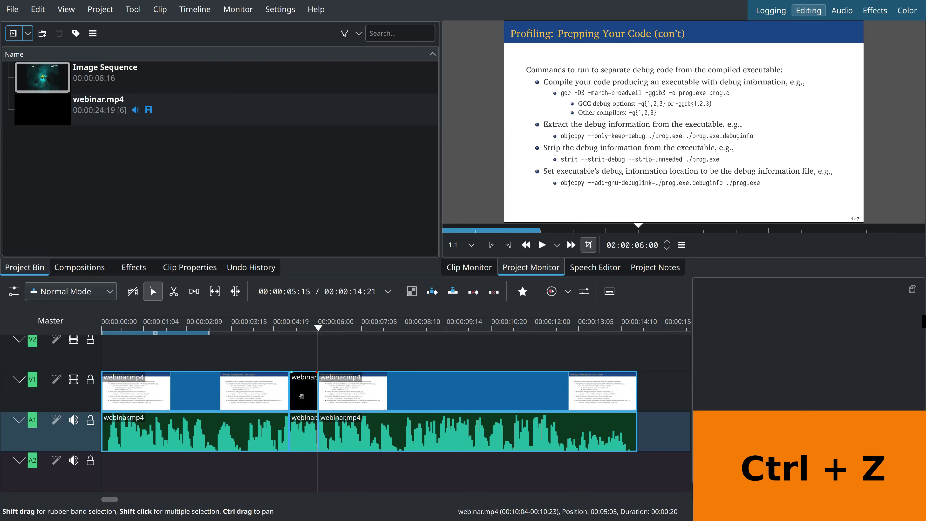
Step: Ungroup the short black section's video and audio, and delete only its video part
left_click(302, 395)
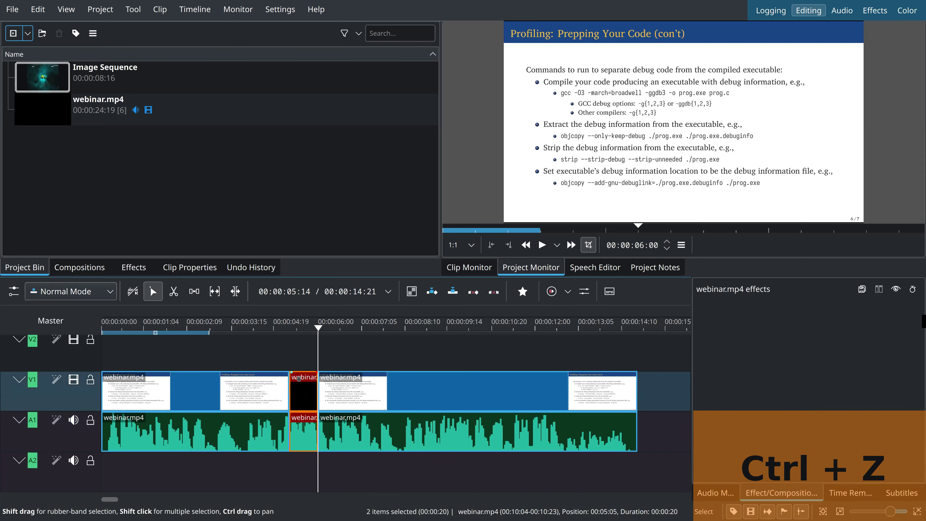
right_click(306, 393)
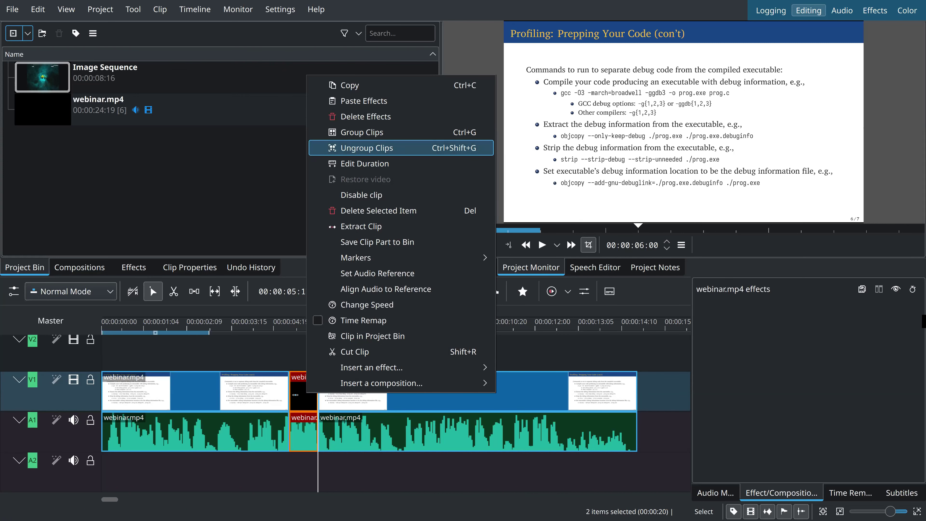
left_click(367, 147)
left_click(308, 392)
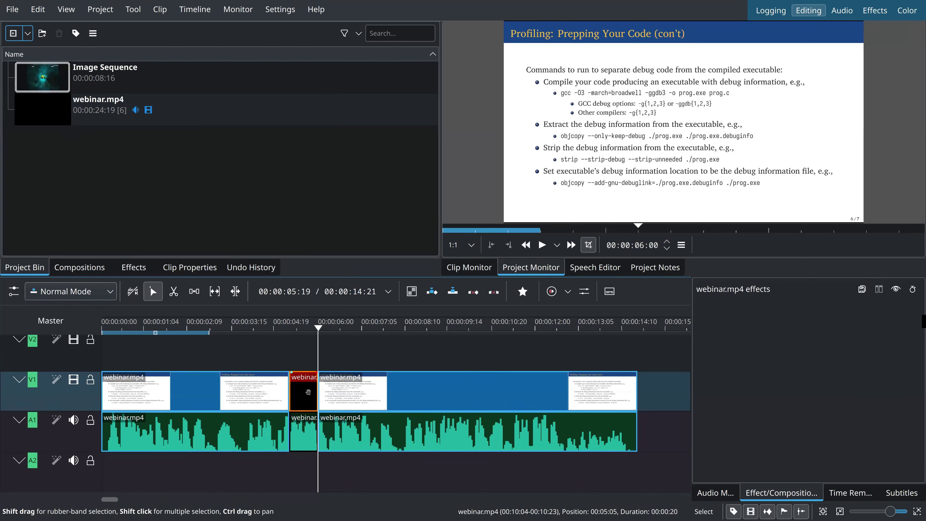
key("Delete")
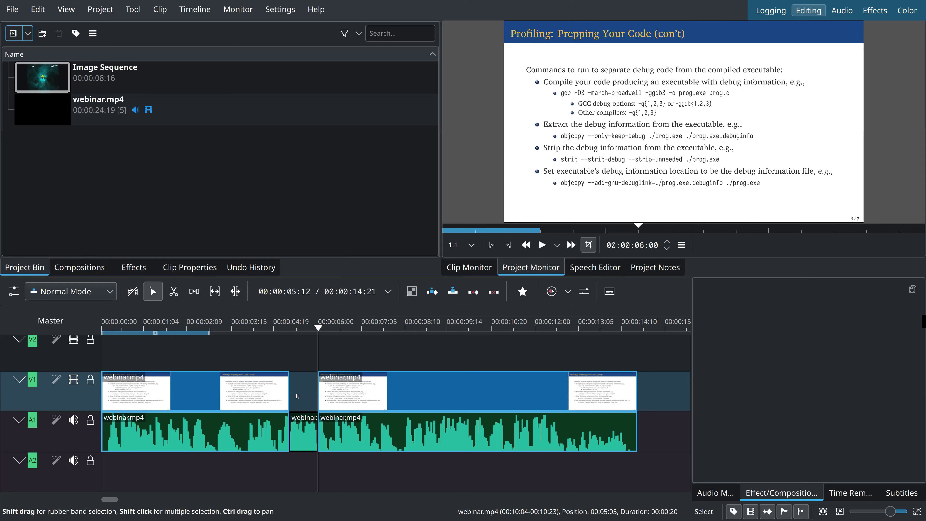
Step: Play the timeline from 00:00:05:04 across the video gap and place the playhead on the slide frame at 00:00:06:02
left_click(287, 362)
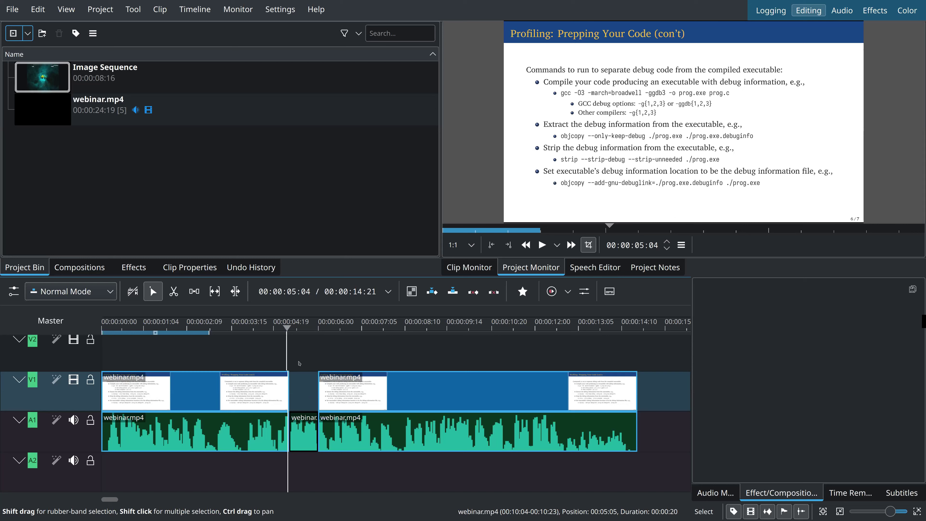
key("space")
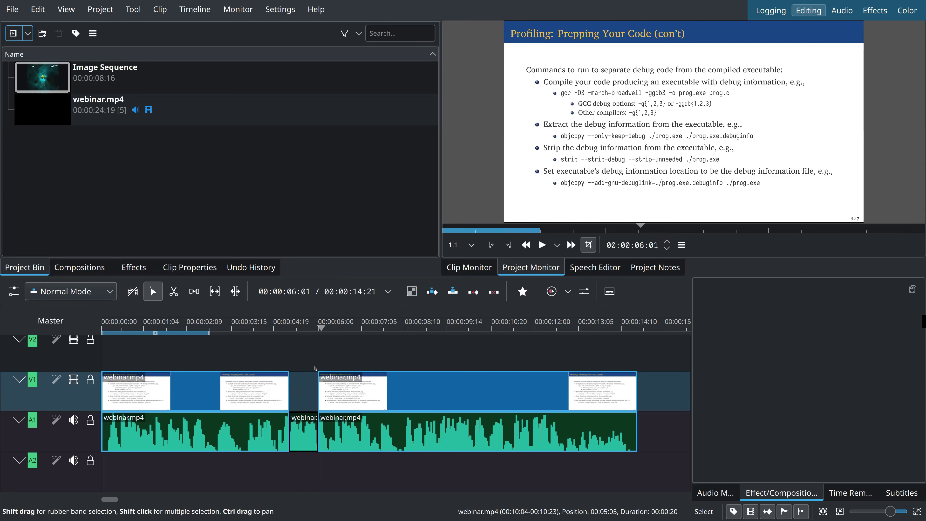
left_click(315, 367)
left_click(323, 370)
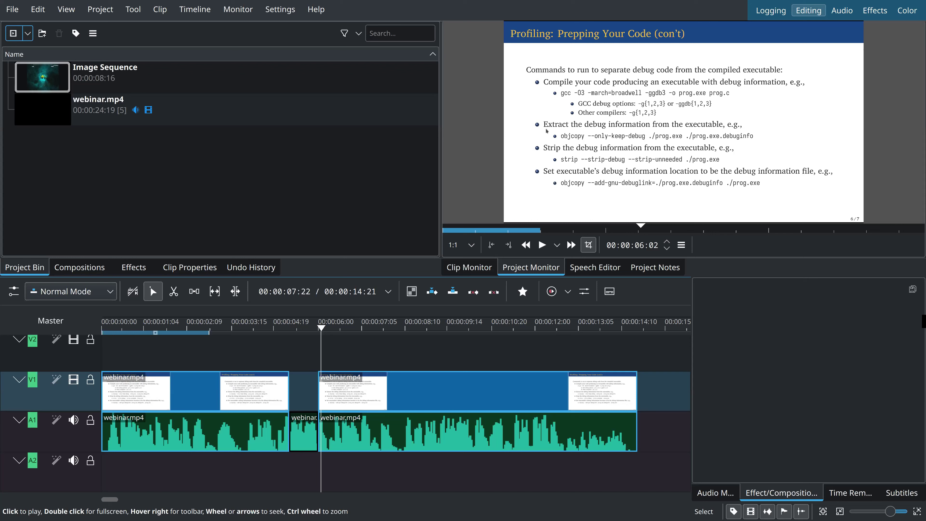
Step: Extract the slide frame at the playhead as an image and add it to the project
right_click(593, 156)
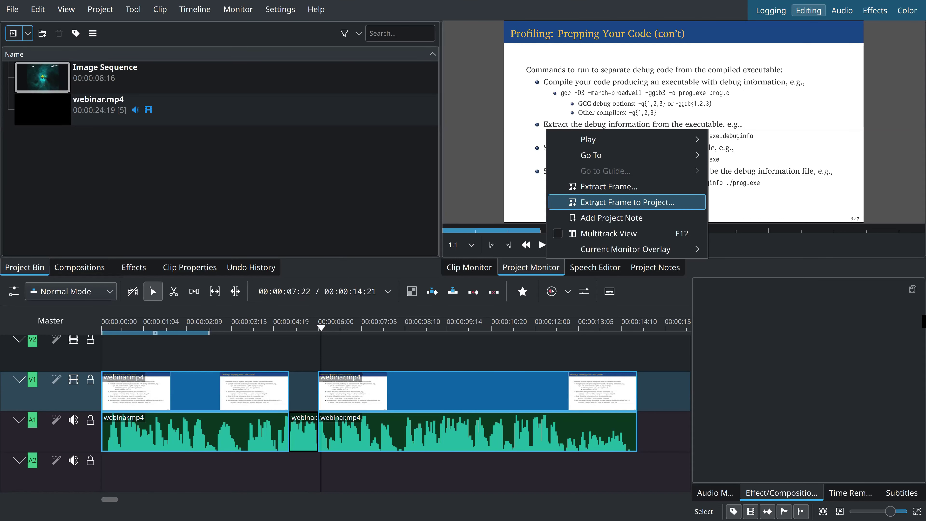
left_click(597, 202)
left_click(700, 350)
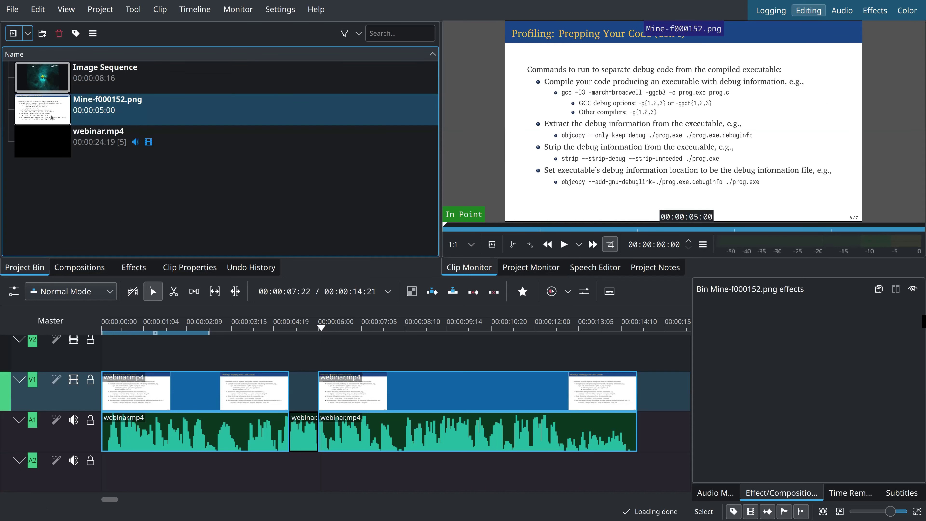
Step: Place the extracted slide image on track V2, starting at the beginning of the video gap at 00:00:05:05
left_click(48, 113)
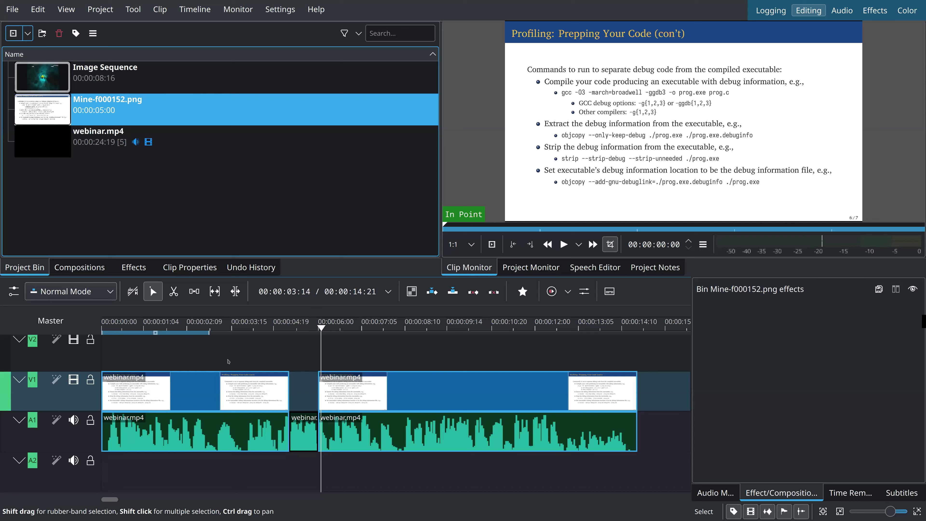
right_click(4, 355)
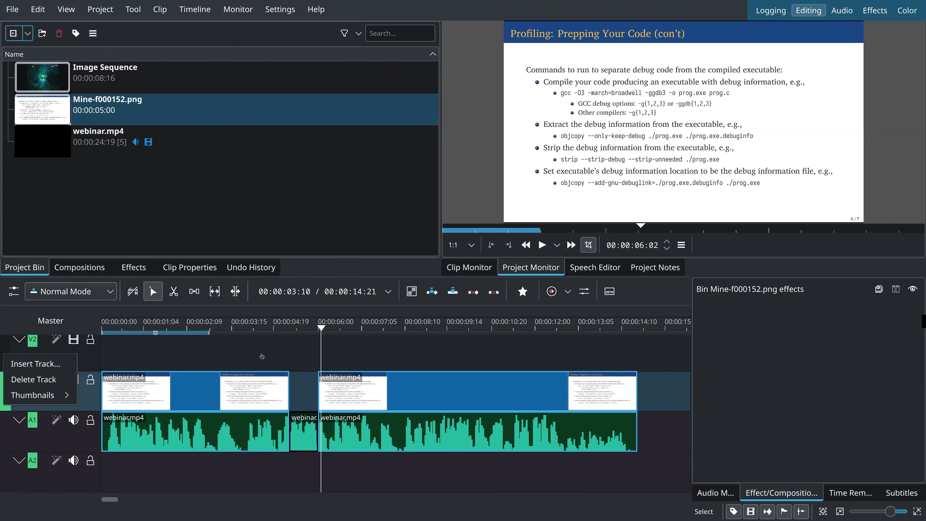
left_click(261, 344)
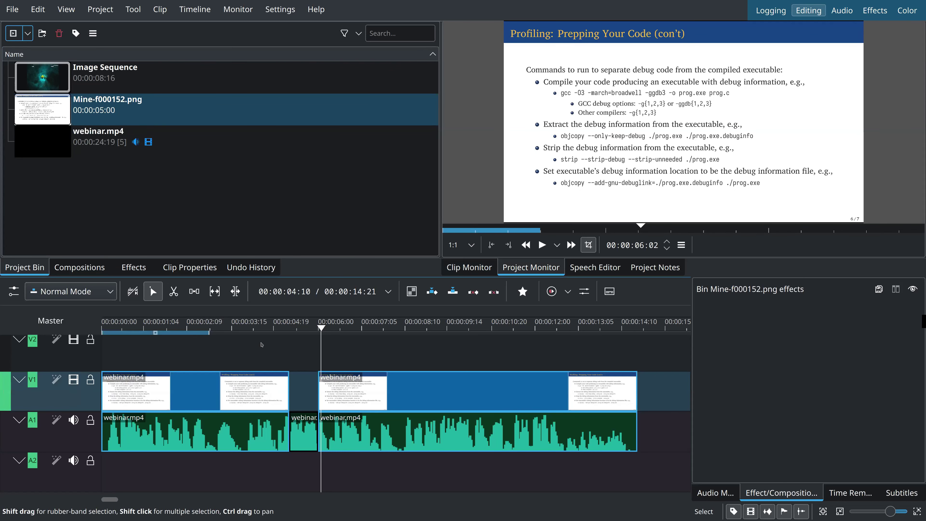
left_click(48, 112)
left_click_drag(47, 112, 292, 403)
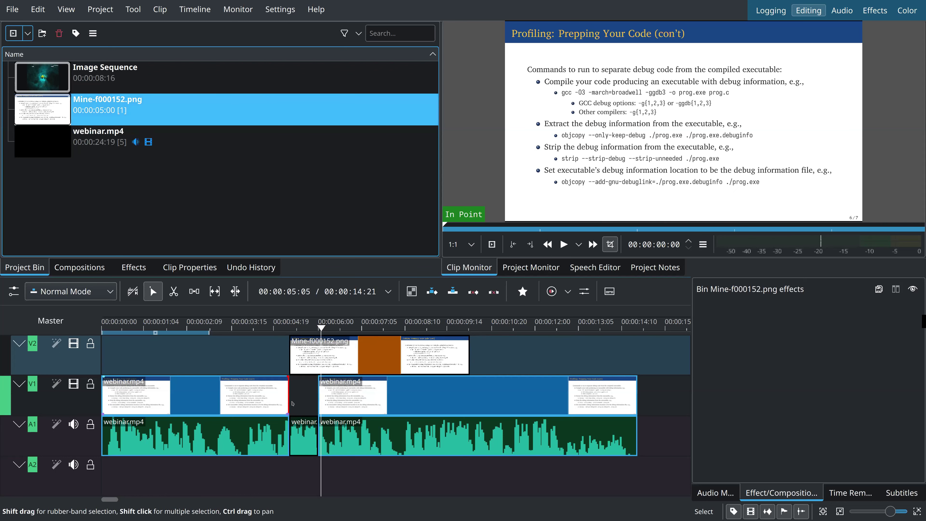
Step: Shorten the image clip, move it into the gap on V1, and extend its end to meet the following webinar.mp4 clip
left_click(468, 359)
left_click_drag(365, 357, 315, 368)
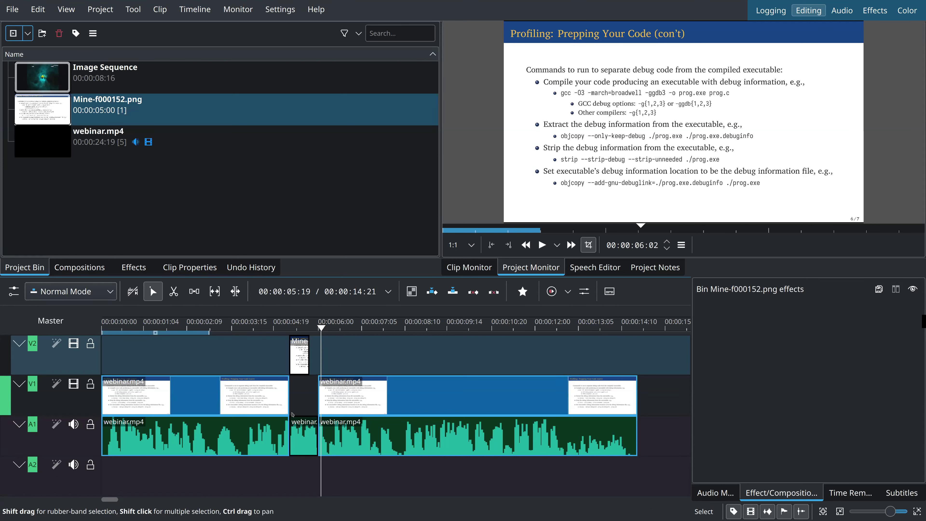
key("ctrl+z")
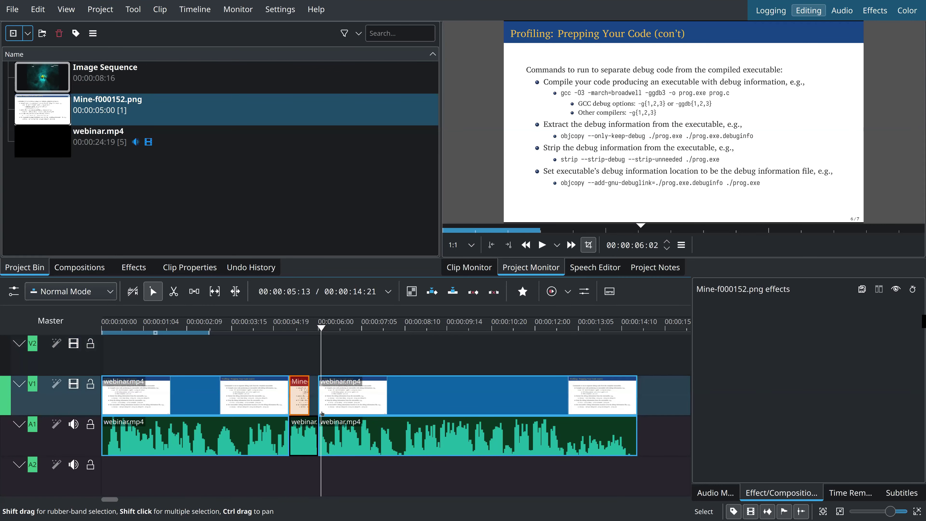
key("ctrl+z")
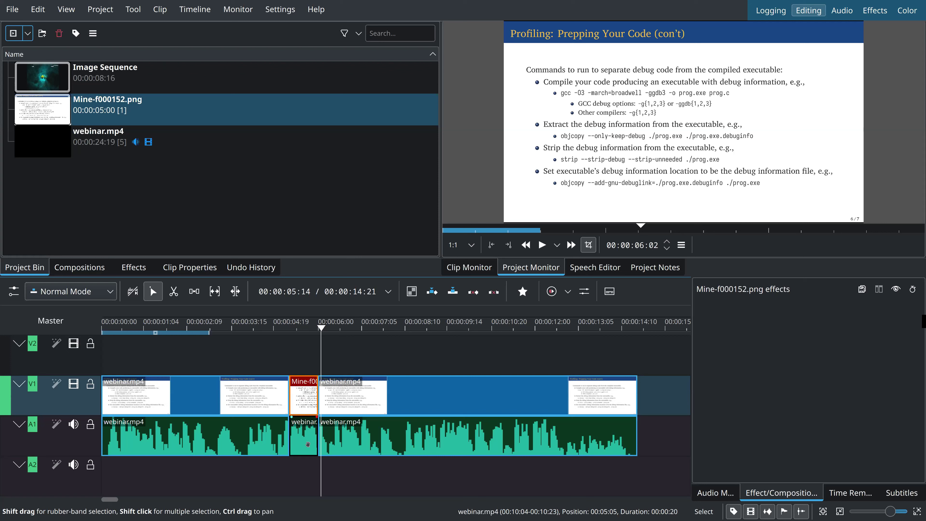
Step: Play the timeline across the inserted image clip to check the picture and sound over the filled gap
left_click(307, 444)
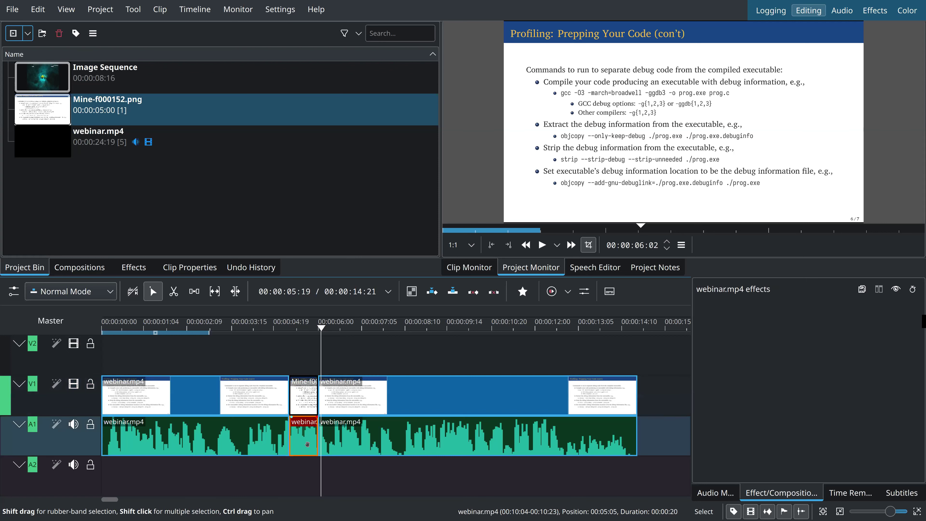
left_click(293, 411)
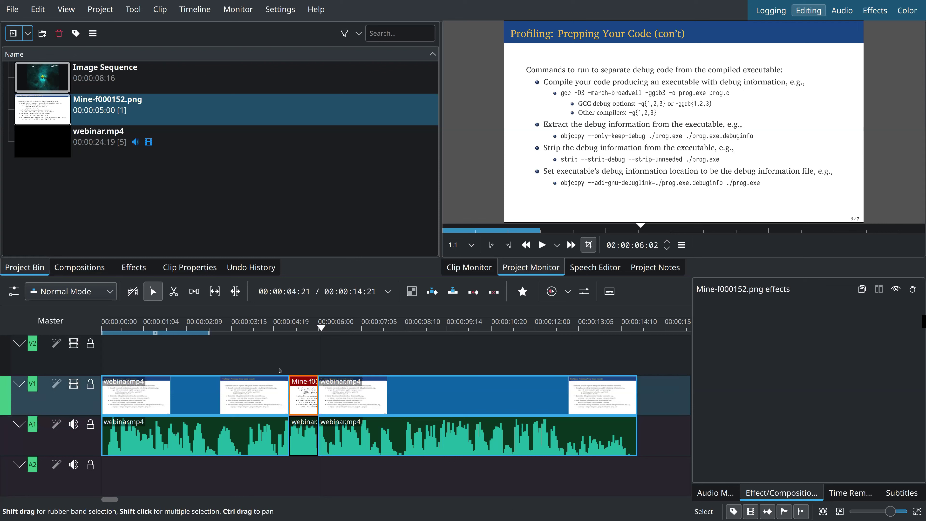
left_click(280, 371)
key("space")
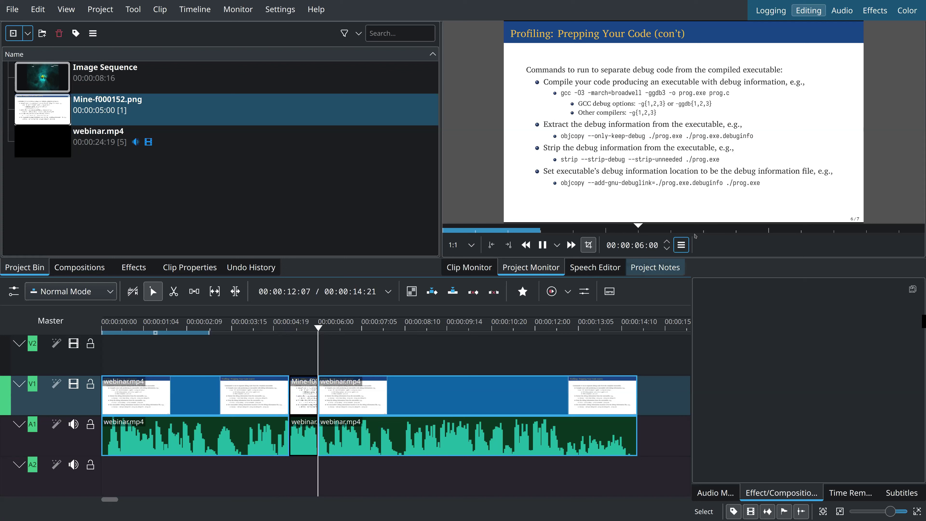
key("space")
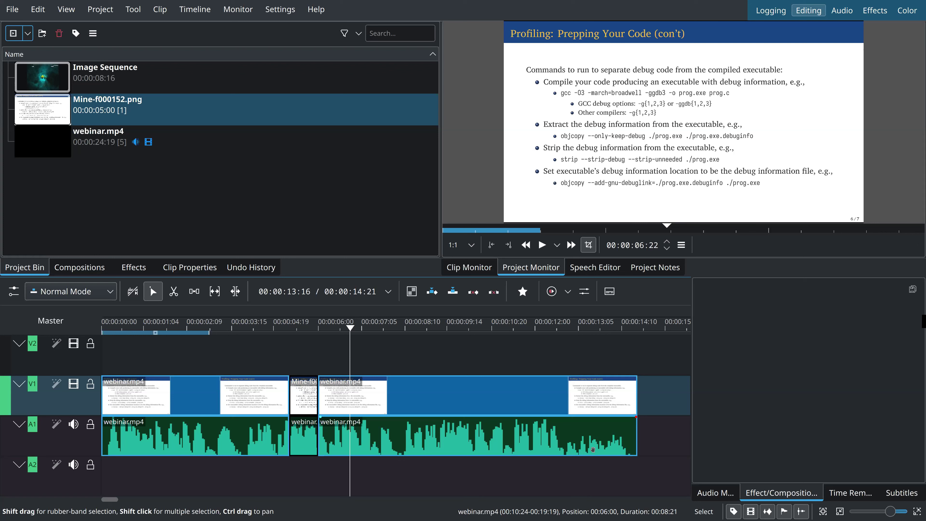
Step: Browse the available effects around the Volume and Dynamics category
left_click(129, 270)
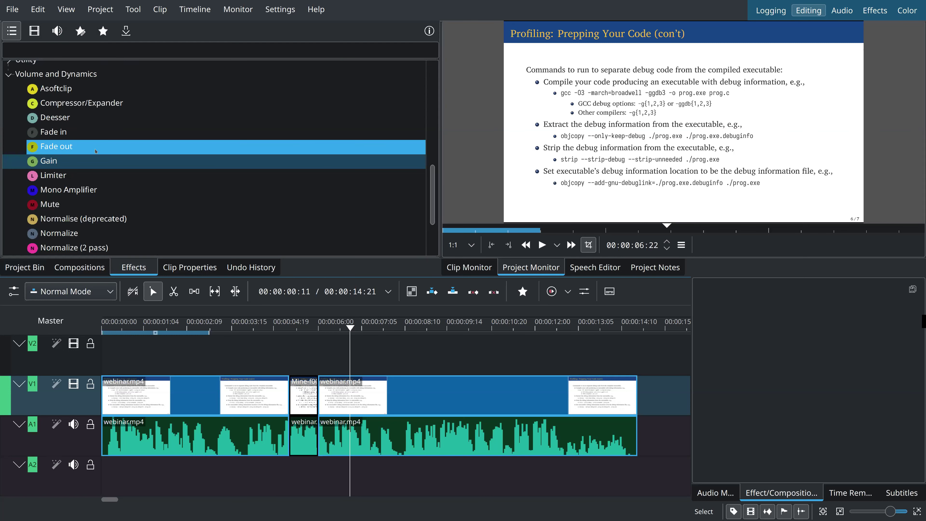
scroll(72, 151, "up", 4)
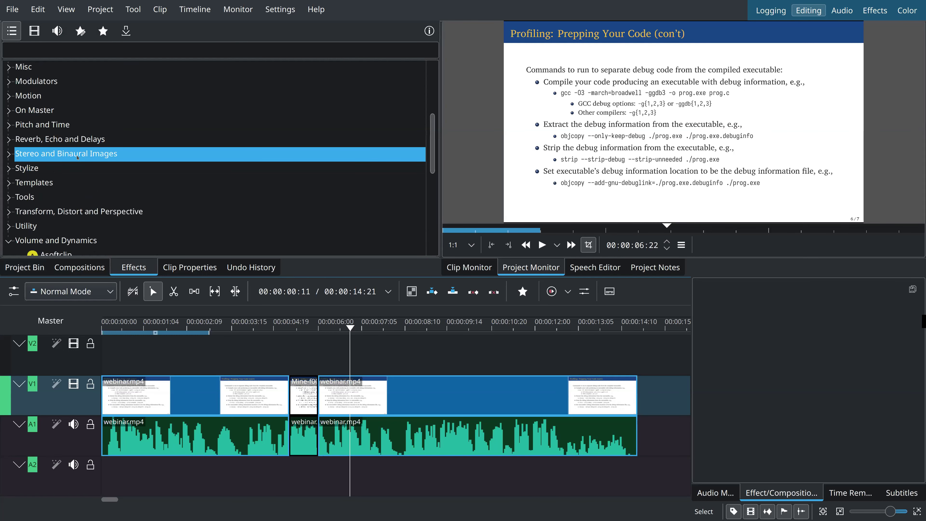
scroll(10, 203, "down", 1)
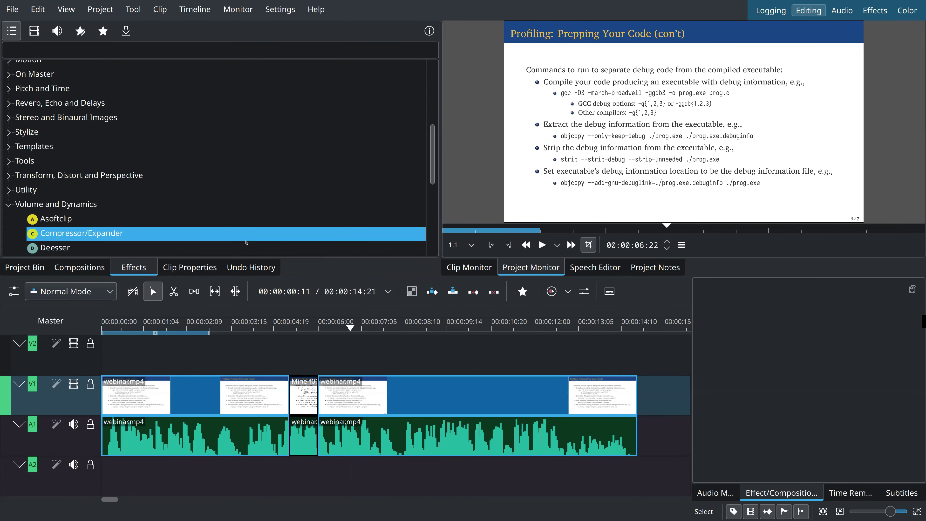
Step: Split the last webinar.mp4 clip at 00:00:12:21, where its quiet closing part begins
left_click(566, 436)
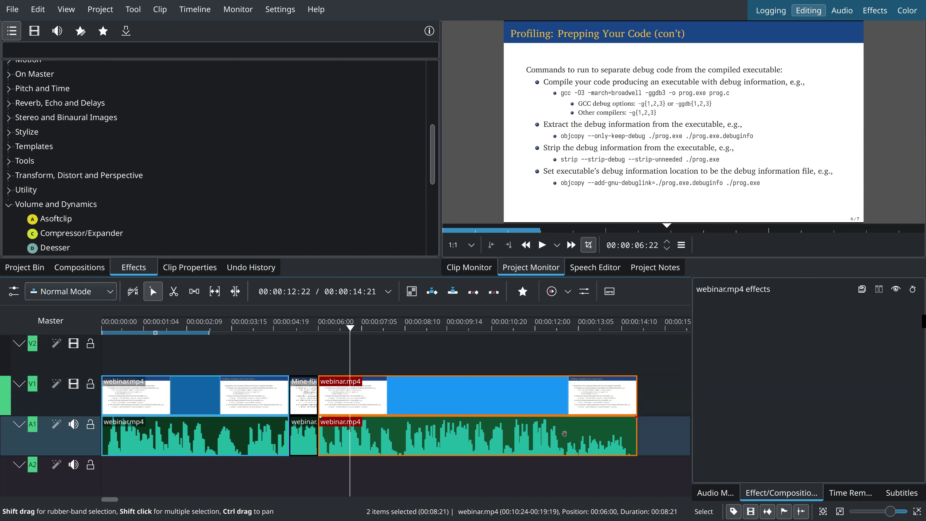
left_click(563, 357)
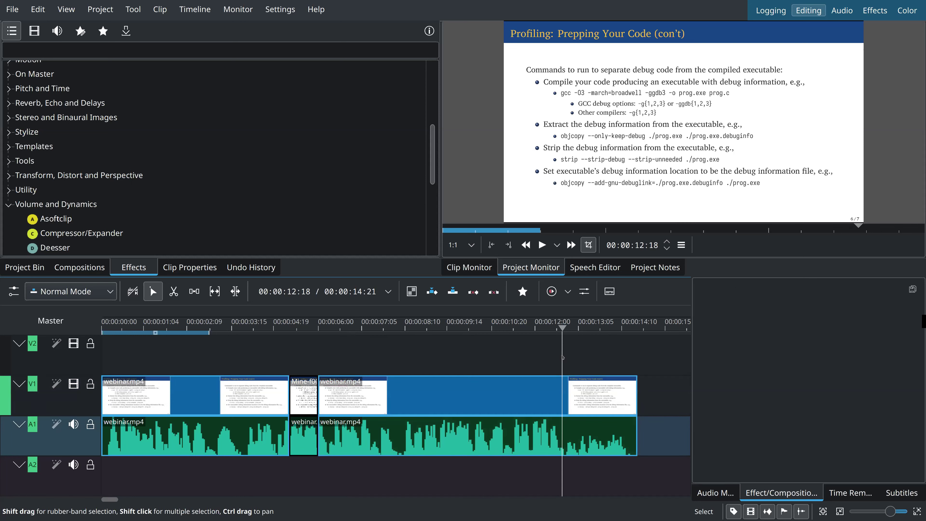
key("Right")
key("Right")
key("Right")
left_click(565, 357)
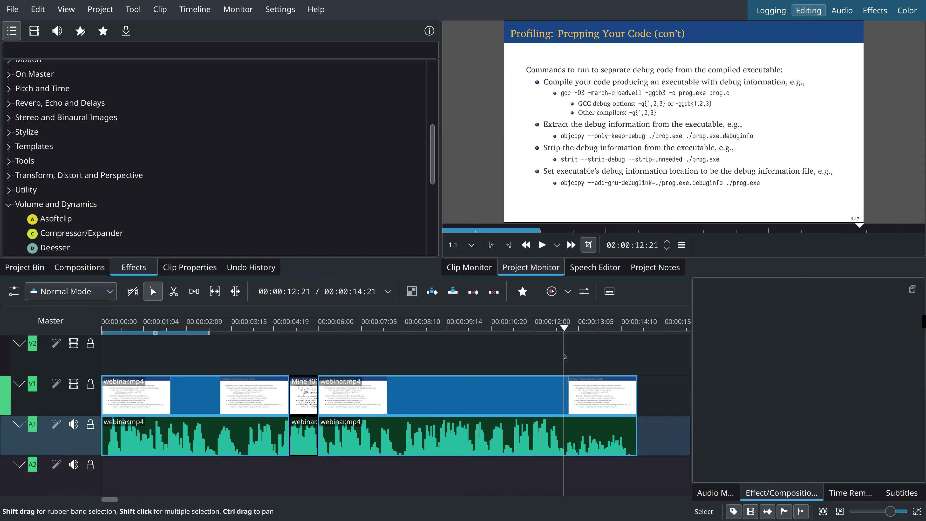
left_click(583, 438)
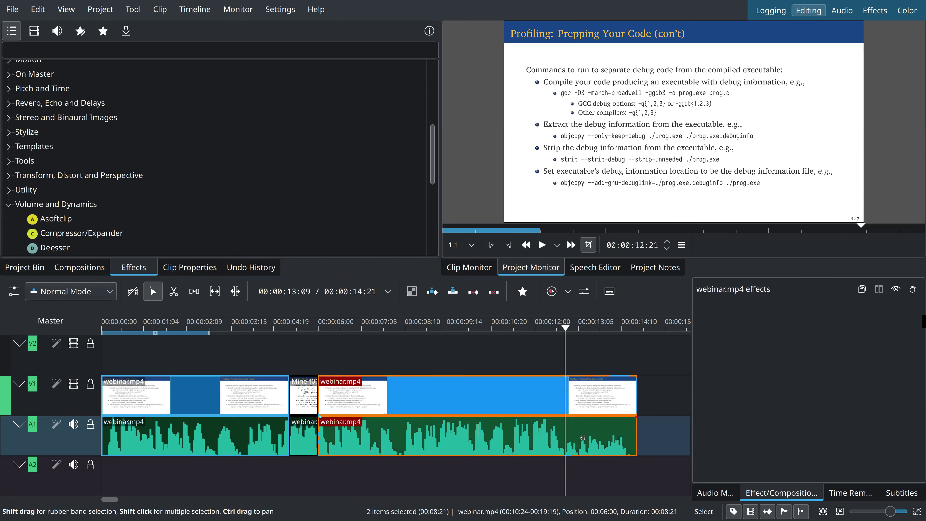
key("shift+r")
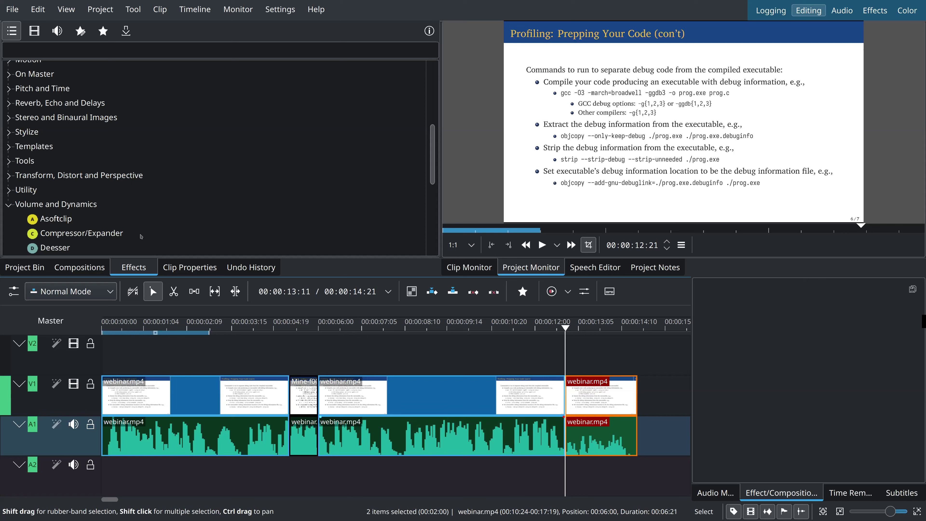
Step: Apply the Gain effect from Volume and Dynamics to the audio of the last webinar.mp4 segment on A1
scroll(142, 188, "down", 3)
left_click(34, 148)
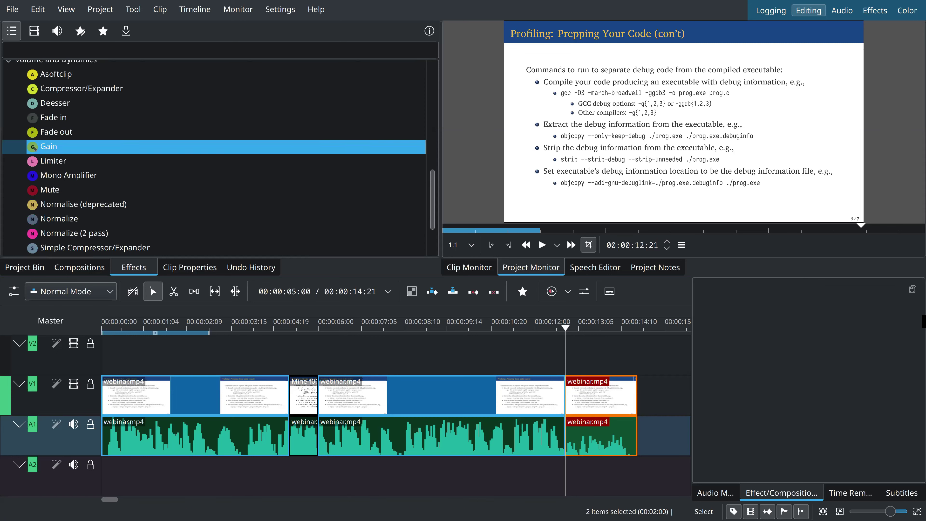
scroll(48, 145, "down", 1)
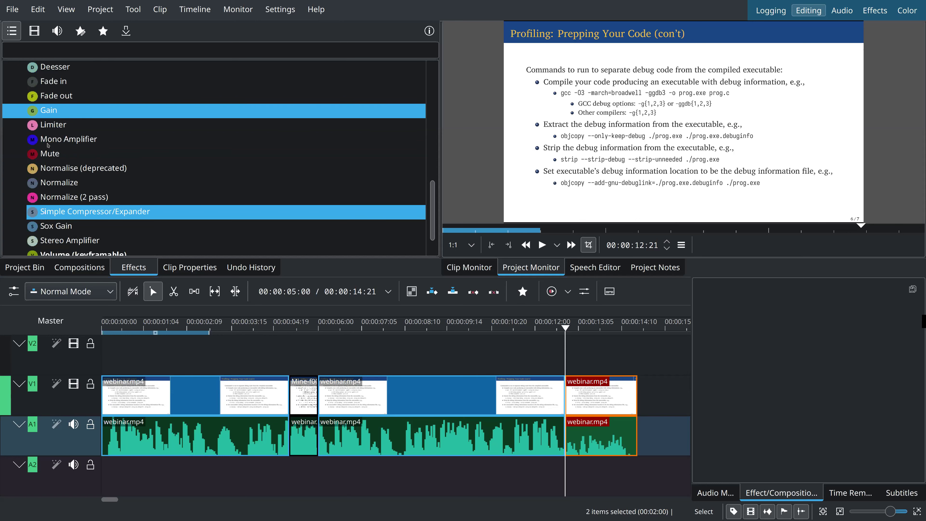
left_click_drag(32, 111, 586, 433)
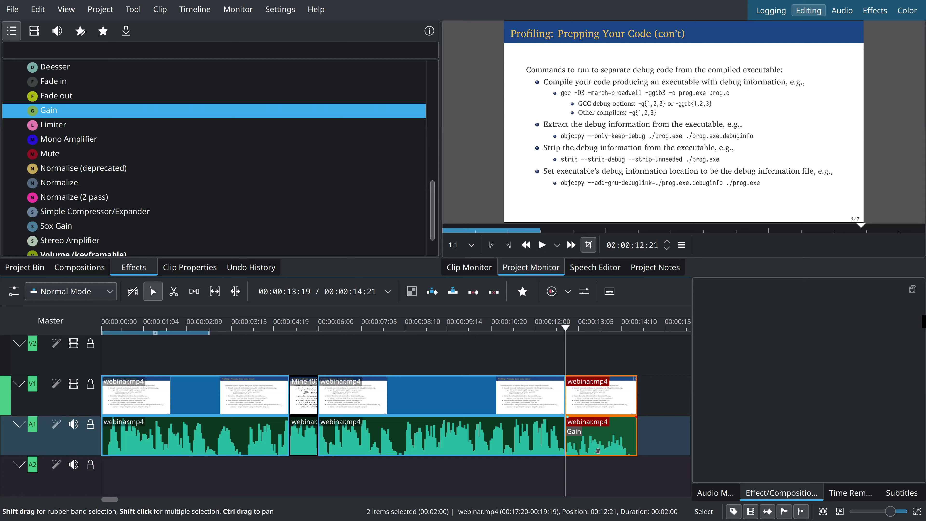
Step: Set the Gain effect of the last webinar.mp4 segment to 500%
left_click(576, 432)
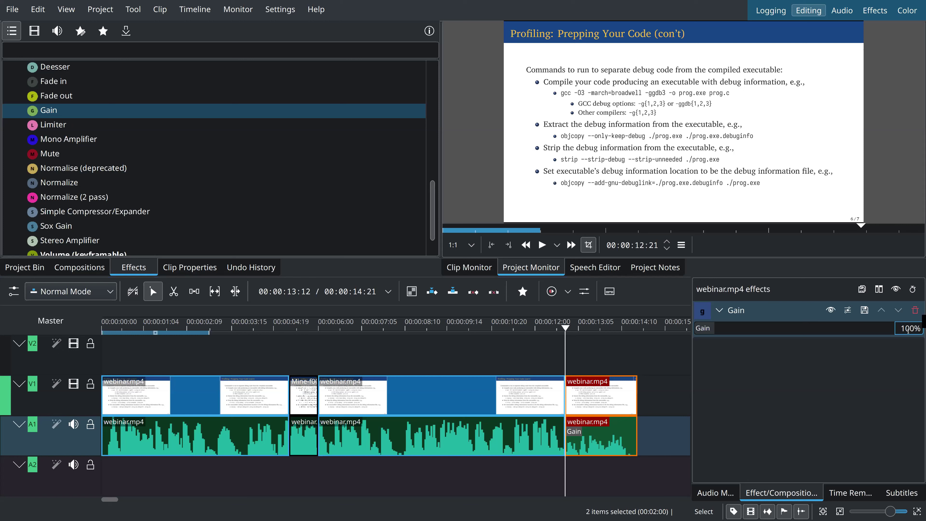
key("BackSpace")
type("5")
key("Return")
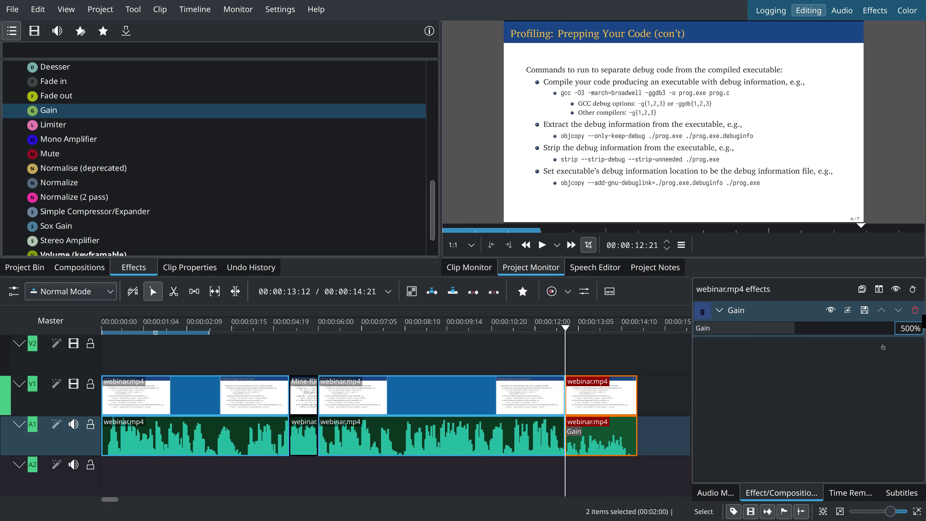
left_click(883, 347)
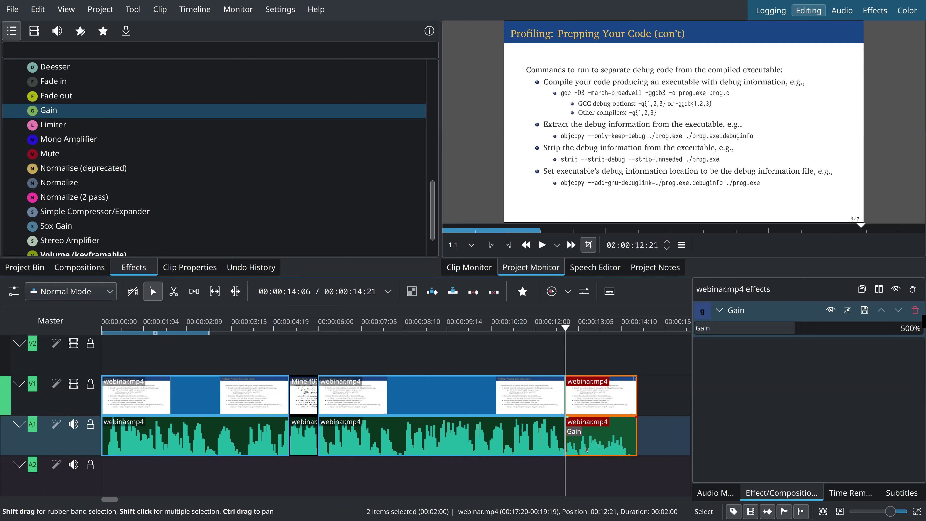
Step: Play the timeline from about 00:00:12:02 into the boosted segment to check its volume, and reselect that segment
left_click(539, 368)
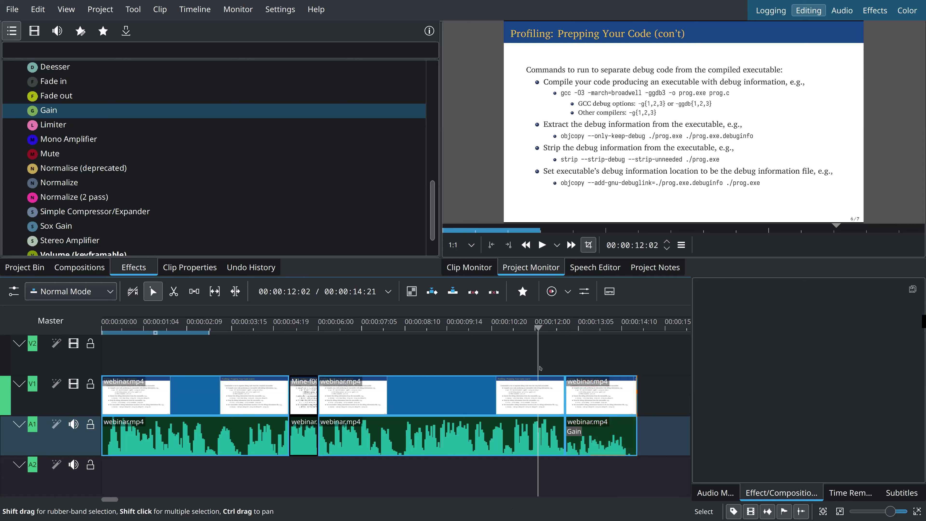
key("space")
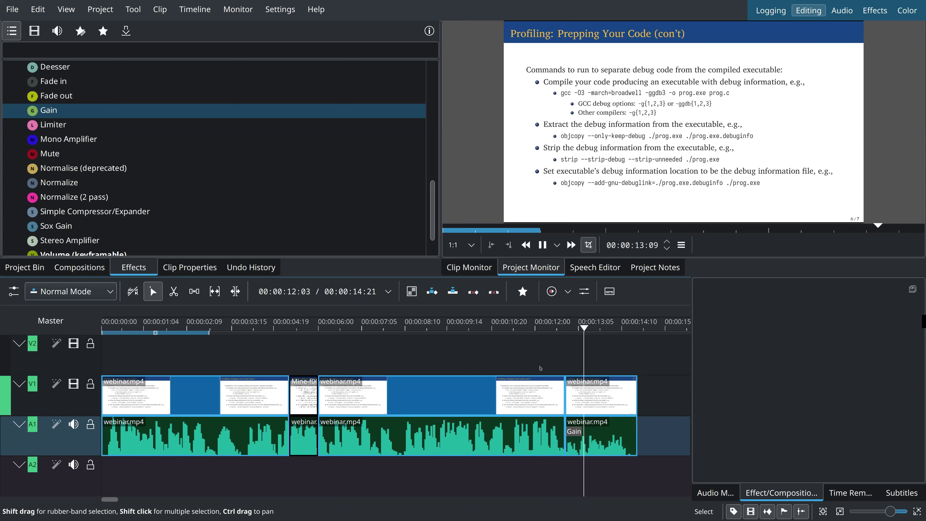
key("space")
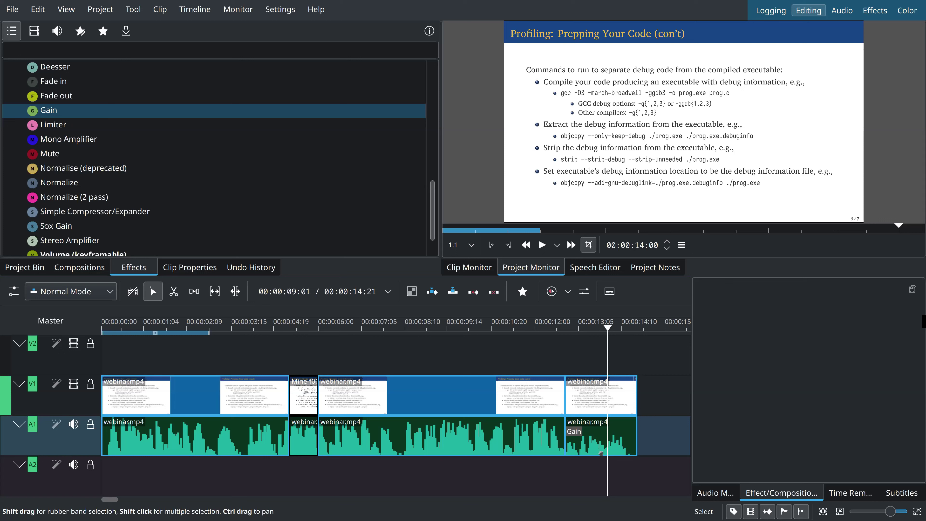
left_click(574, 433)
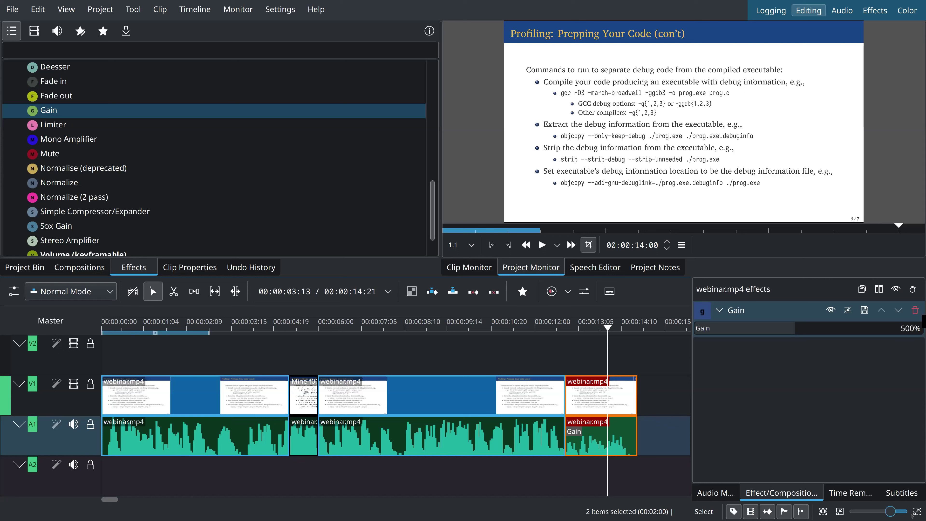
Step: Zoom the timeline out one level and import disk_red_spot.mp4 from the Kdenlive folder into the project bin
left_click(887, 512)
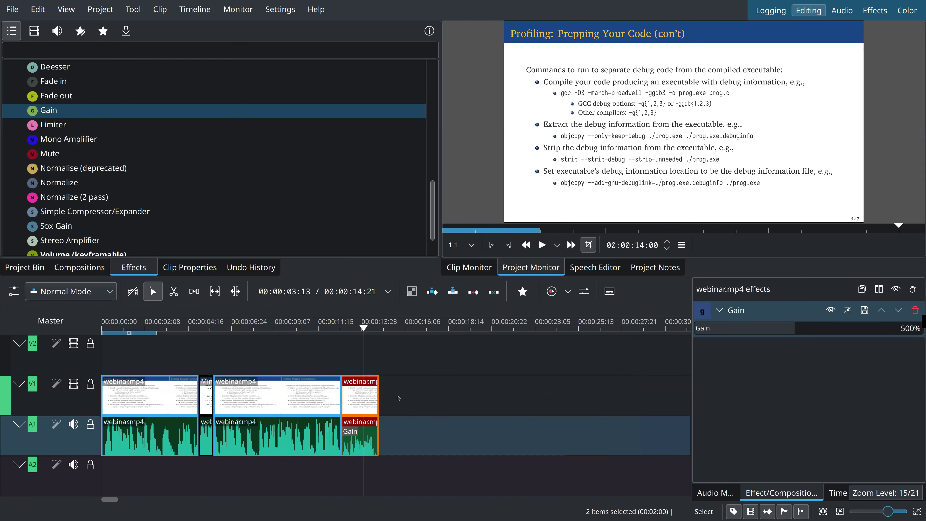
left_click(29, 269)
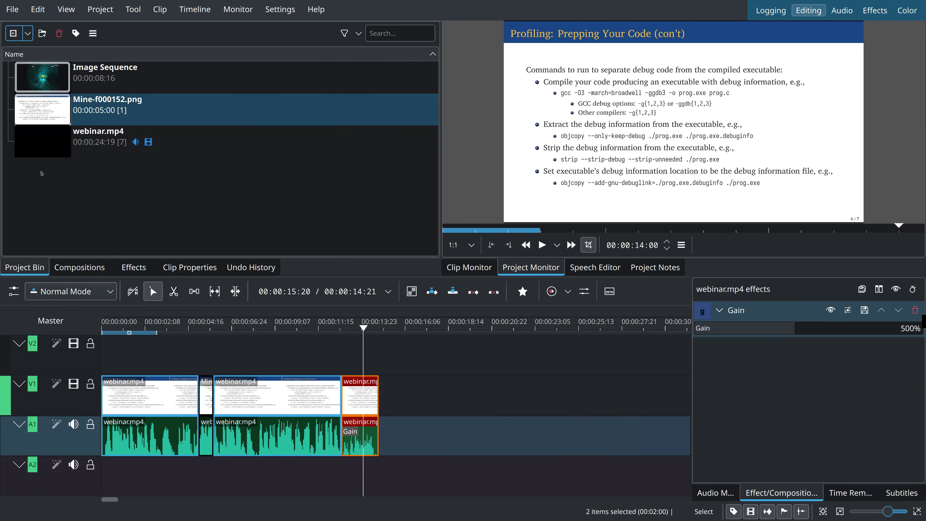
left_click(27, 32)
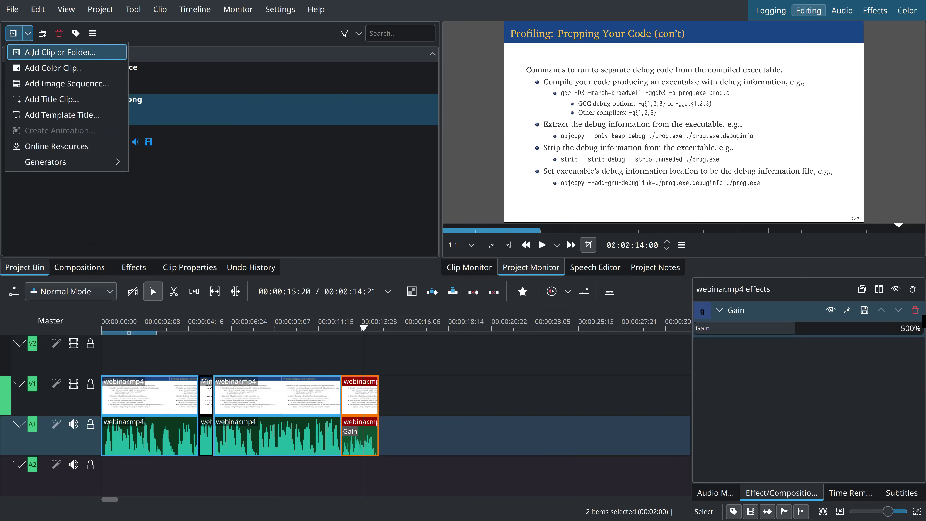
left_click(31, 52)
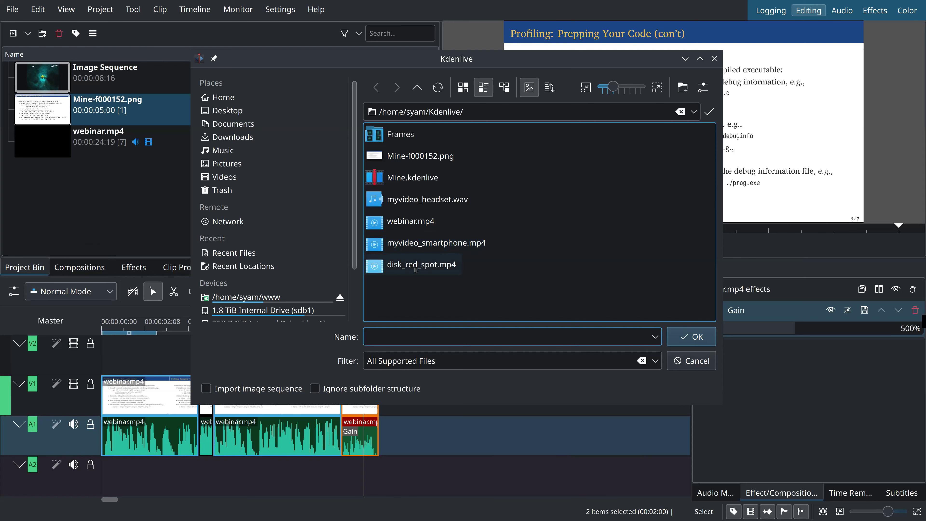
left_click(416, 270)
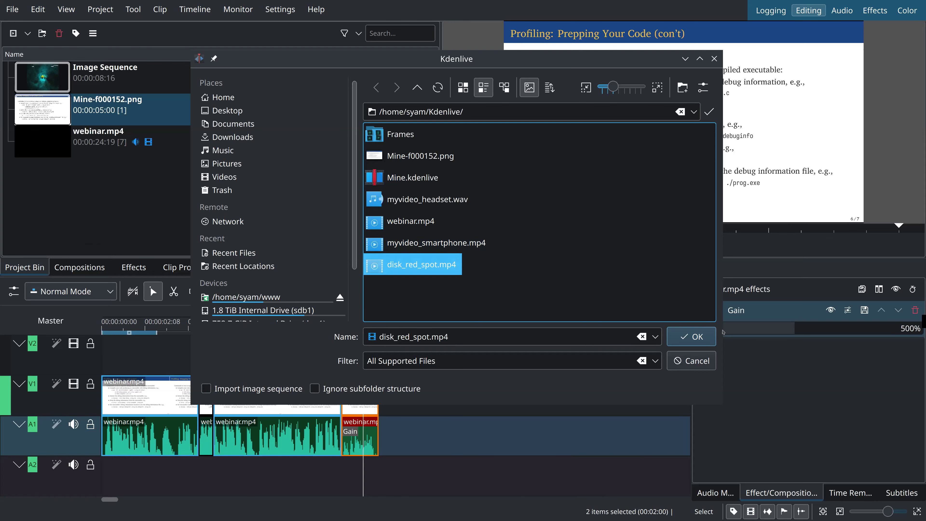
key("Return")
Step: Preview the first few seconds of disk_red_spot.mp4 in the clip monitor
left_click(565, 246)
key("Tab")
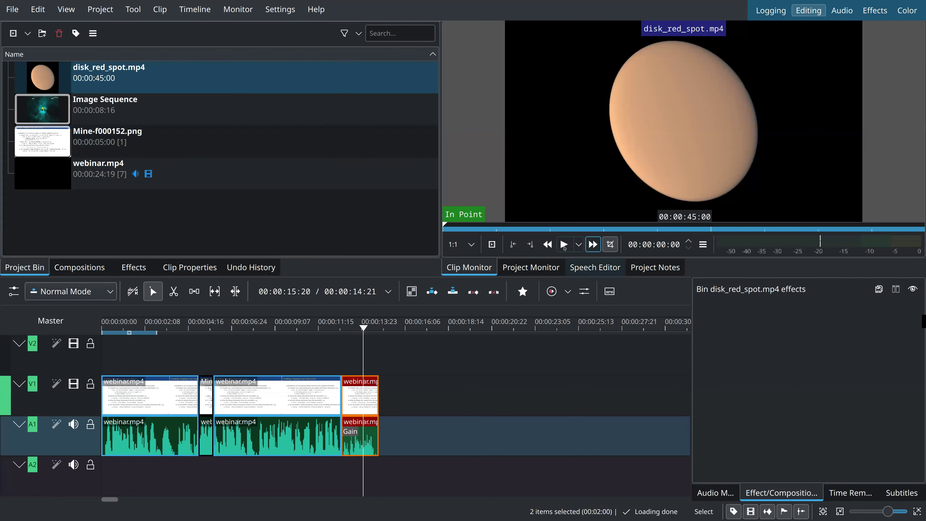
left_click(663, 145)
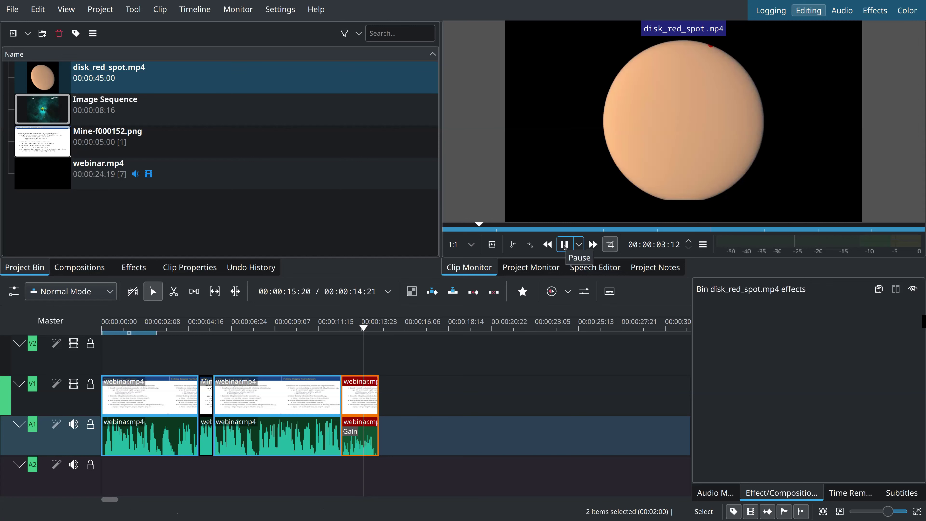
left_click(565, 245)
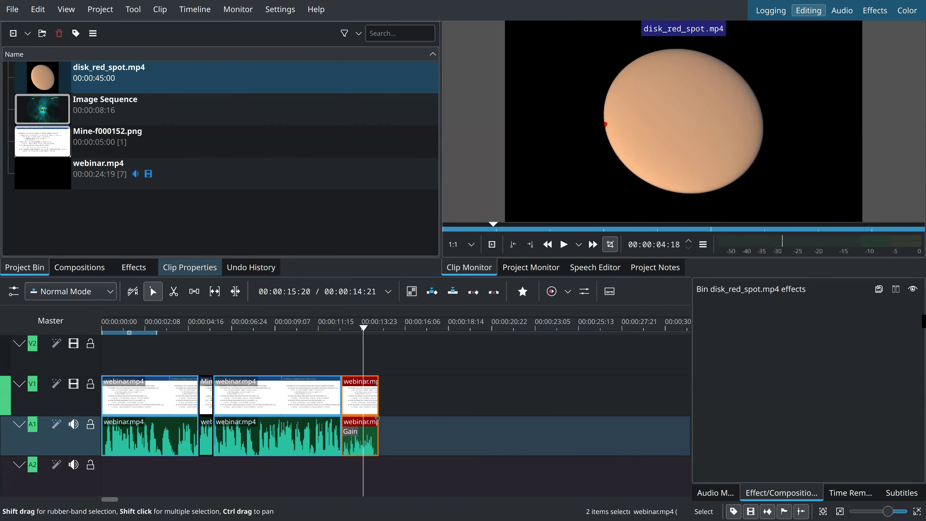
Step: Place disk_red_spot.mp4 on track V1 directly after the last webinar.mp4 segment
left_click(41, 80)
left_click_drag(103, 123, 364, 406)
left_click_drag(433, 425, 395, 423)
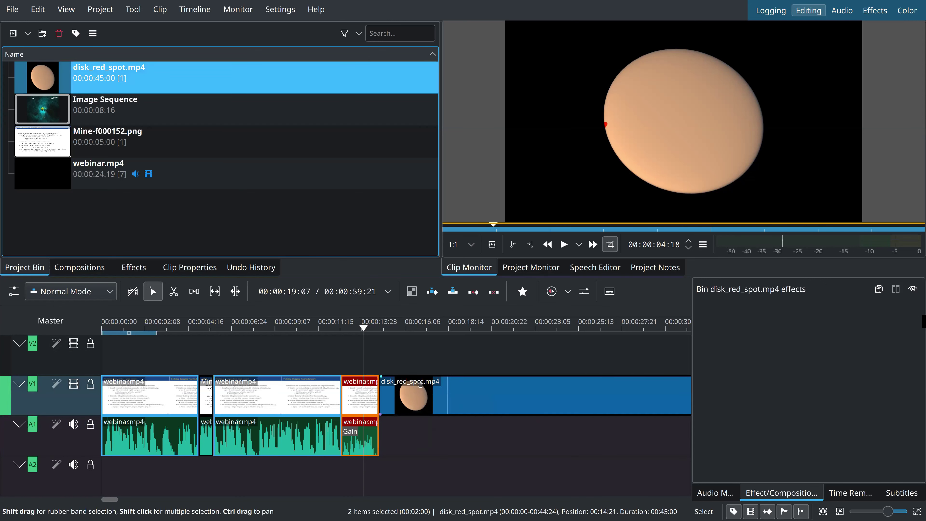
Step: Play the timeline across the cut from the last webinar.mp4 segment to disk_red_spot.mp4
left_click(428, 371)
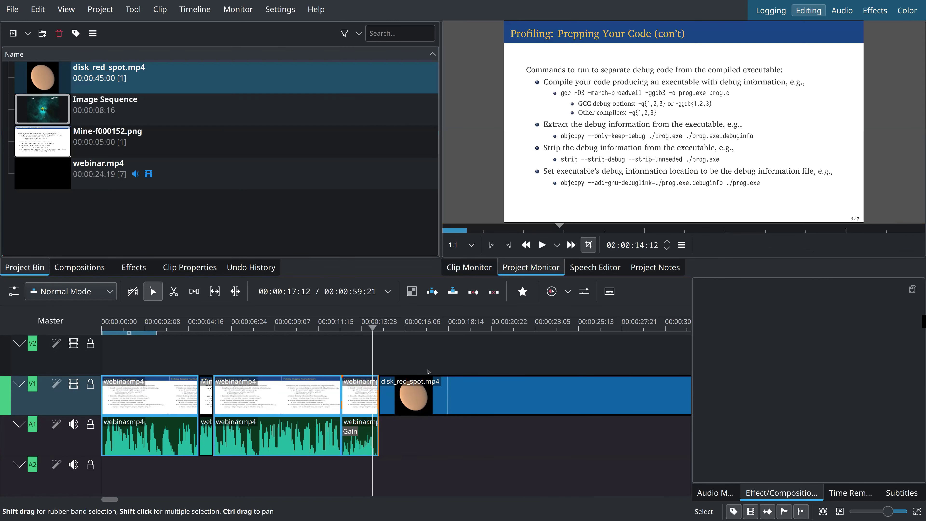
key("space")
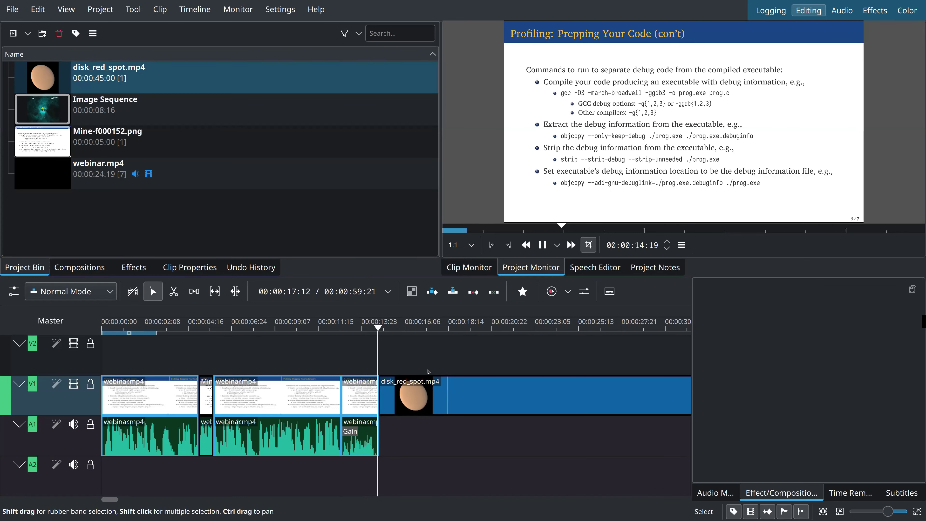
key("space")
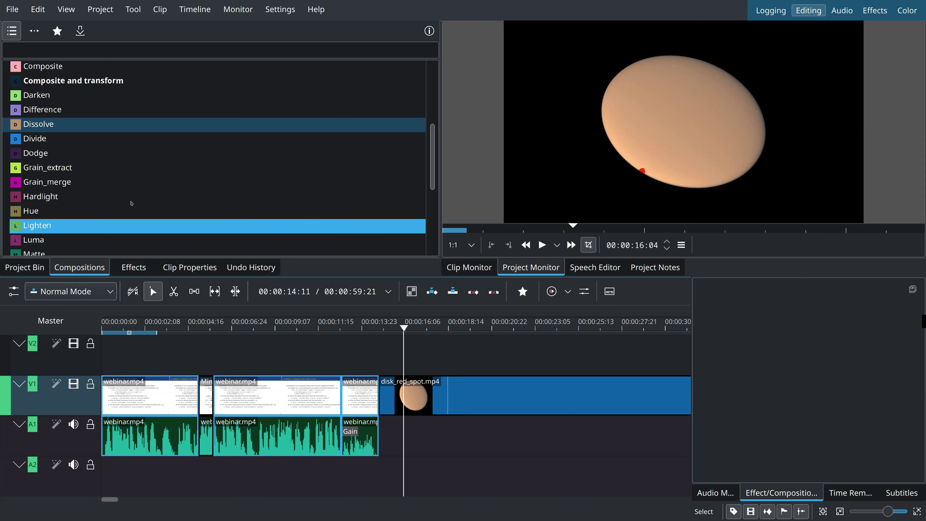
Step: Shift disk_red_spot.mp4 along V1 to leave a gap of about three seconds after the last webinar.mp4 segment
scroll(131, 204, "down", 2)
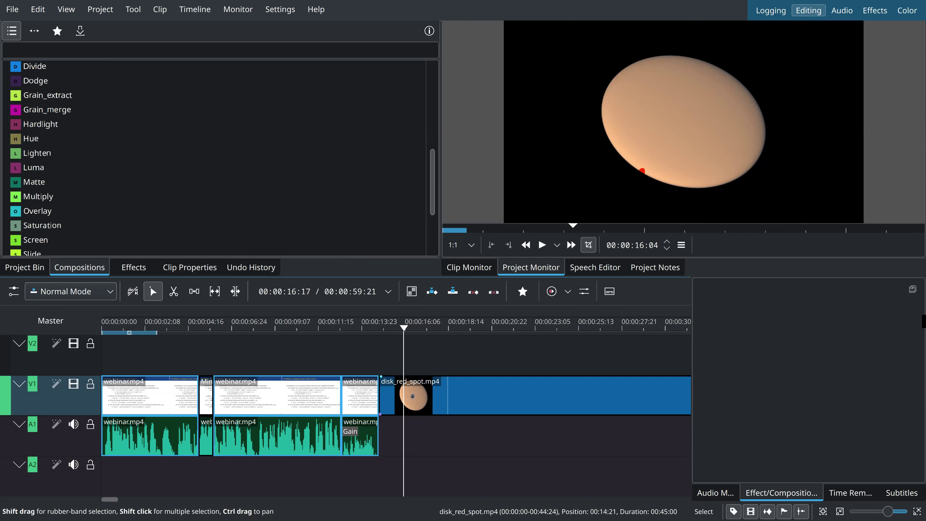
left_click_drag(428, 396, 511, 402)
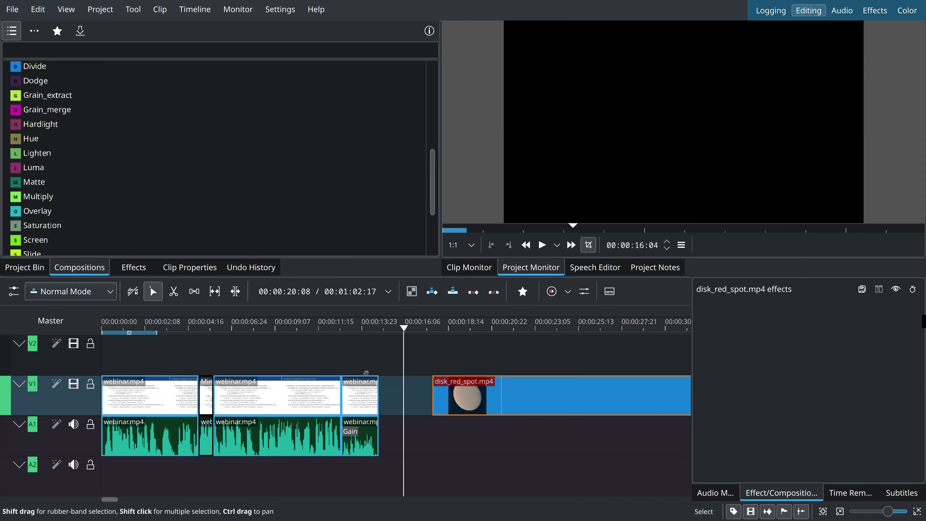
Step: Jump the playhead back and forth between clip edges, stopping at the end of the last webinar.mp4 segment
left_click(359, 360)
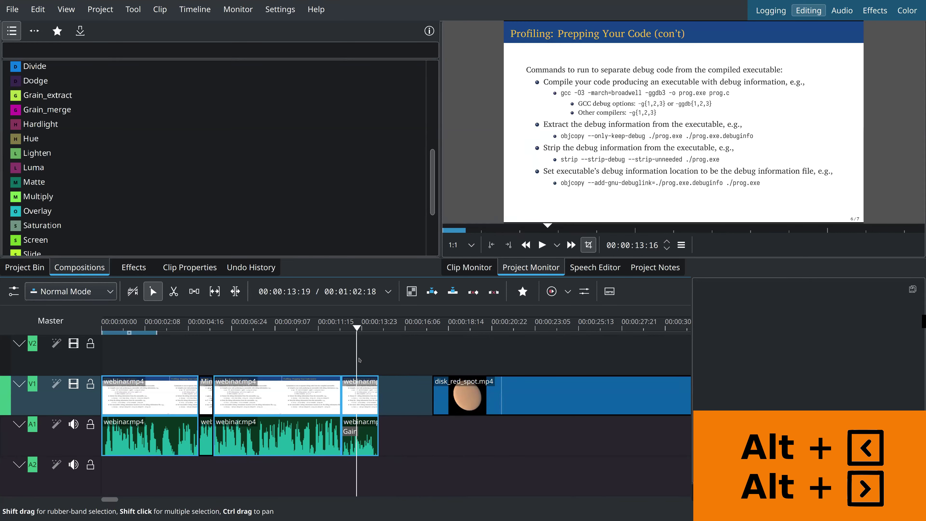
key("alt+Left")
key("alt+Left")
key("alt+Left")
key("alt+Right")
key("alt+Right")
key("alt+Right")
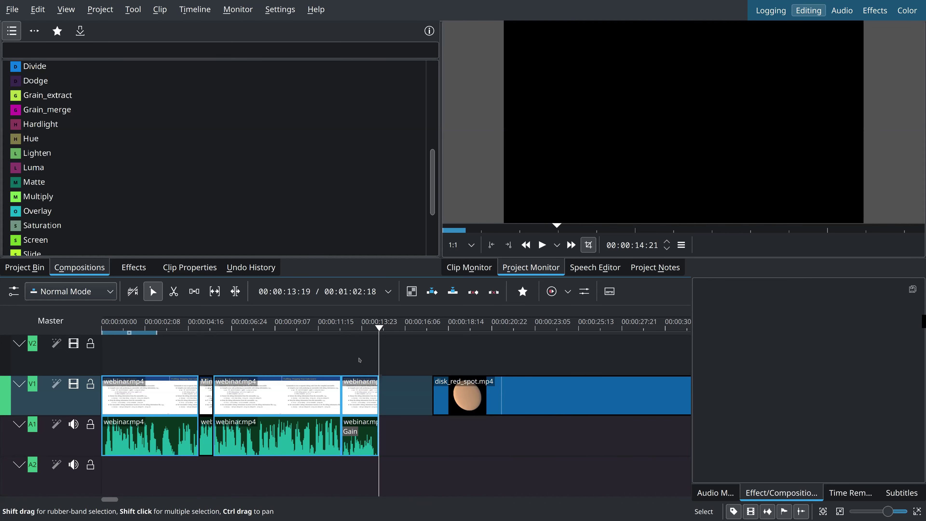
key("alt+Left")
key("alt+Right")
key("alt+Left")
key("alt+Right")
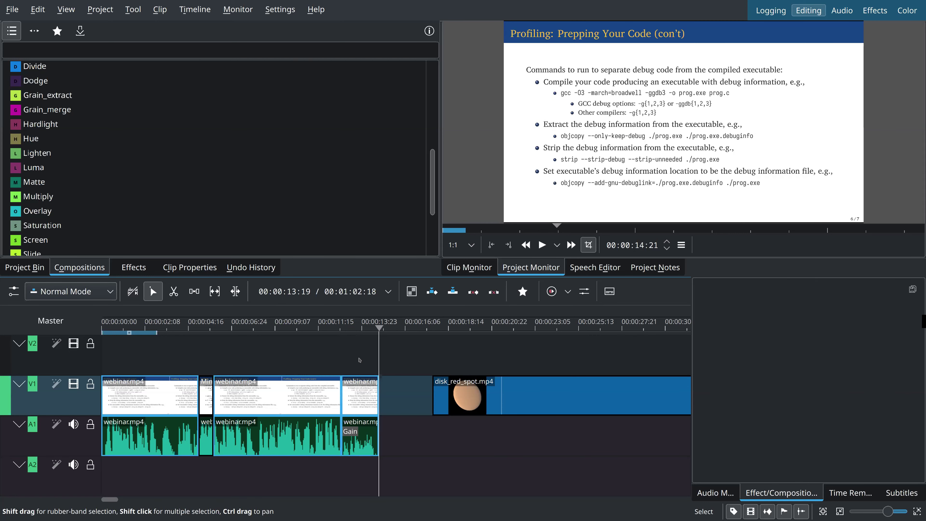
Step: Set the playhead to 00:00:11:21 and move disk_red_spot.mp4 up to track V2, starting at the playhead
left_click(643, 245)
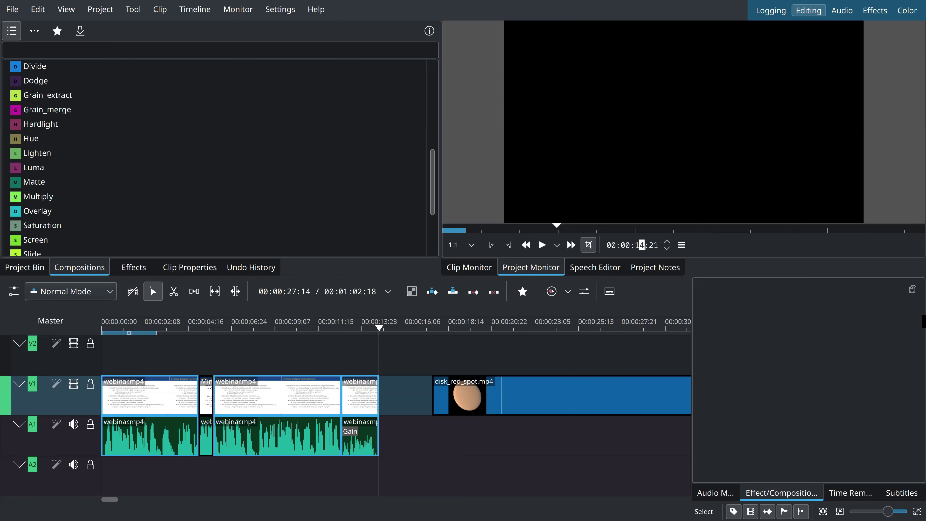
type("1")
key("Return")
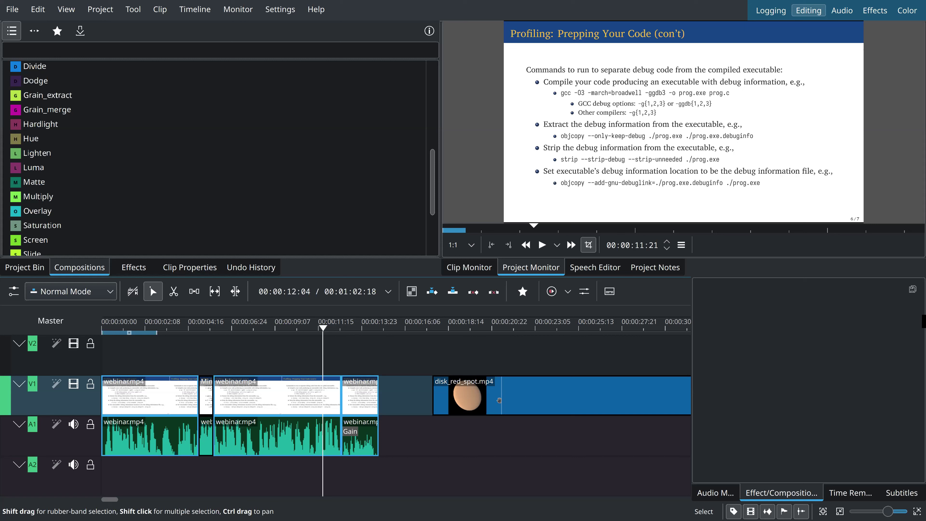
left_click_drag(499, 400, 503, 358)
left_click_drag(422, 352, 335, 344)
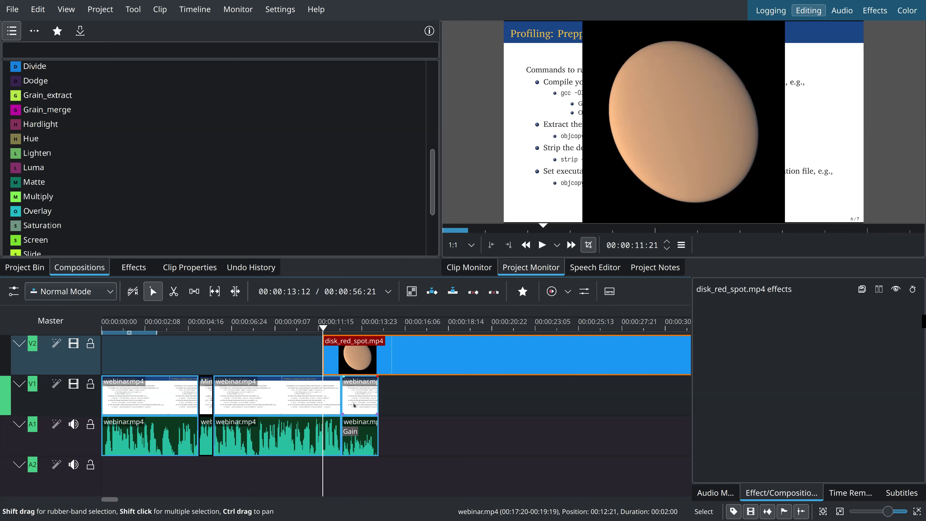
Step: Scrub the playhead from before disk_red_spot.mp4 into its overlap with the last webinar.mp4 segments
left_click(411, 226)
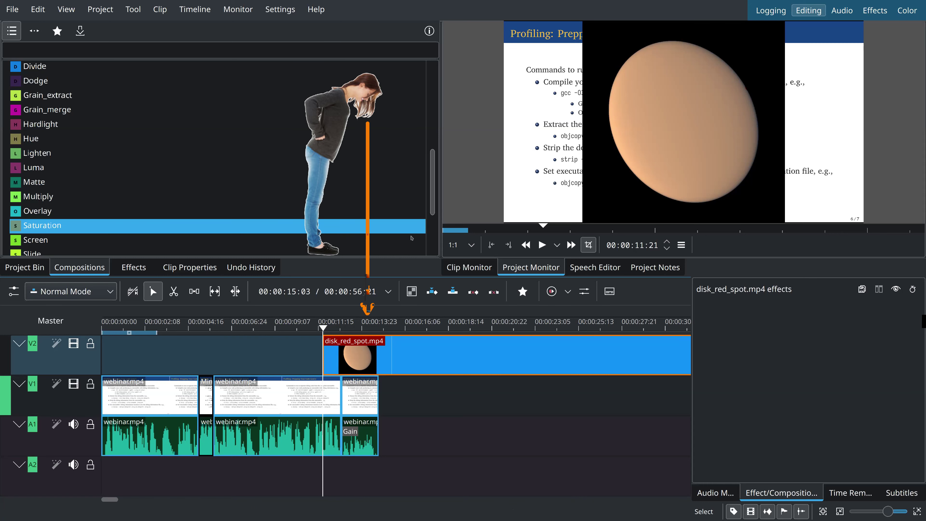
left_click(380, 187)
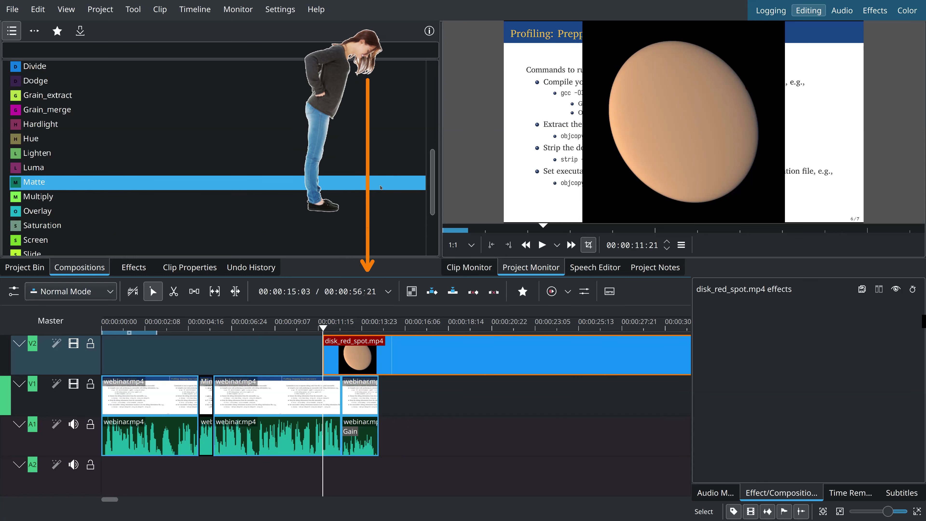
left_click(284, 355)
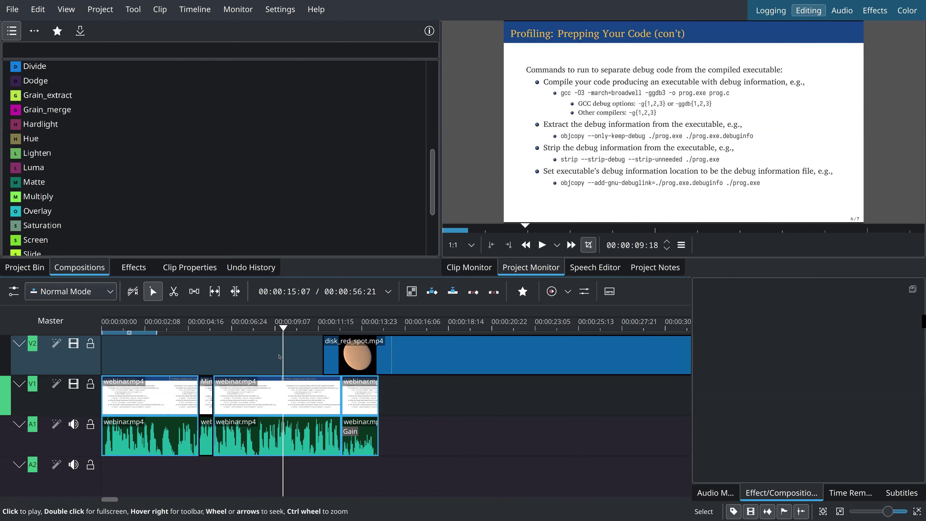
scroll(331, 328, "down", 5)
scroll(331, 328, "down", 2)
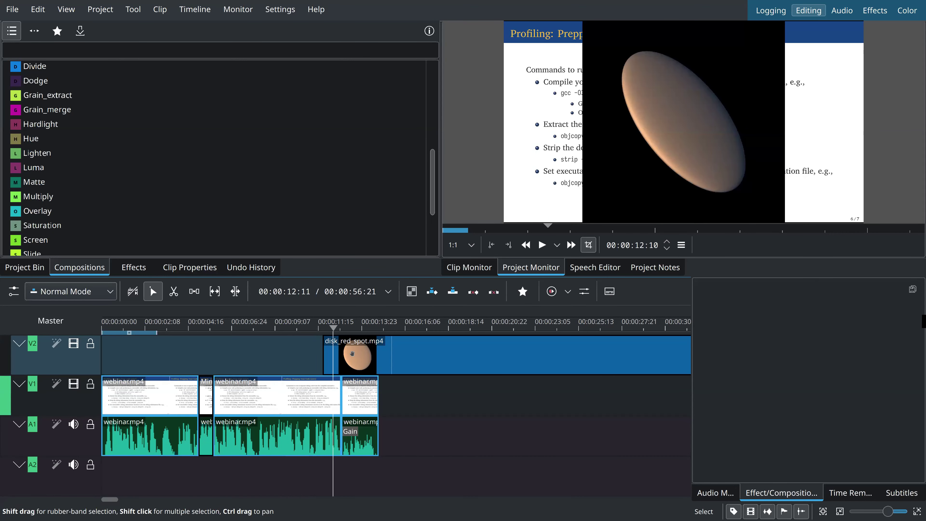
scroll(353, 358, "down", 3)
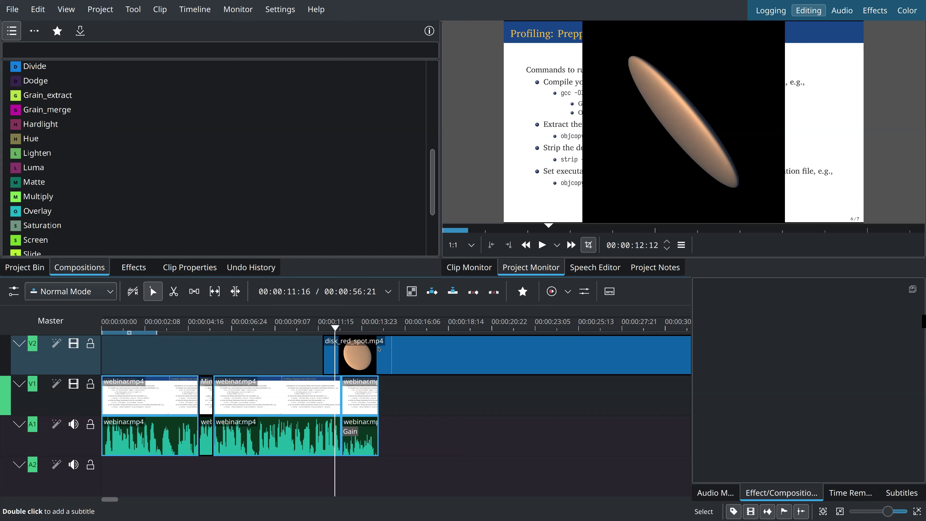
Step: Play the timeline across the point where disk_red_spot.mp4 on V2 starts over webinar.mp4
left_click(313, 330)
key("space")
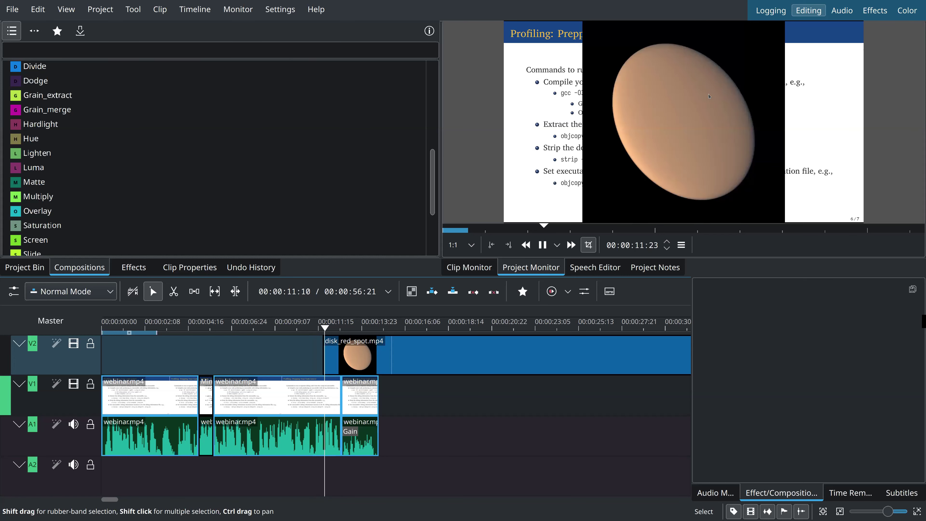
left_click(588, 183)
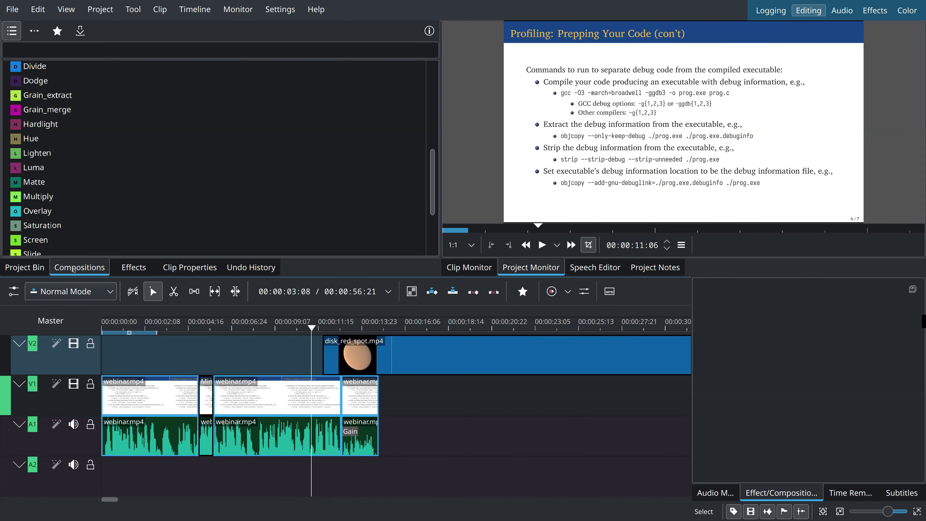
Step: Browse the available compositions, from Composite and Dissolve down to Transform and Wipe
left_click(94, 225)
left_click(108, 189)
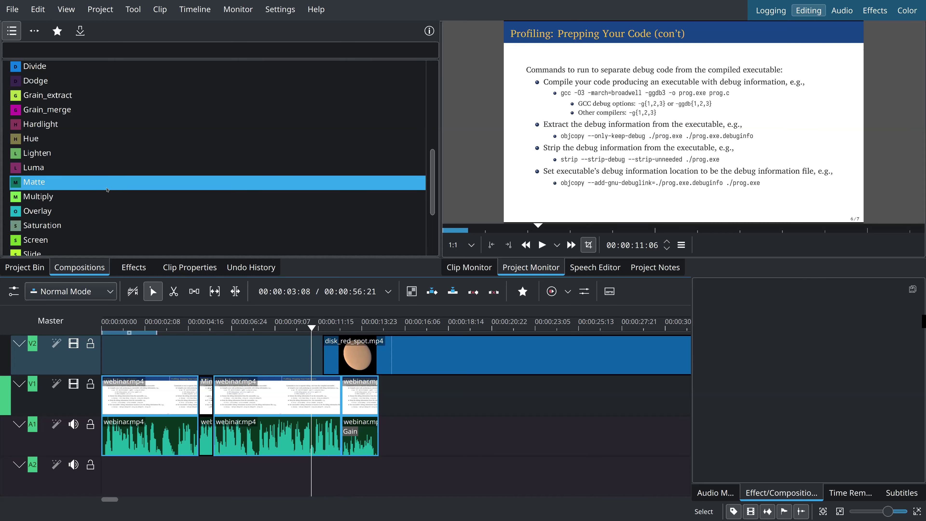
scroll(107, 190, "up", 2)
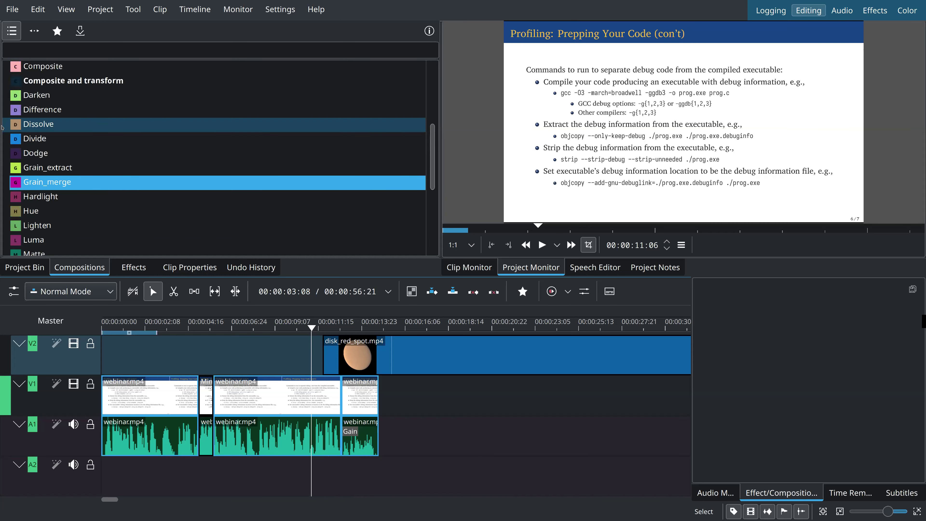
left_click(16, 125)
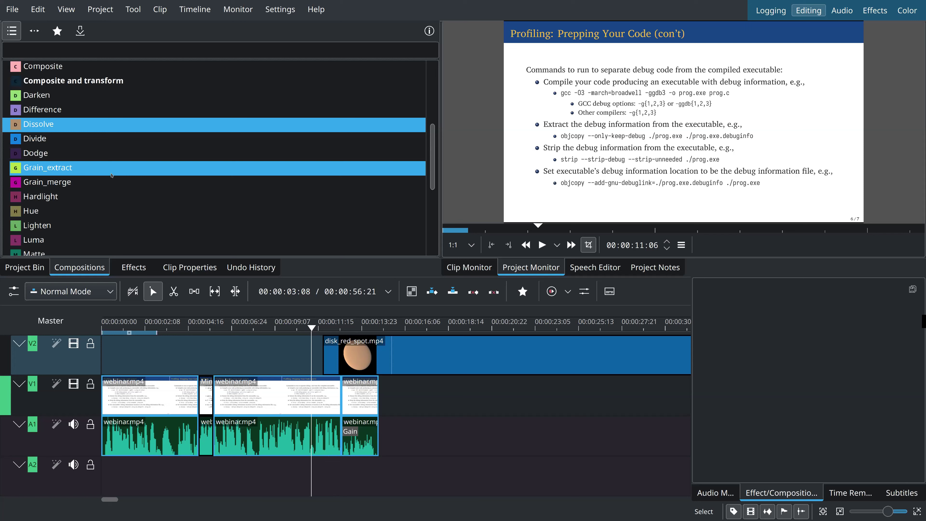
scroll(112, 175, "down", 5)
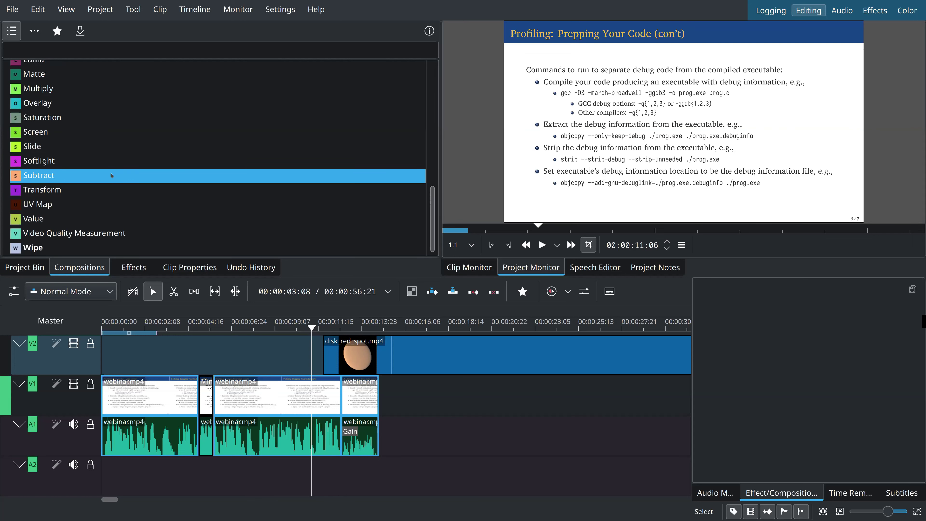
left_click(48, 194)
scroll(142, 162, "up", 3)
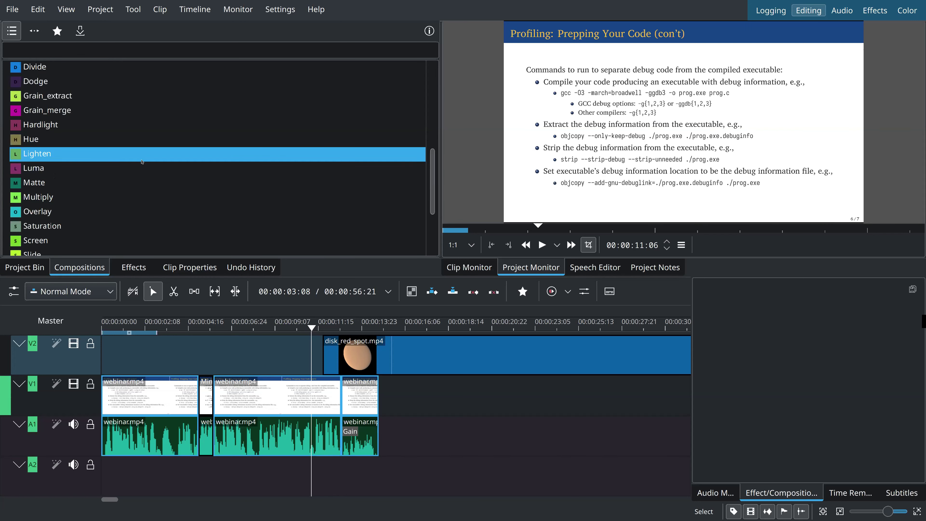
scroll(142, 161, "up", 2)
left_click(137, 139)
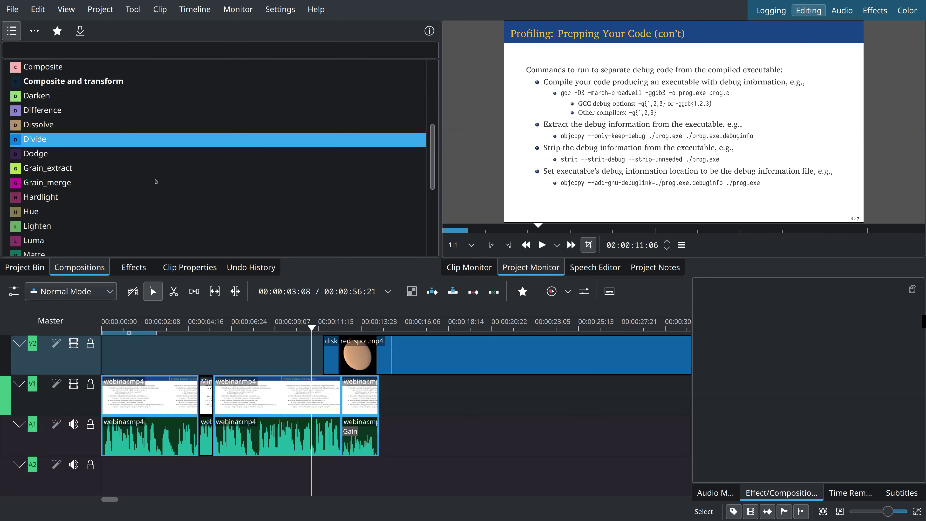
left_click(156, 182)
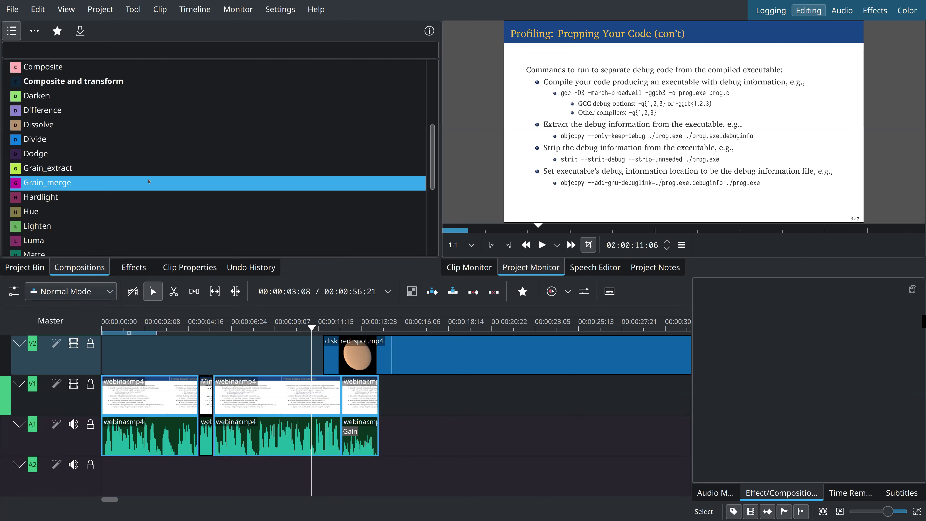
scroll(145, 179, "down", 4)
scroll(102, 153, "up", 1)
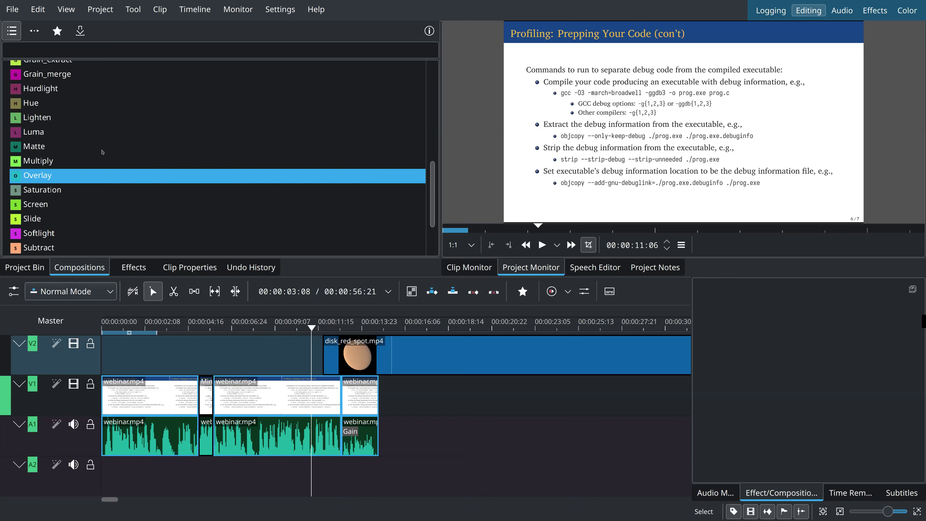
Step: Add a Dissolve composition at the start of disk_red_spot.mp4 on V2, spanning its overlap with webinar.mp4, and select it
scroll(194, 193, "up", 4)
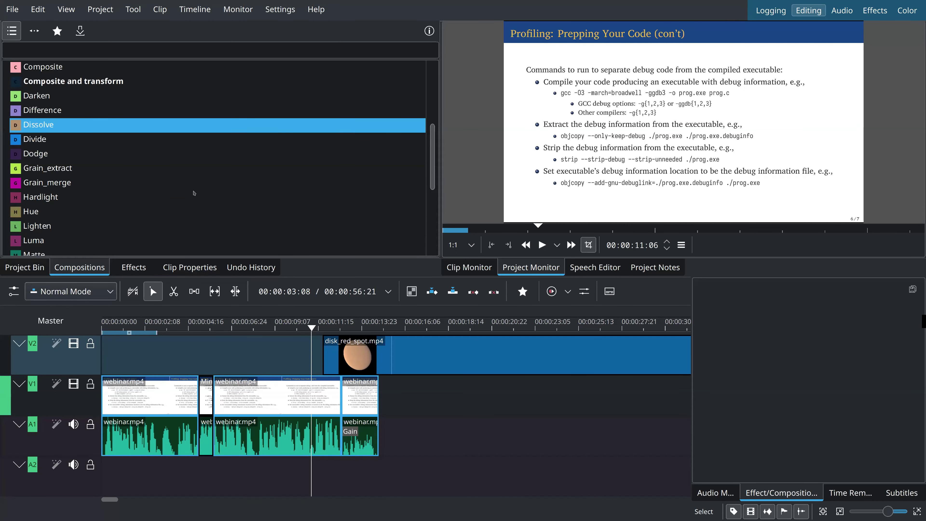
left_click(16, 126)
left_click_drag(17, 126, 335, 370)
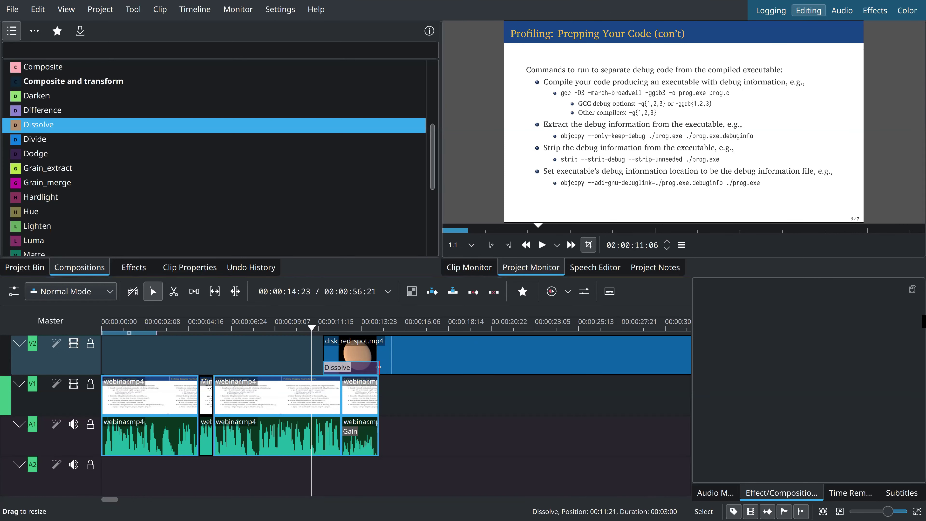
left_click_drag(378, 367, 377, 368)
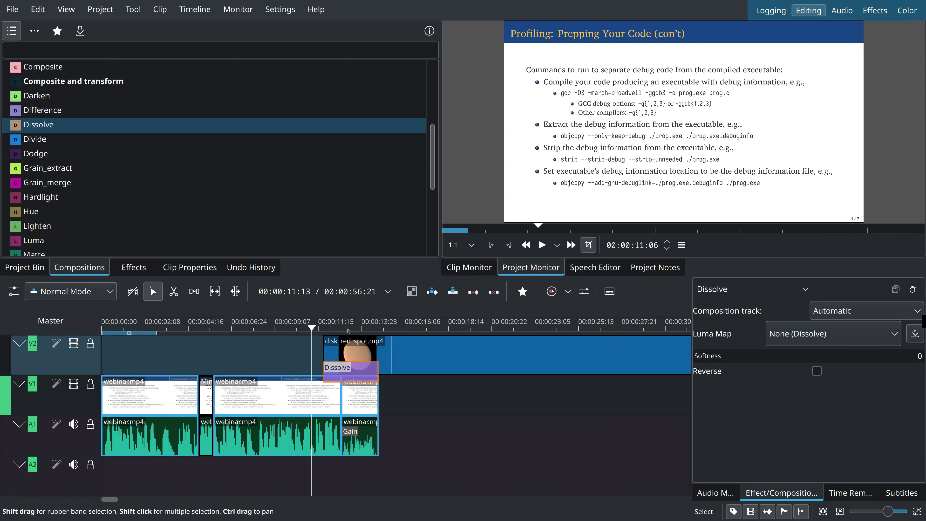
Step: Play the Dissolve transition from just before the overlap and check its composition track options, keeping Automatic
left_click(320, 329)
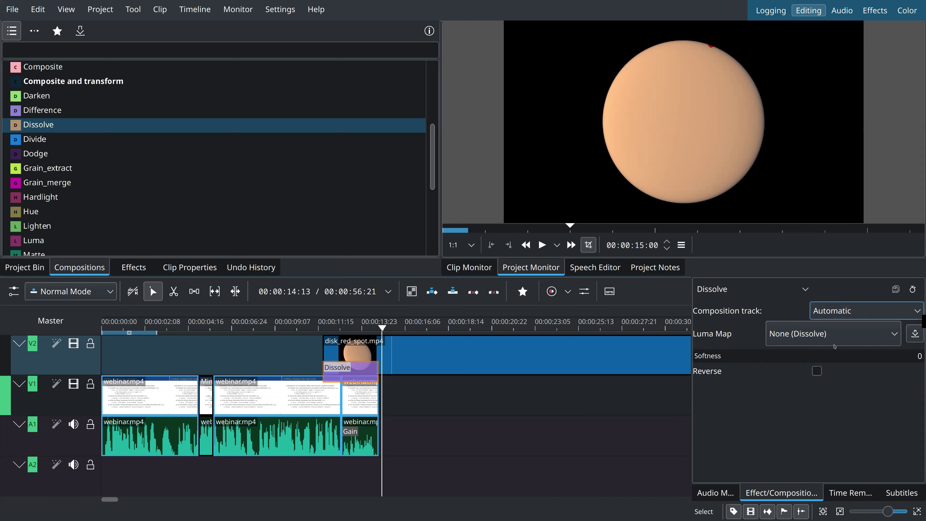
key("space")
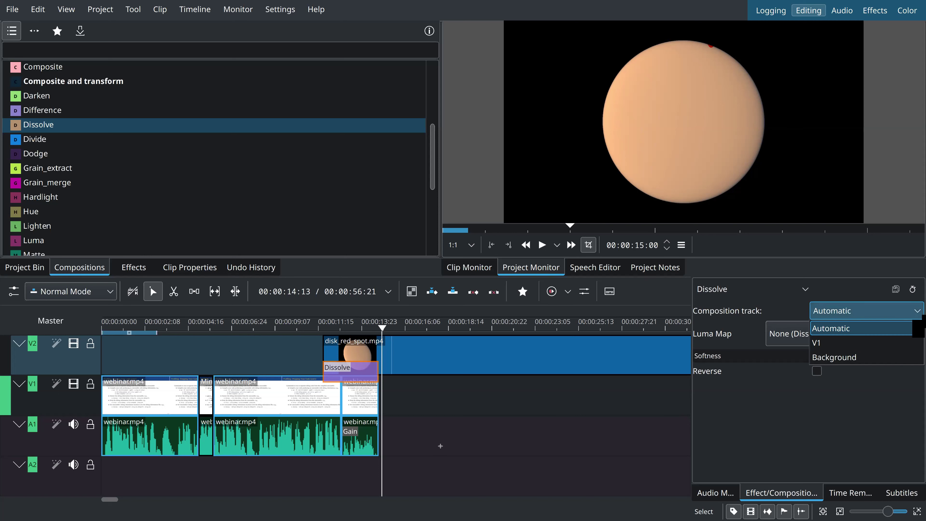
key("Escape")
left_click(311, 332)
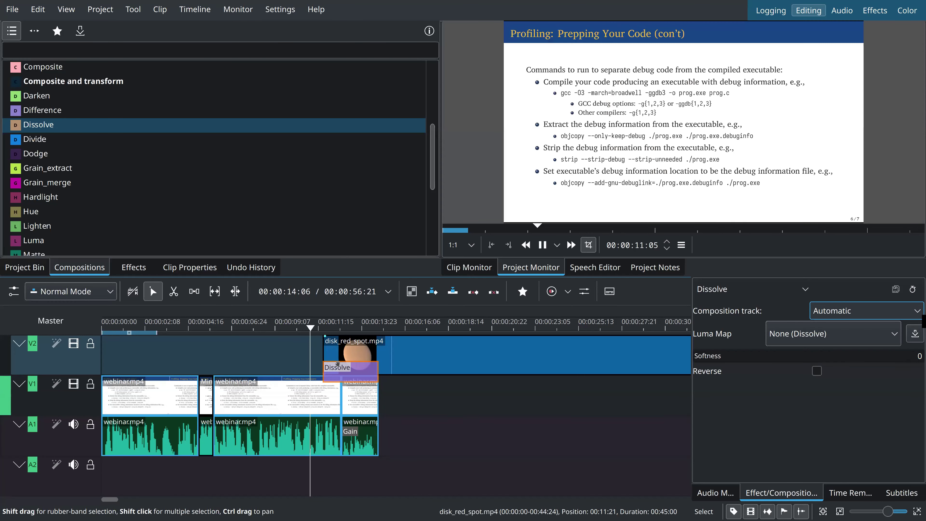
key("space")
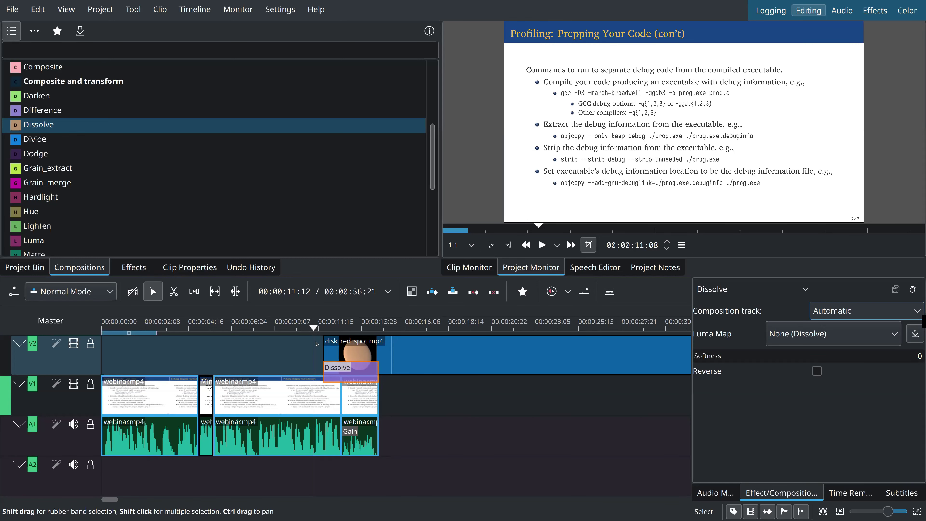
Step: Play the timeline through the Dissolve between webinar.mp4 and disk_red_spot.mp4 to check the transition
key("space")
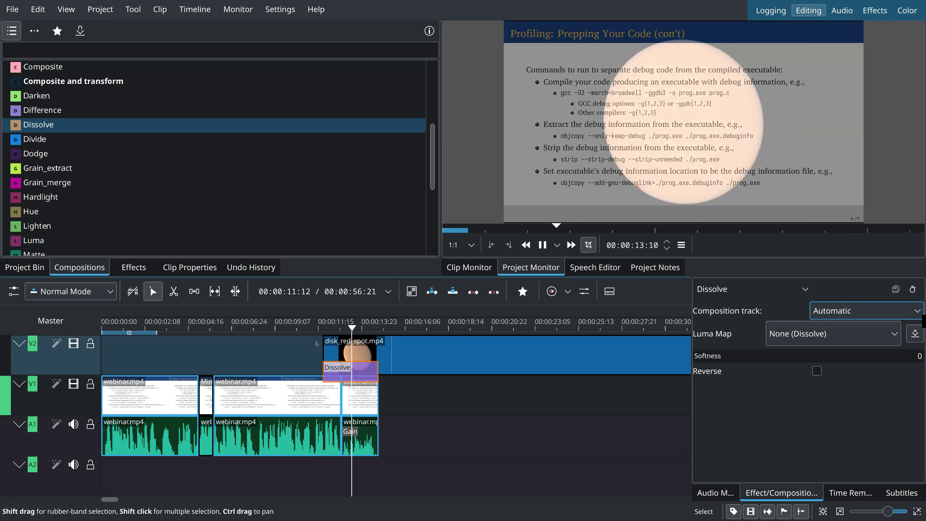
key("space")
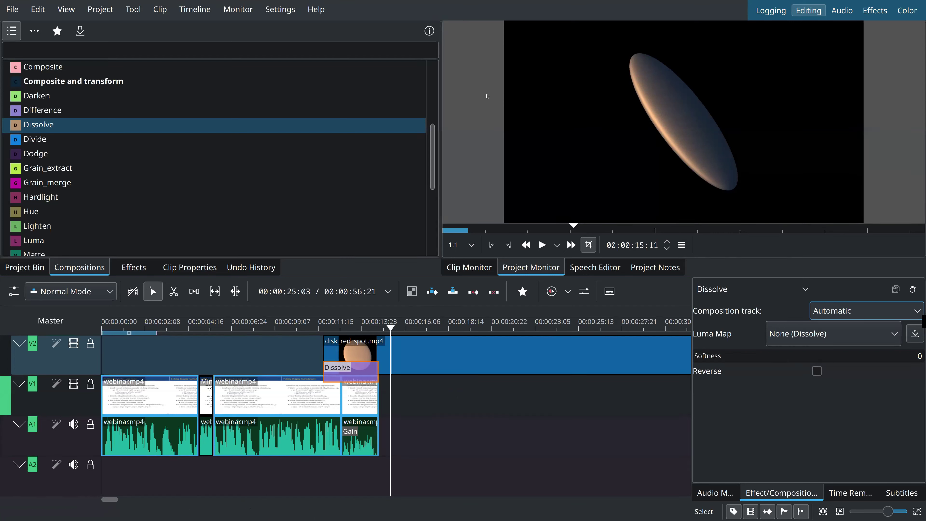
Step: Extract the timeline frame at 00:00:18:00 and save it as Mine-f000450.png in the Kdenlive folder
left_click(439, 325)
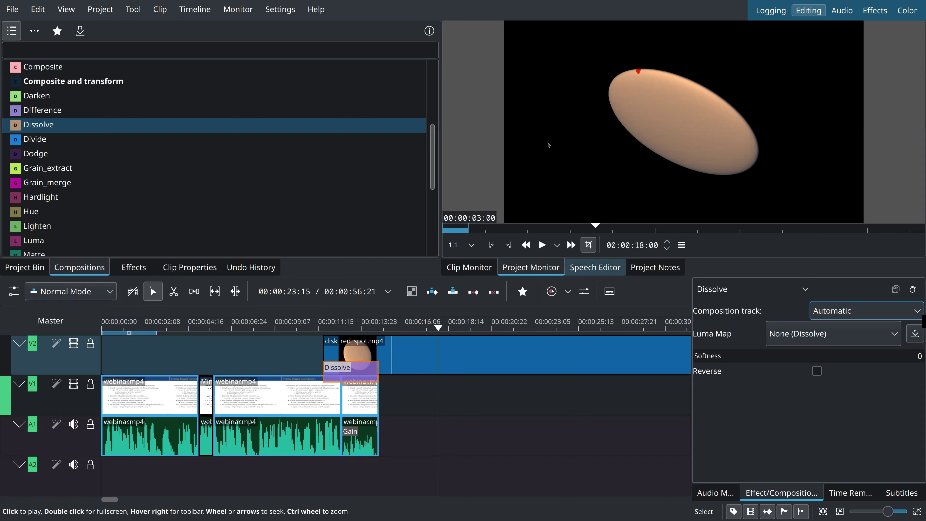
right_click(609, 204)
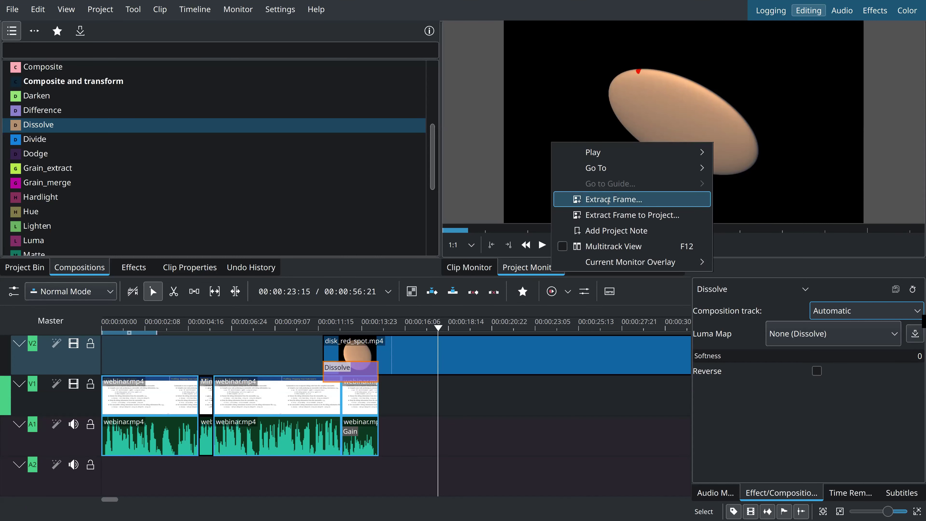
left_click(608, 204)
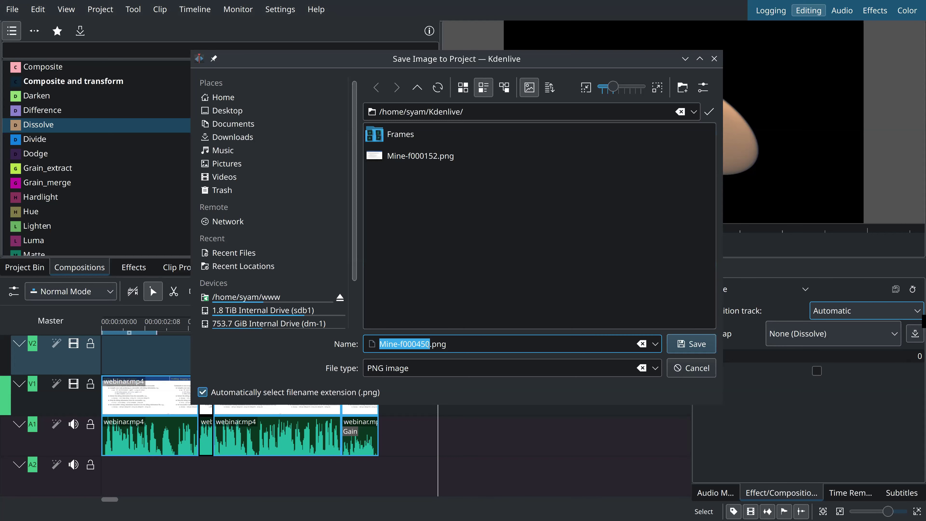
left_click(687, 353)
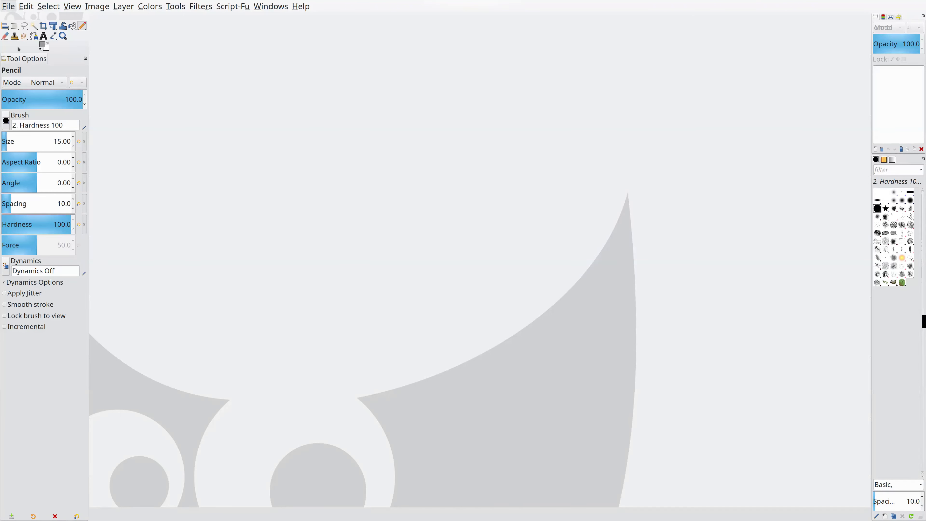
Step: Switch to GIMP and open the extracted frame Mine-f000450.png
key("alt+f")
key("o")
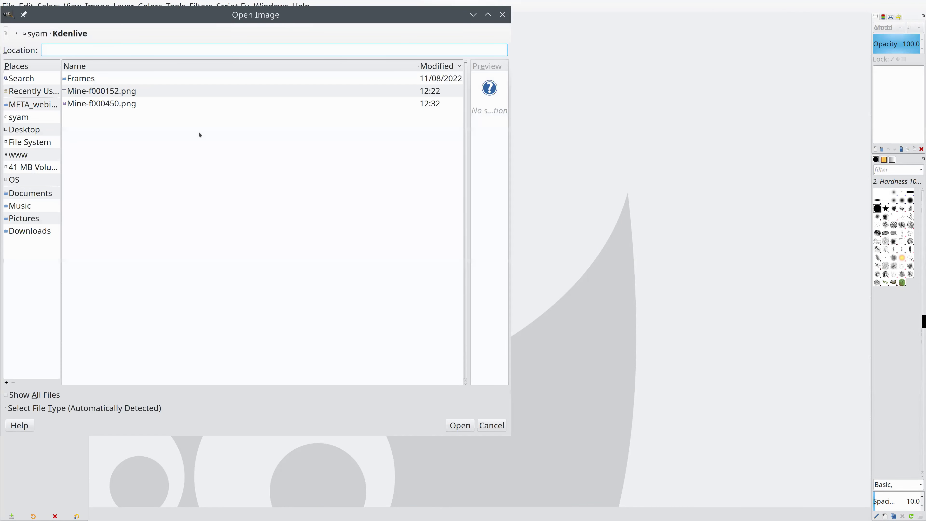
left_click(121, 103)
left_click(459, 426)
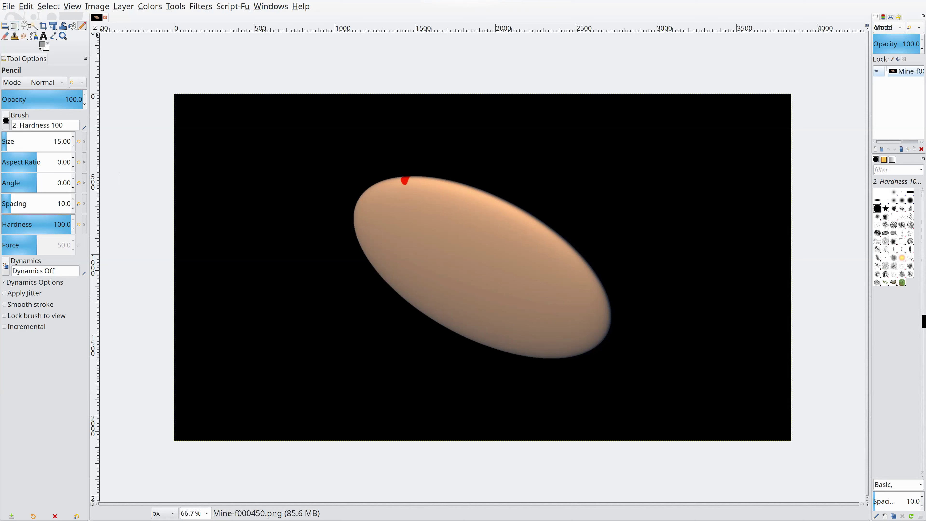
Step: Select a rectangle of about 3724 × 2049 px inset from the image edges and delete its contents to transparency
key("r")
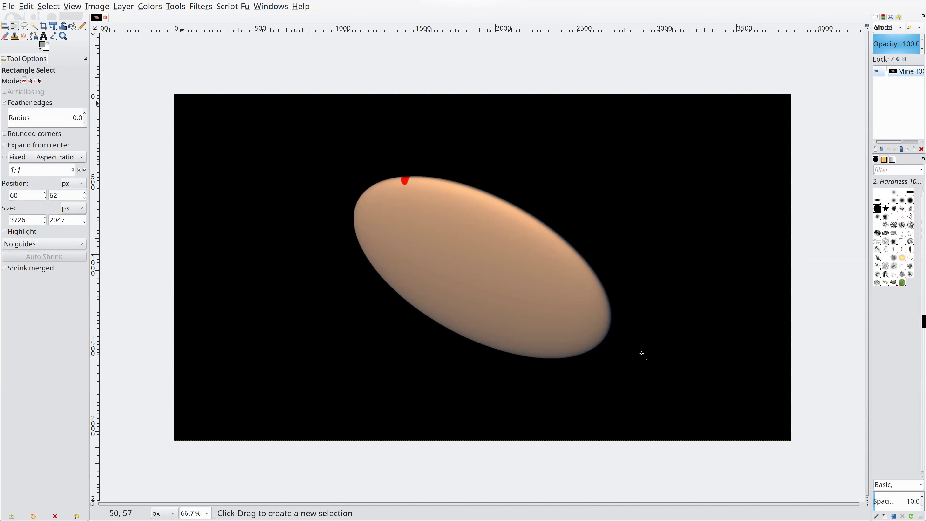
left_click_drag(182, 103, 698, 391)
left_click_drag(641, 354, 780, 432)
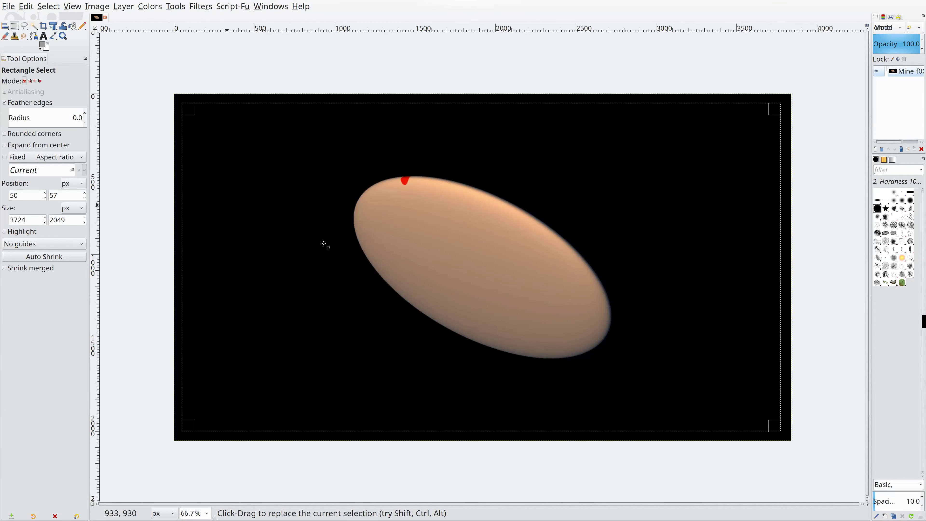
key("Delete")
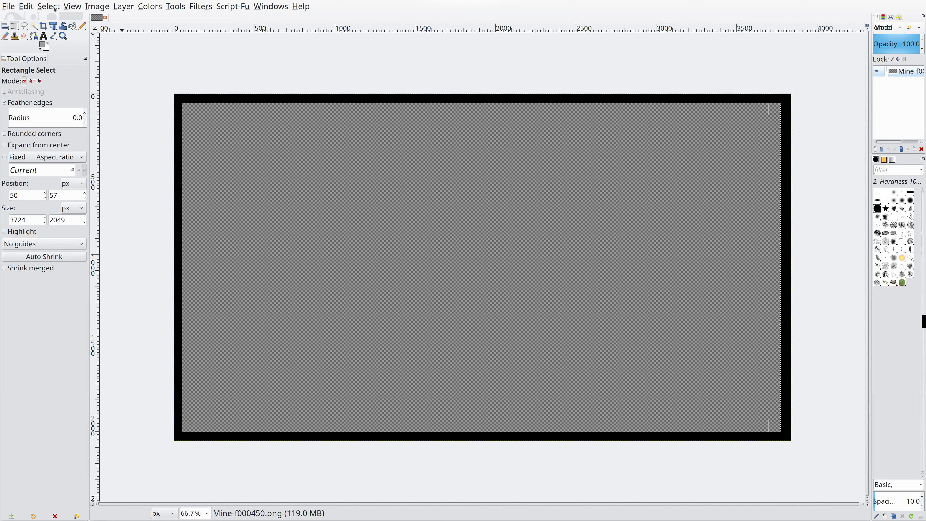
Step: Invert the selection and fill the whole outer border with the grey foreground colour using Bucket Fill
key("alt+s")
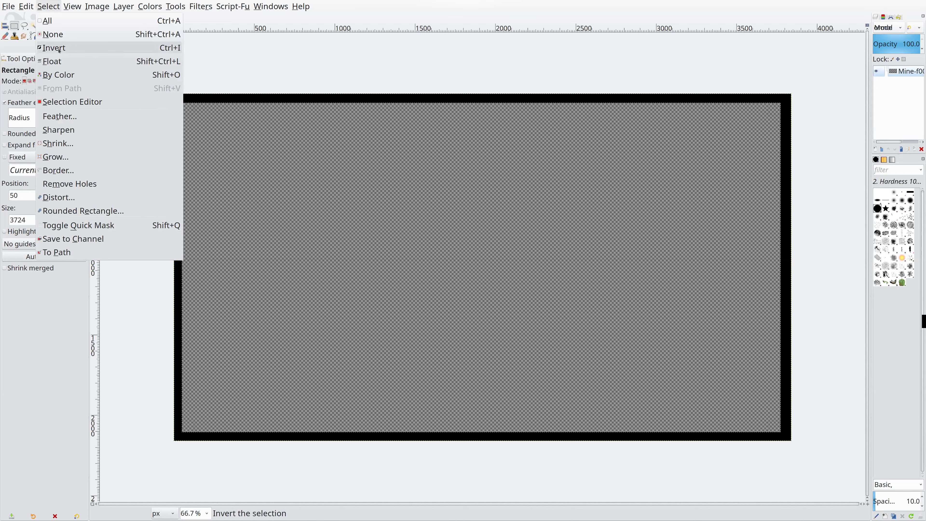
left_click(64, 45)
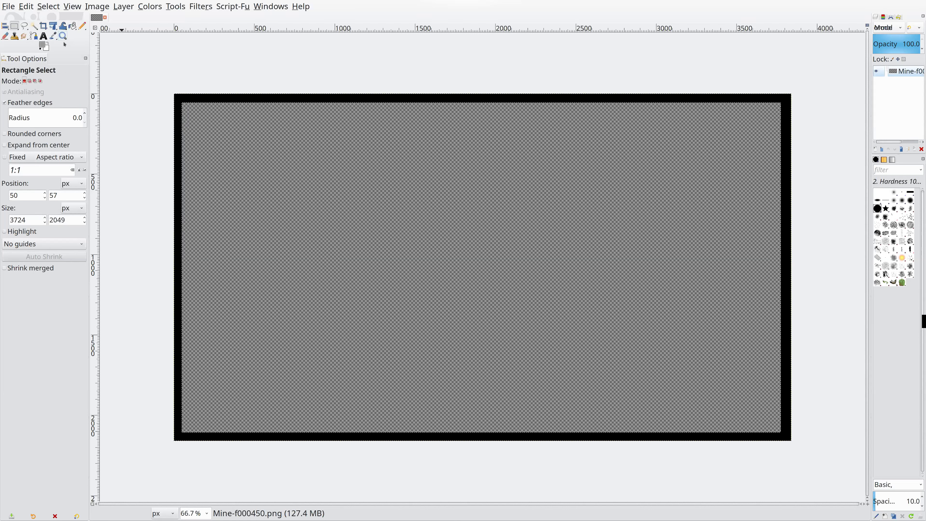
left_click(73, 26)
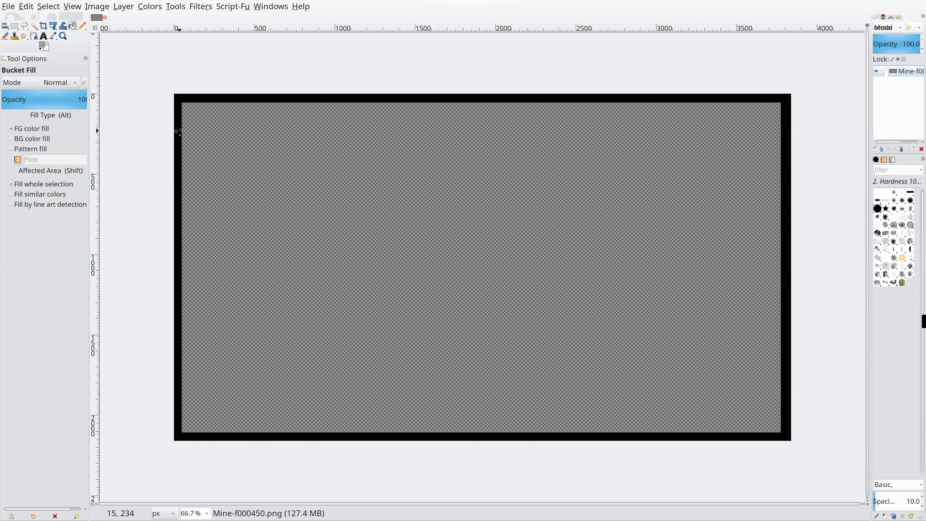
left_click(177, 131)
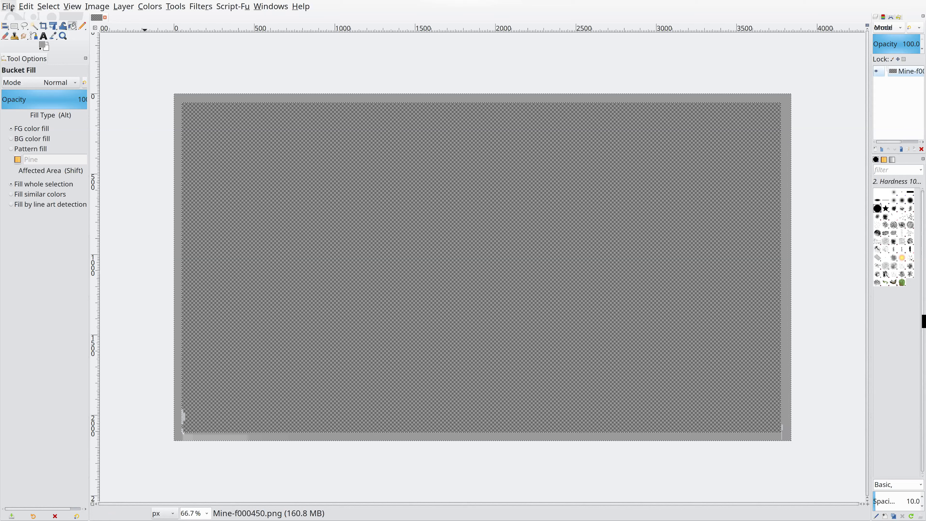
Step: Overwrite the original Mine-f000450.png with the edited border image
left_click(8, 6)
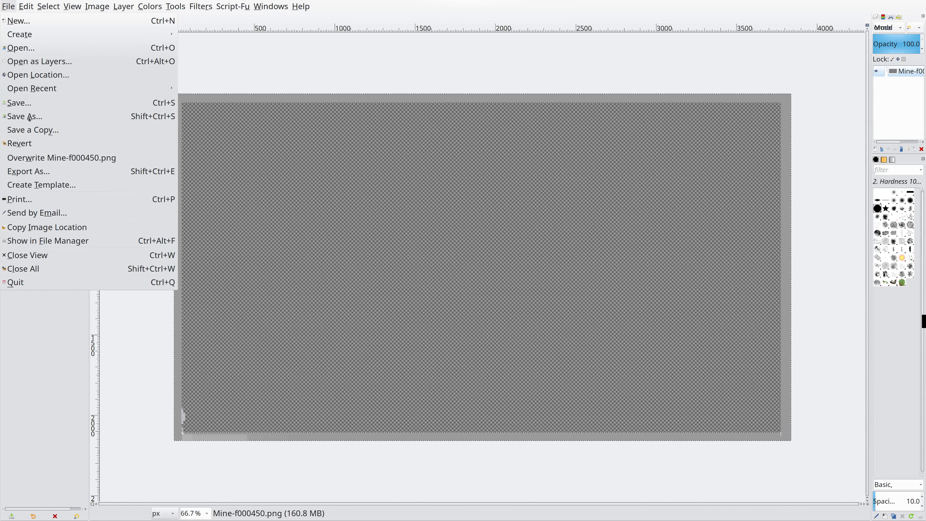
key("Up")
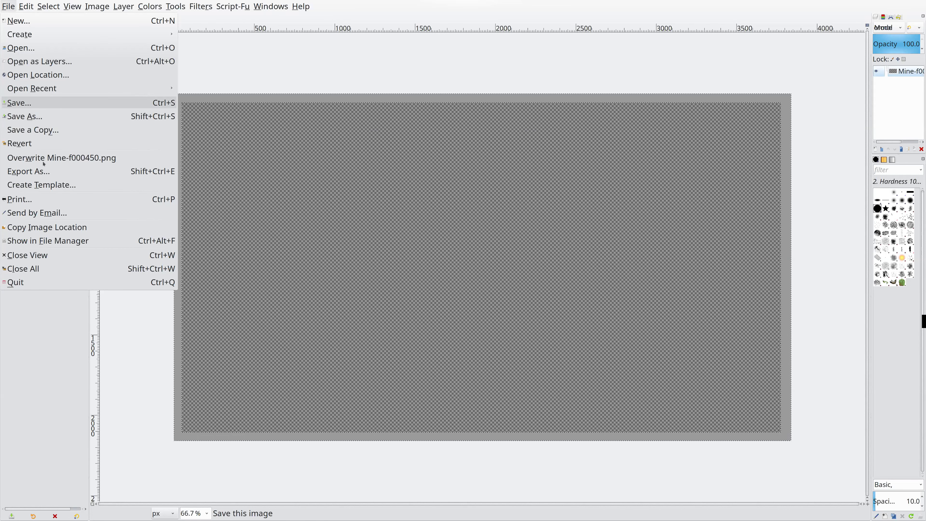
left_click(44, 164)
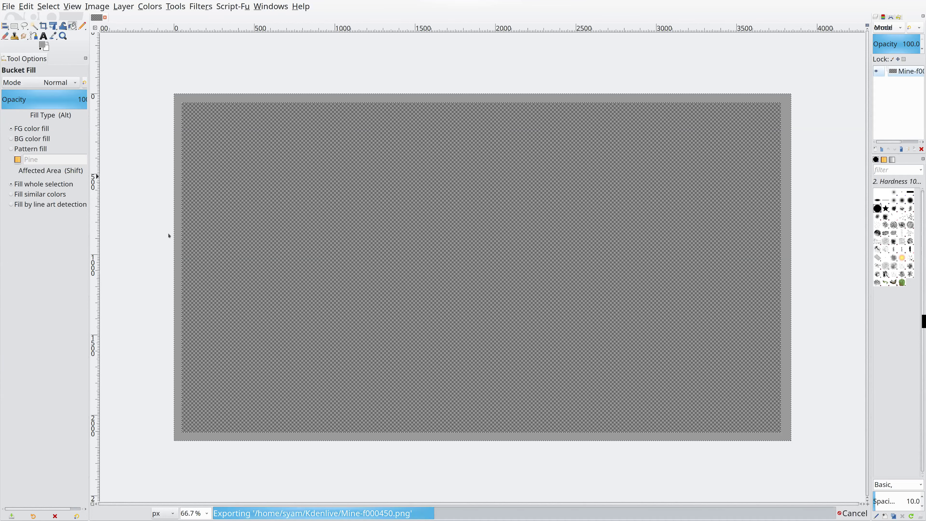
Step: Switch back to Kdenlive and import Mine-f000450.png into the project bin
key("alt+Tab")
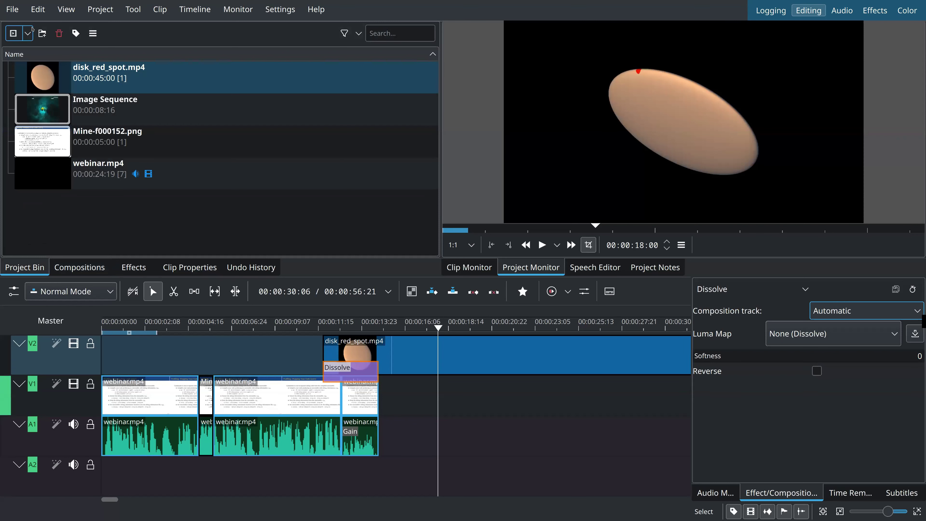
left_click(69, 54)
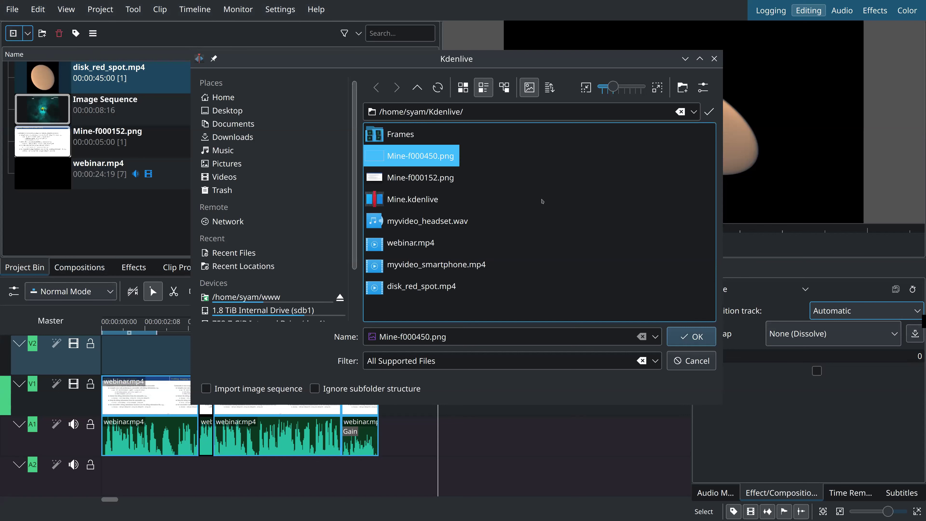
left_click(709, 342)
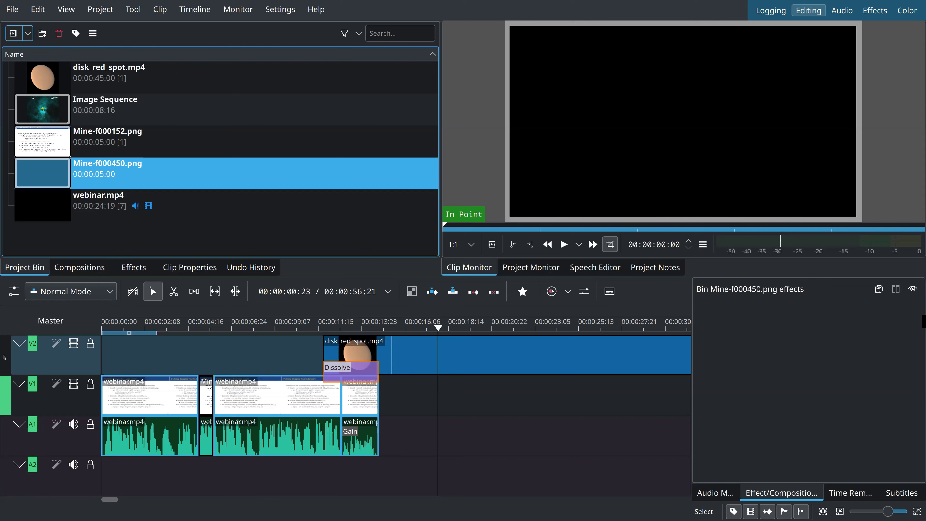
Step: Insert one video track above V2
right_click(5, 356)
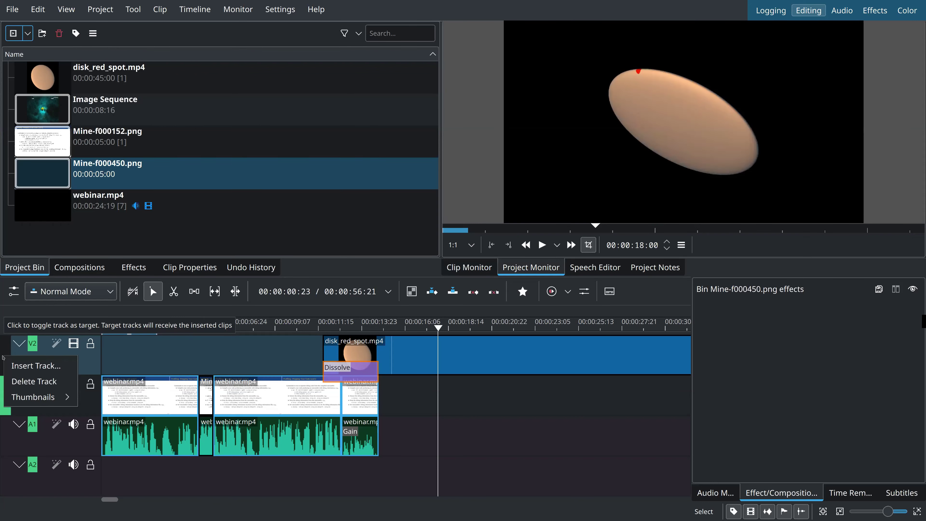
left_click(36, 366)
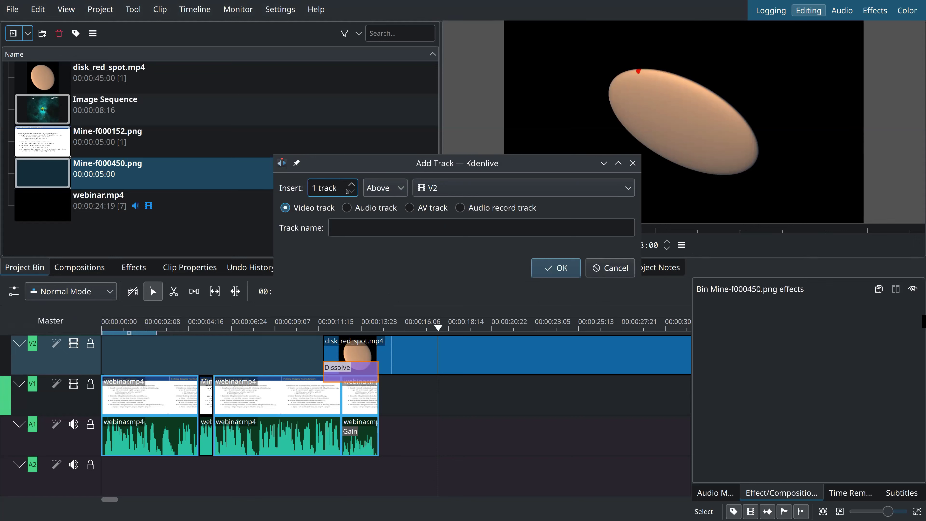
key("Tab")
key("Tab")
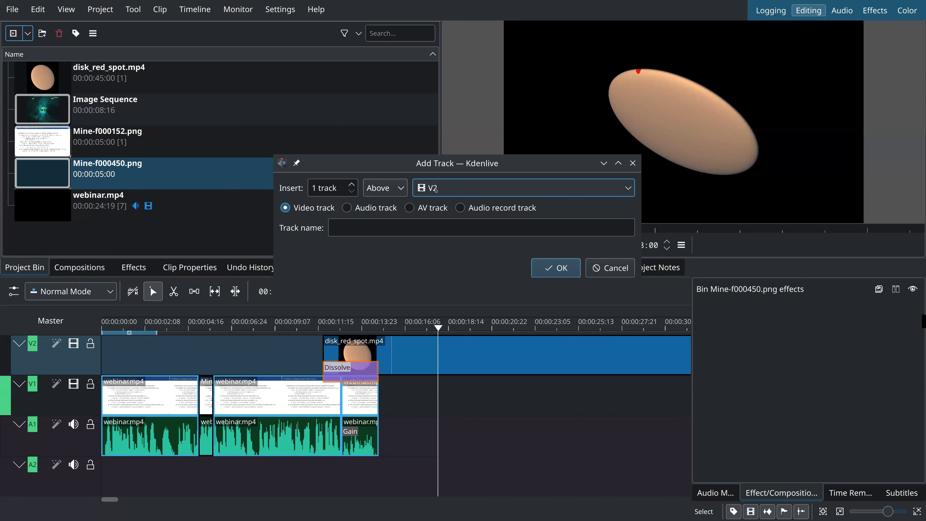
key("Tab")
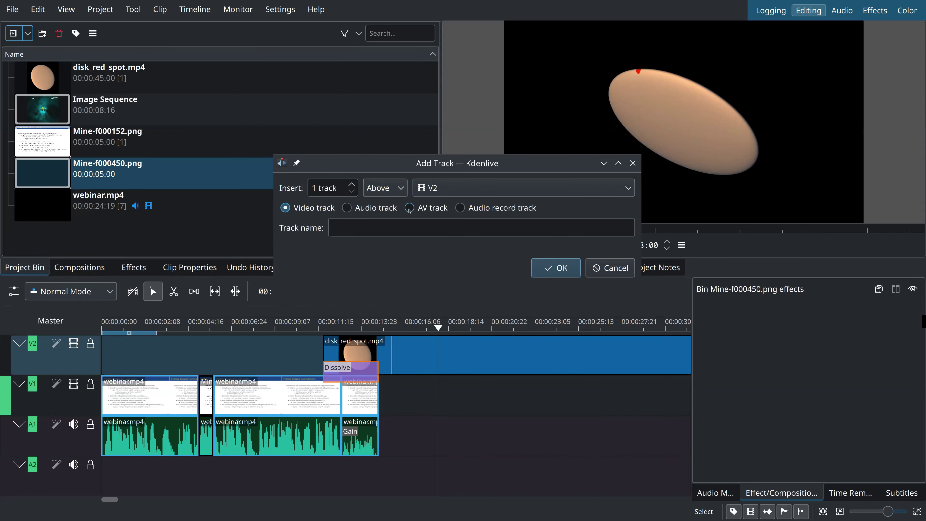
left_click(540, 266)
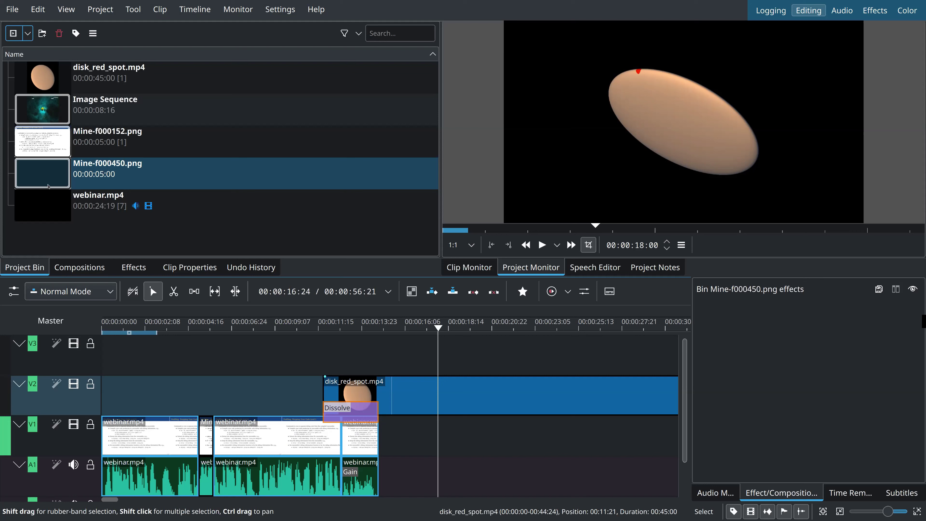
Step: Place Mine-f000450.png on track V3 and trim it to start at about 00:00:16:06 and last about 10:09
left_click(43, 172)
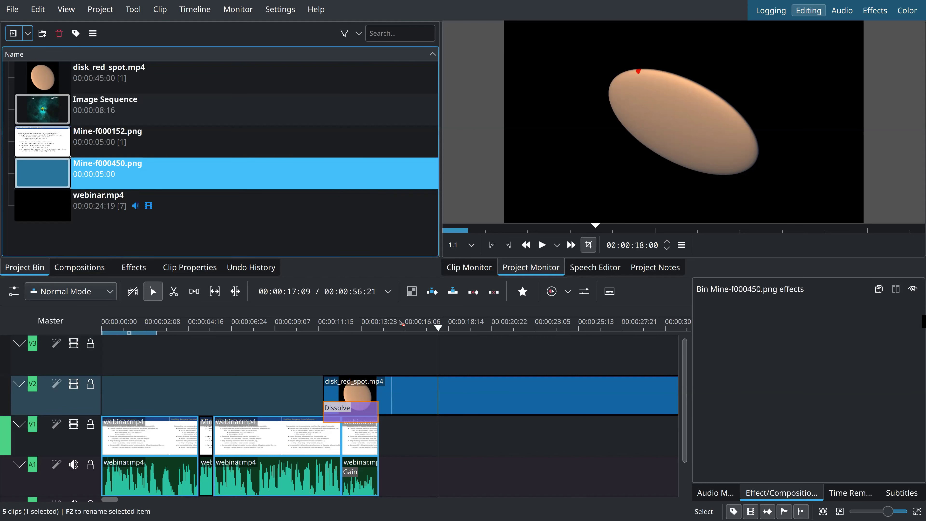
left_click_drag(402, 324, 399, 350)
left_click_drag(490, 359, 602, 362)
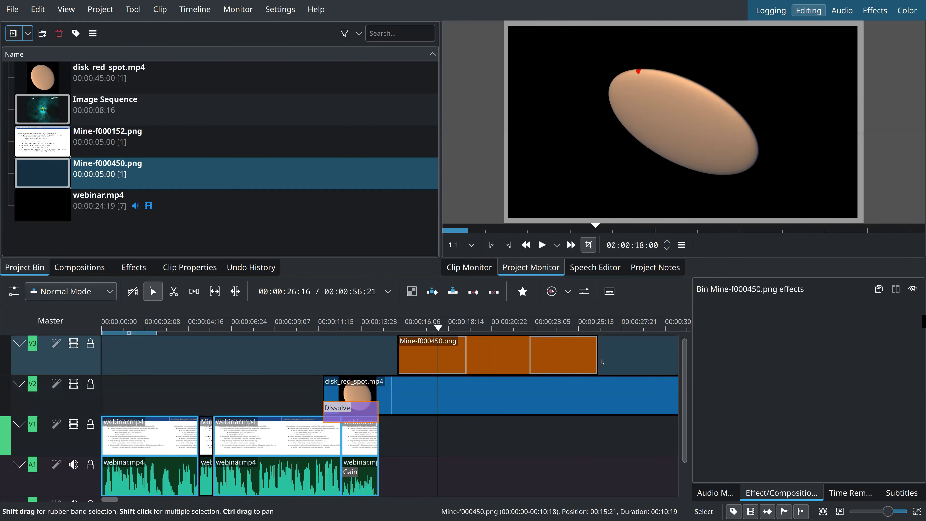
left_click_drag(399, 357, 406, 357)
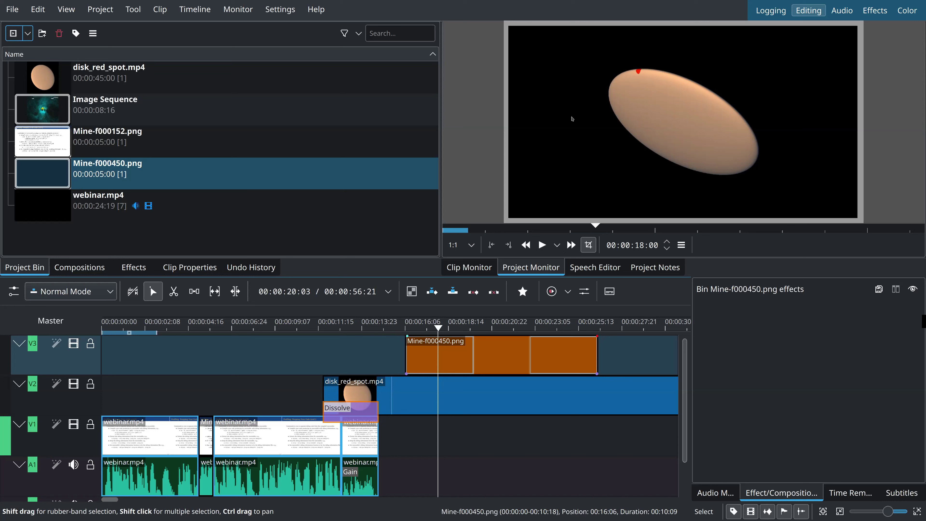
Step: Play the timeline from 00:00:18:00 to check the grey border over the disk video
key("space")
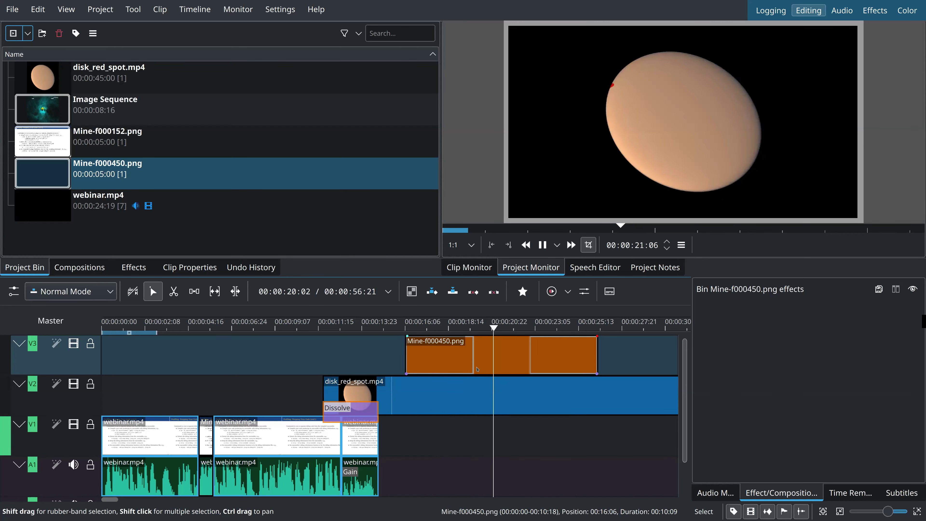
key("space")
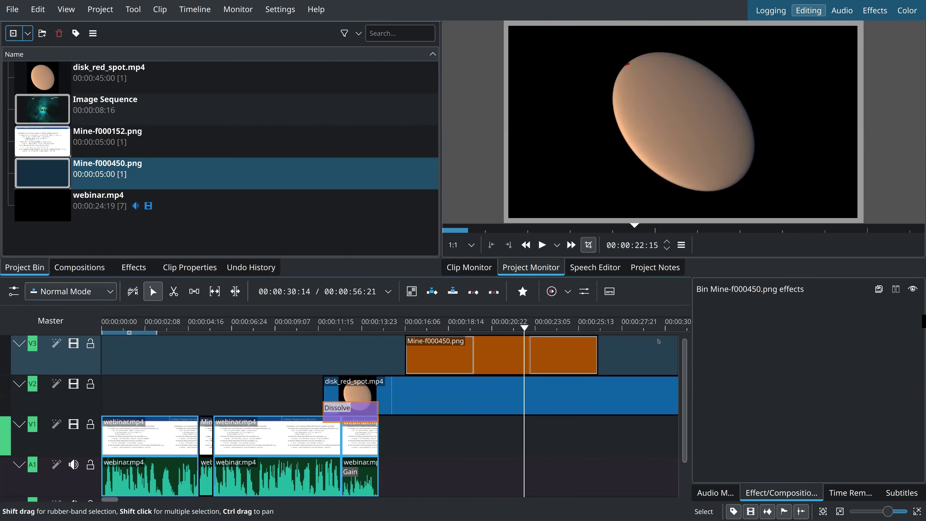
Step: Cut the disk_red_spot.mp4 clip on V2 at 00:00:17:12
left_click(430, 403)
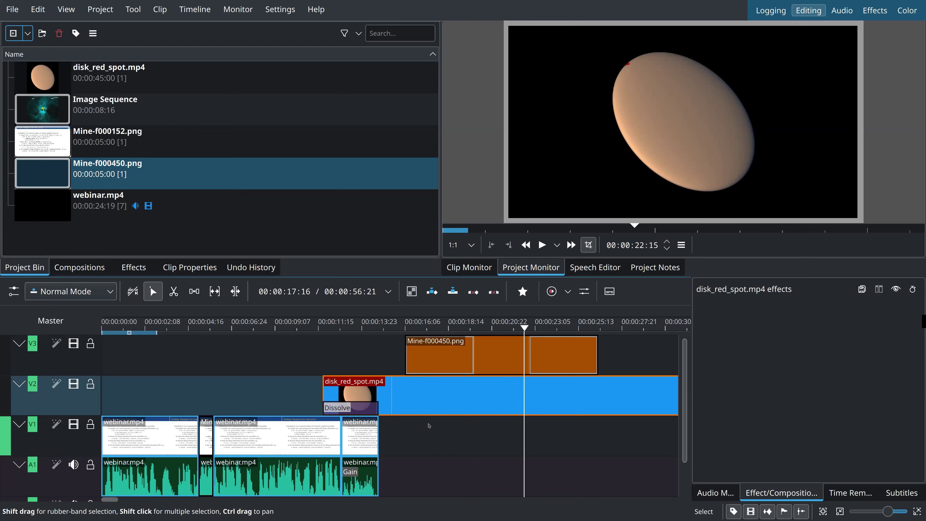
left_click(445, 391)
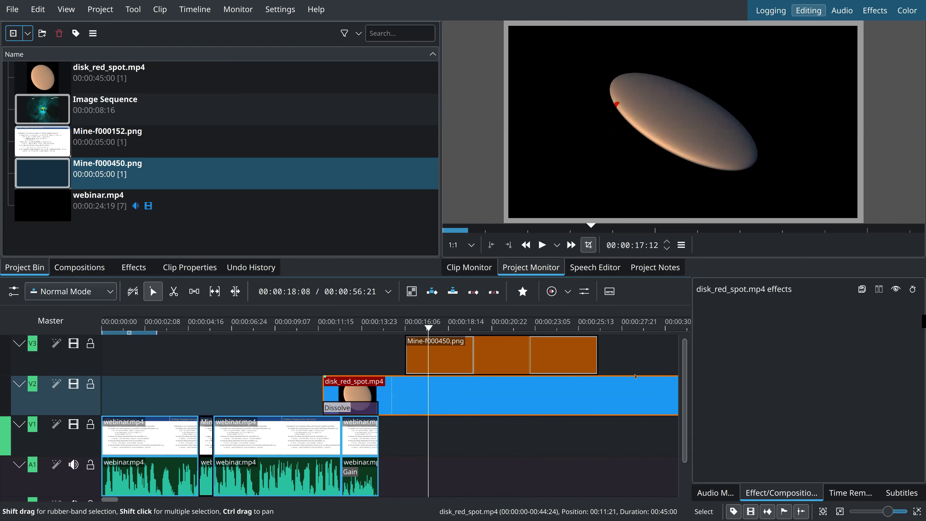
key("shift+r")
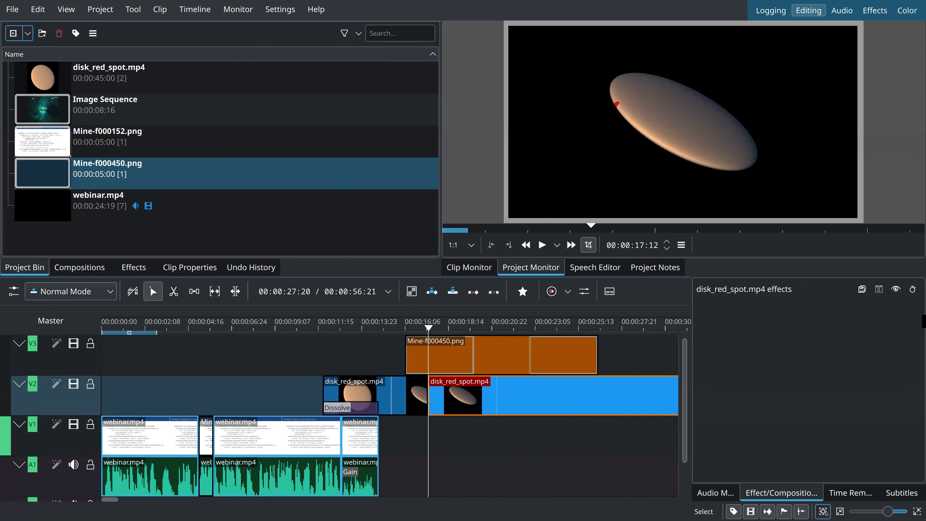
key("ctrl+minus")
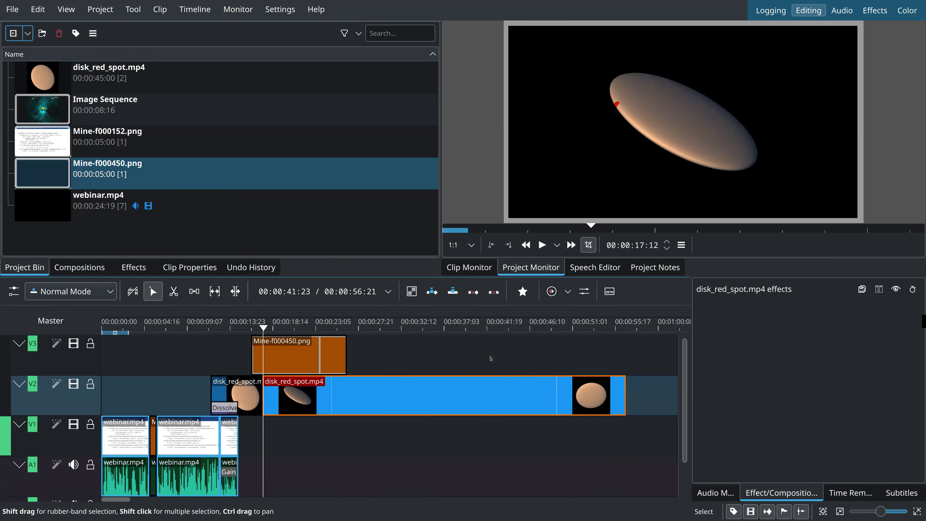
Step: Cut the long disk_red_spot.mp4 clip on V2 at 00:00:41:23
left_click(491, 359)
left_click(431, 402)
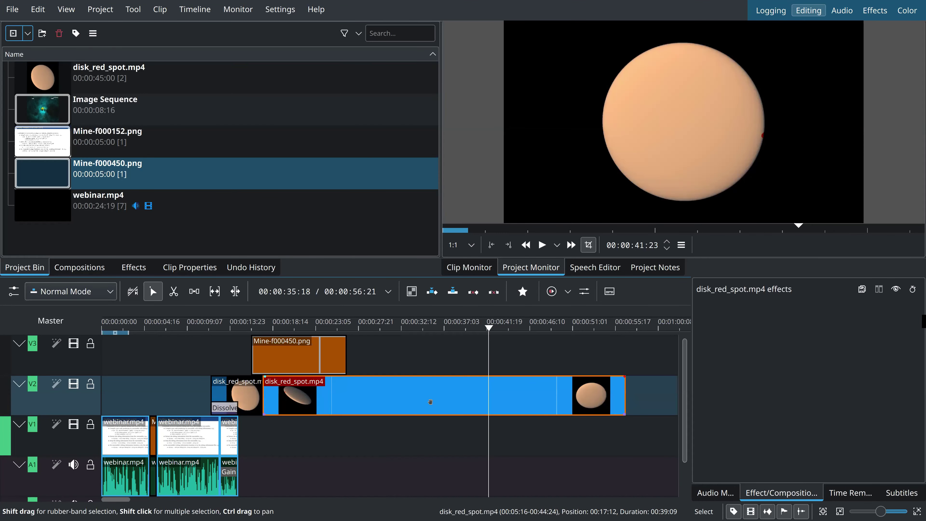
key("shift+r")
Step: Change the speed of the middle disk_red_spot.mp4 clip on V2 to 500%
left_click(288, 382)
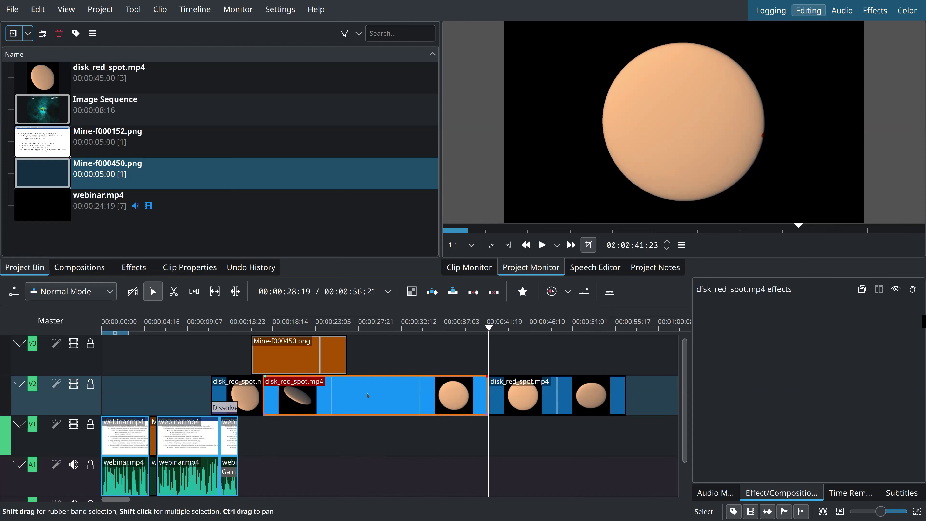
right_click(437, 312)
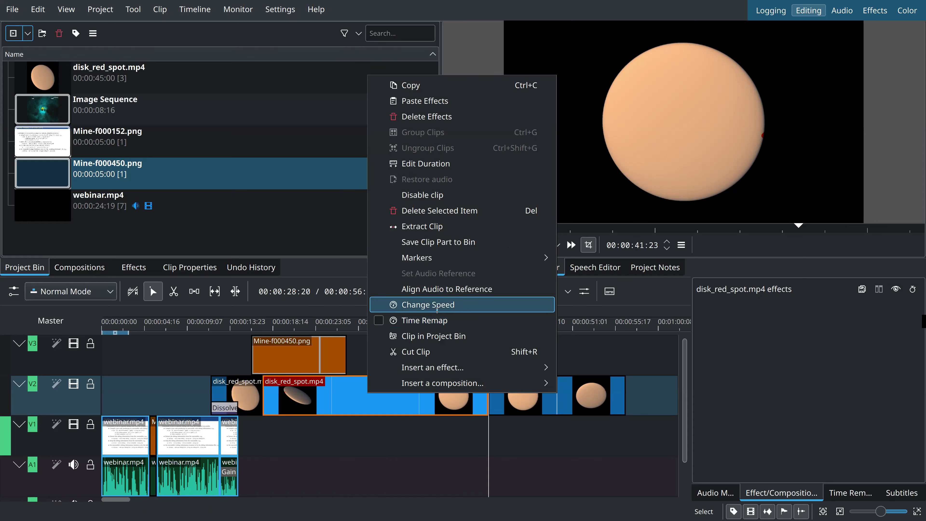
left_click(437, 305)
key("Left")
key("Left")
key("Left")
key("Left")
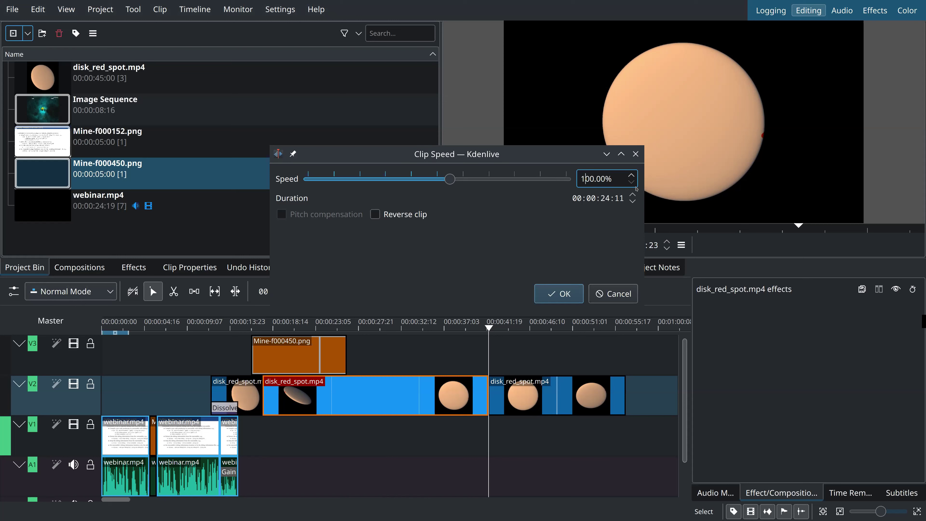
key("BackSpace")
type("5")
key("Return")
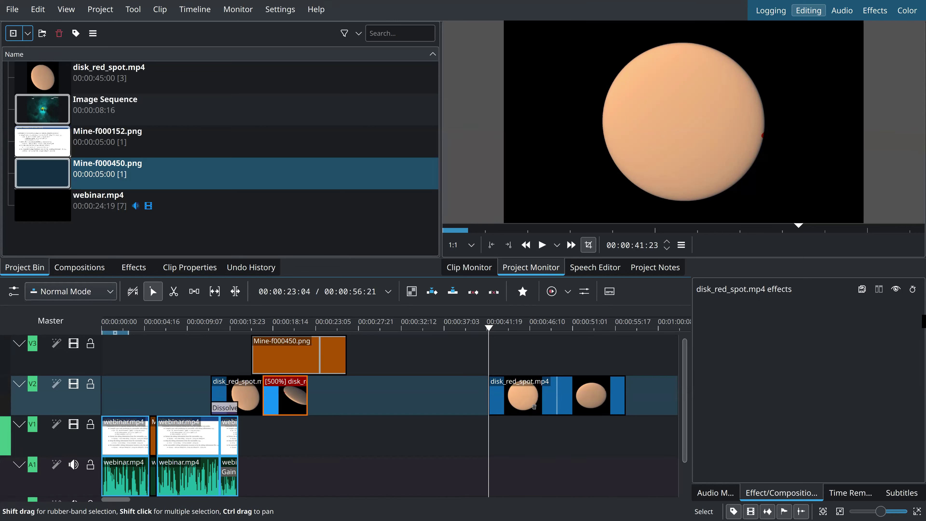
Step: Move the last disk_red_spot.mp4 clip up against the 500% clip and trim Mine-f000450.png to end where the 500% clip ends
left_click(498, 404)
left_click_drag(498, 404, 290, 422)
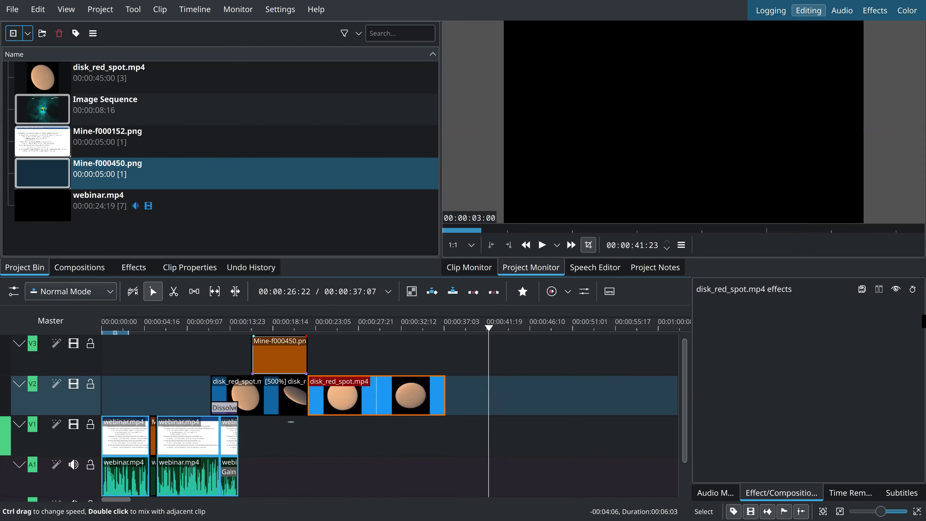
Step: Play the timeline through the 500% section to check the sped-up disk video under the grey border
left_click(268, 434)
key("space")
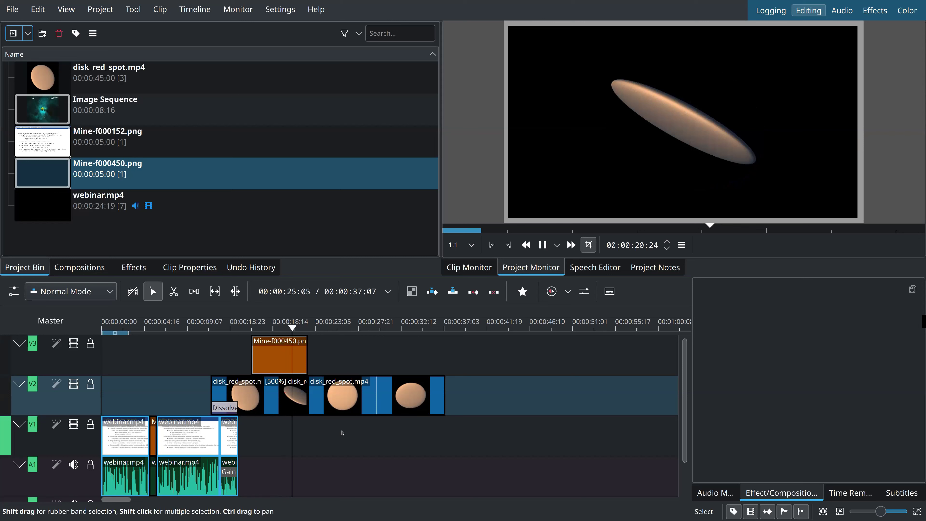
key("space")
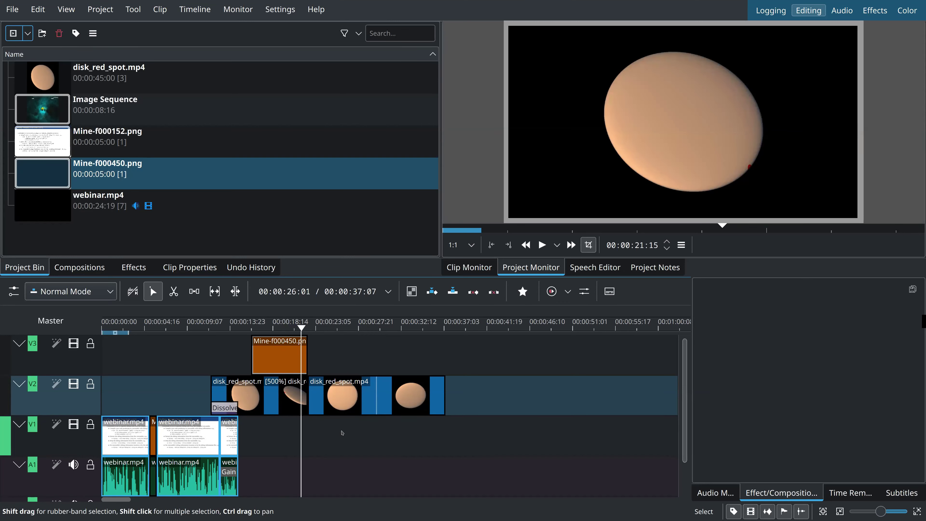
Step: Examine the clip arrangement along the whole timeline at several zoom levels
left_click(286, 400)
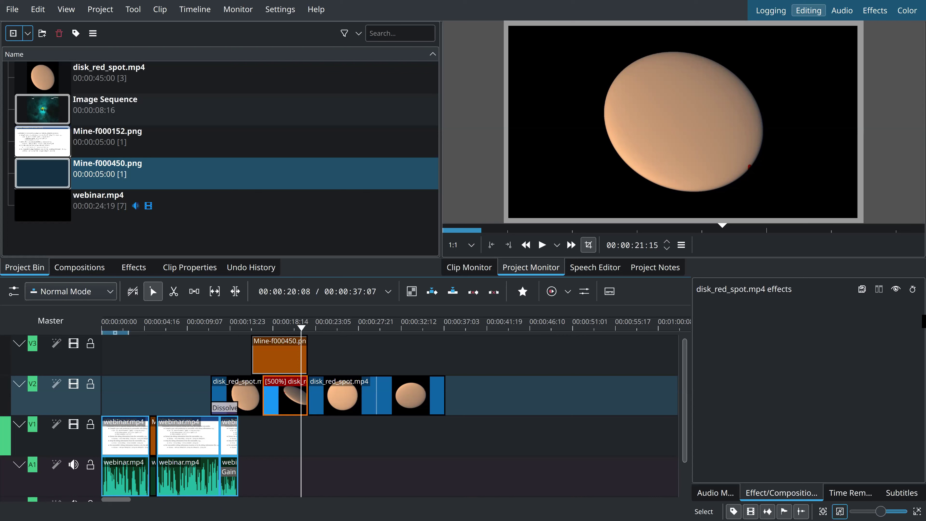
key("ctrl+minus")
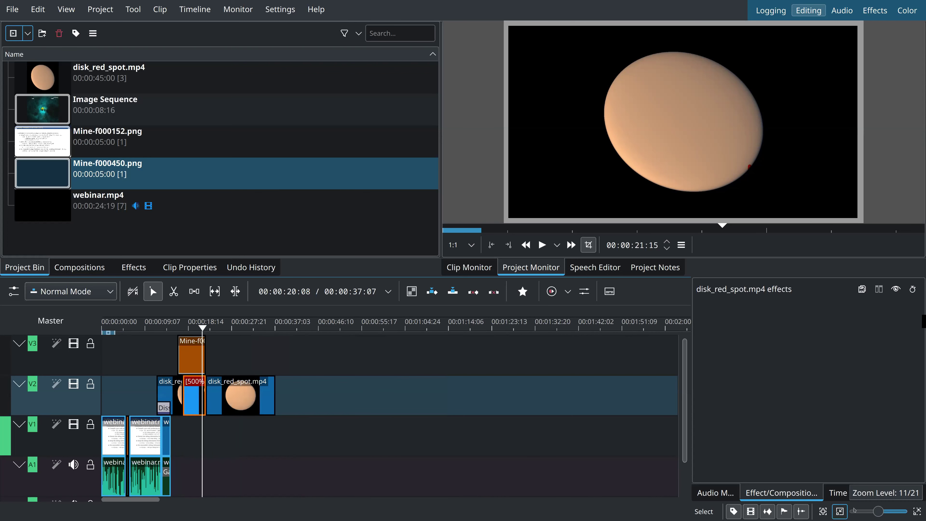
left_click_drag(882, 512, 884, 512)
left_click(889, 512)
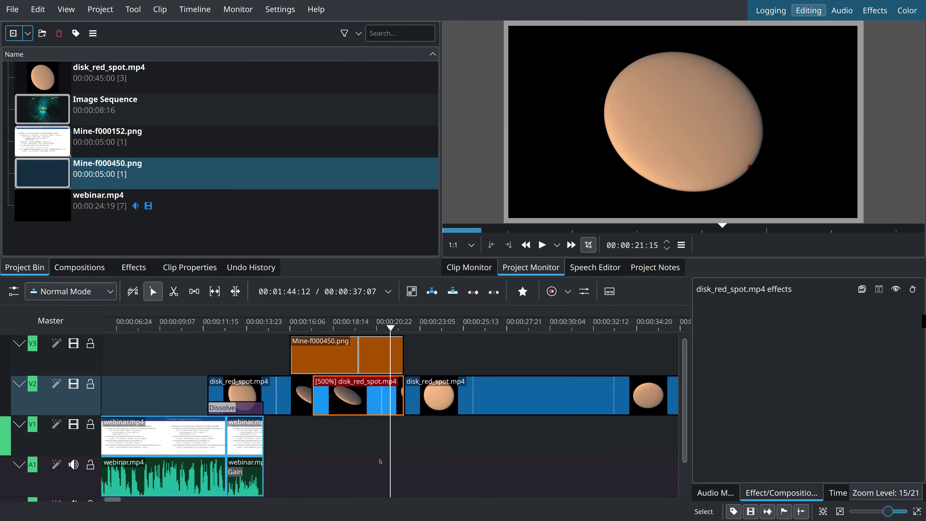
scroll(380, 461, "down", 1)
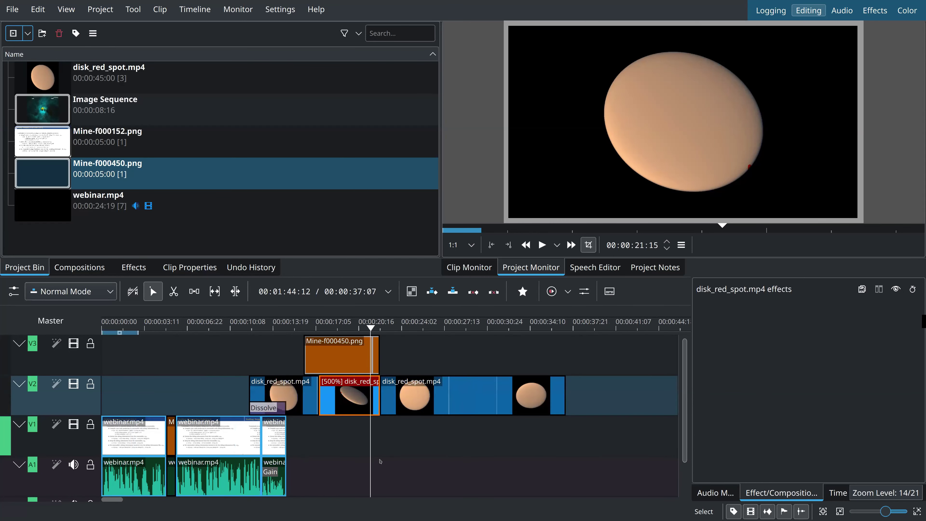
left_click(17, 13)
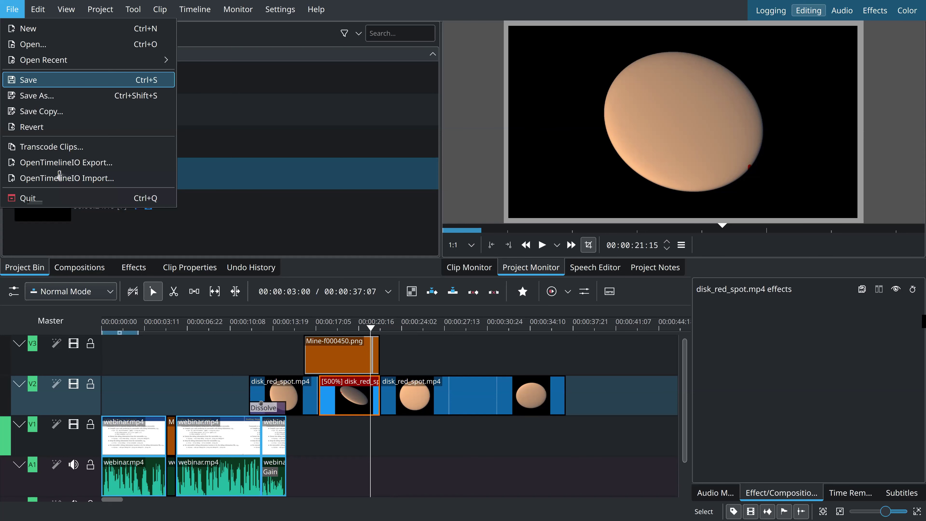
left_click(261, 402)
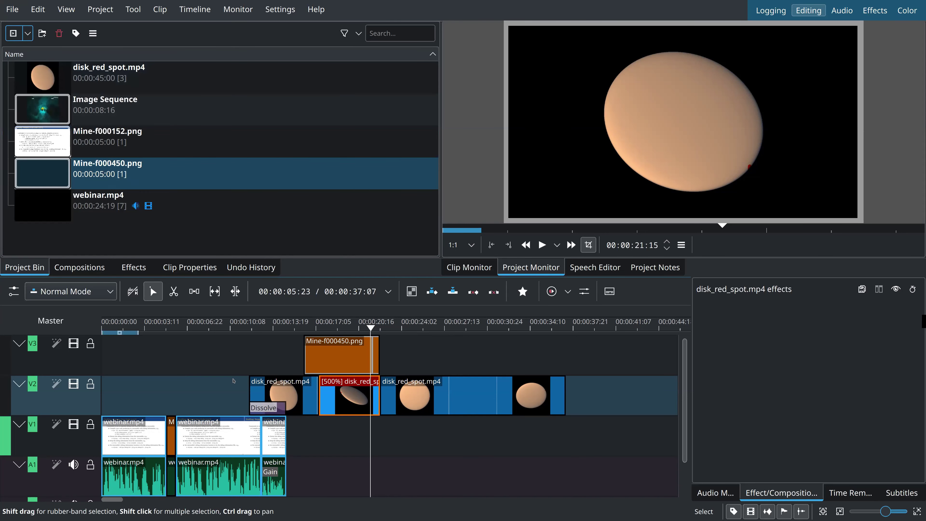
scroll(233, 381, "up", 1, "ctrl")
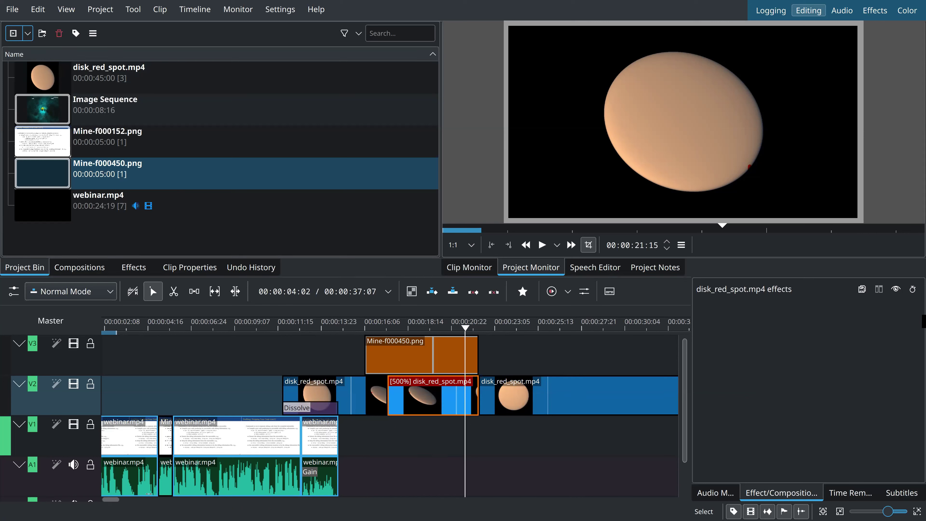
left_click_drag(109, 500, 147, 503)
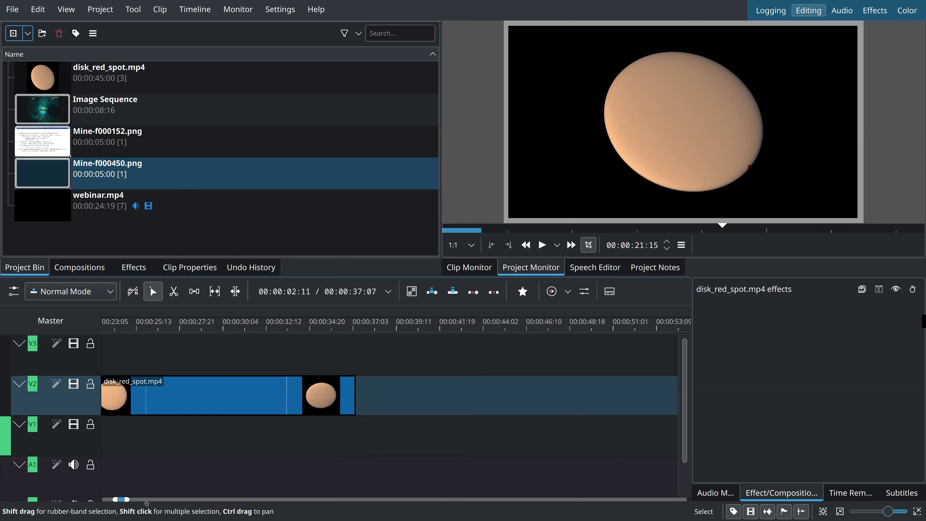
scroll(172, 416, "up", 5)
scroll(172, 416, "down", 3)
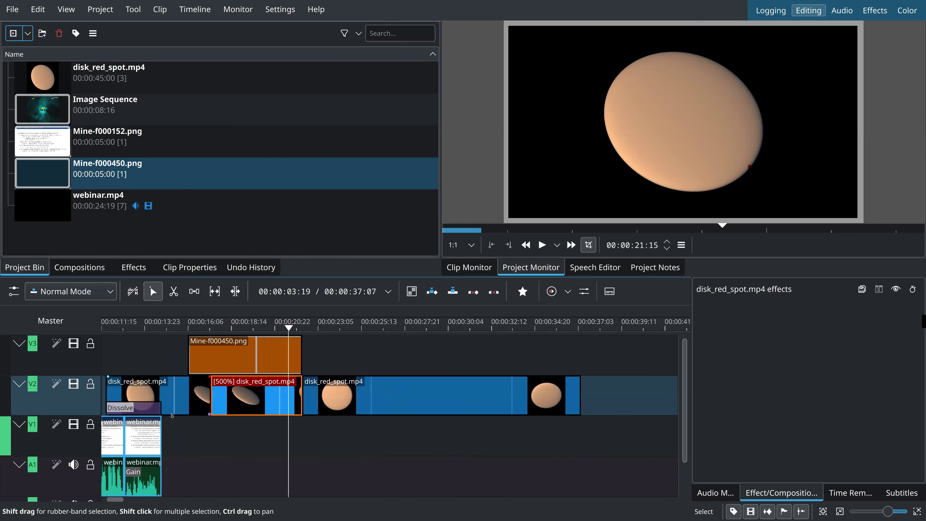
scroll(170, 415, "up", 3)
scroll(170, 414, "down", 3)
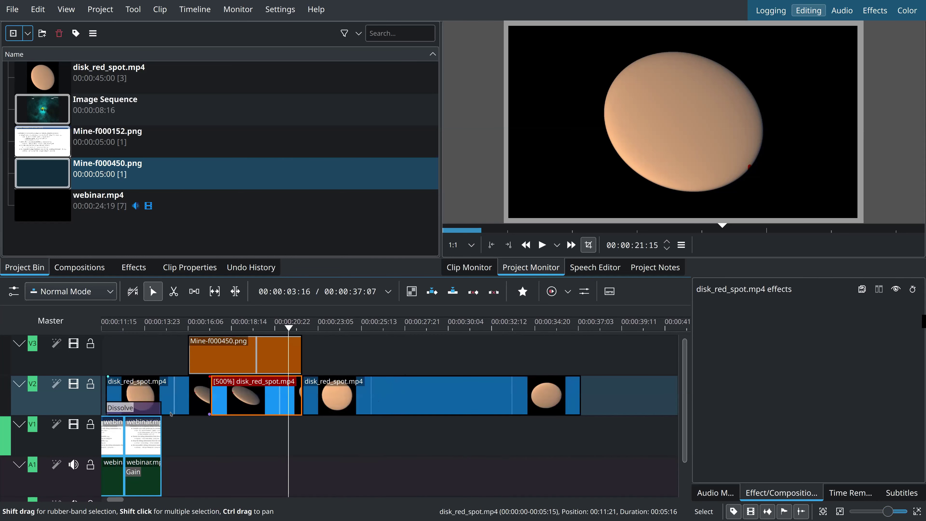
scroll(171, 414, "up", 3)
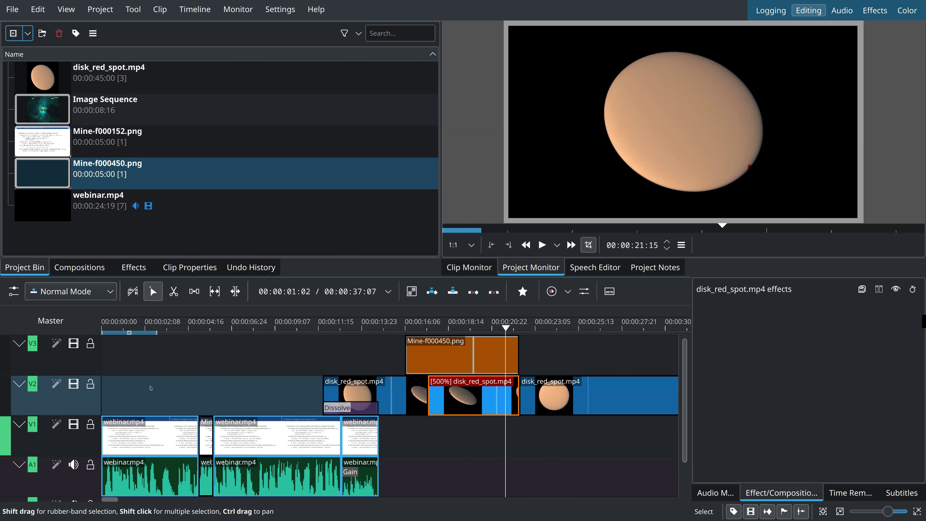
scroll(150, 388, "down", 1)
scroll(199, 357, "up", 1)
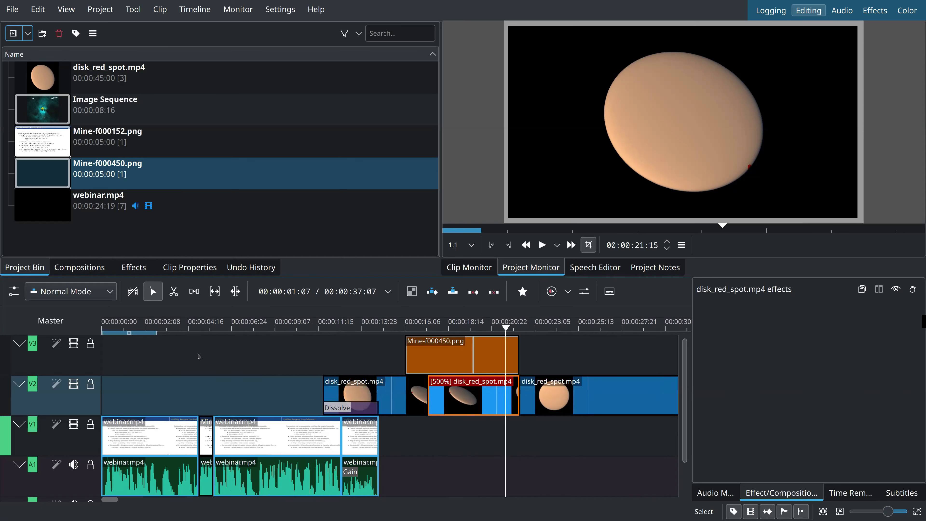
Step: Cut the first webinar.mp4 clip at 00:00:02:01 and 00:00:03:03, and delete the piece between the cuts
left_click(134, 436)
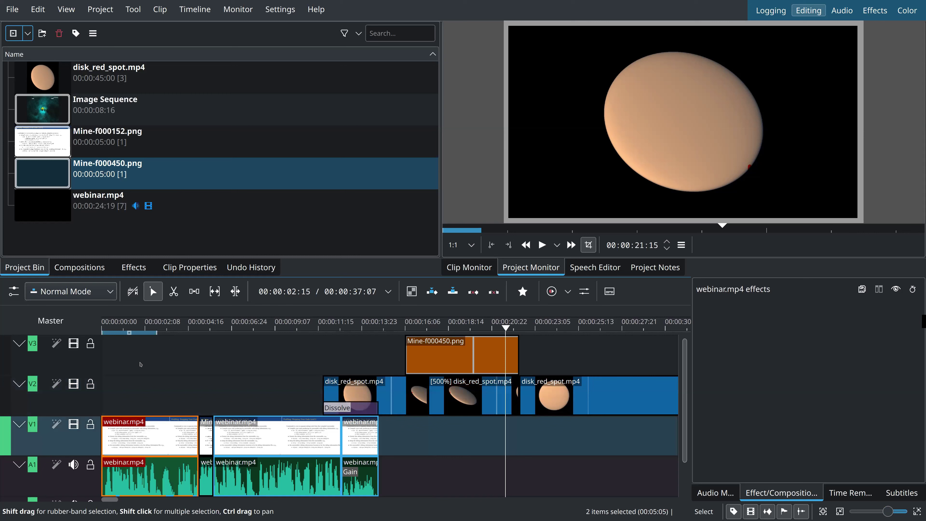
left_click(141, 364)
left_click(148, 433)
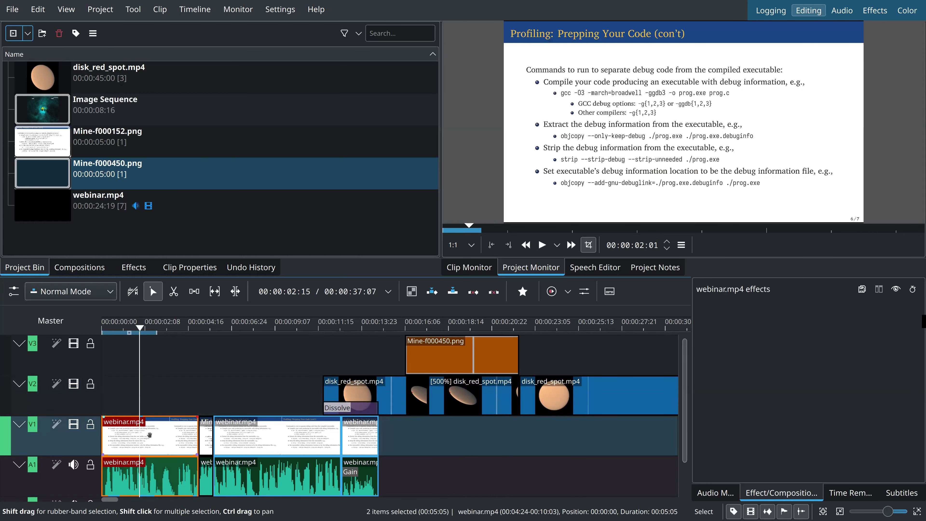
key("shift+r")
left_click(159, 395)
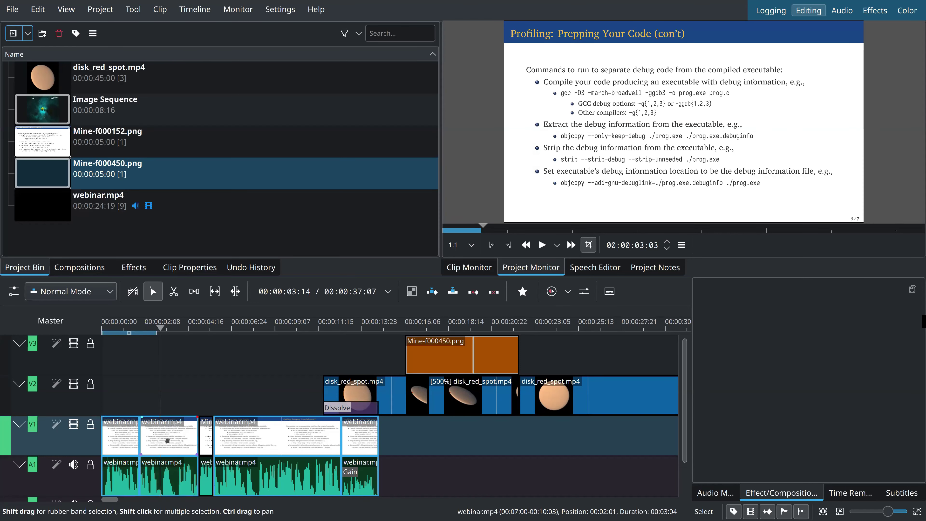
key("shift+r")
left_click(149, 474)
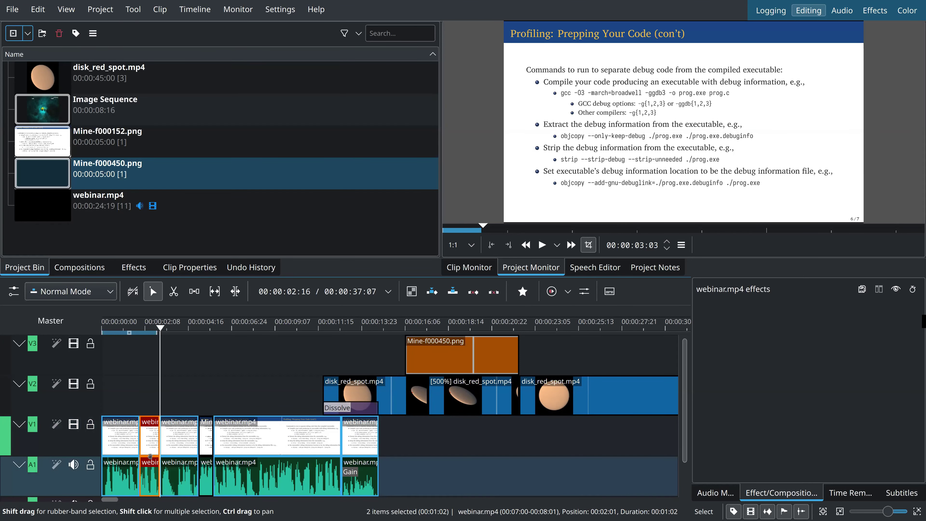
key("Delete")
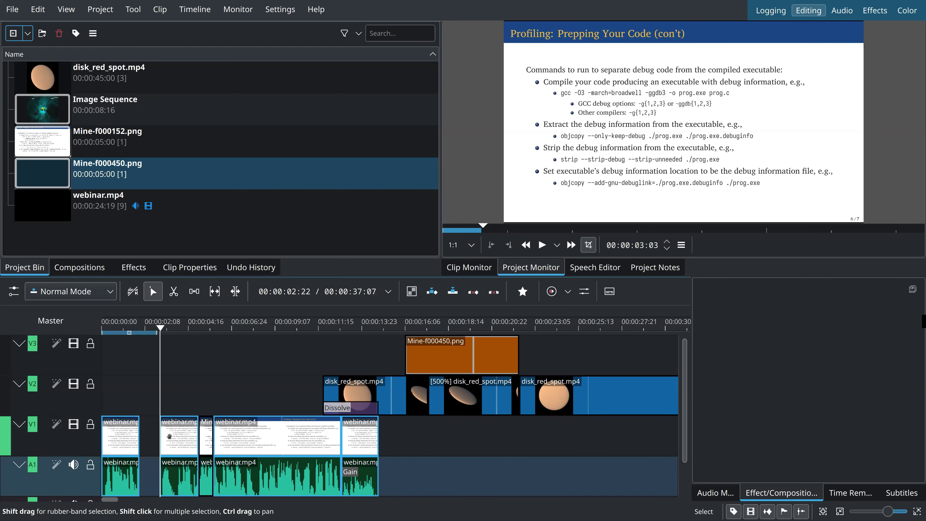
Step: Select all clips on every track after the gap and shift them together to start at about 00:00:02:24
left_click_drag(169, 436, 264, 454)
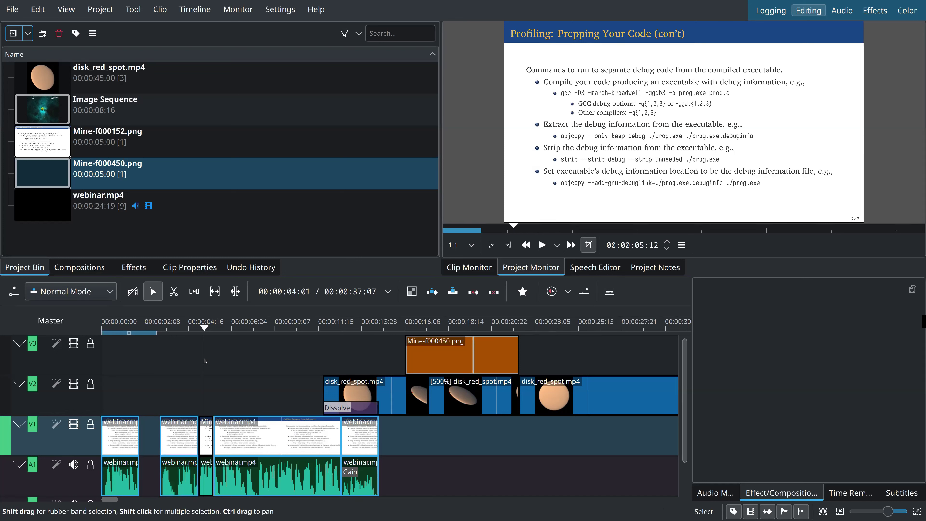
left_click_drag(149, 343, 644, 501)
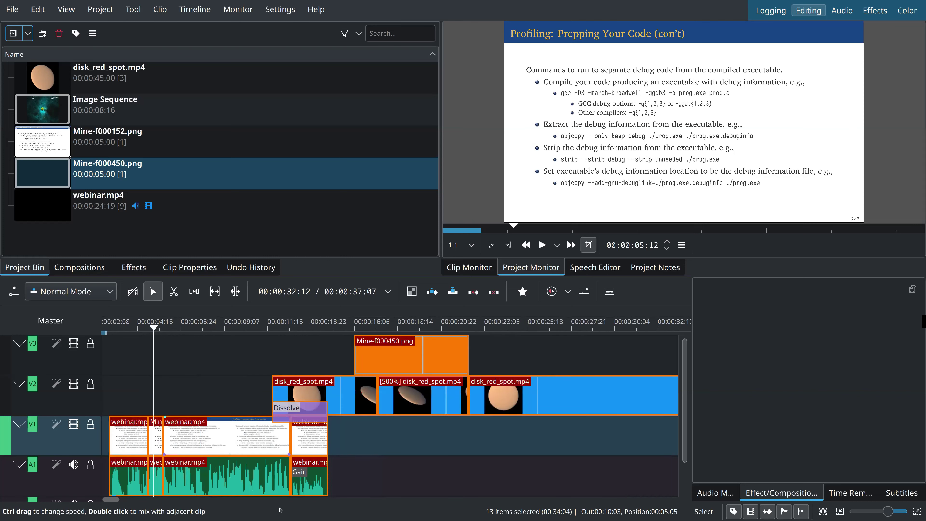
scroll(113, 501, "left", 2)
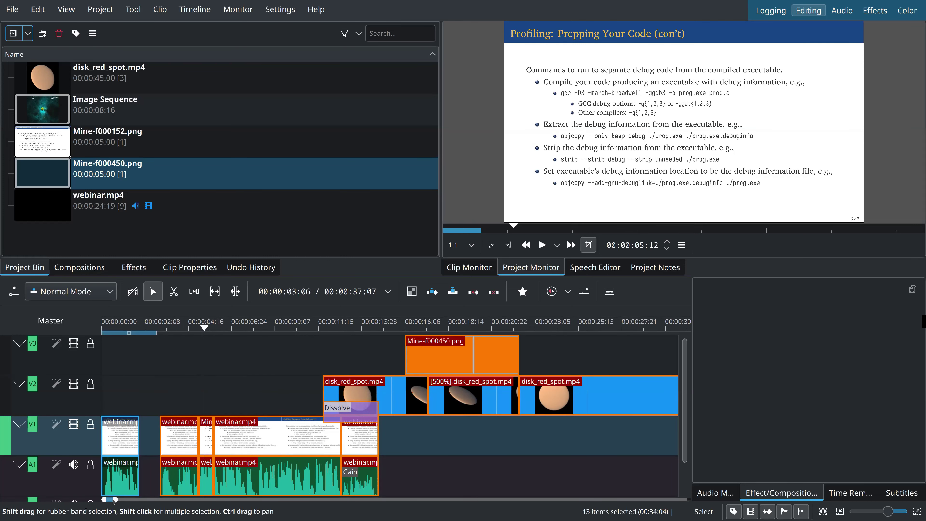
mouse_move(196, 452)
left_mouse_down()
mouse_move(155, 442)
mouse_move(182, 447)
left_mouse_up()
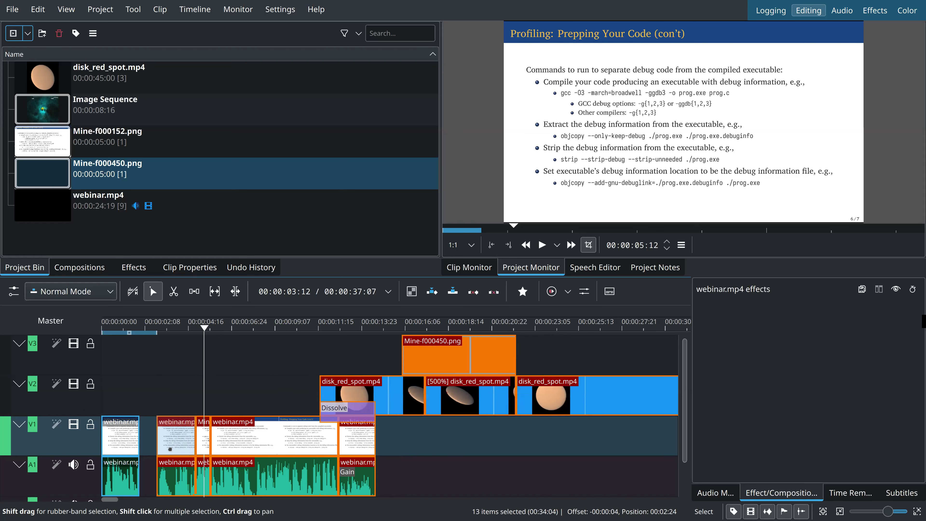
left_click(296, 374)
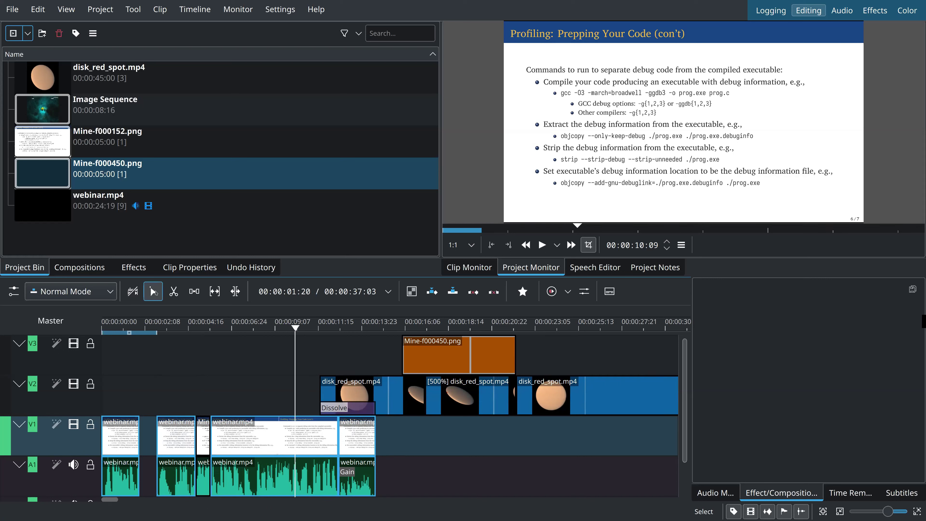
Step: Close the gap after the first webinar.mp4 clip by moving all following clips on every track with the Spacer tool
key("s")
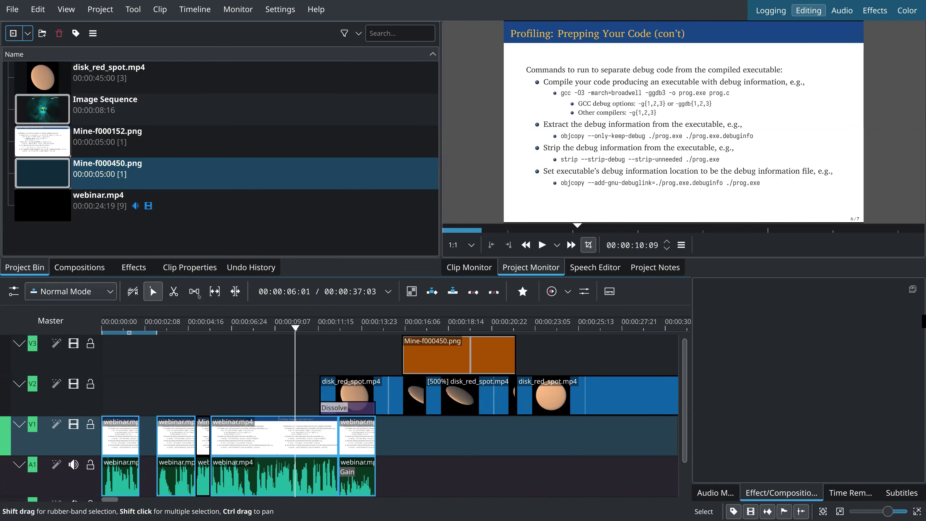
key("m")
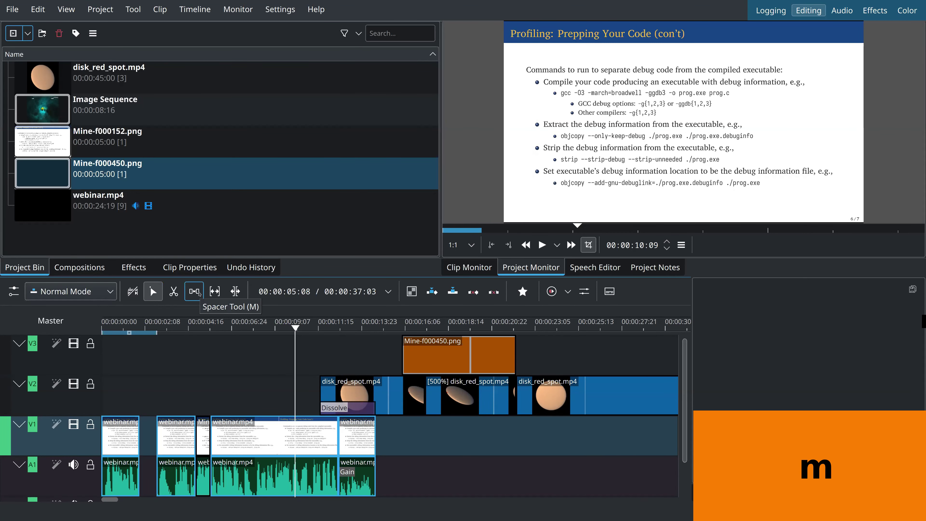
left_click(199, 294)
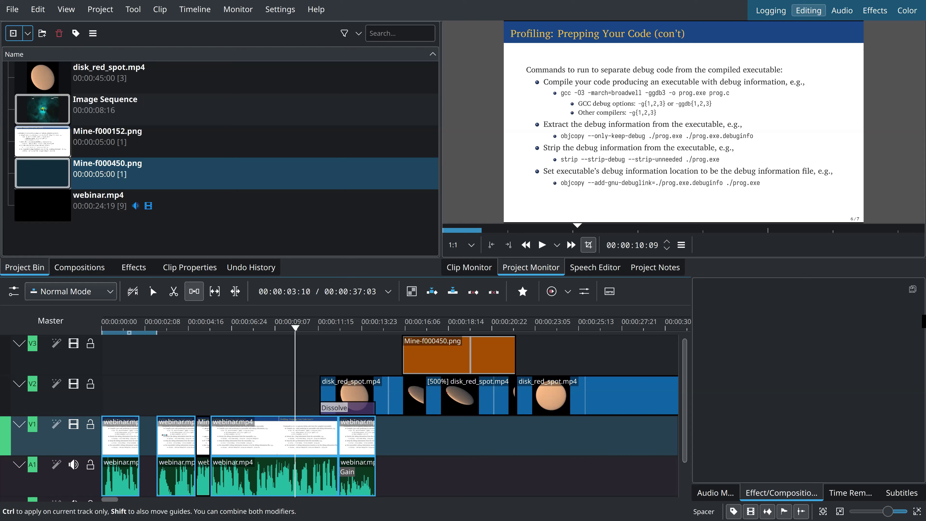
left_click(169, 436)
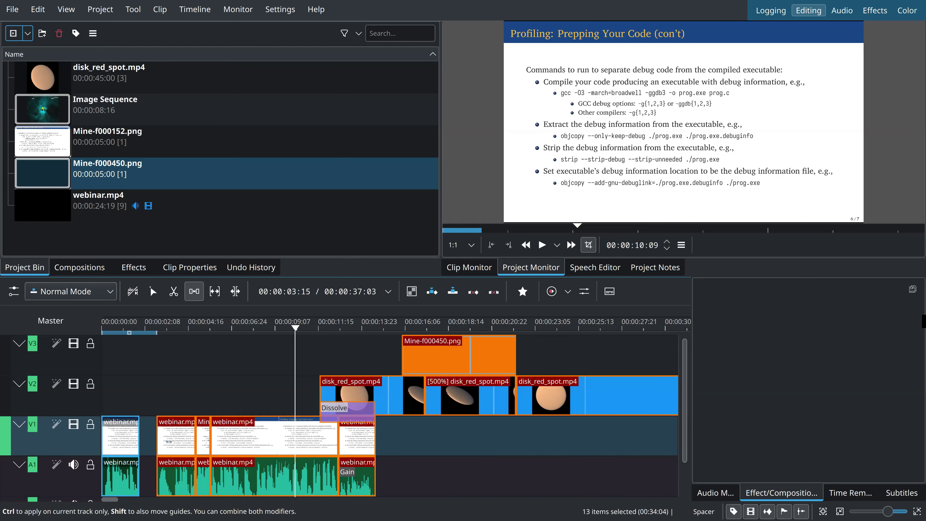
left_click_drag(168, 436, 145, 457)
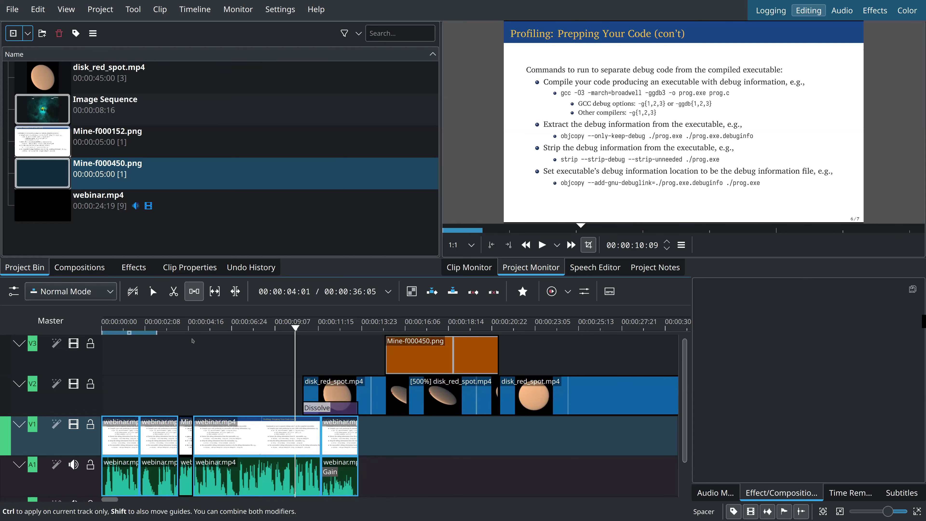
Step: Add a subtitle at 00:00:15:17, where the red dot shows at the disk's edge in the sped-up section
key("s")
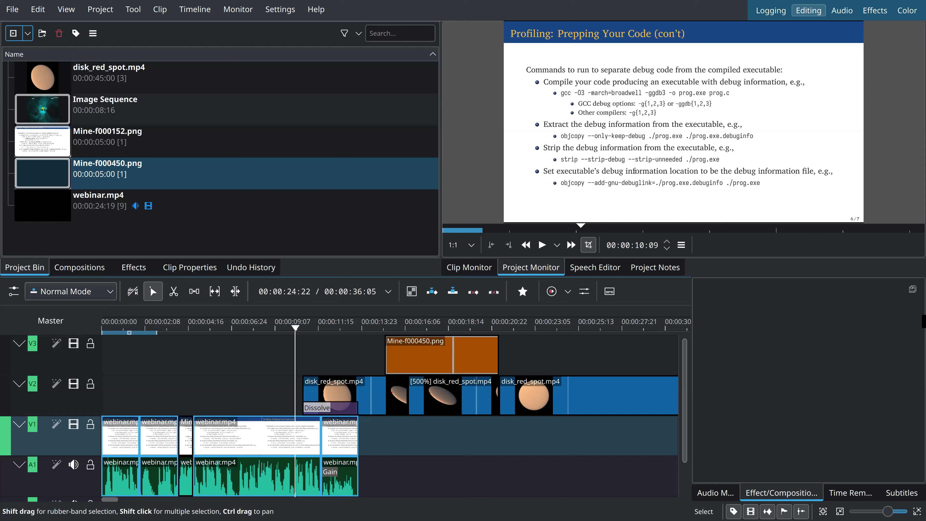
left_click(379, 445)
left_click(380, 445)
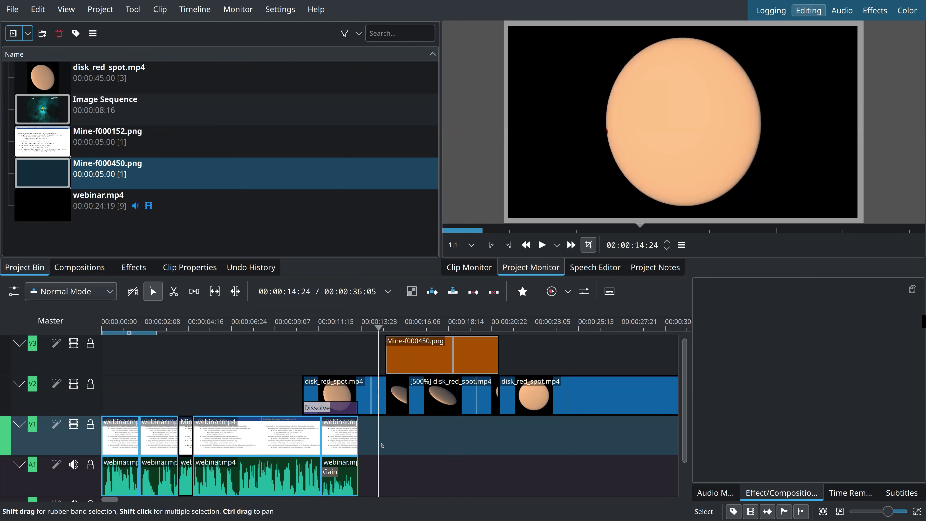
left_click(375, 447)
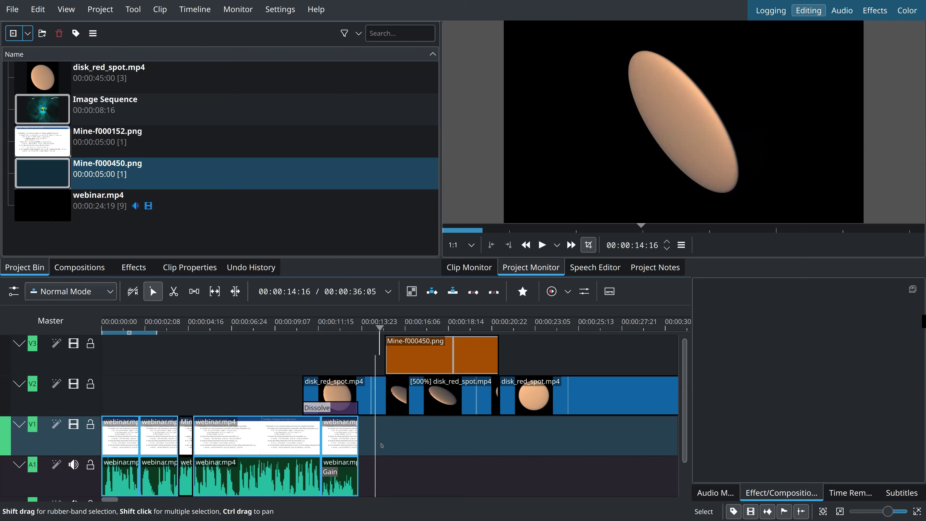
key("Right")
left_click(381, 445)
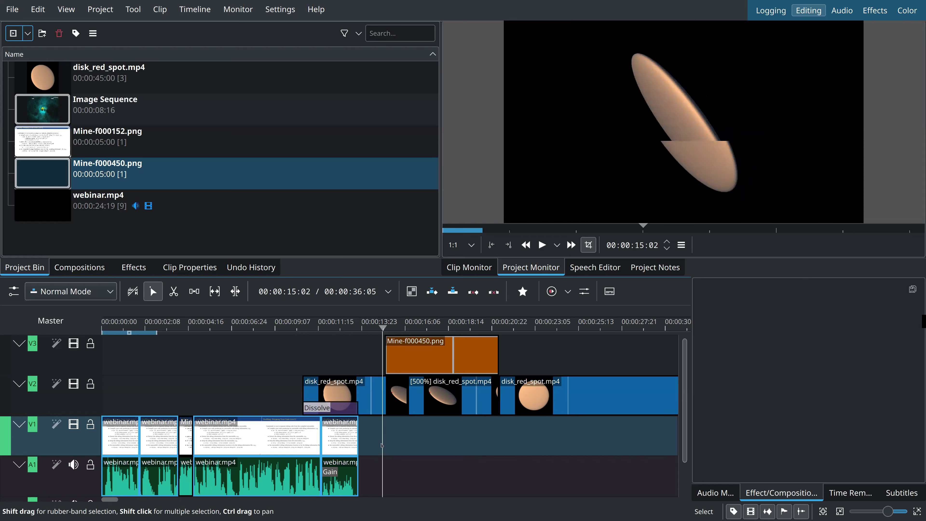
left_click(385, 445)
left_click(391, 443)
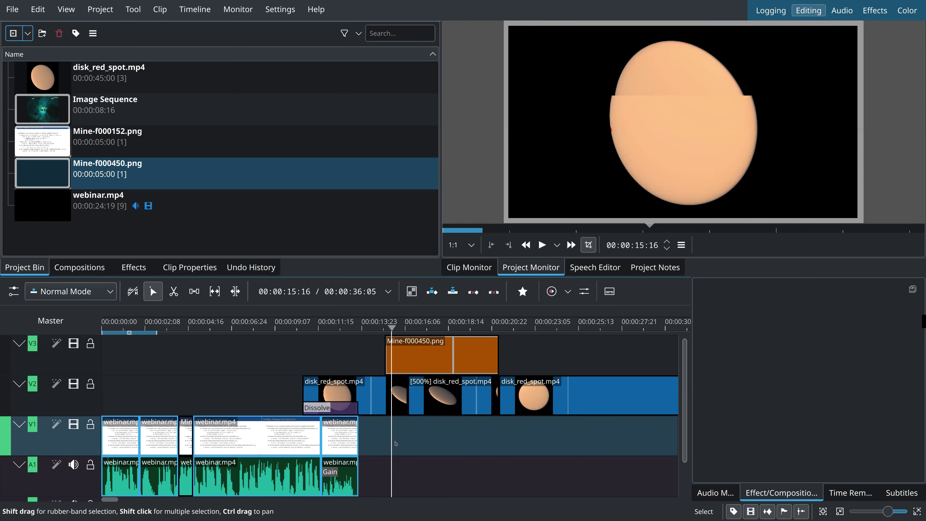
left_click(395, 443)
key("Left")
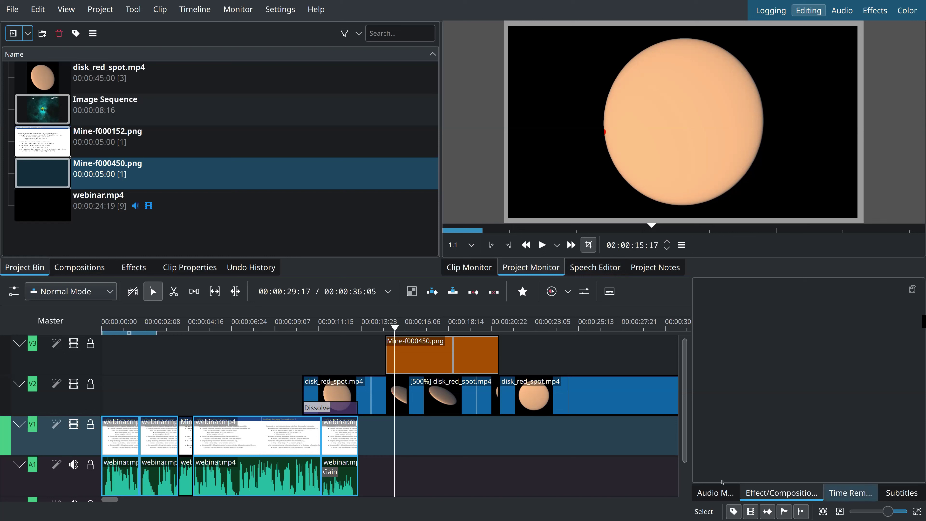
left_click(901, 493)
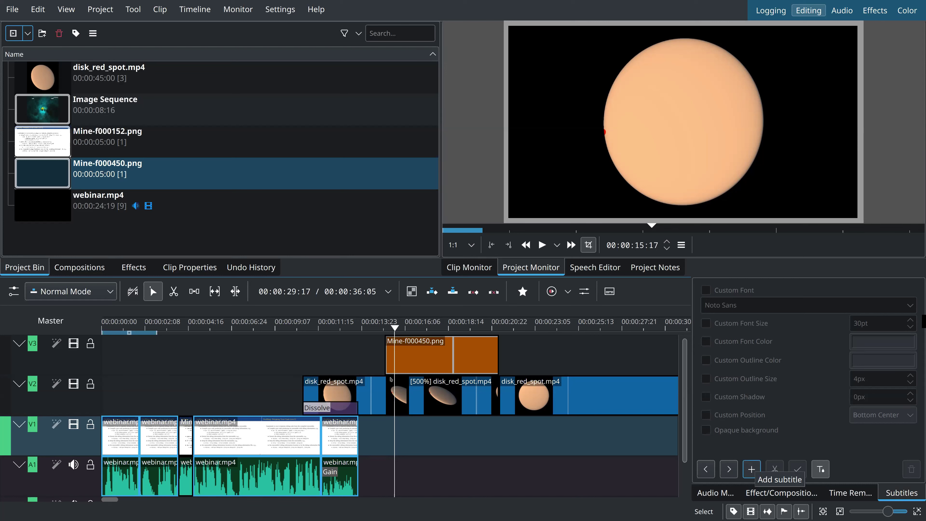
left_click(752, 470)
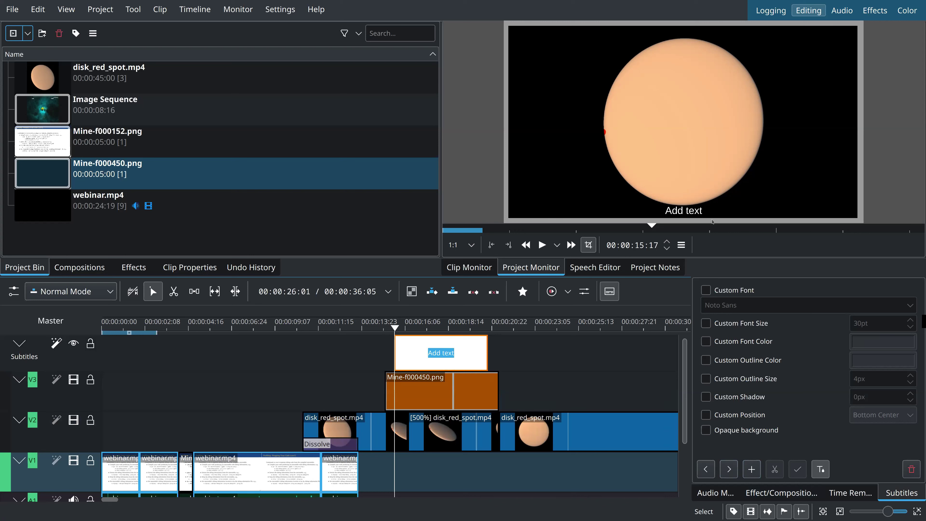
Step: Set the new subtitle's text to "Red dot is the end of the Y axis"
type("Red dot is thee end of the Y ")
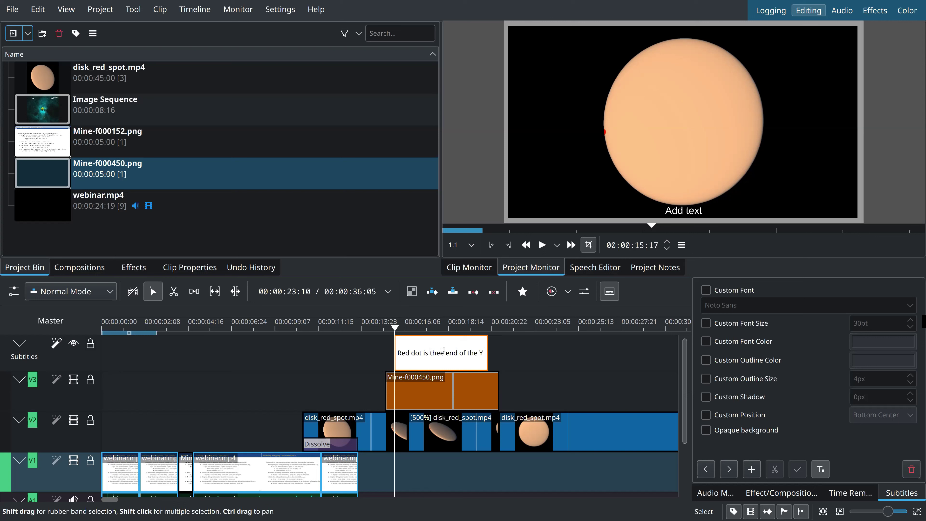
type("axis")
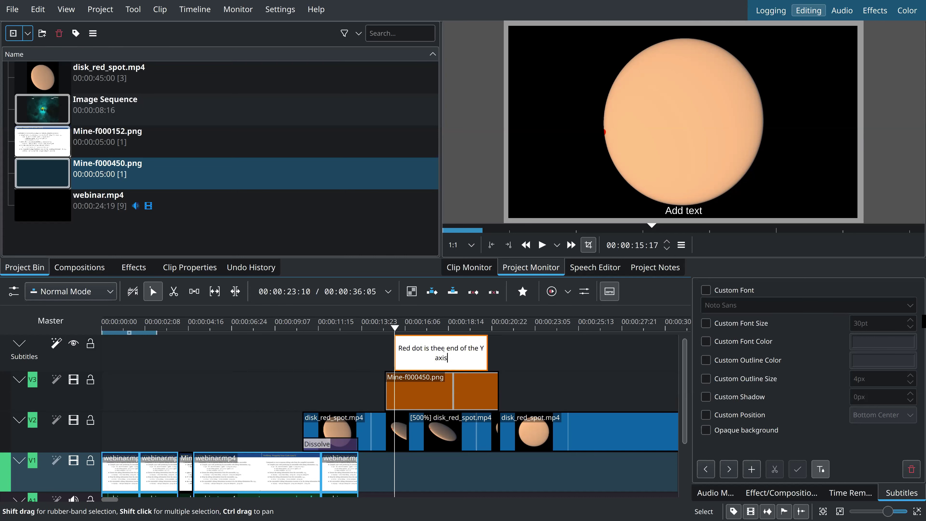
key("Up")
left_click(441, 350)
key("Delete")
key("Return")
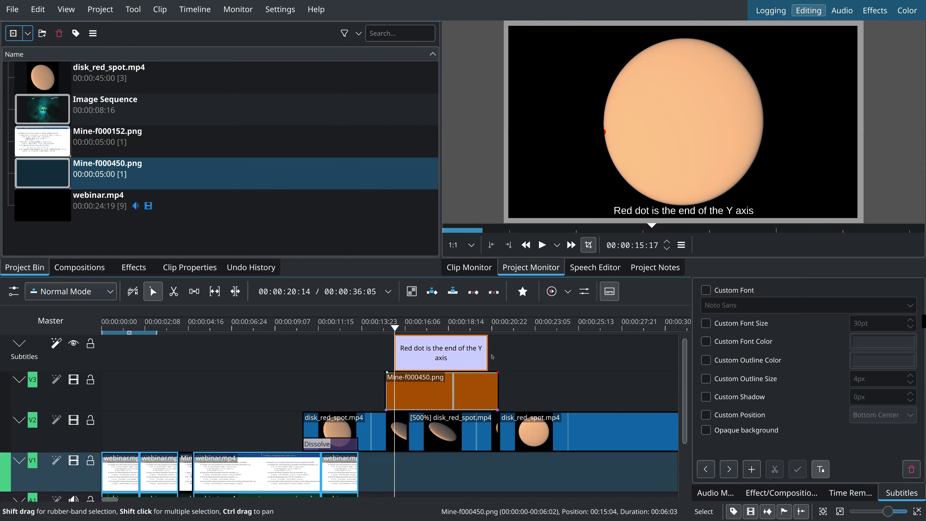
Step: Shorten the subtitle slightly at its end and play the section back from about 00:00:15:06
left_click_drag(493, 353, 472, 358)
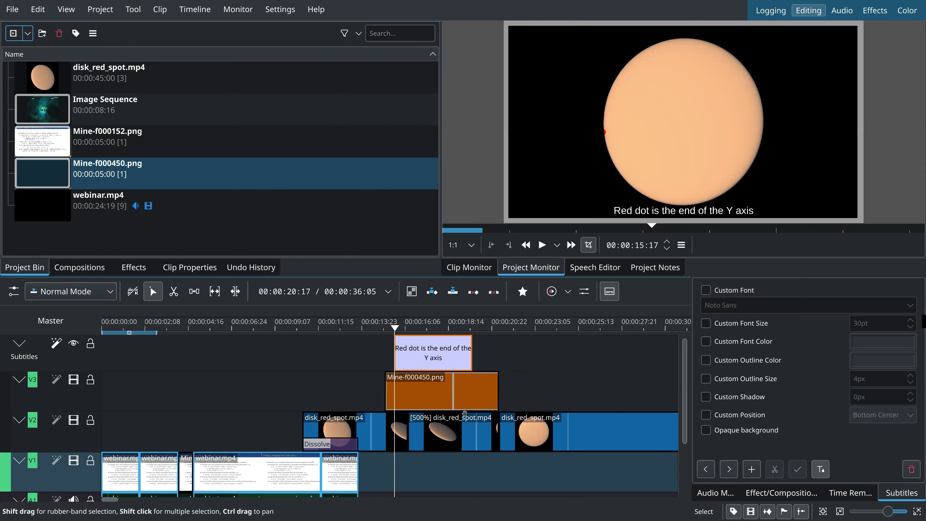
left_click(389, 472)
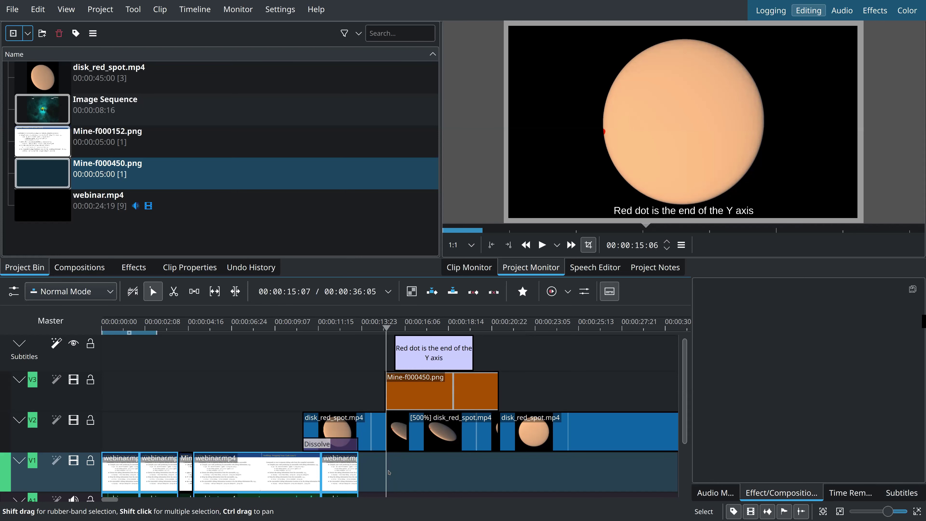
key("space")
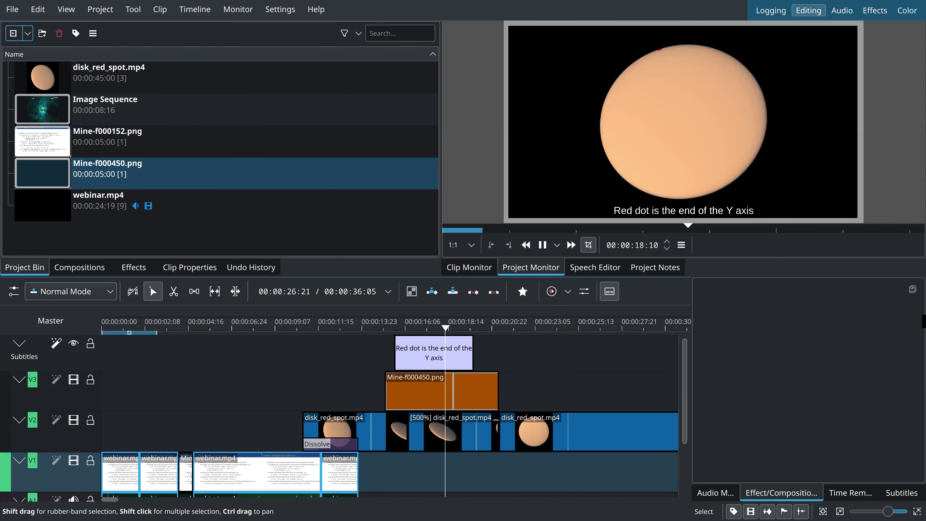
key("space")
Step: Open the subtitle's text for editing, review its style options, and return the playhead to 00:00:18:01 without changes
left_click(426, 350)
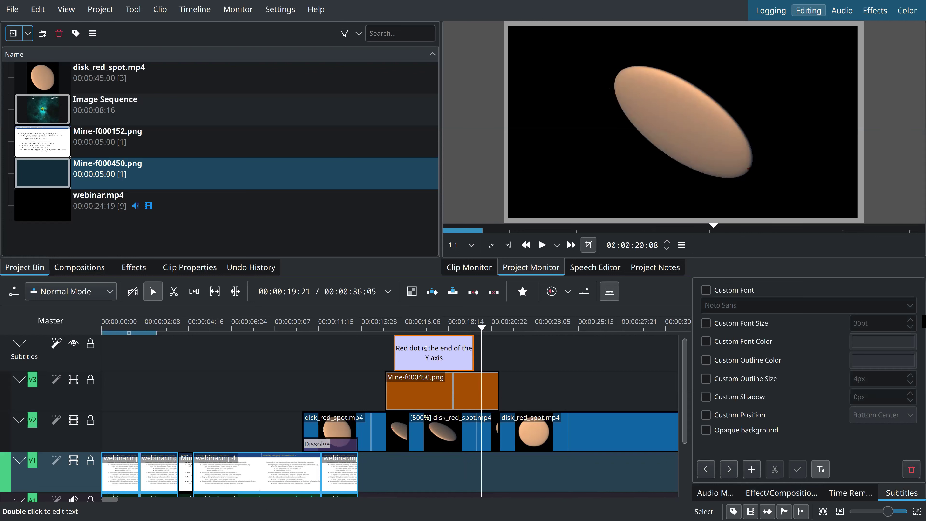
double_click(425, 348)
left_click(467, 366)
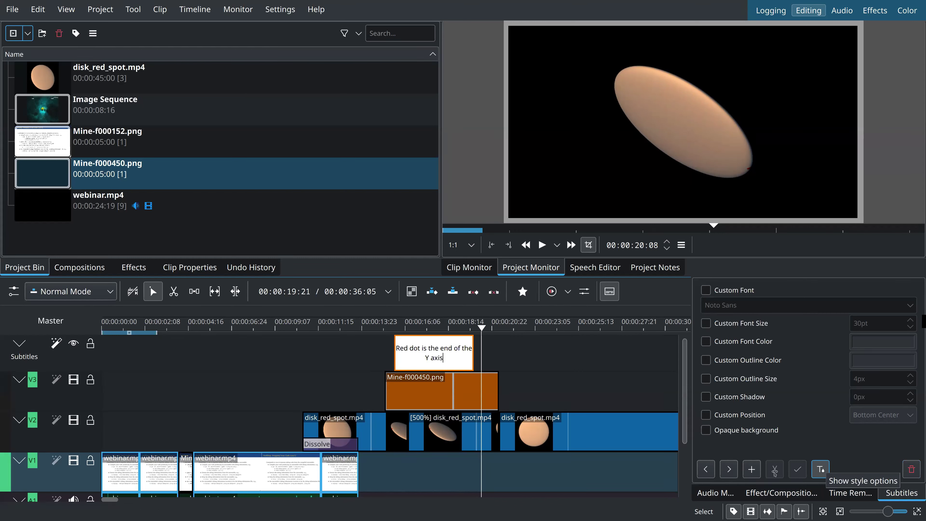
left_click(539, 366)
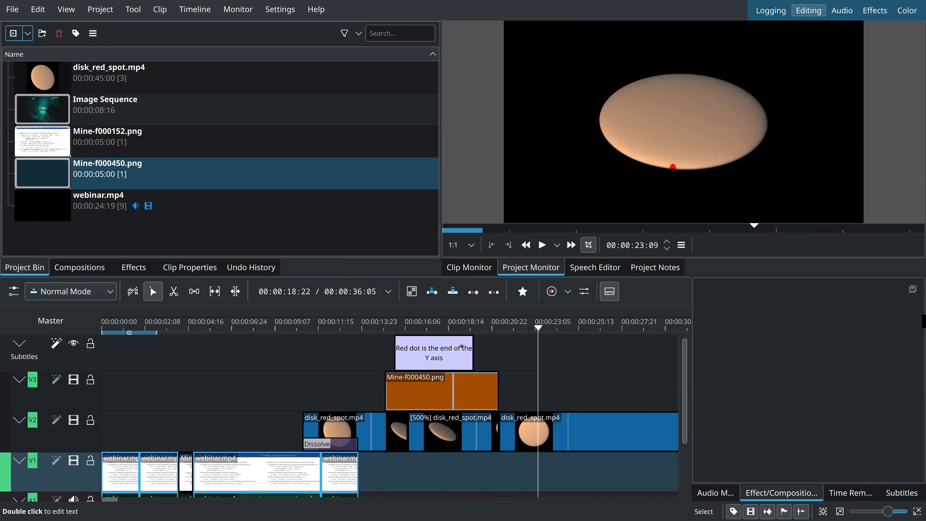
left_click(438, 330)
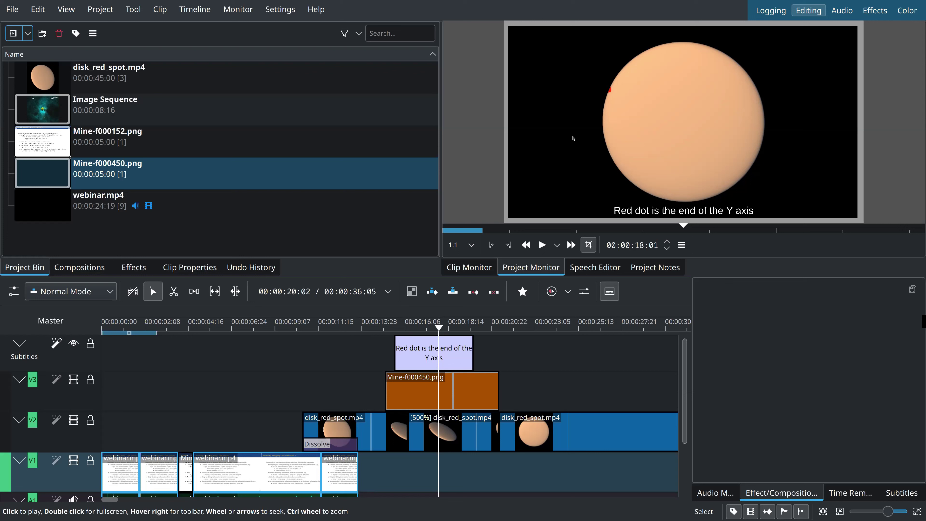
Step: Export the subtitles as Mine.srt to the Kdenlive folder
left_click(100, 9)
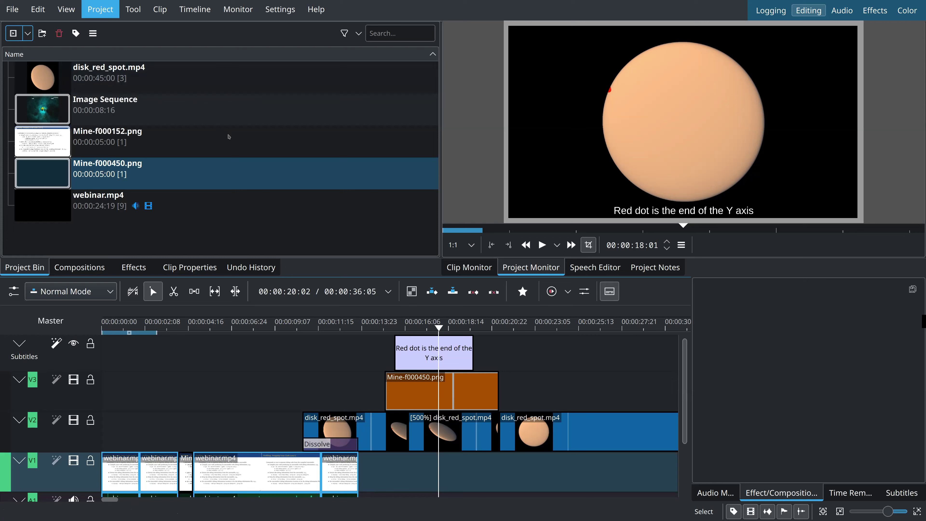
mouse_move(285, 144)
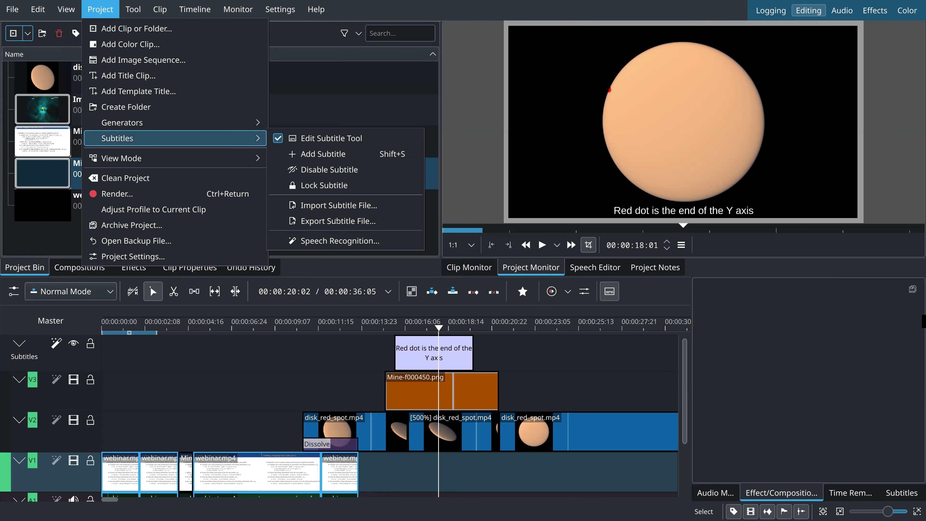
left_click(338, 205)
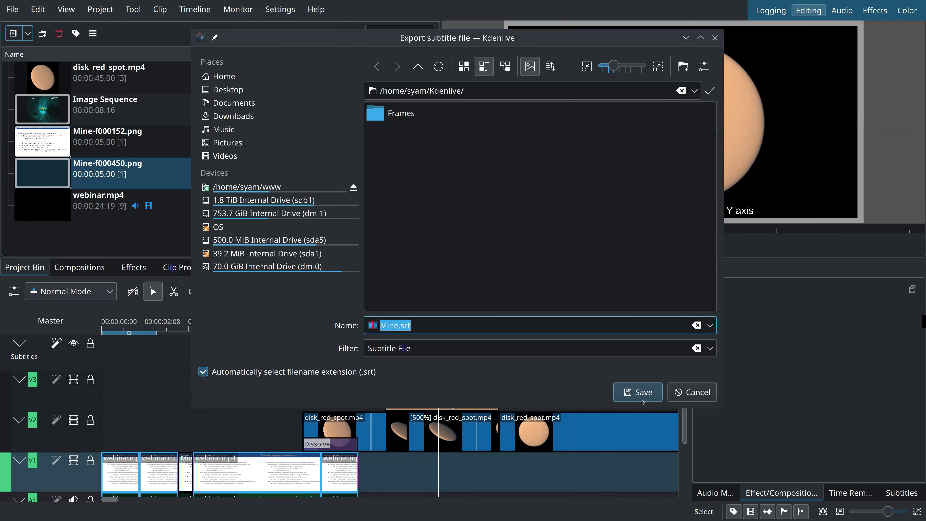
left_click(639, 393)
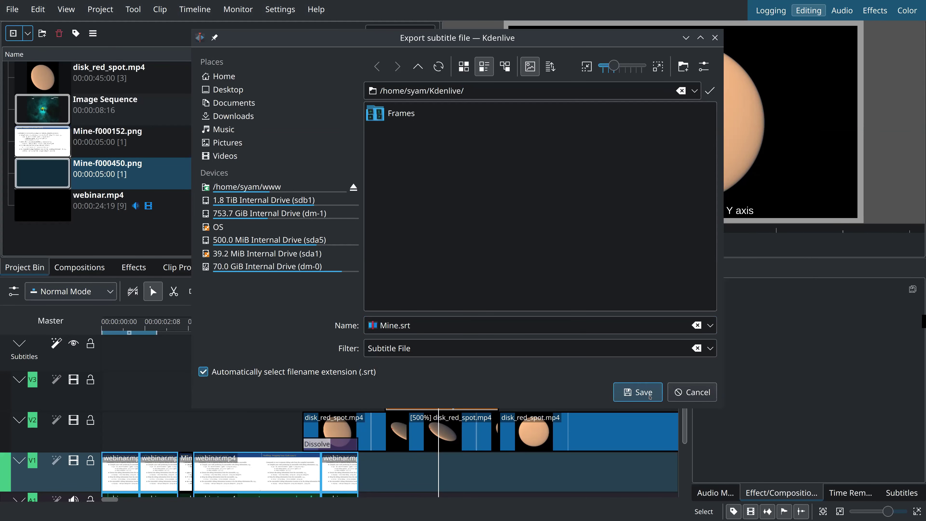
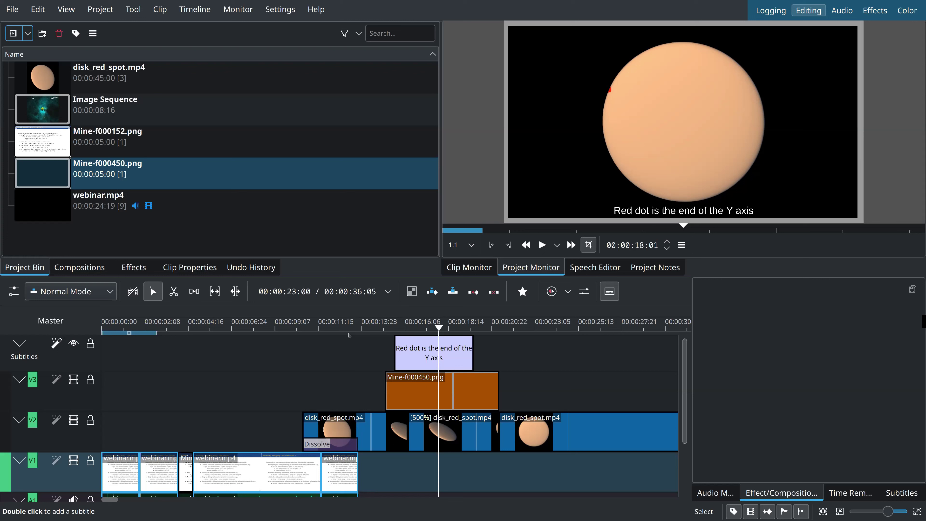
Step: Hide the subtitle track and play back from 00:00:16:20 to check the video without subtitles
left_click(74, 344)
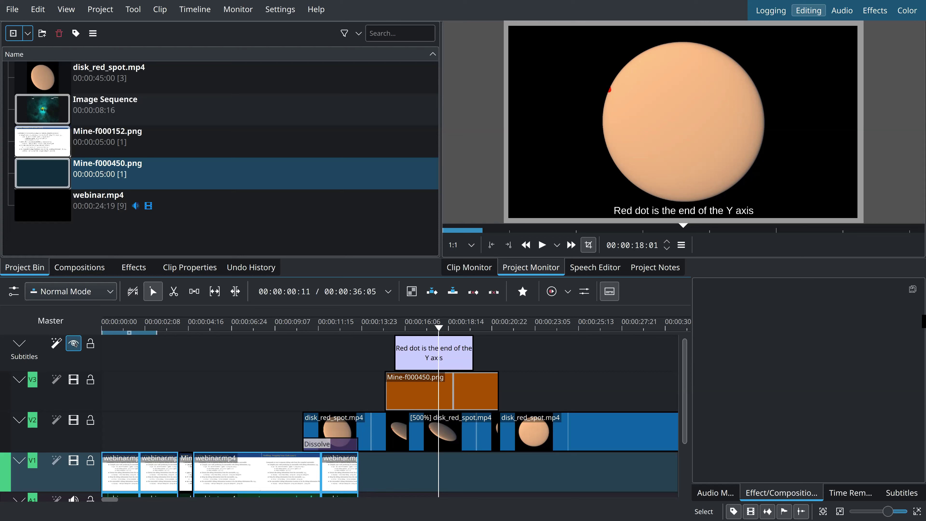
left_click(419, 323)
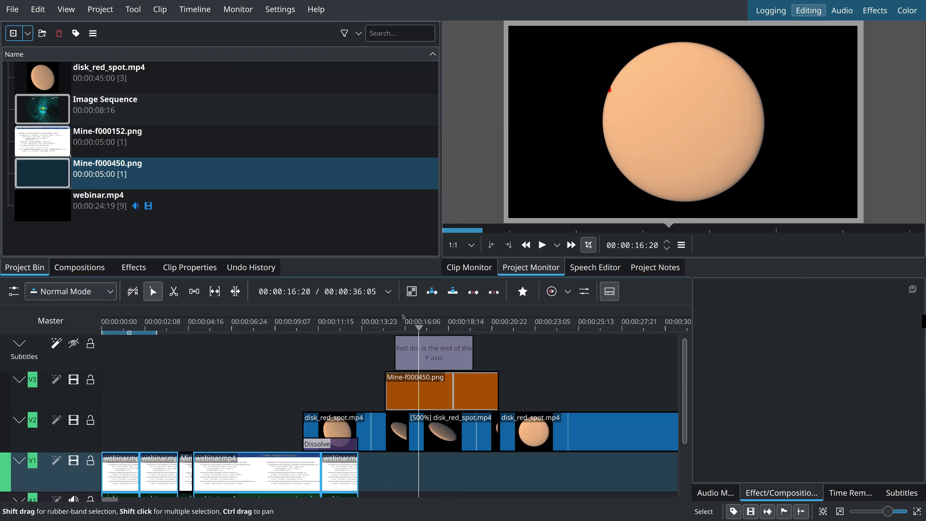
key("space")
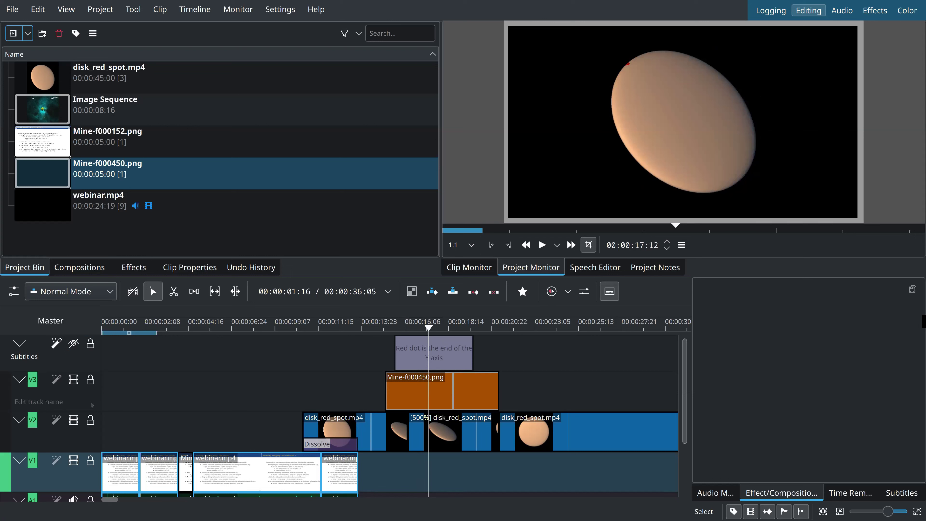
Step: Hide and show video track V3, and mute and unmute audio track A1
left_click(74, 380)
left_click(74, 380)
scroll(73, 433, "down", 2)
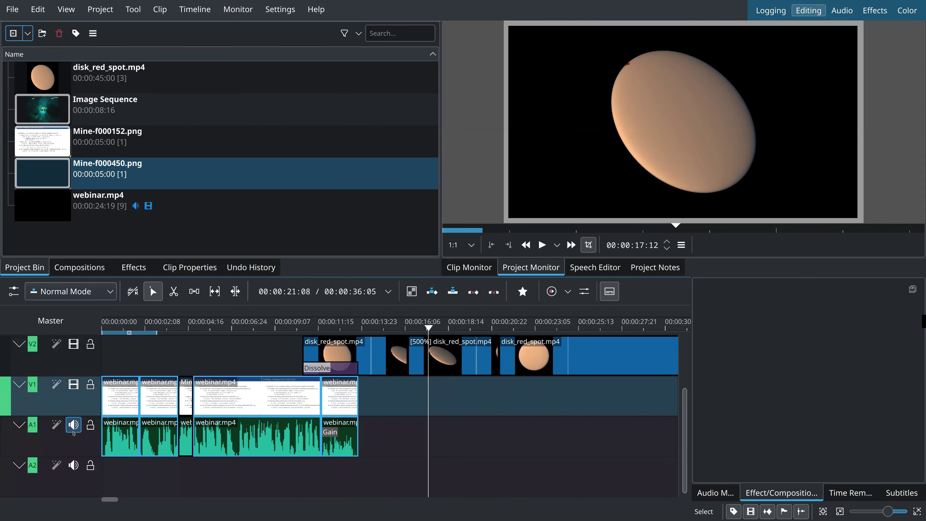
left_click(73, 425)
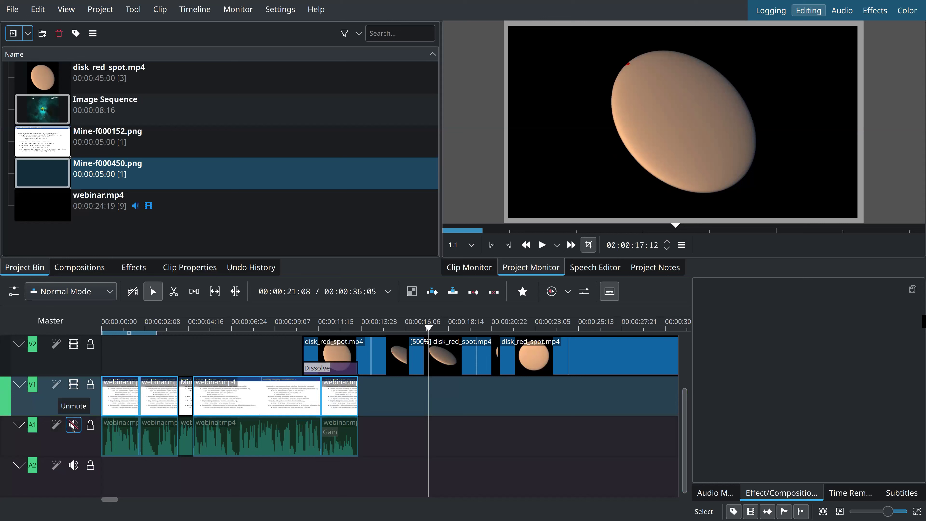
left_click(73, 425)
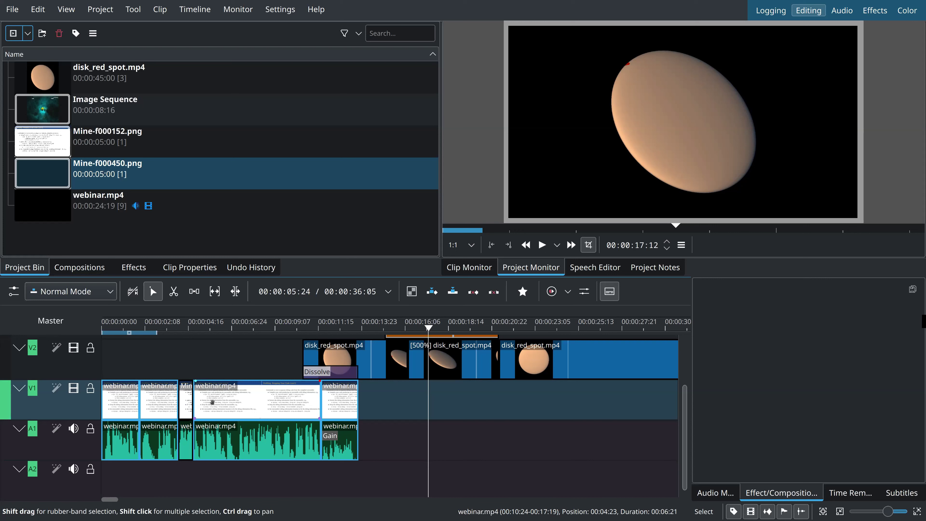
Step: Disable the Mine-f000152.png clip on track V1 and scrub across it to check the result
left_click(186, 401)
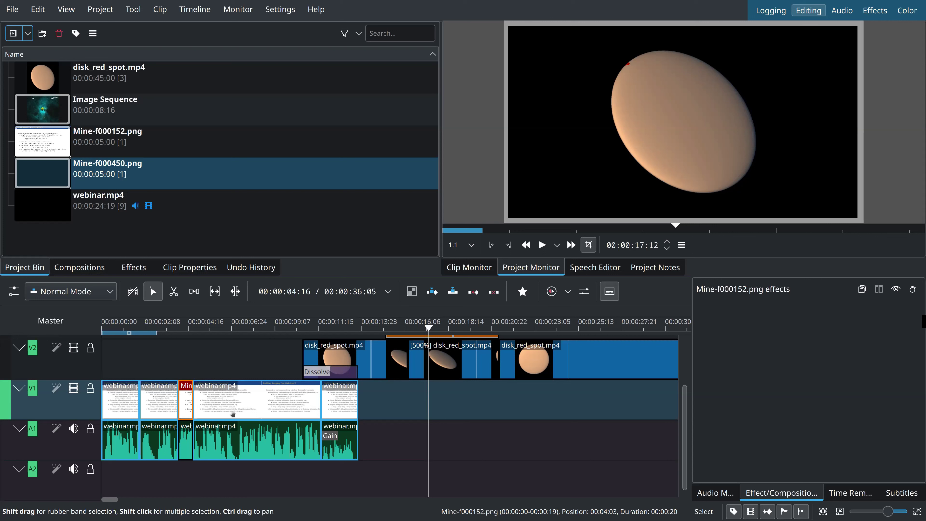
left_click(181, 365)
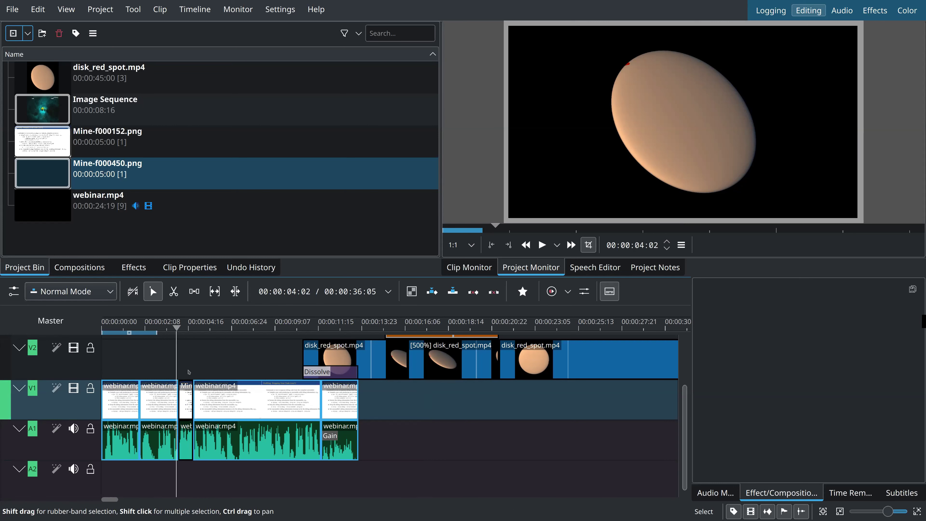
left_click(187, 392)
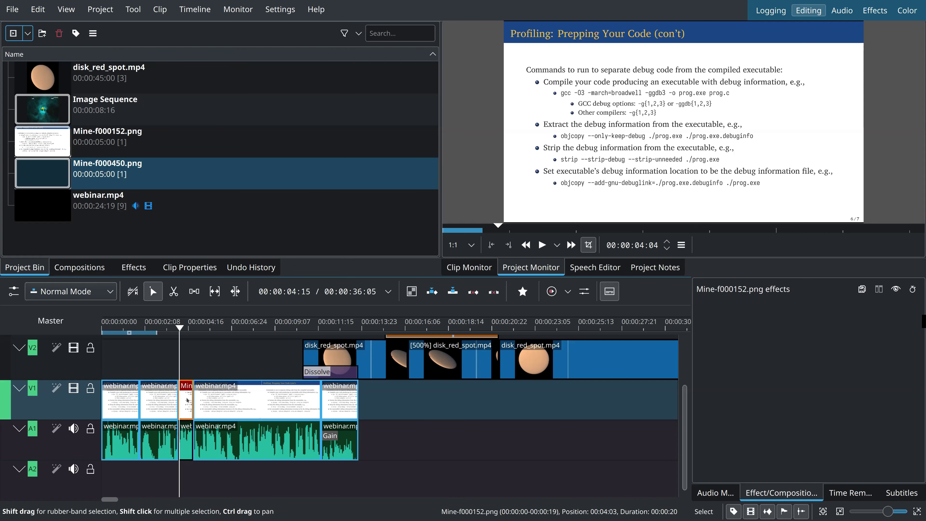
right_click(187, 399)
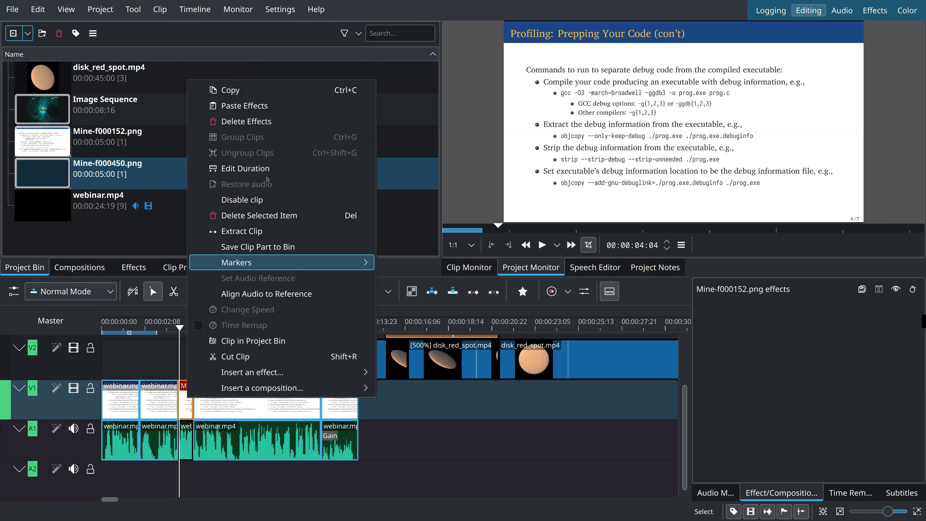
left_click(261, 201)
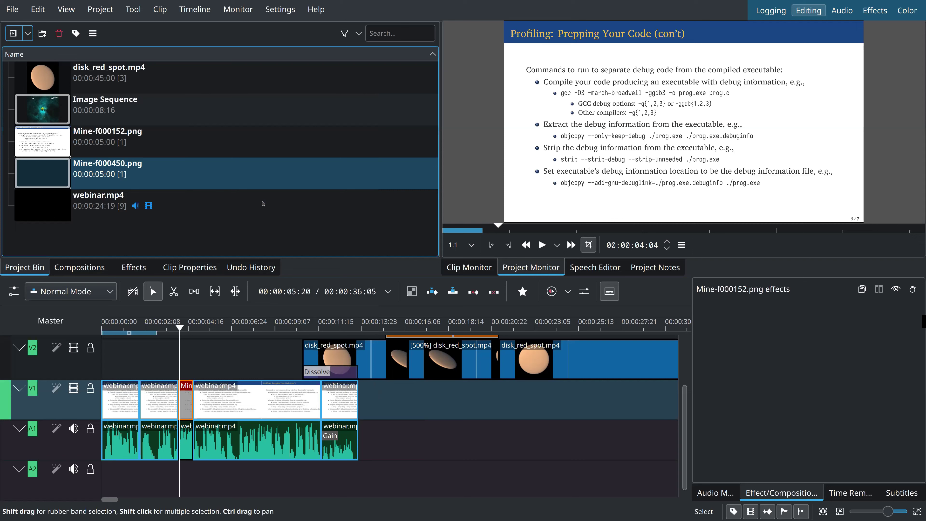
left_click(178, 369)
left_click_drag(178, 369, 197, 367)
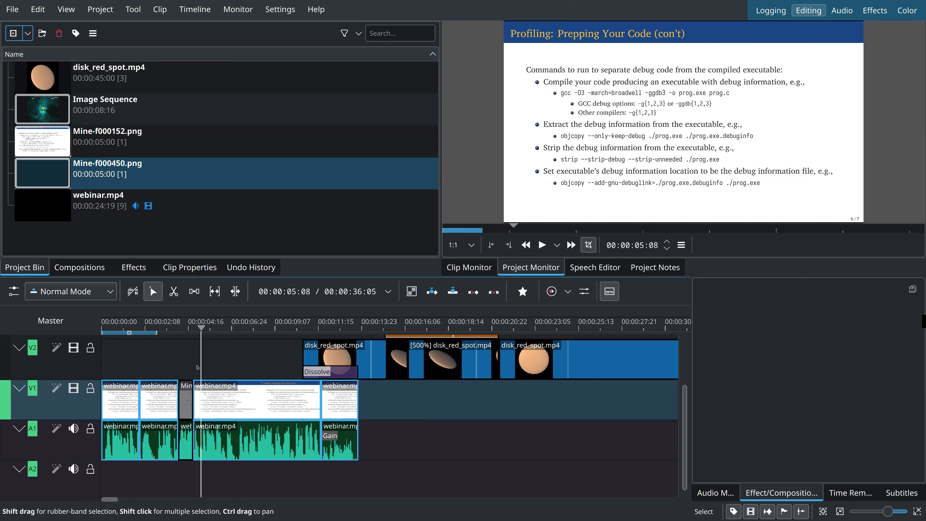
Step: Re-enable the disabled Mine-f000152.png clip on track V1
left_click(185, 405)
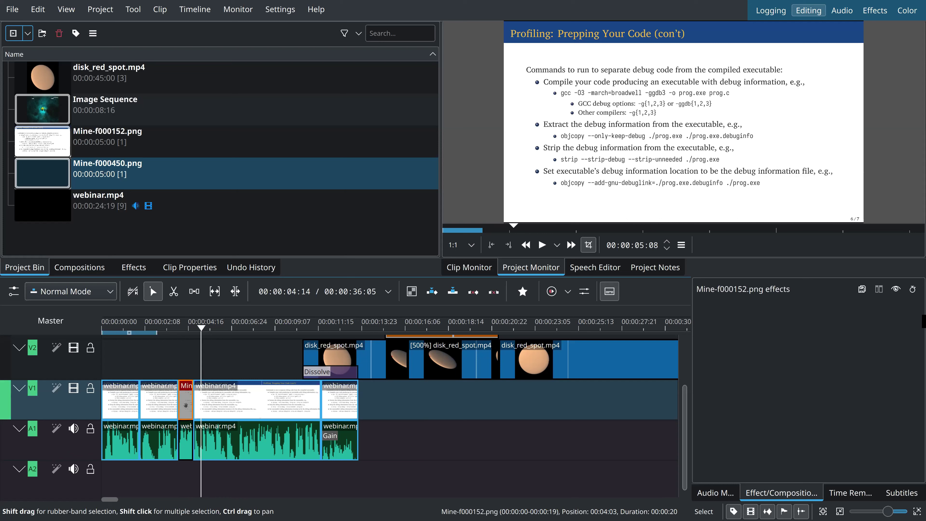
right_click(187, 404)
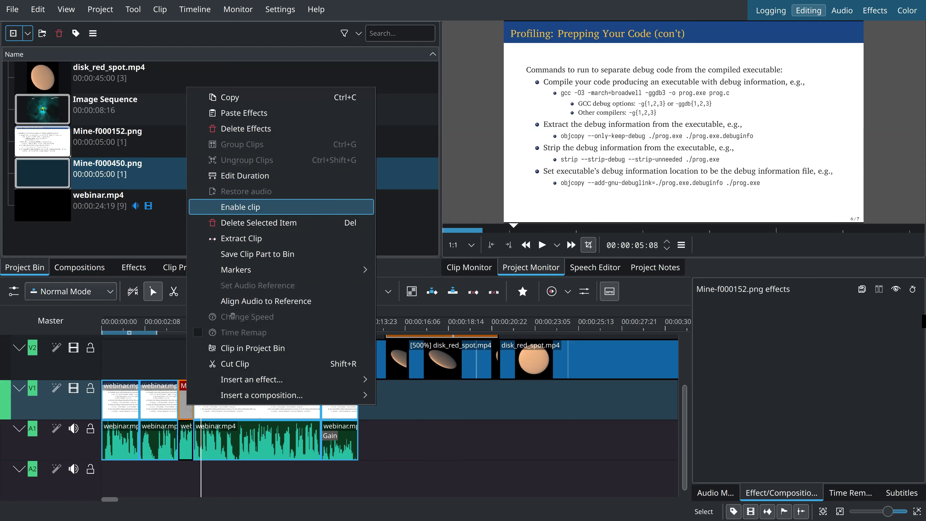
key("Return")
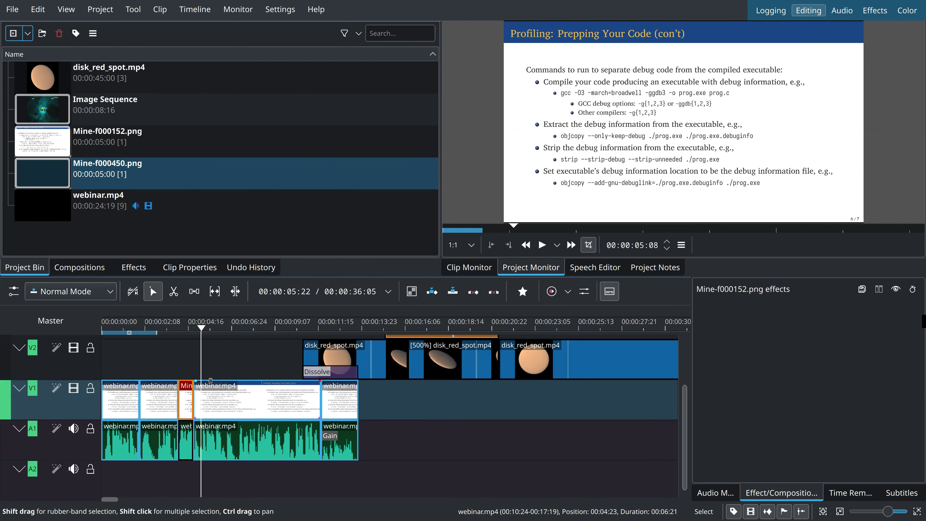
Step: Switch to the audio editing slide, open the linked Audacity website to look at it, and return to Kdenlive
key("alt+Tab")
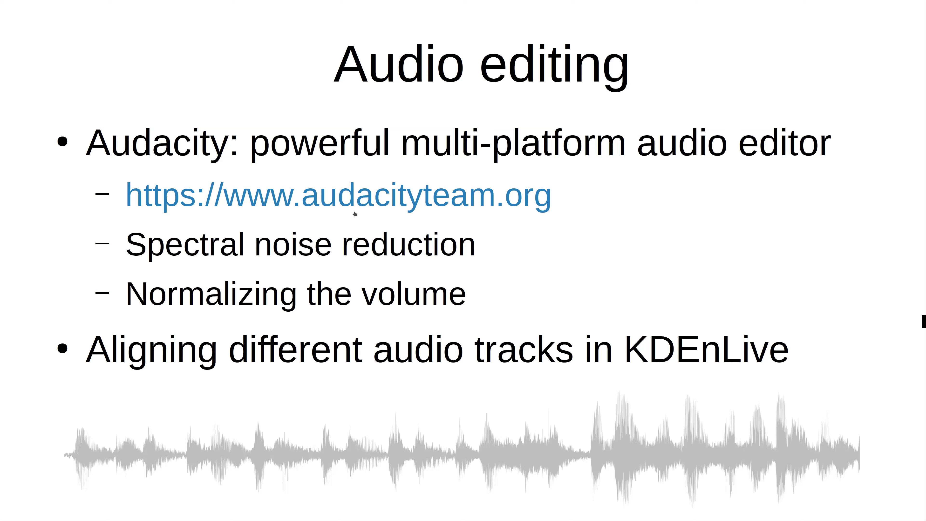
left_click(366, 214)
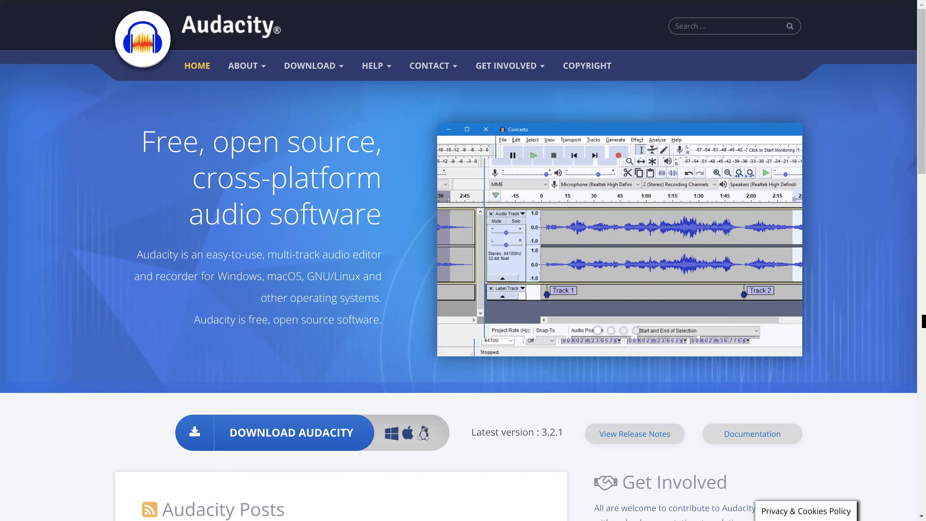
key("alt+Tab")
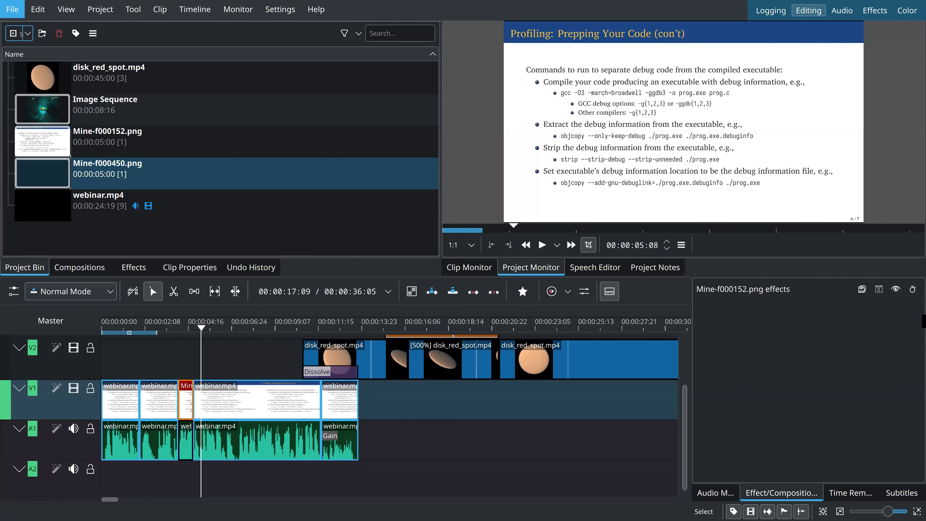
Step: Create a new project with the 4K UHD 2160p 25 fps profile, saving the changes to Mine.kdenlive
key("alt+f")
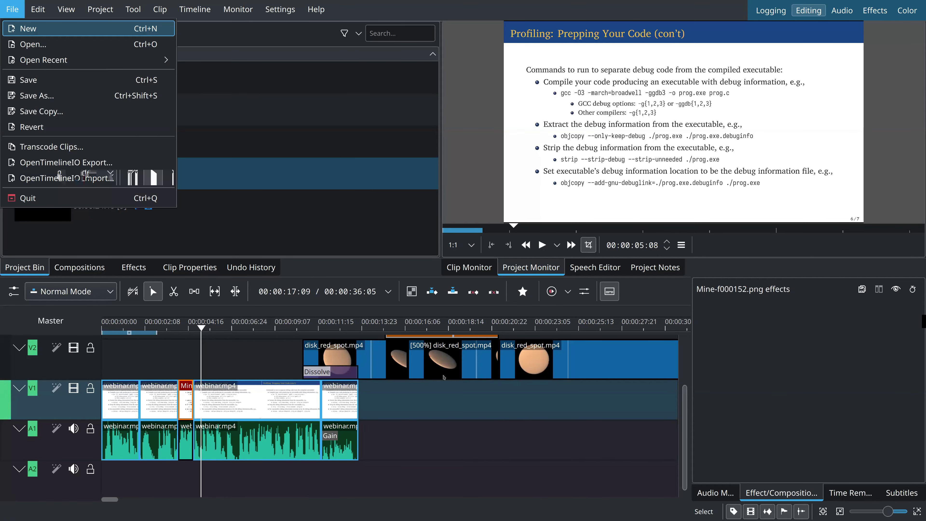
key("Return")
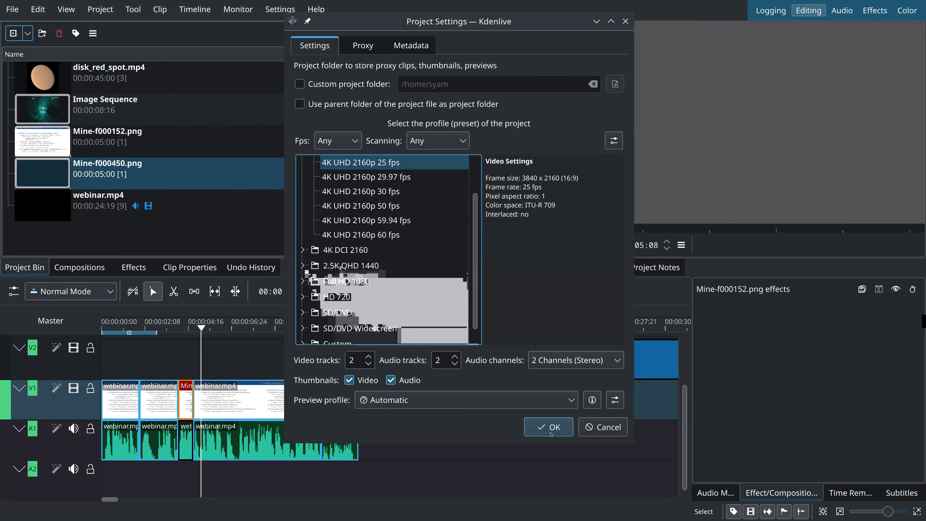
key("Return")
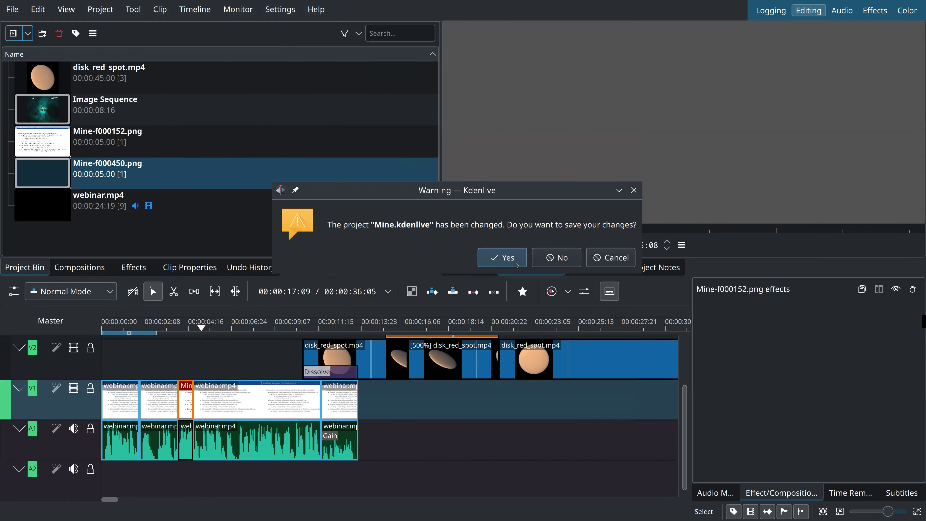
left_click(502, 257)
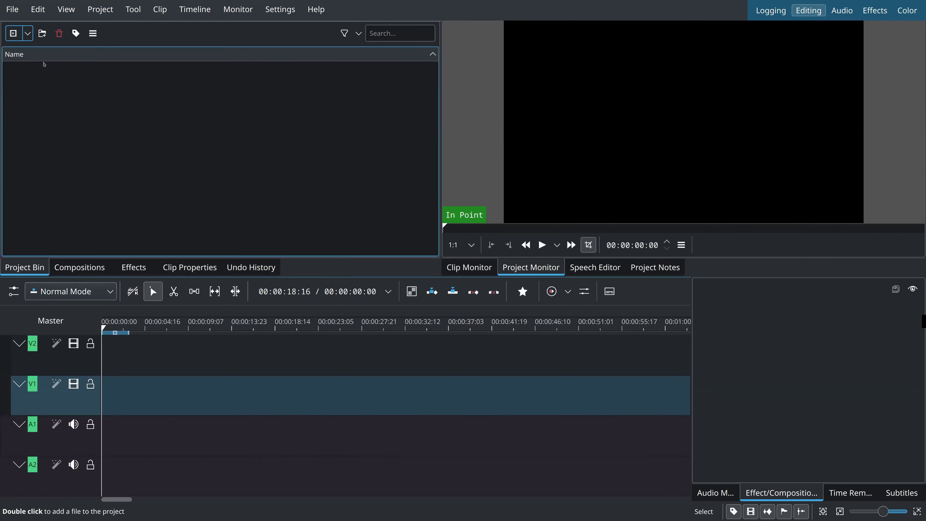
Step: Import myvideo_smartphone.mp4 from the Kdenlive folder into the project bin, declining the switch to a new profile
left_click(26, 33)
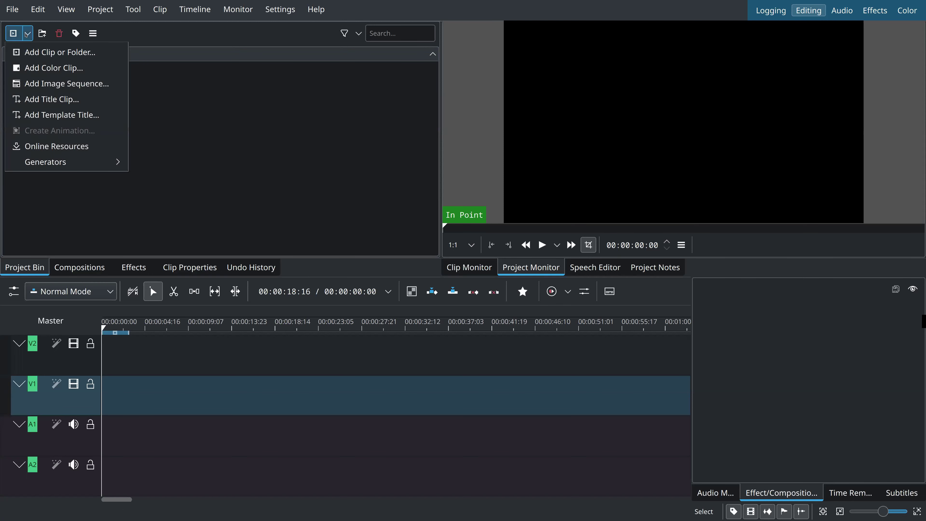
left_click(34, 52)
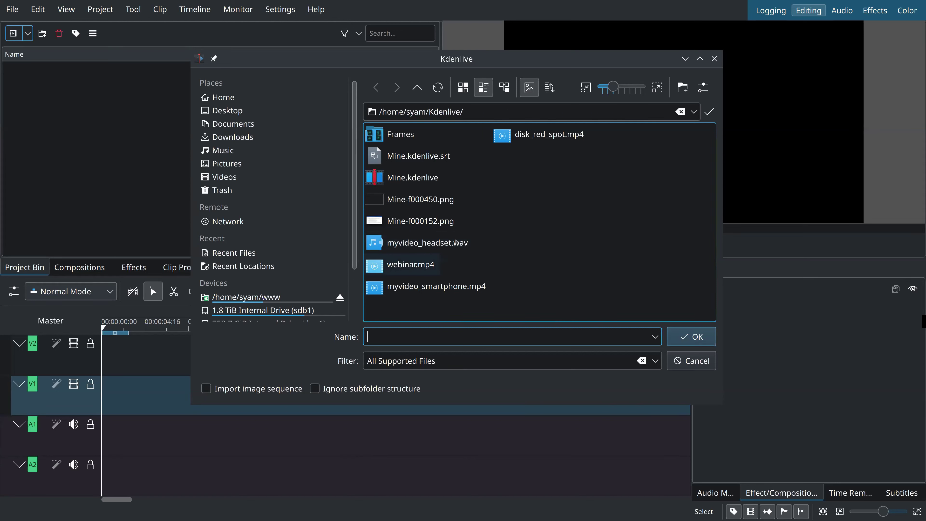
left_click(460, 293)
left_click(692, 341)
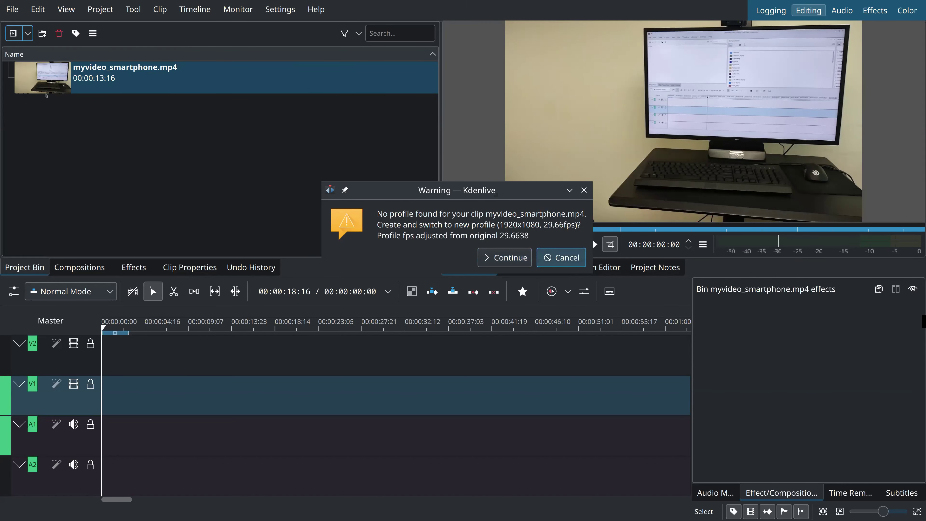
key("Return")
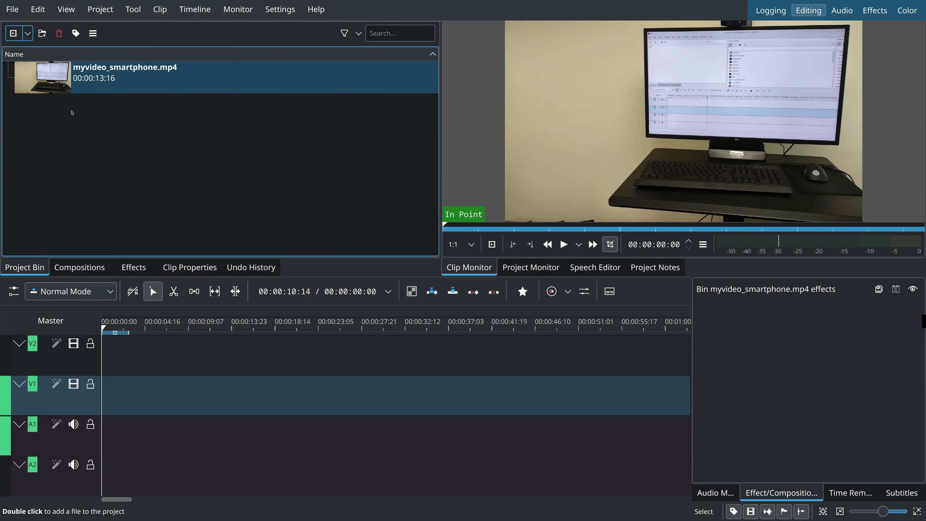
Step: Preview part of myvideo_smartphone.mp4 and place the clip on tracks V1 and A1 starting at about 00:00:04:16
left_click(77, 99)
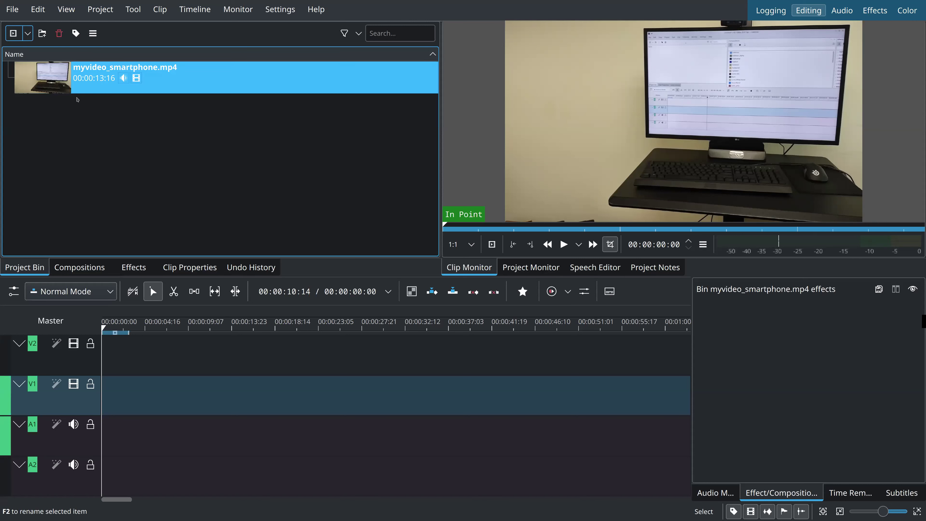
left_click(564, 244)
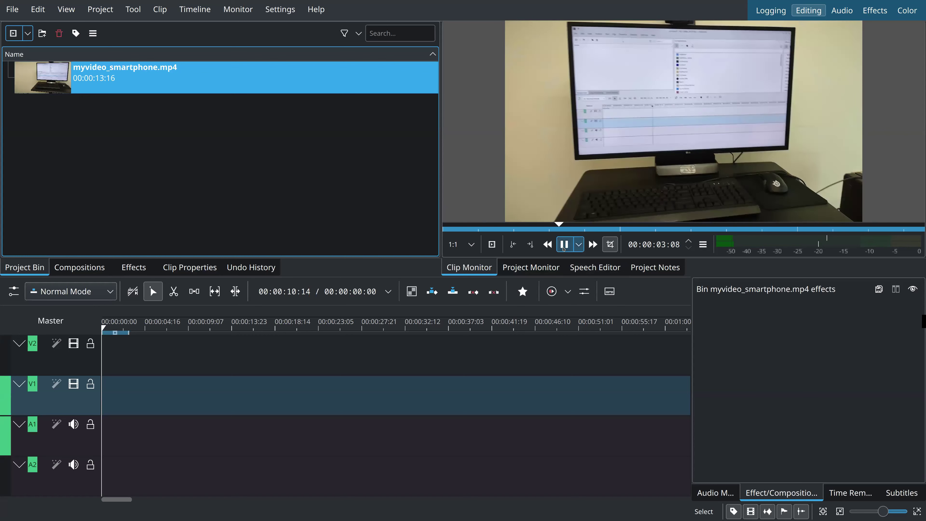
left_click(563, 245)
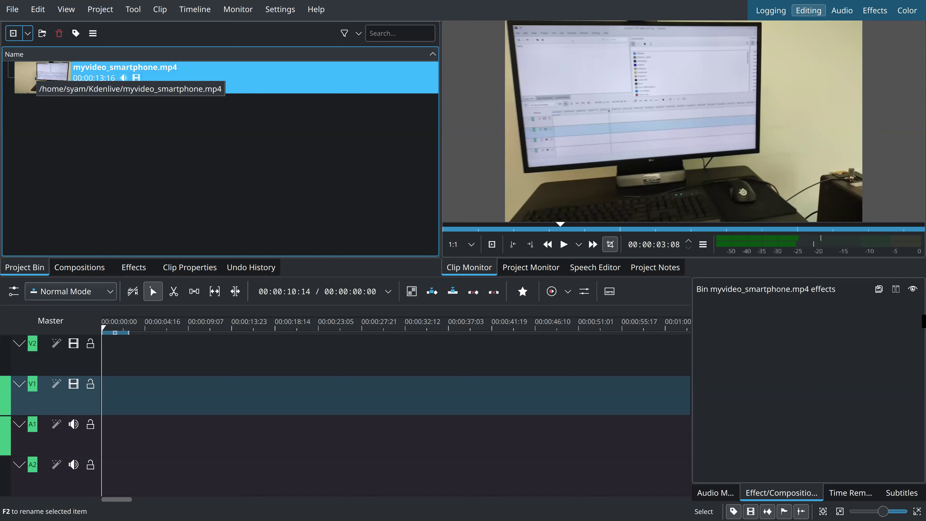
left_click_drag(58, 101, 147, 398)
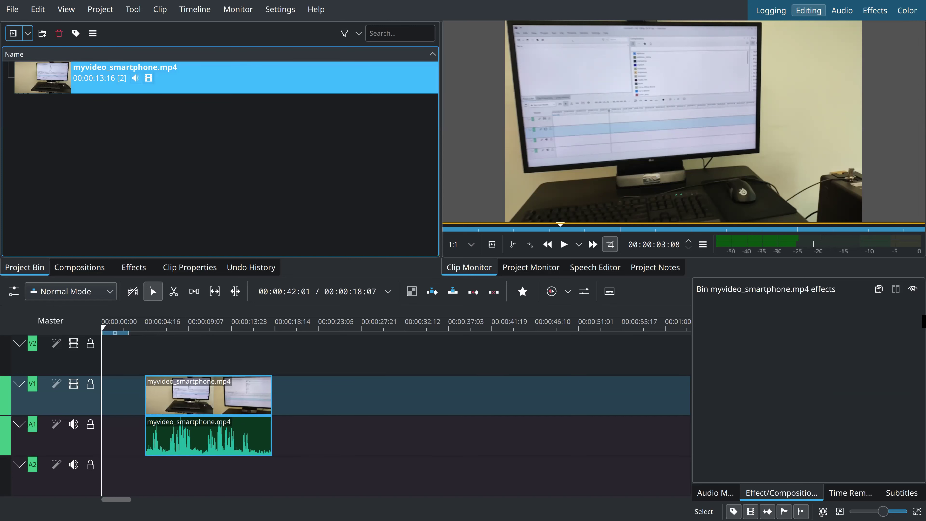
scroll(416, 406, "up", 3)
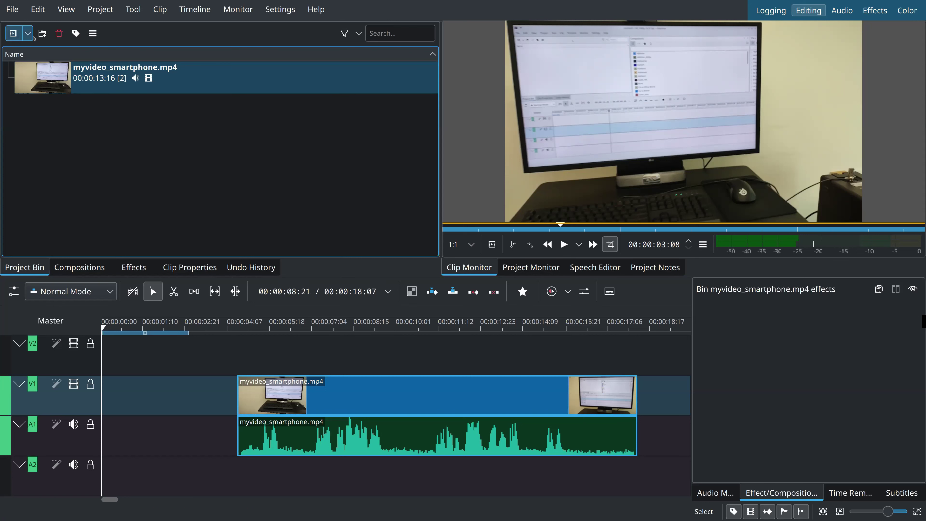
Step: Cancel adding another clip in Kdenlive, then switch to Audacity and open myvideo_headset.wav from the Kdenlive folder
left_click(13, 33)
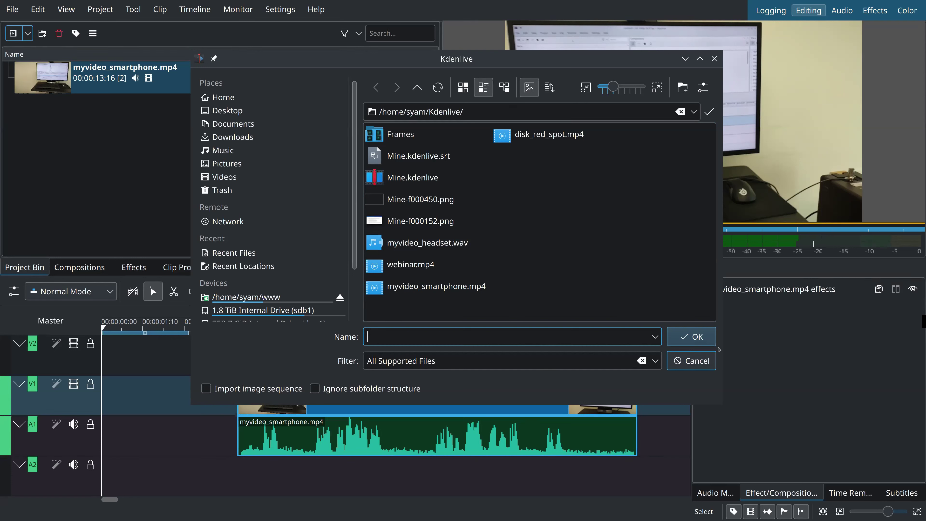
left_click(691, 361)
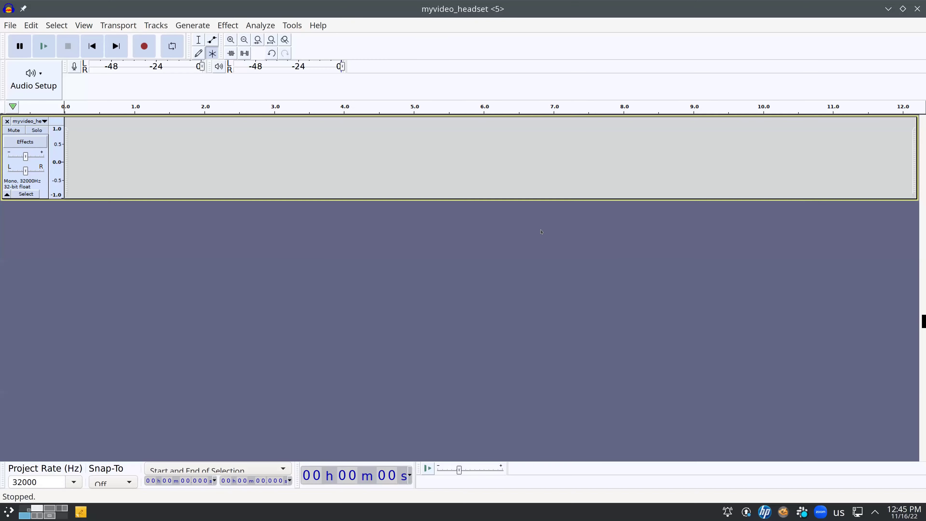
left_click(10, 25)
left_click(28, 55)
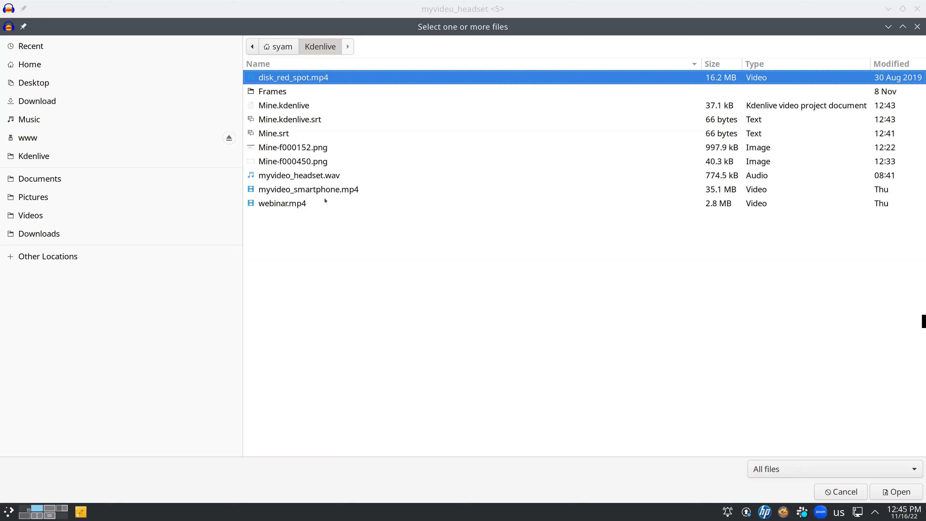
left_click(323, 176)
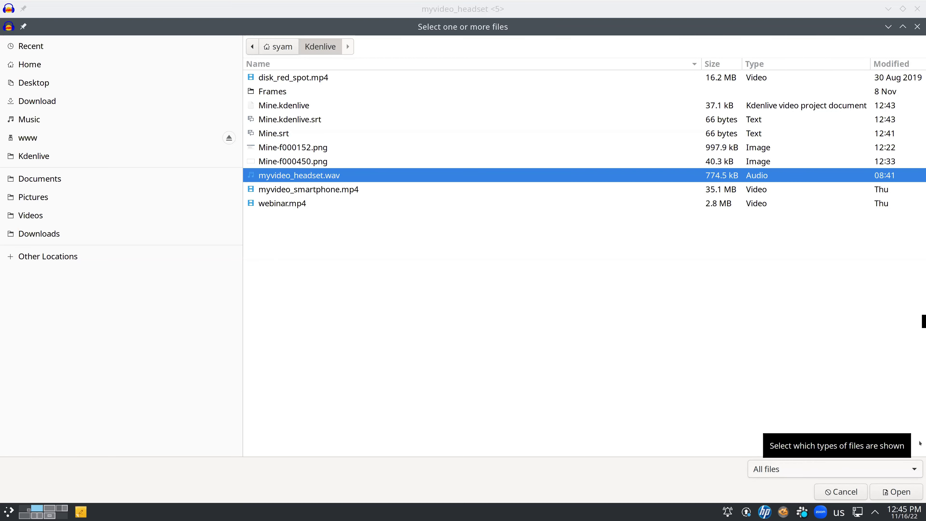
left_click(892, 492)
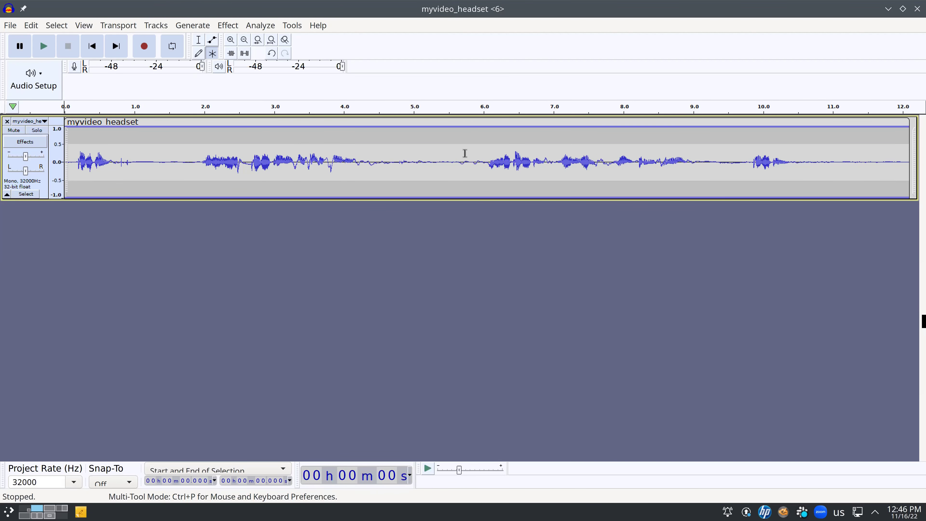
Step: Amplify the entire myvideo_headset clip by 10.131 dB for a new peak amplitude of 0.0 dB
left_click(265, 122)
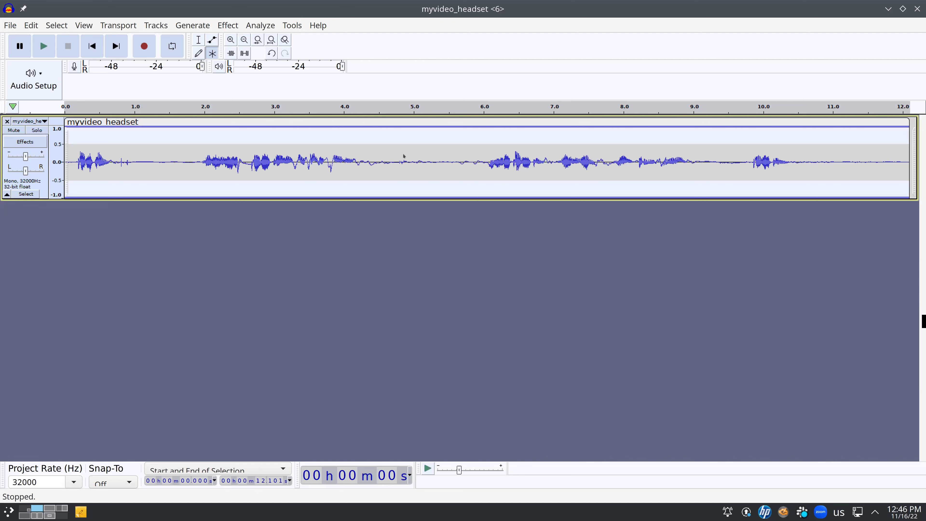
left_click(230, 26)
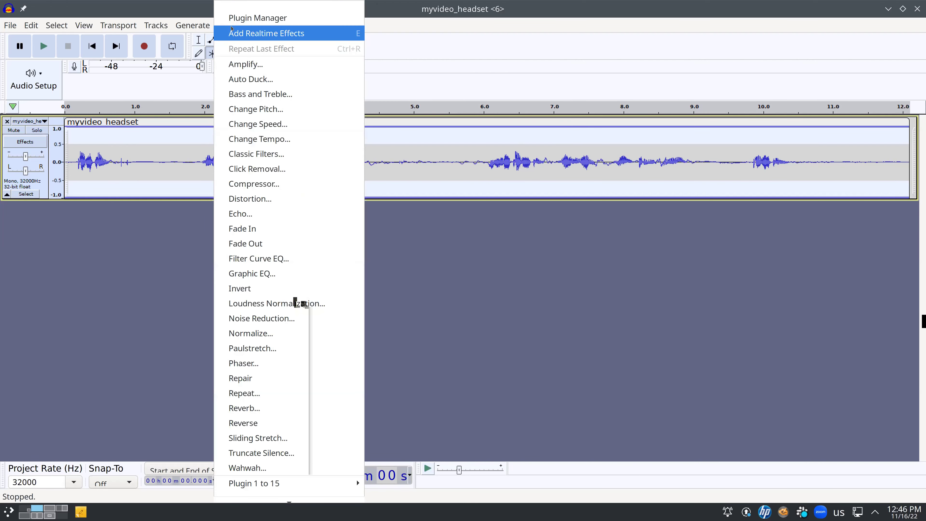
left_click(237, 65)
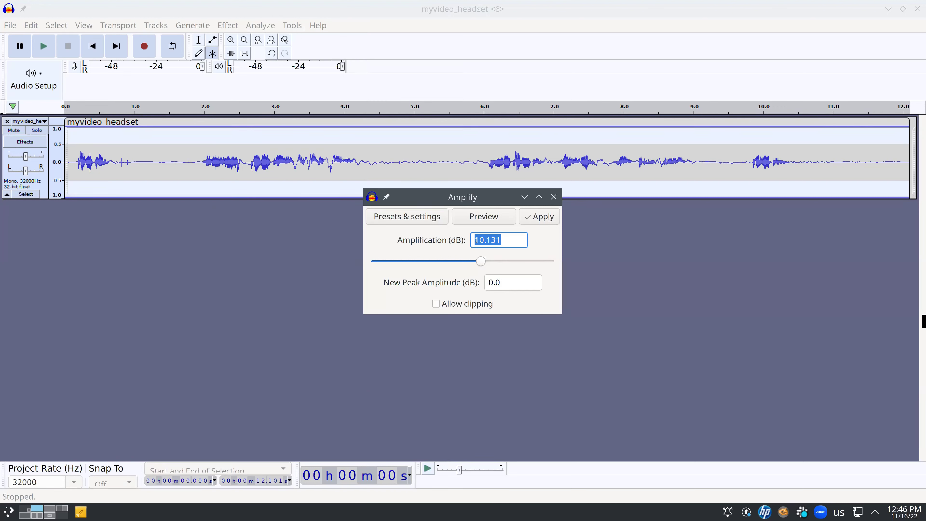
left_click(549, 217)
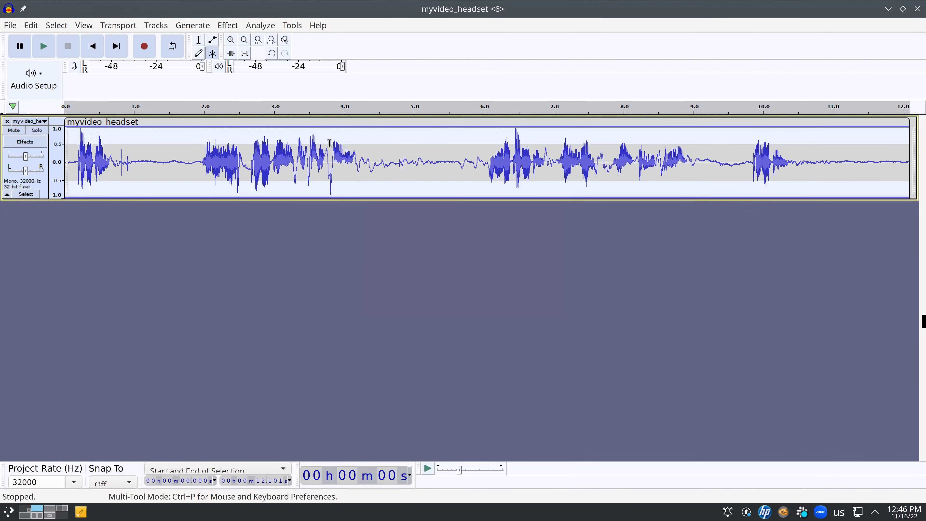
Step: Play back the amplified audio from about 4.6 seconds to listen for background noise
left_click(411, 168)
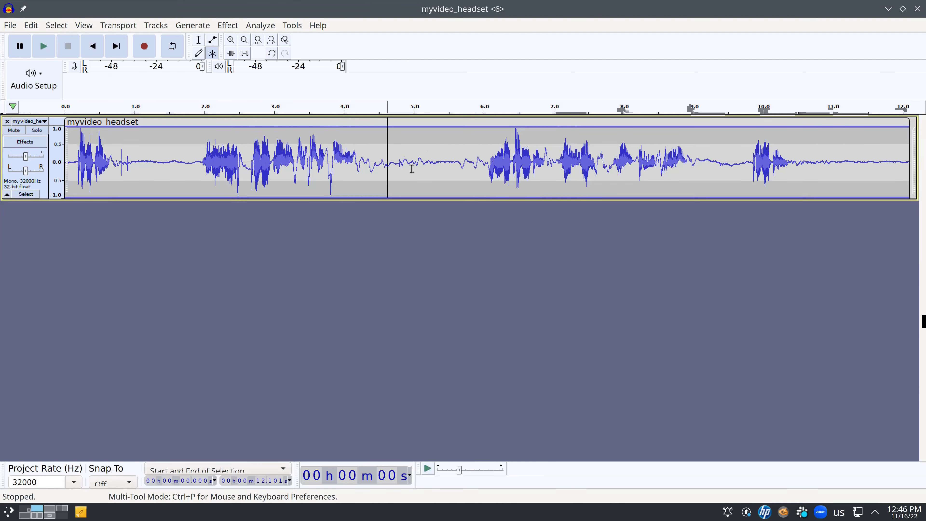
key("space")
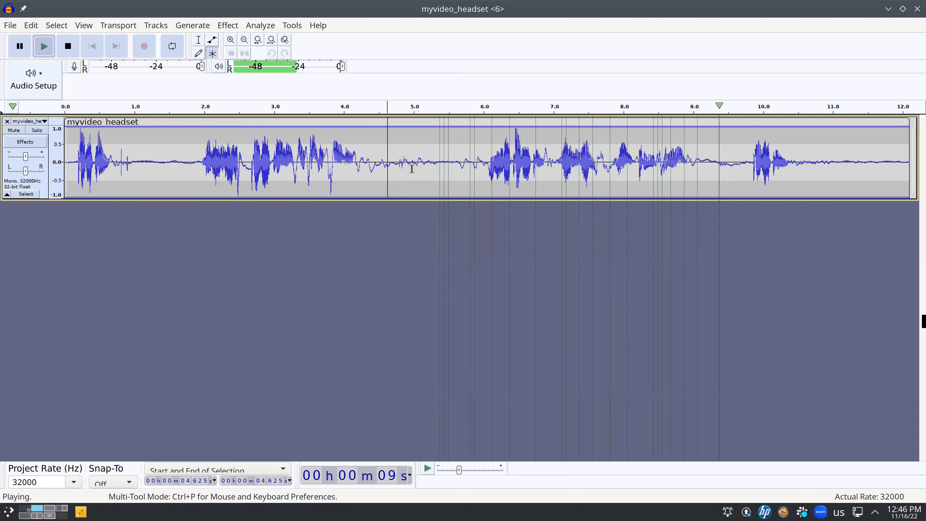
key("space")
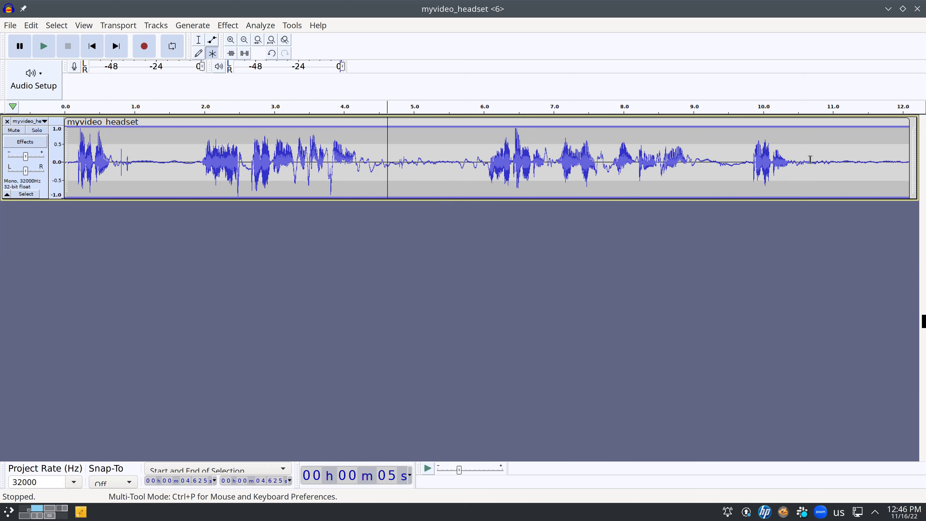
Step: Select the speech-free stretch from about 10.5 to 12.05 seconds and capture it as the Noise Reduction profile
left_click_drag(801, 161, 903, 162)
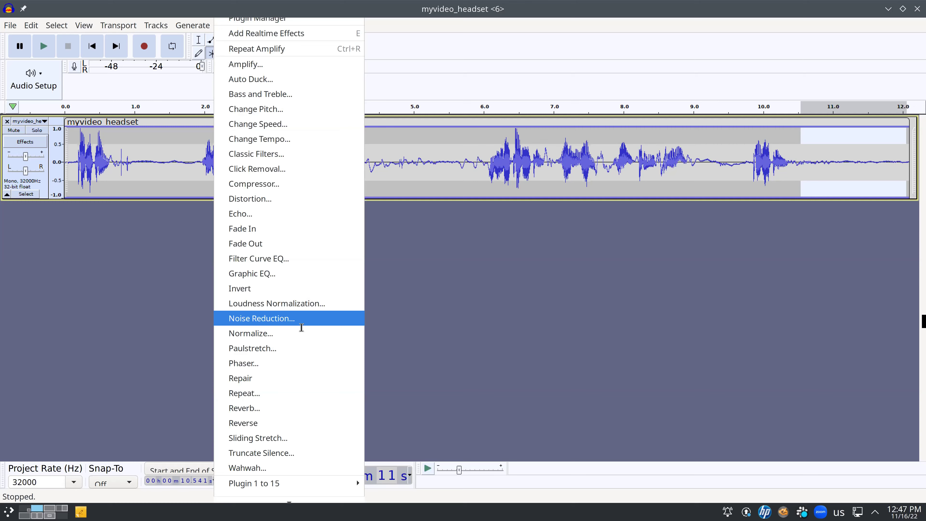
left_click(301, 327)
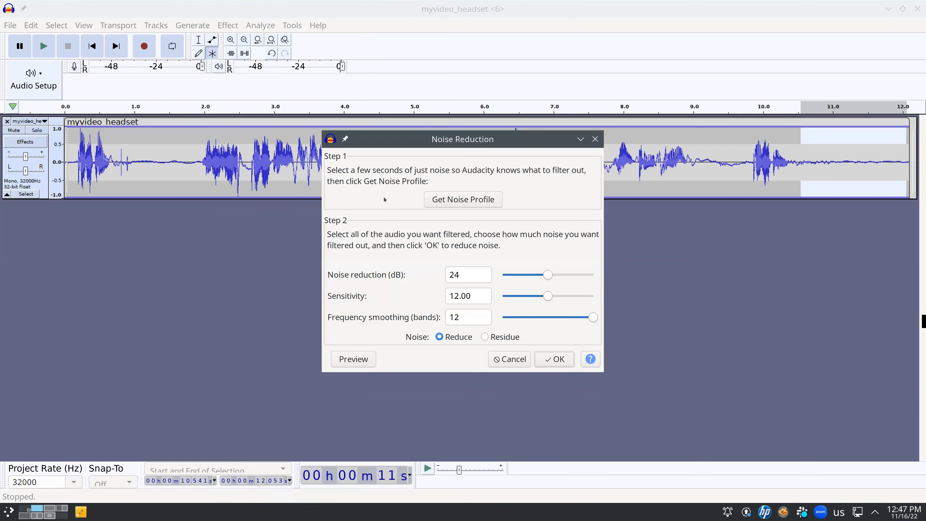
left_click(451, 200)
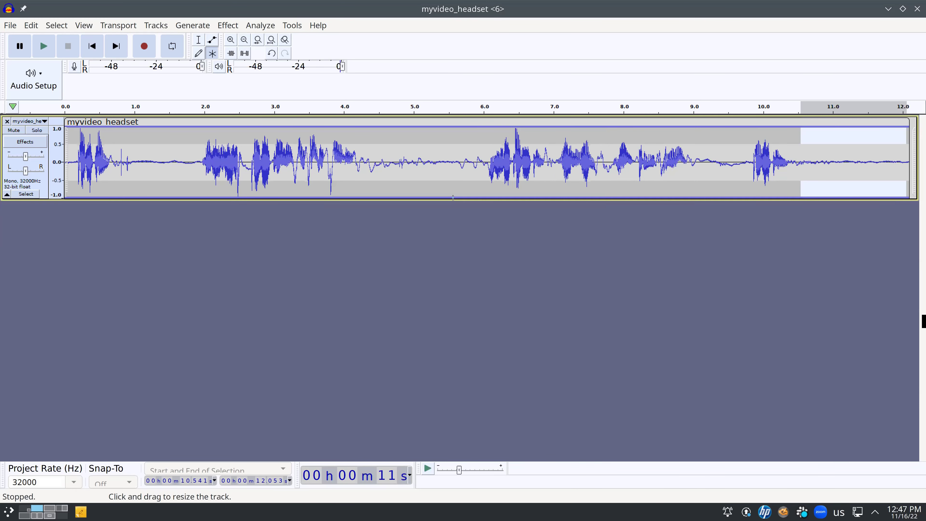
Step: Apply Noise Reduction to the entire myvideo_headset clip with 24 dB reduction, sensitivity 12.00 and frequency smoothing of 12 bands
left_click(346, 118)
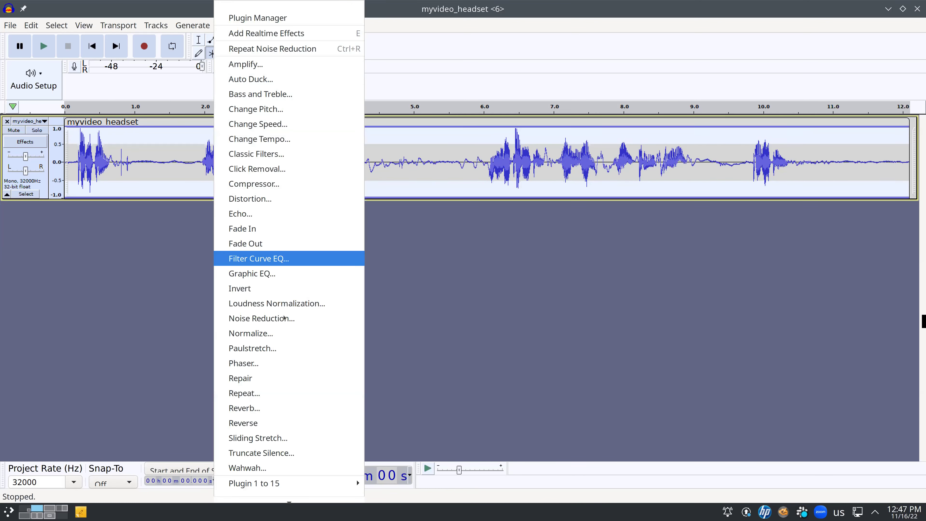
left_click(284, 318)
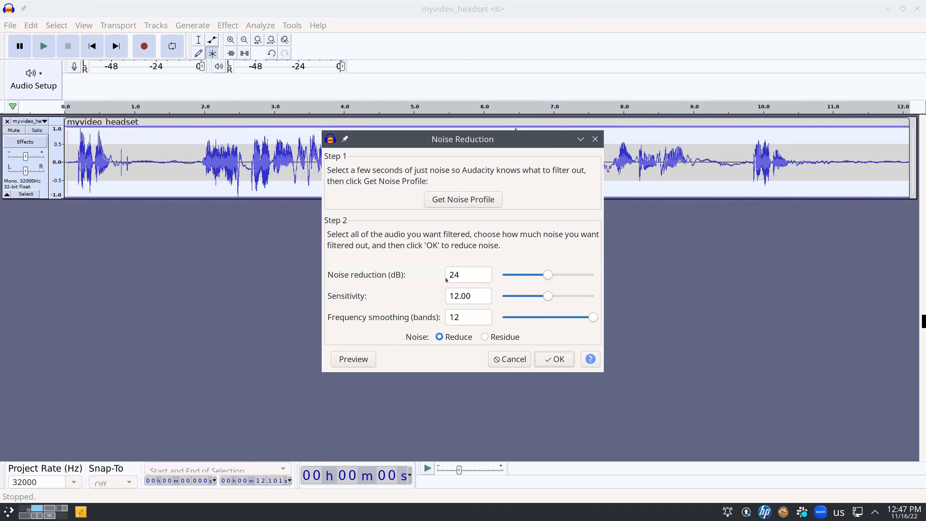
left_click(560, 323)
left_click(592, 320)
left_click(553, 361)
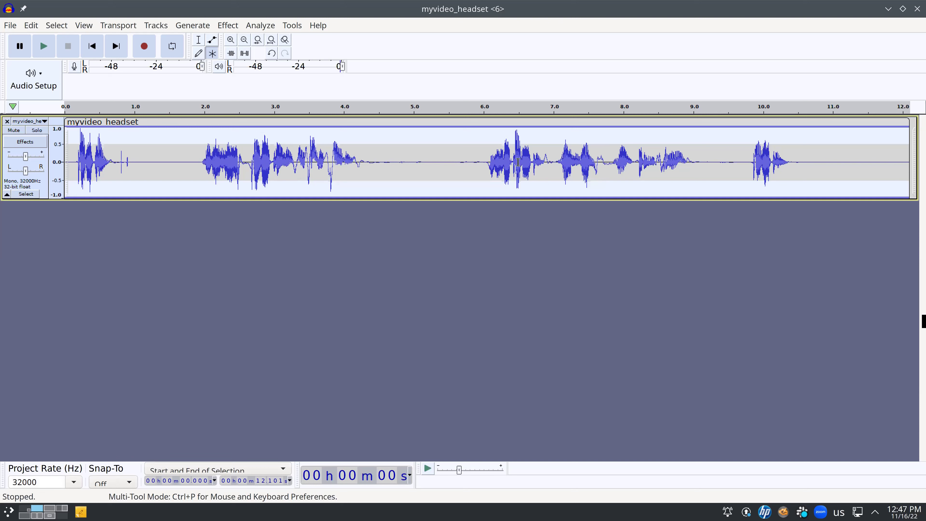
Step: Play back the denoised audio from about 4.9 seconds to check the noise reduction
left_click(406, 161)
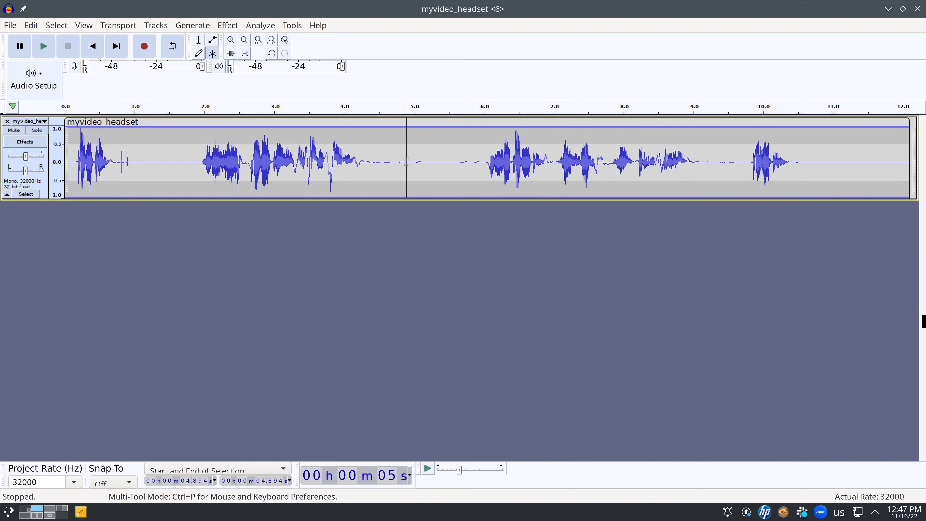
key("space")
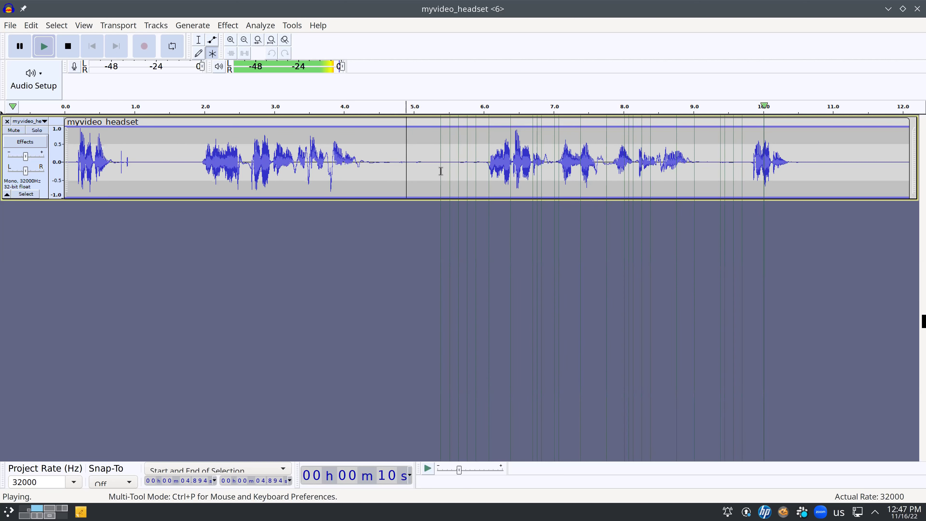
key("space")
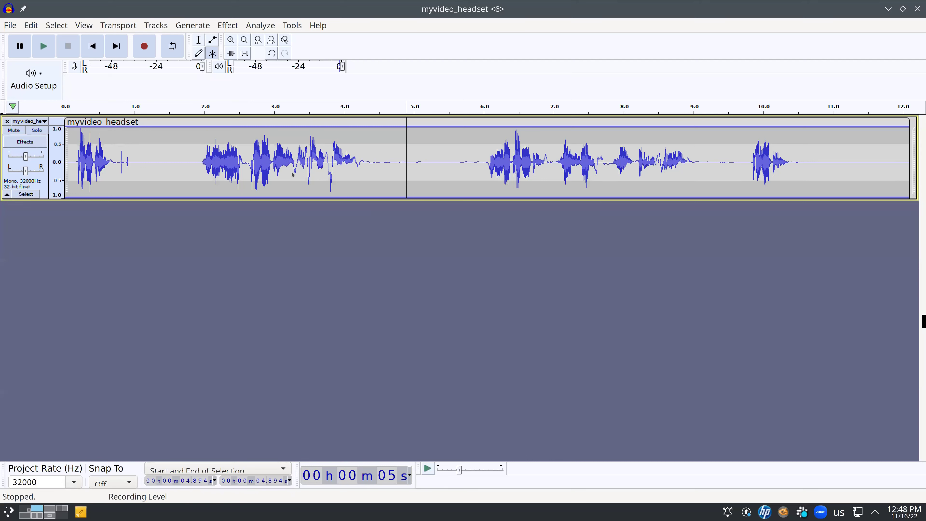
Step: Export the cleaned audio as a WAV file named myvideo_headset2.wav in the Kdenlive folder
left_click(10, 25)
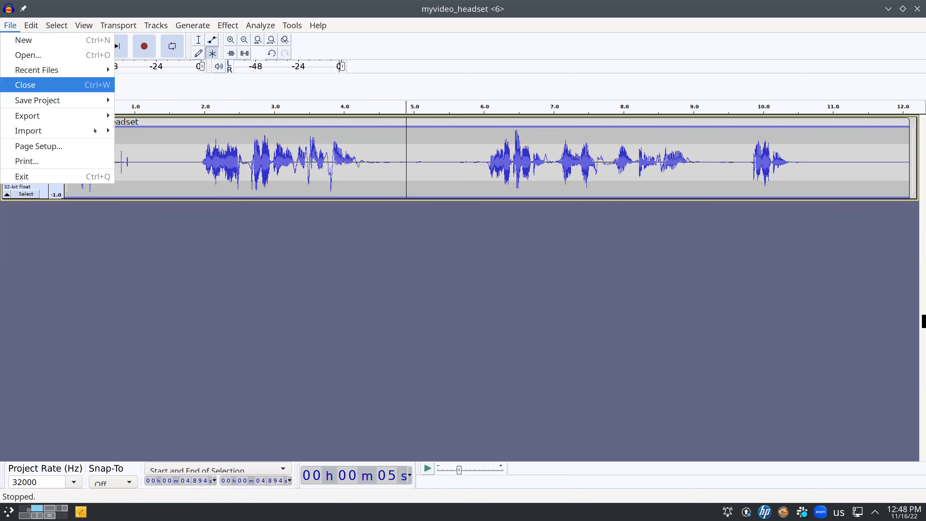
key("Down")
key("Down")
key("Right")
key("Down")
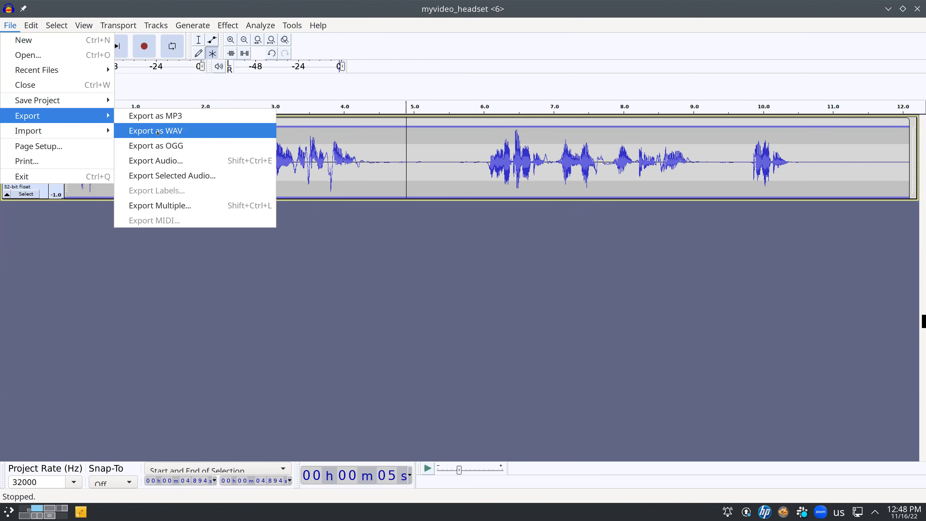
left_click(157, 131)
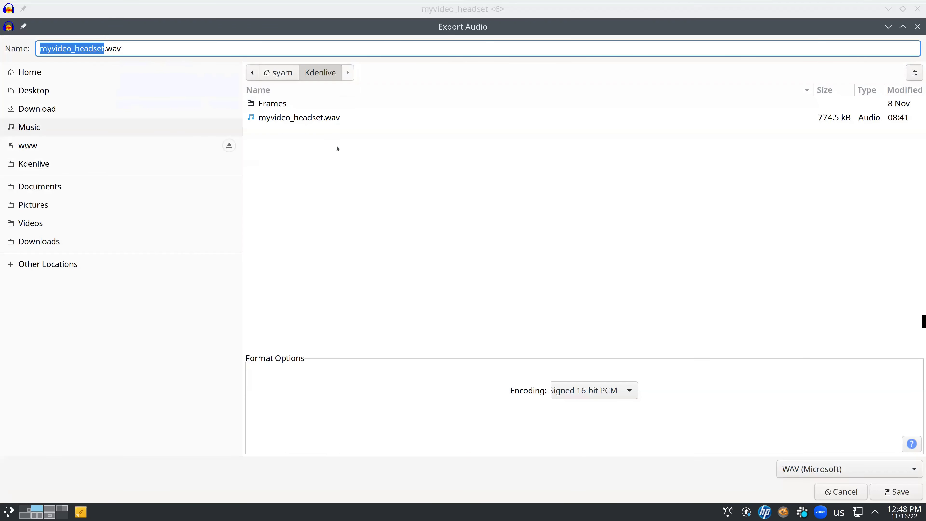
left_click(275, 117)
left_click(103, 49)
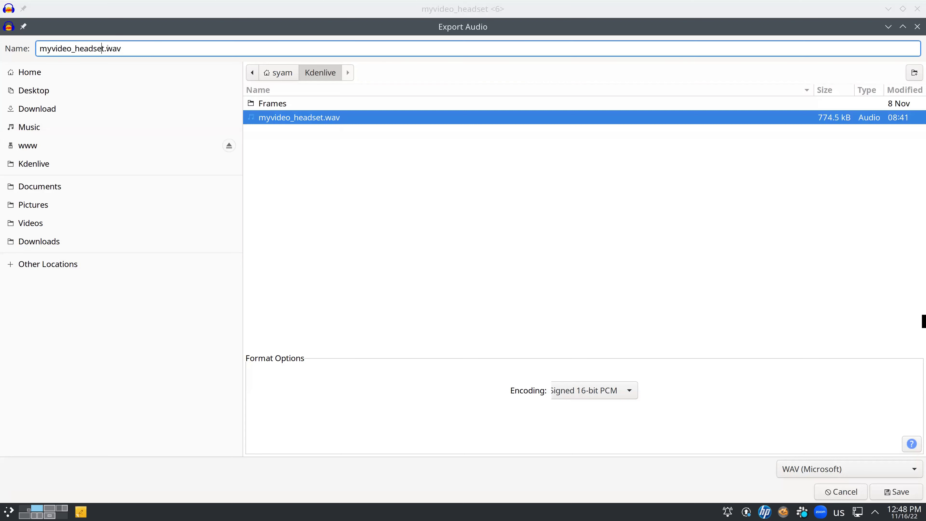
left_click(108, 48)
type("2")
key("Return")
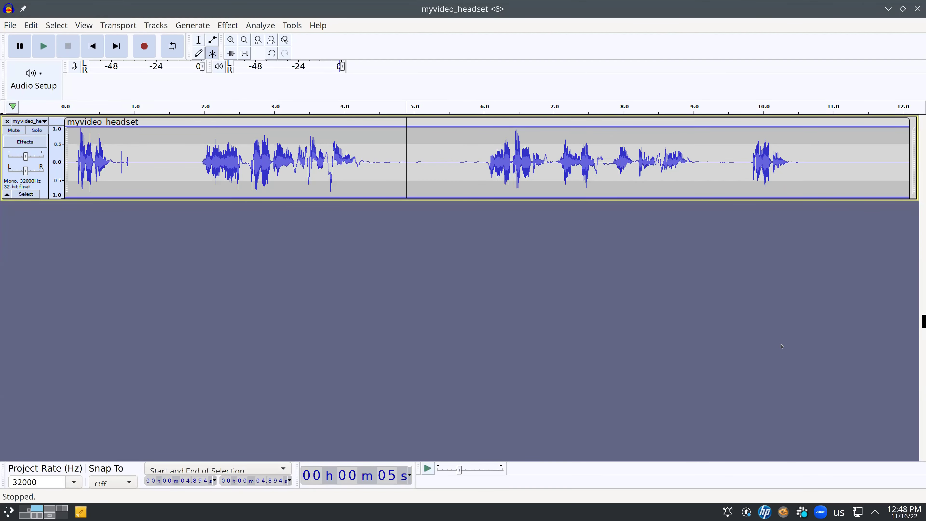
Step: Switch to Kdenlive and add myvideo_headset2.wav from the Kdenlive folder to the project bin
key("alt+Tab")
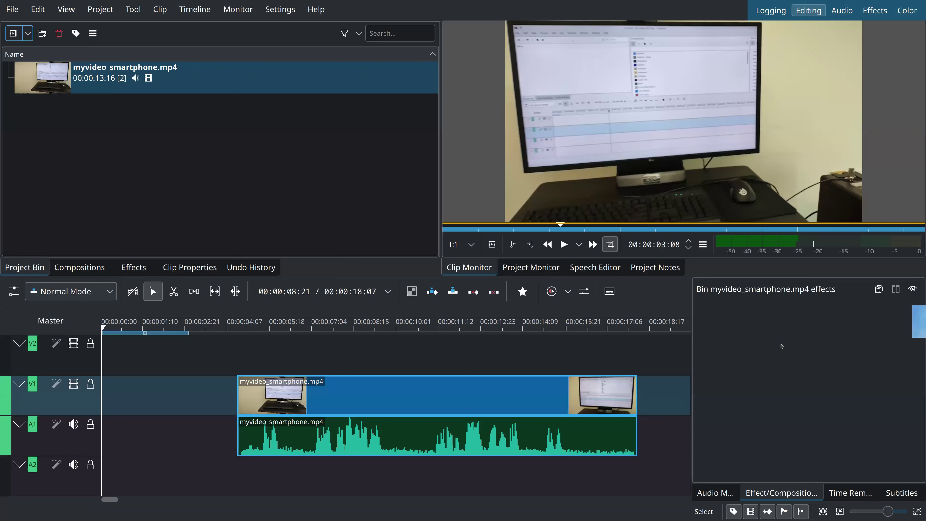
left_click(28, 34)
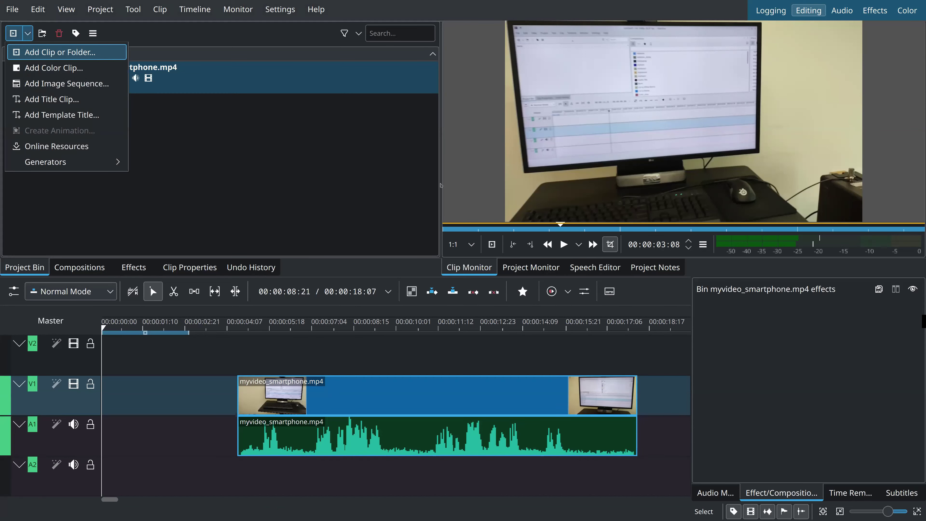
left_click(27, 55)
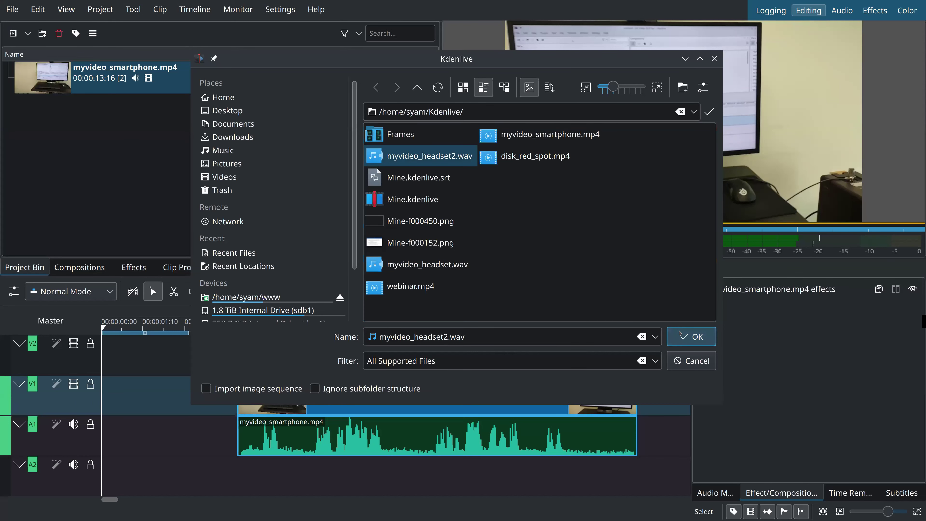
left_click(680, 334)
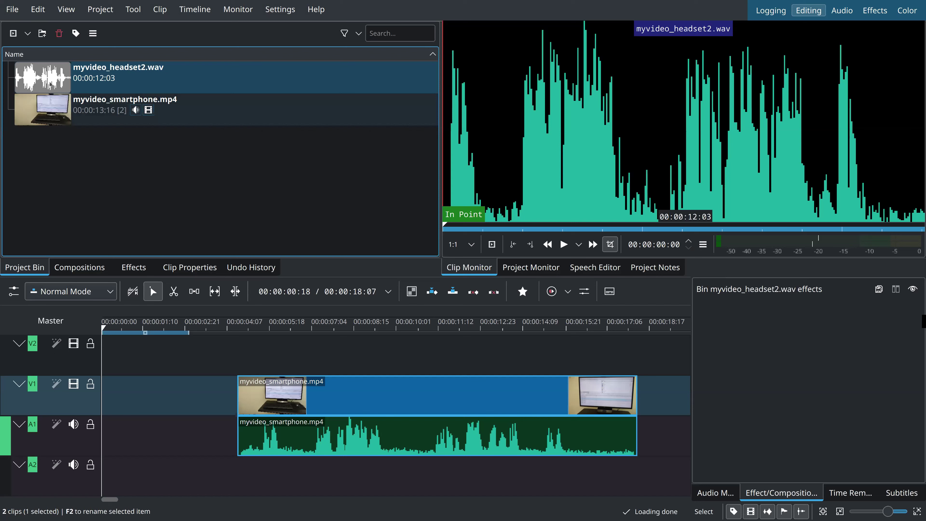
Step: Place myvideo_headset2.wav on audio track A2 beneath the myvideo_smartphone.mp4 clip
left_click_drag(87, 78, 193, 252)
left_click_drag(206, 476, 349, 468)
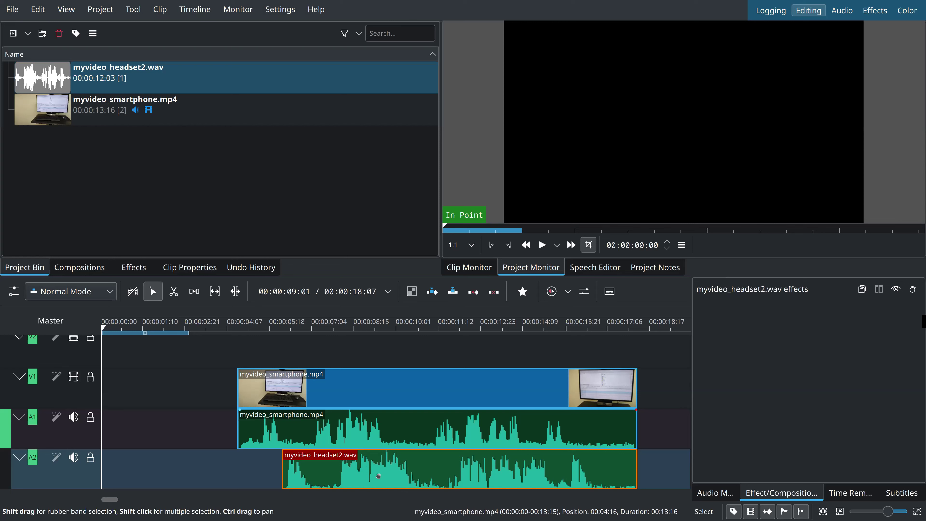
left_click(378, 445)
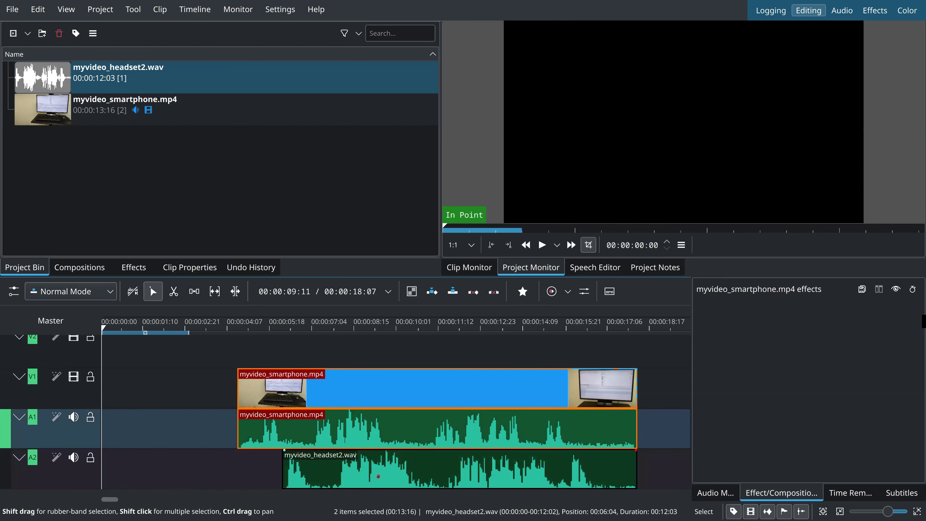
Step: Move the smartphone clip to about 00:00:03:07 and shift the headset clip on A2 so their waveforms roughly line up
left_click_drag(364, 474, 281, 421)
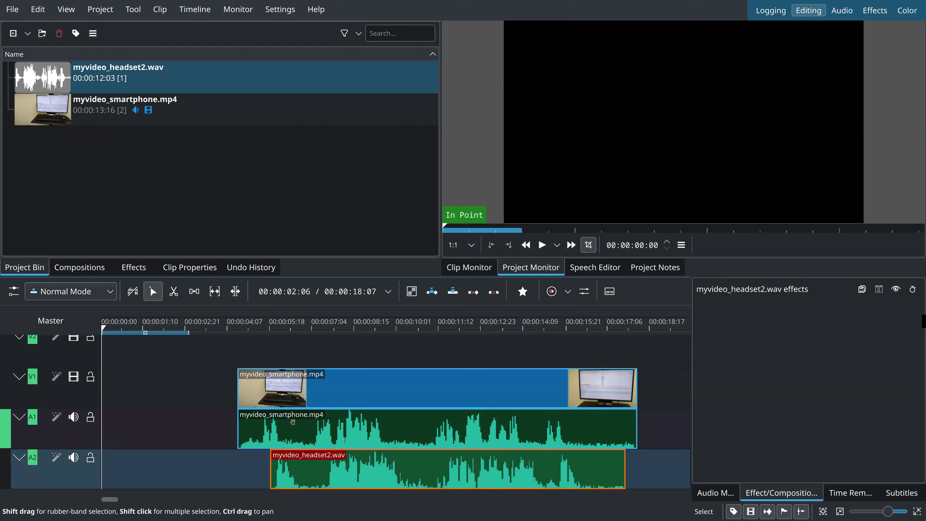
left_click(198, 420)
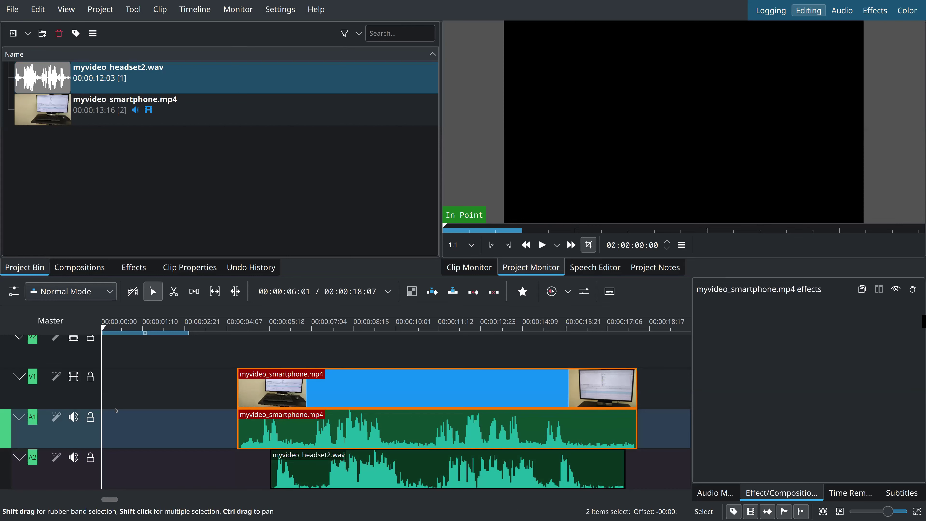
key("ctrl+z")
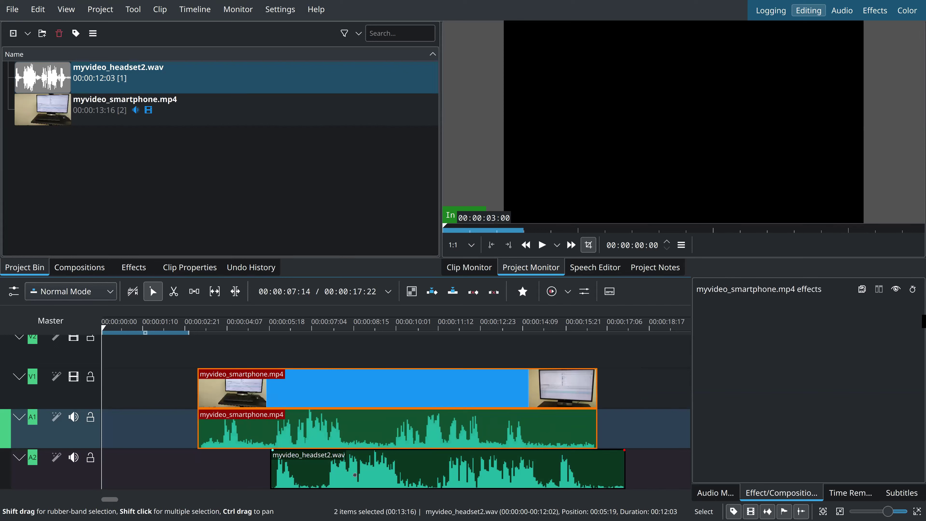
key("ctrl+z")
left_click_drag(132, 473, 263, 484)
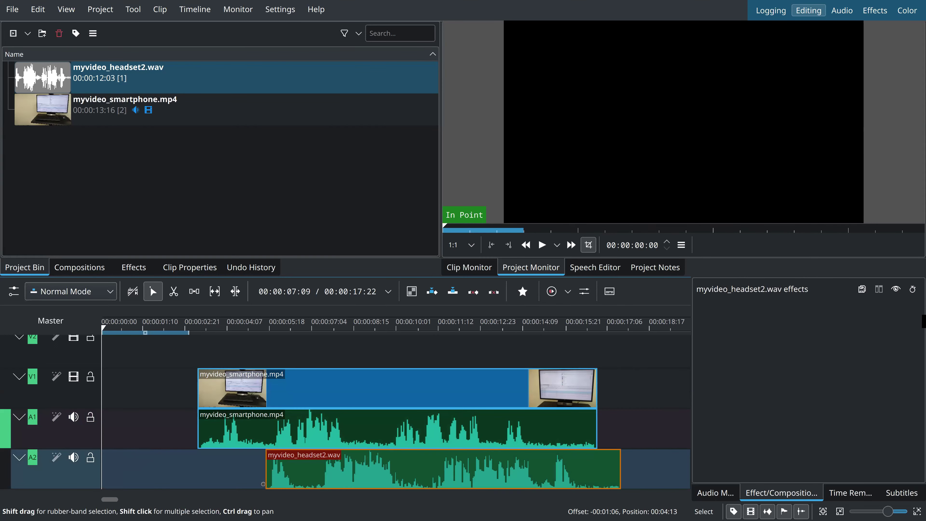
left_click_drag(279, 434, 224, 435)
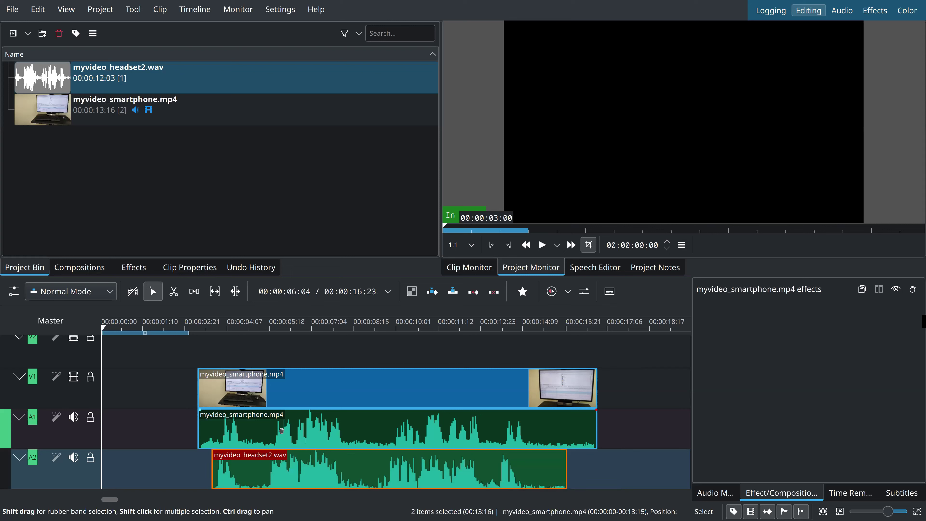
Step: Set the smartphone clip as the audio reference and align the myvideo_headset2.wav clip on A2 to it
left_click(325, 397)
right_click(284, 426)
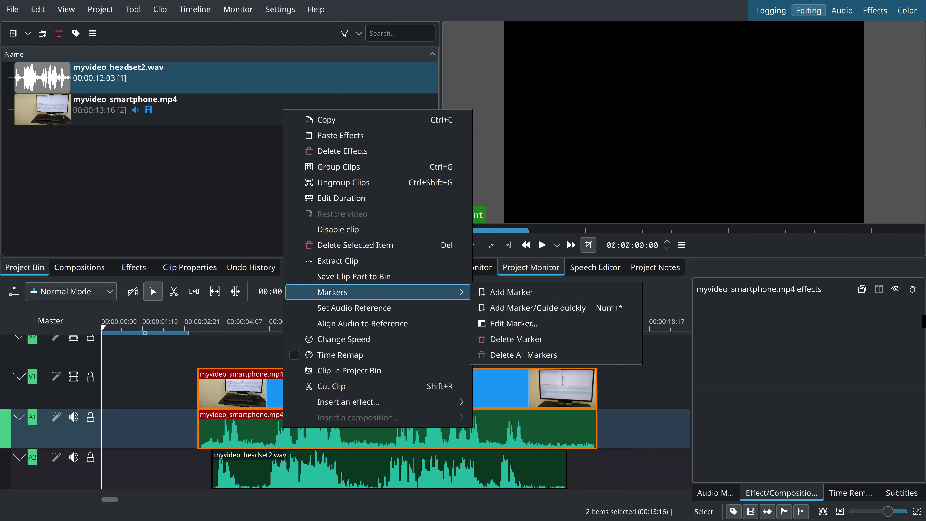
left_click(359, 308)
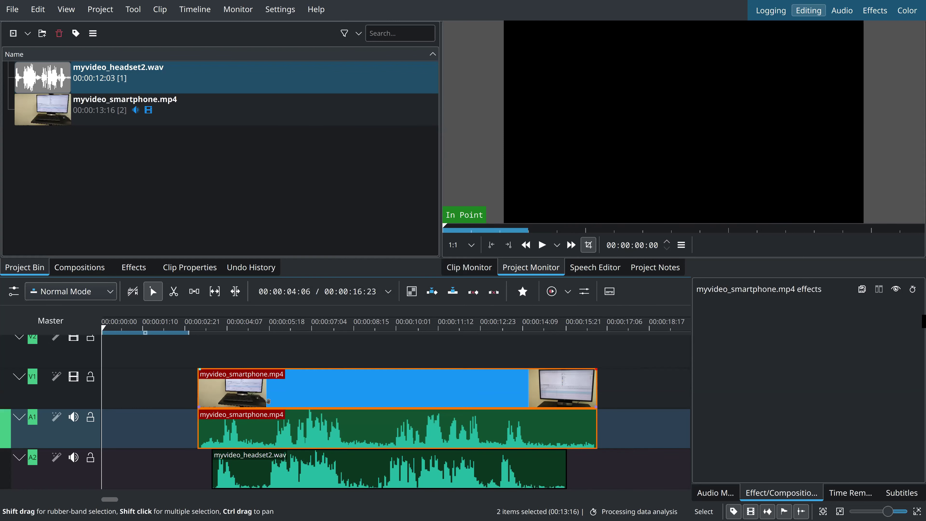
left_click(243, 471)
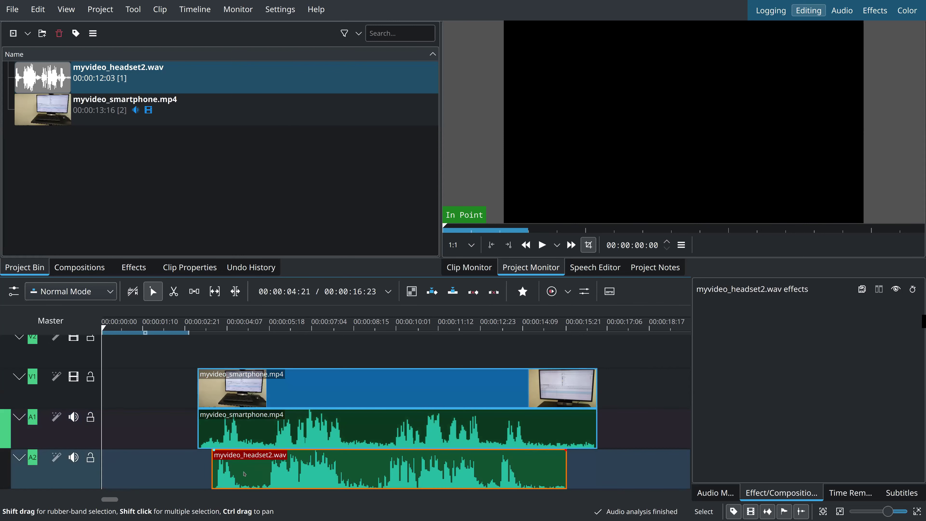
right_click(245, 469)
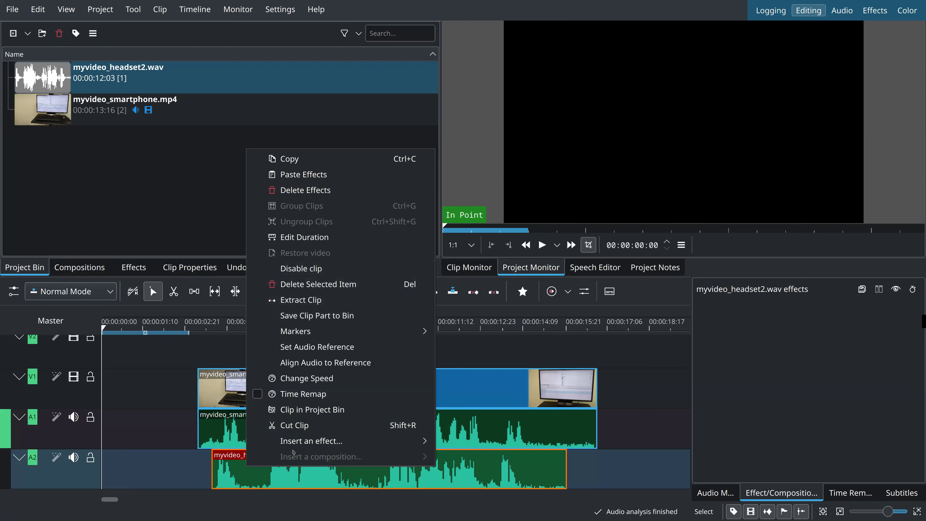
left_click(323, 369)
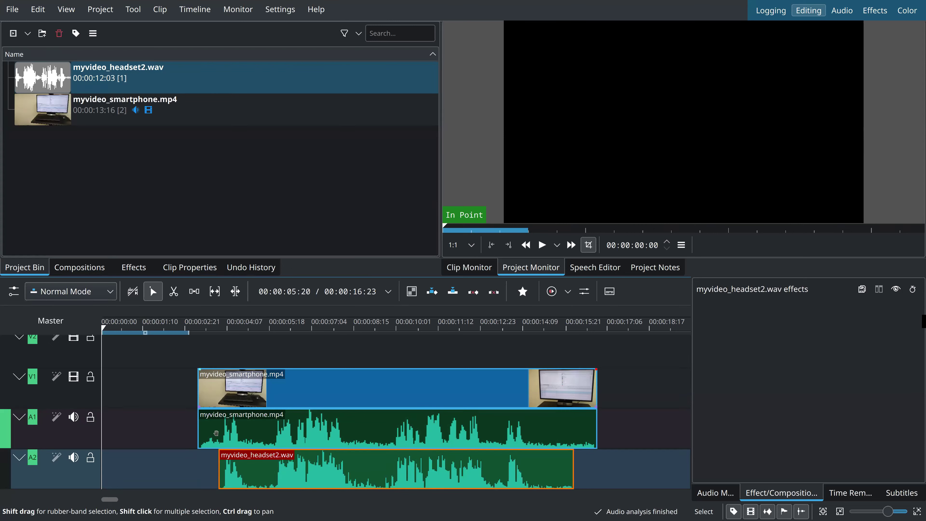
Step: Compare the aligned smartphone and headset clips, and mute audio track A1 holding the smartphone audio
left_click(236, 372)
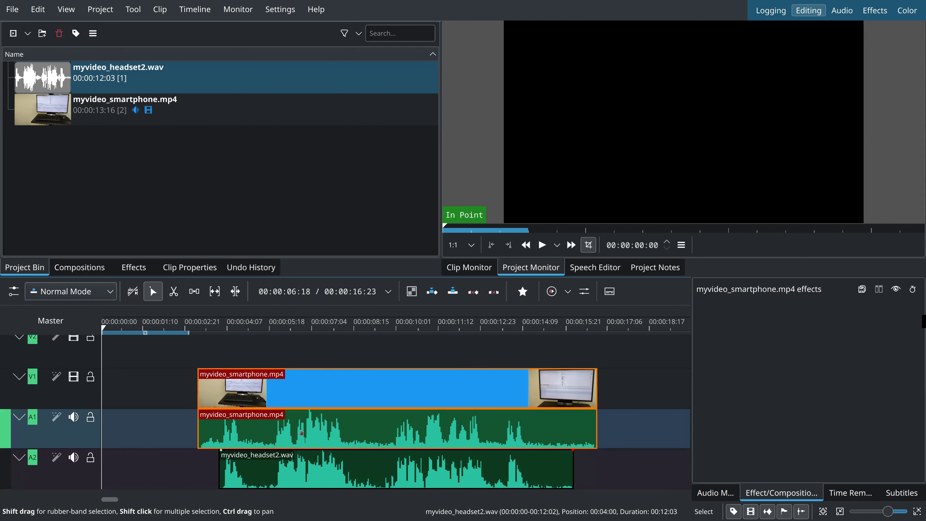
left_click(312, 445)
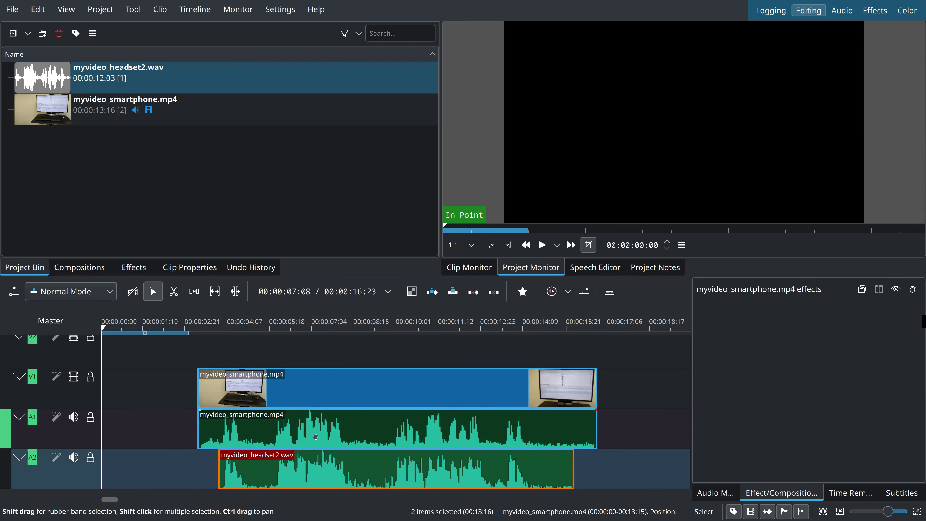
left_click(204, 434)
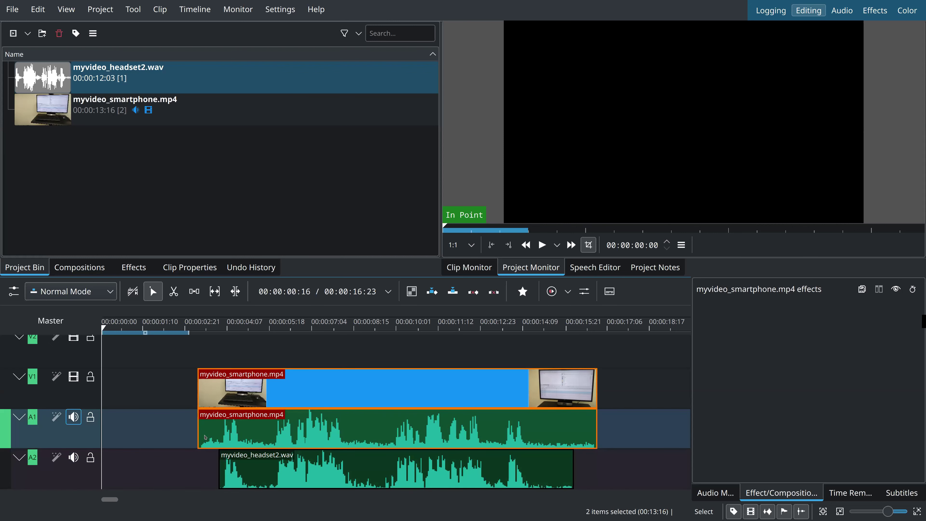
left_click(74, 417)
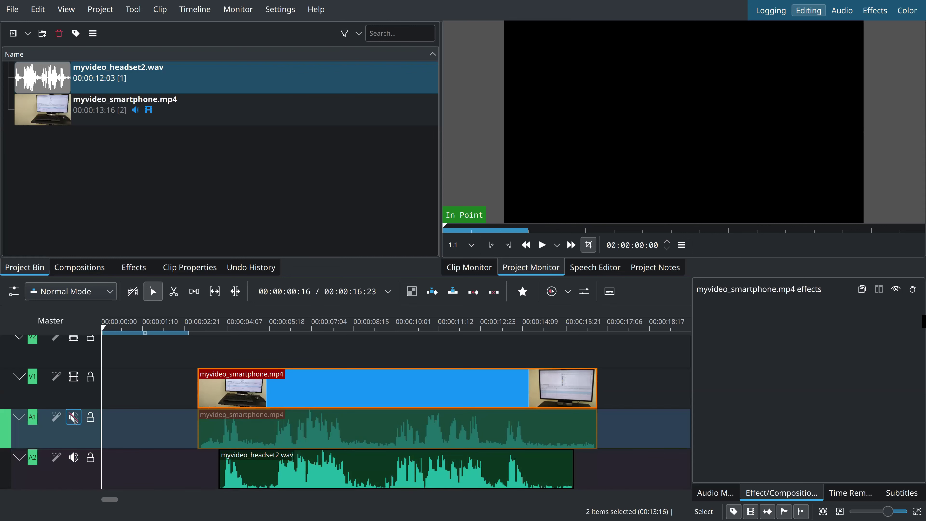
left_click(22, 418)
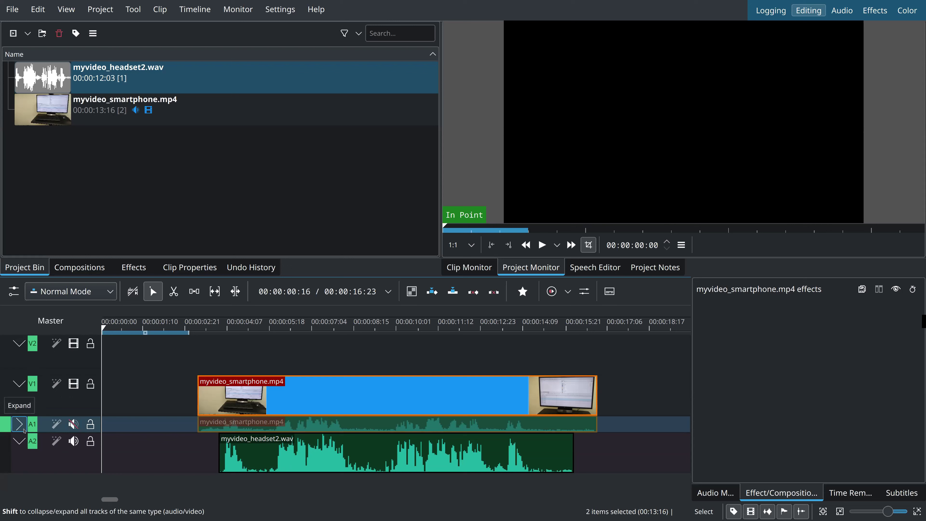
left_click(20, 425)
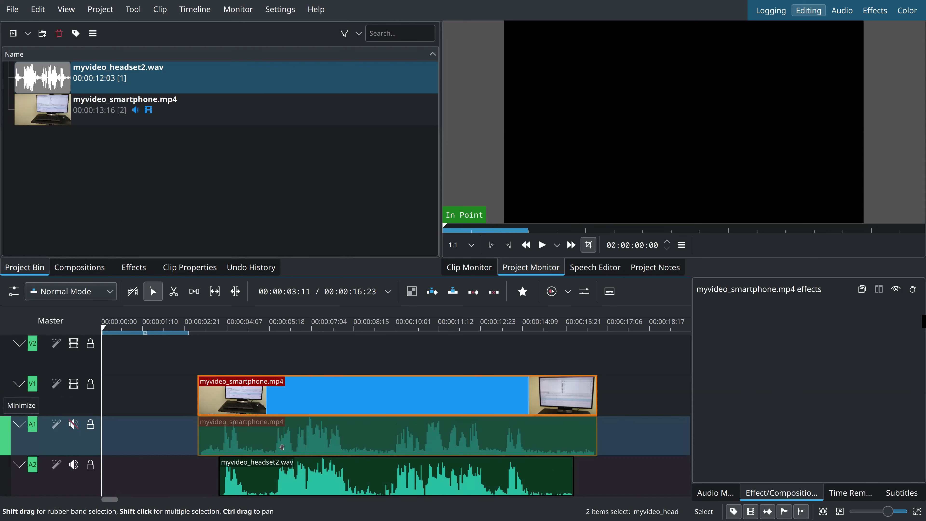
Step: Ungroup the video and audio parts of the myvideo_smartphone.mp4 clip in the timeline
right_click(283, 449)
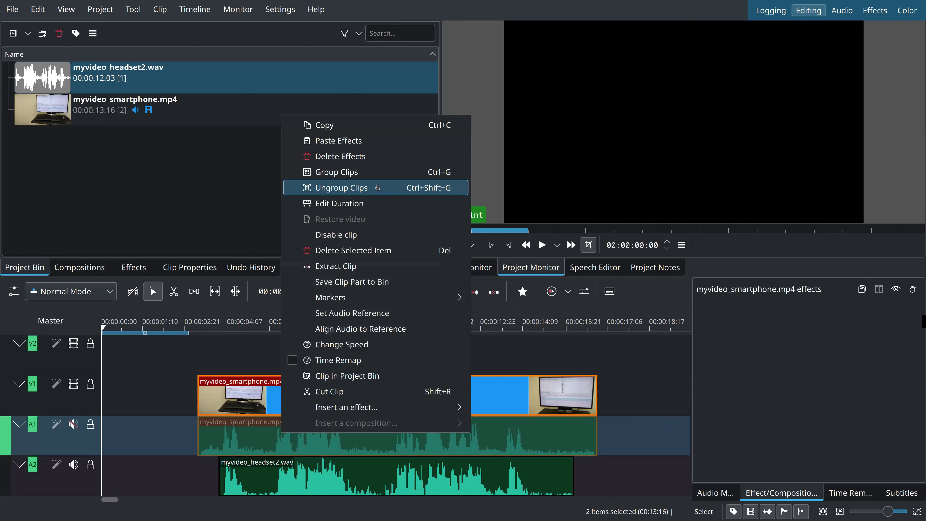
left_click(378, 187)
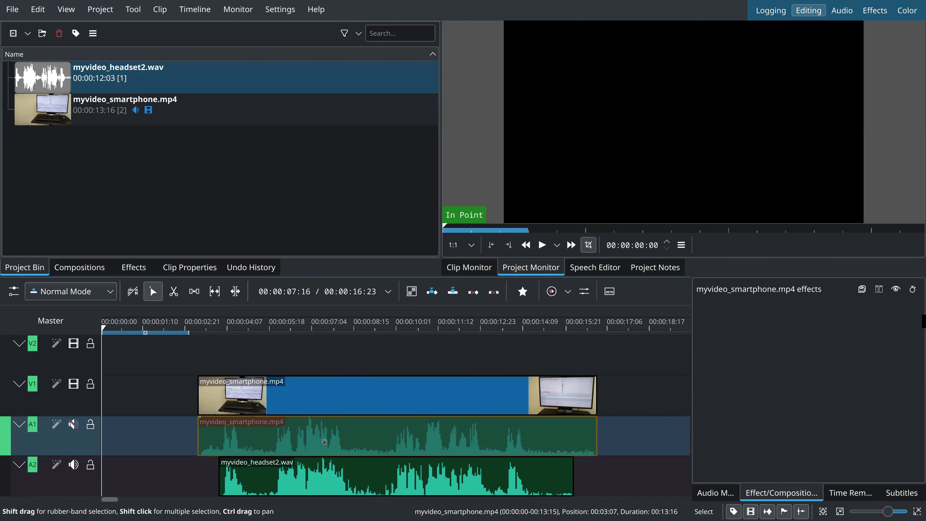
Step: Delete the smartphone audio clip from track A1 and collapse the emptied track
key("Delete")
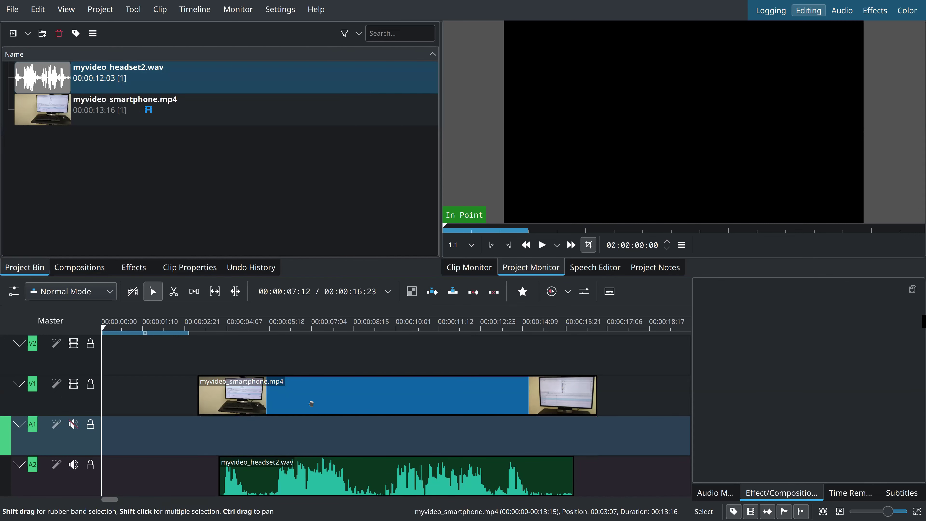
left_click(19, 425)
Step: Group the smartphone video on V1 with the headset clip on A2 and move the group earlier, to about 00:00:01:22
left_click(353, 399)
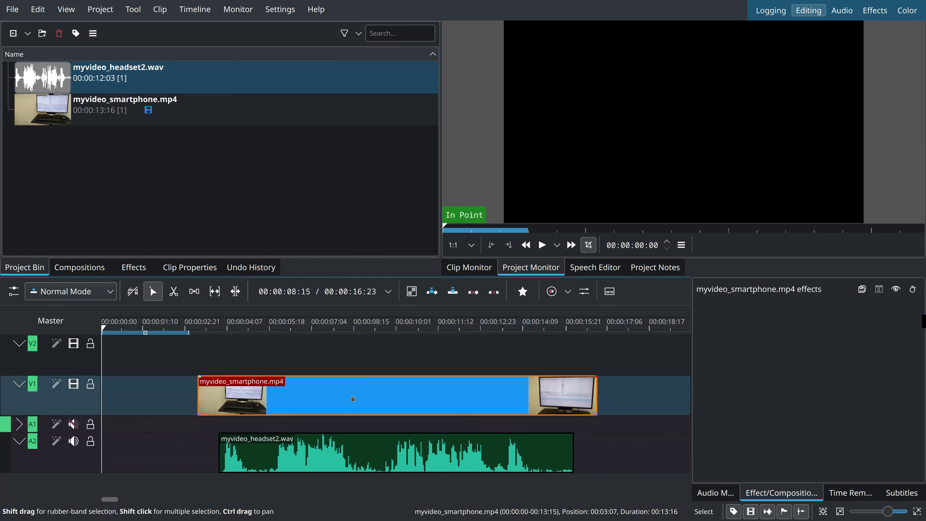
left_click(349, 454, "shift")
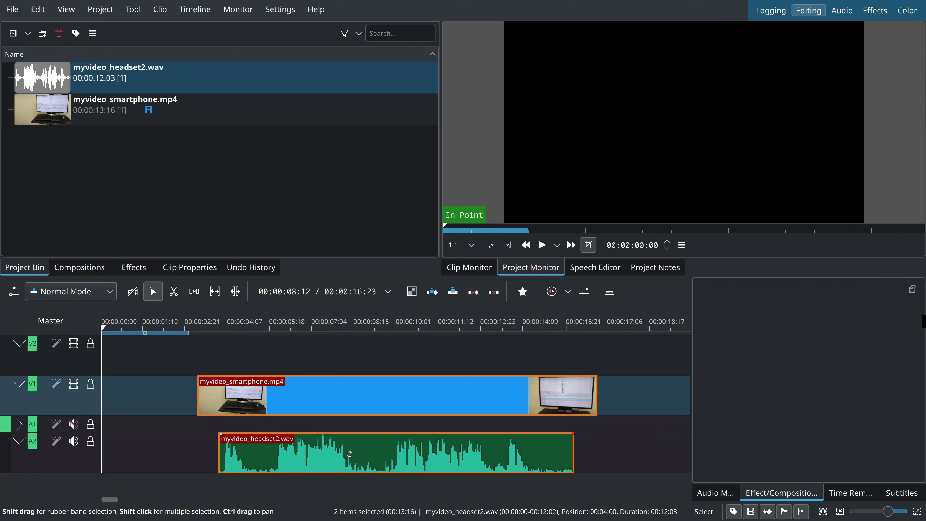
right_click(349, 454)
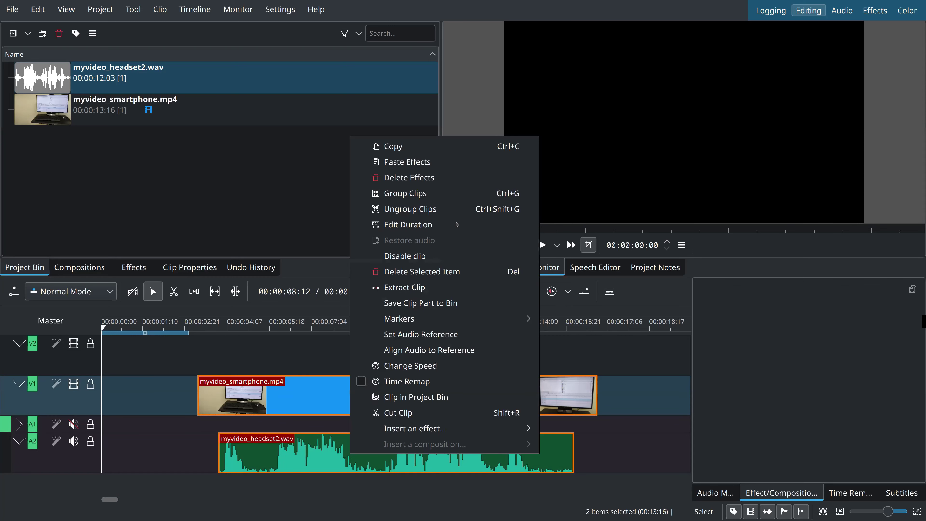
left_click(451, 197)
left_click_drag(356, 471, 315, 472)
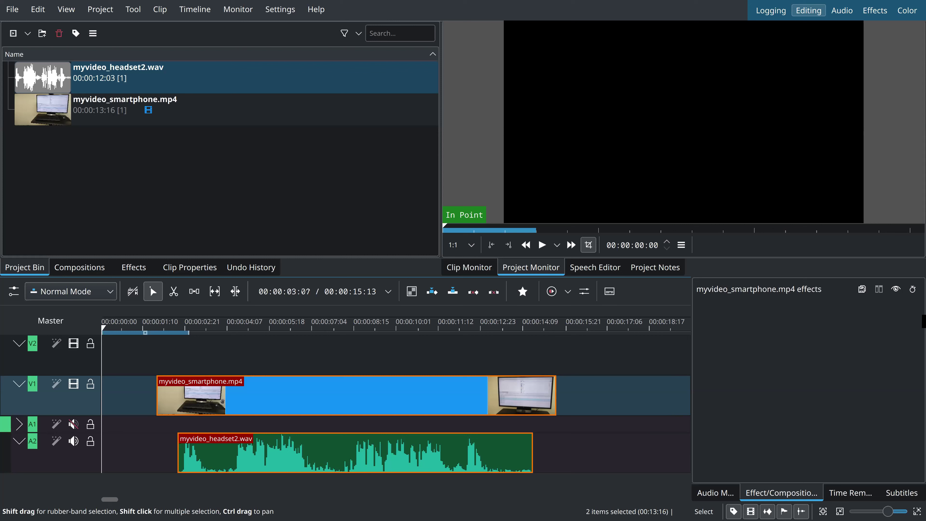
Step: Step the playhead between clip edges, from the headset clip's start to the end of the smartphone video
left_click(215, 453)
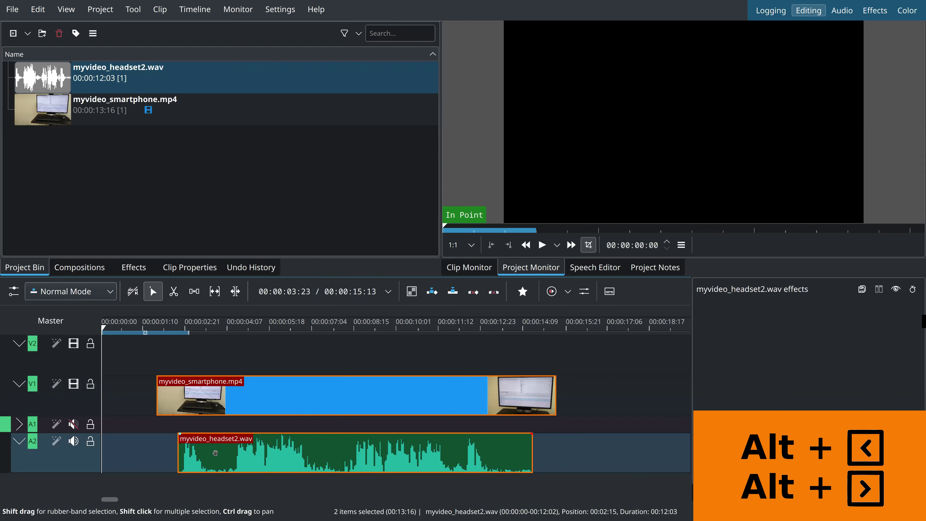
key("alt")
left_click(223, 426)
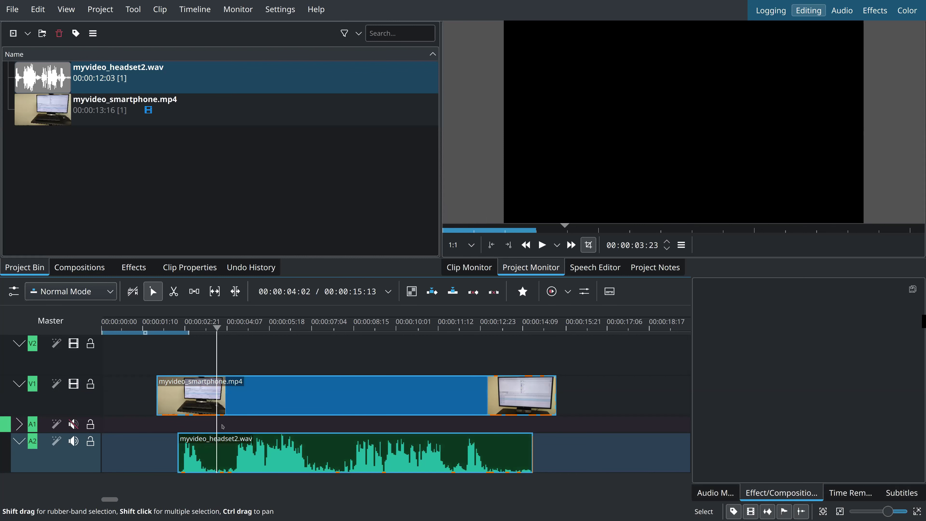
key("alt+Left")
key("Left")
key("Left")
key("Left")
key("Left")
key("Left")
key("Left")
key("Left")
key("Left")
key("Left")
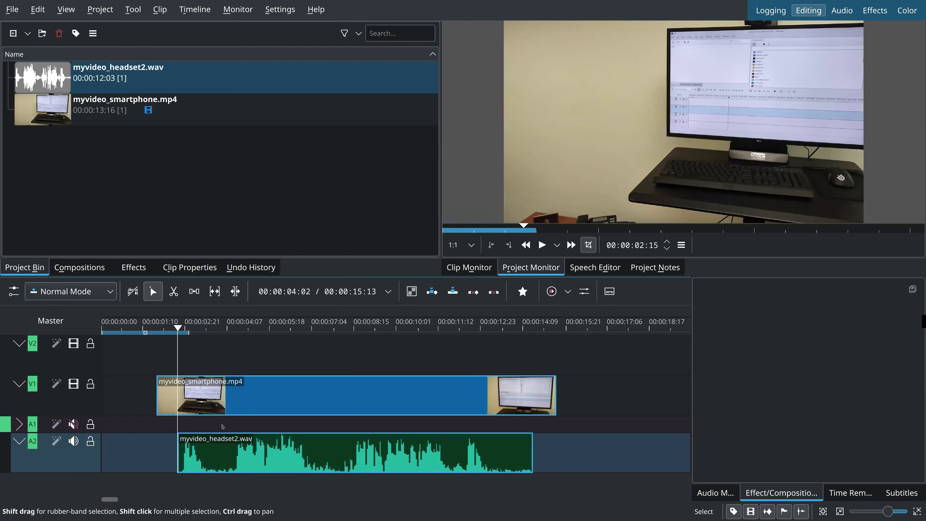
key("End")
key("alt+Right")
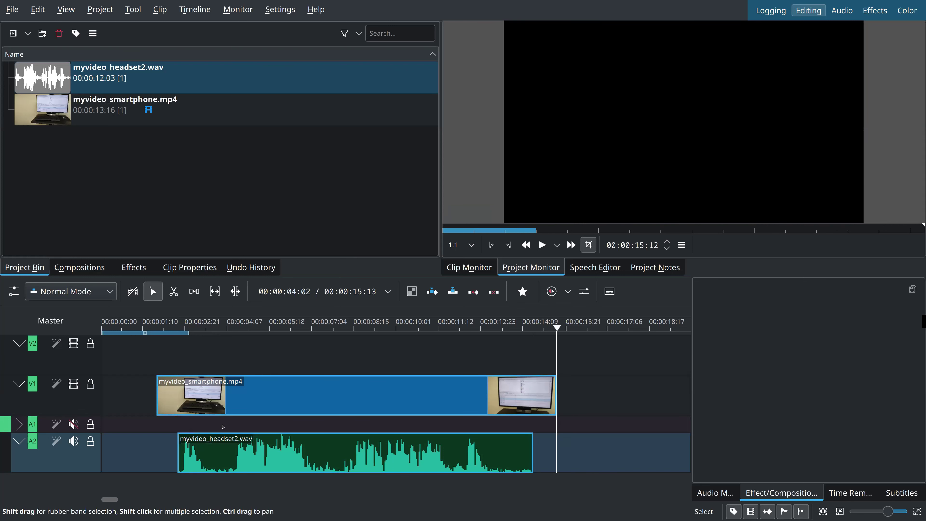
Step: Split the smartphone video at the headset clip's end, 00:00:14:18, and delete the leftover piece after it
key("alt+Left")
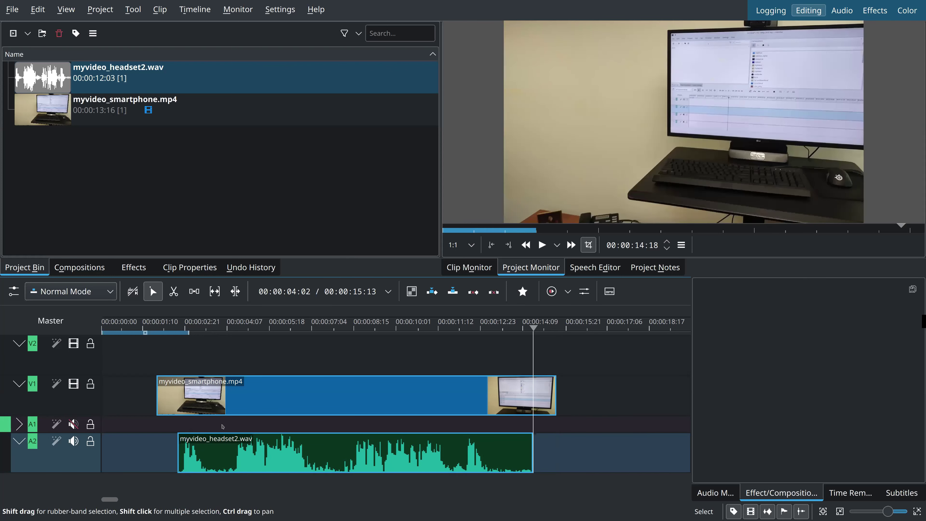
left_click(494, 392)
key("shift+r")
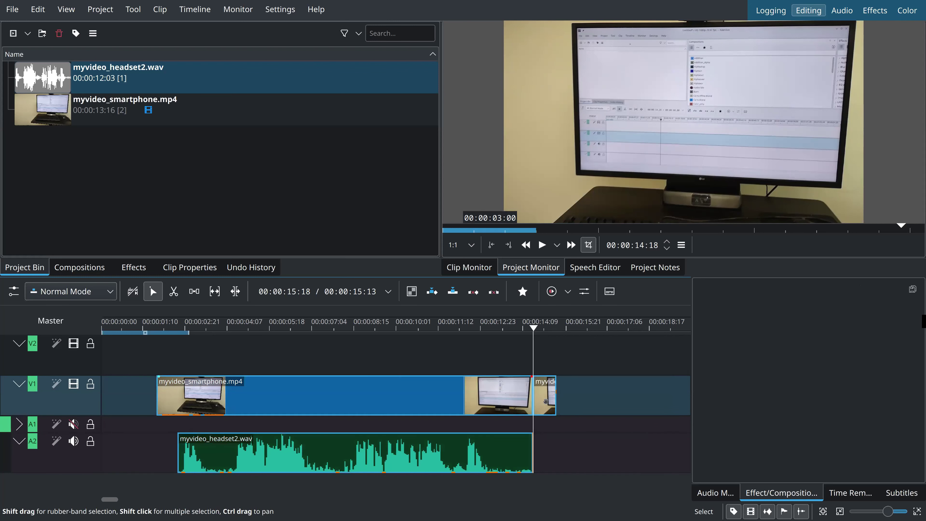
left_click(545, 401)
key("Delete")
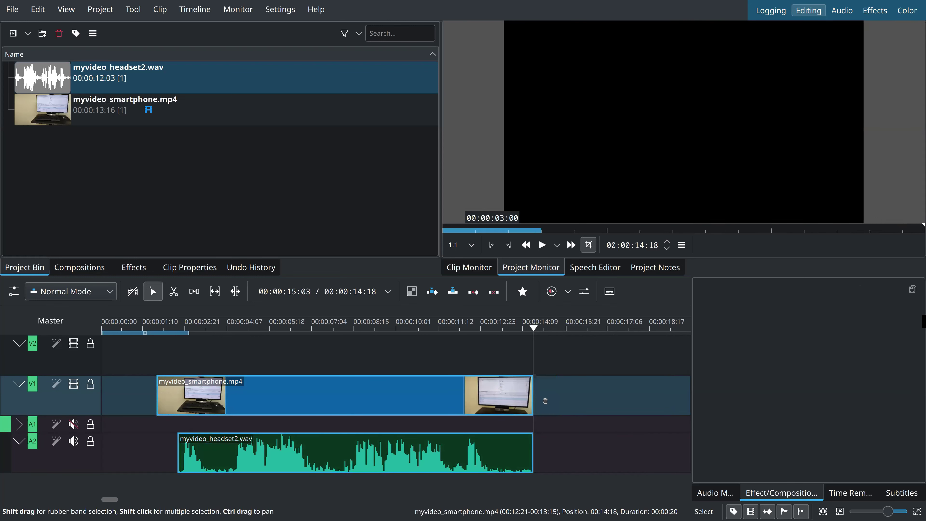
Step: Split the smartphone video at the headset clip's start, 00:00:02:15, and delete the piece before it
key("alt")
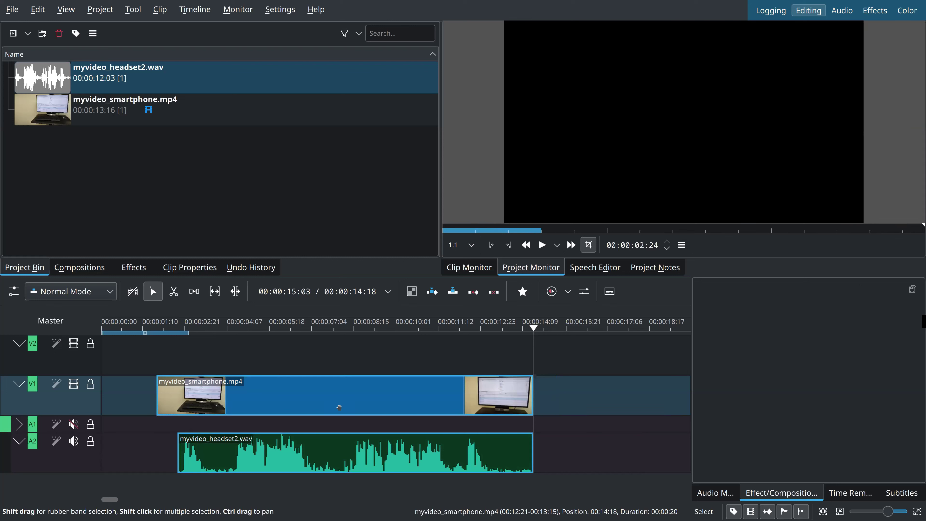
key("alt+Left")
left_click(257, 394)
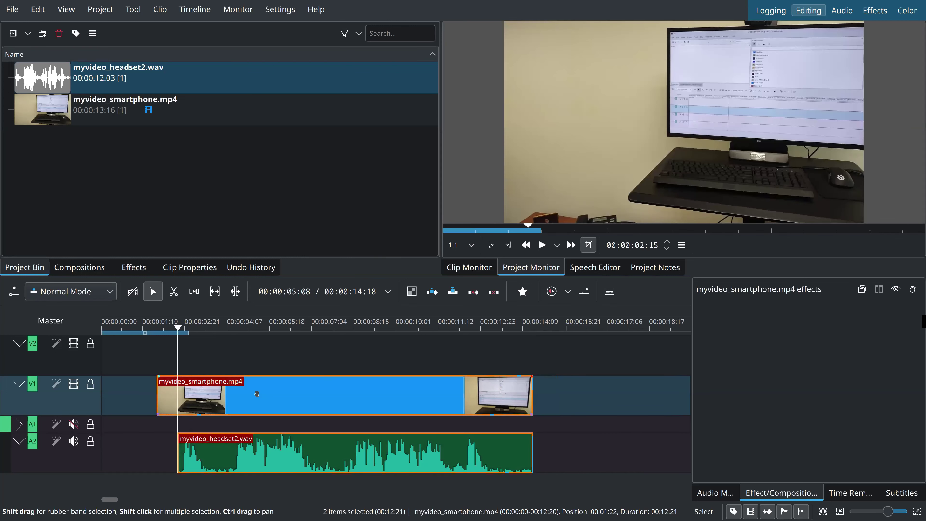
key("shift+r")
left_click(169, 400)
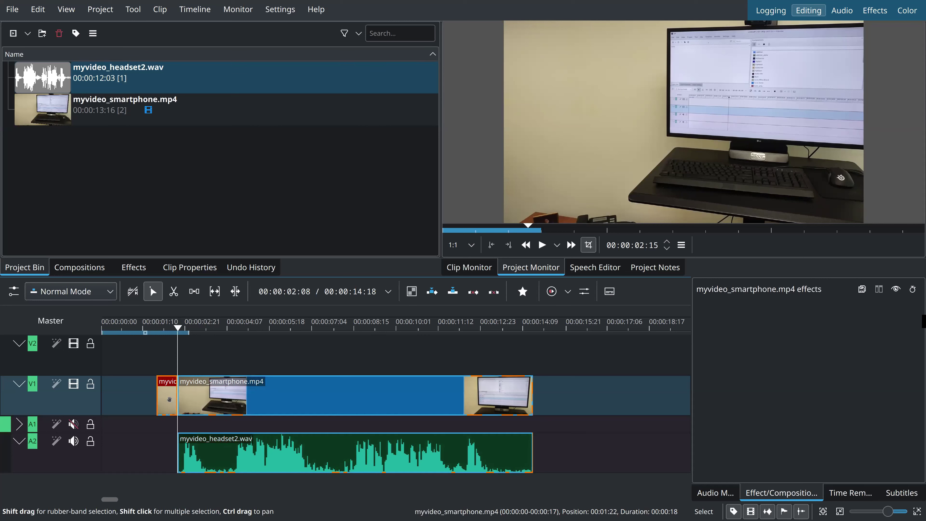
key("Delete")
Step: Move the trimmed clip group to about 00:00:01:02 and play back part of it to check the synced audio
left_click_drag(318, 411, 147, 367)
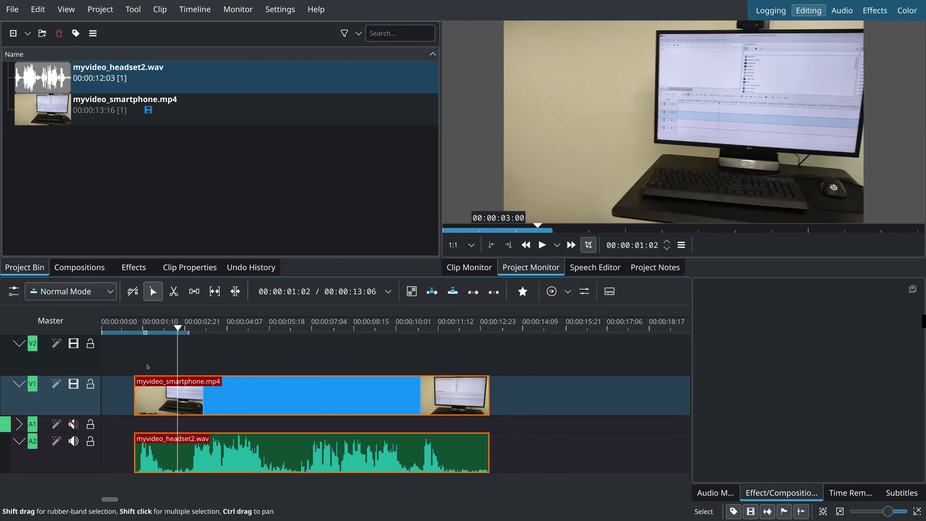
left_click(147, 366)
key("space")
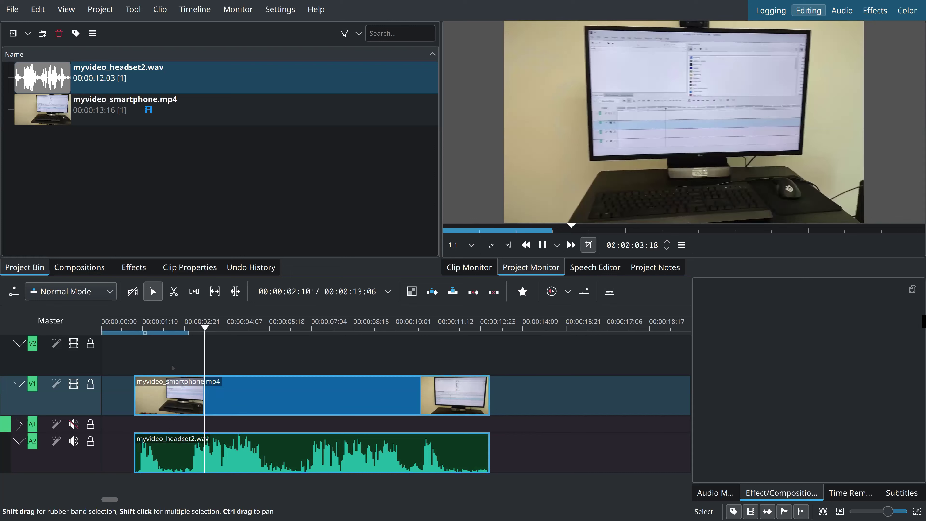
key("space")
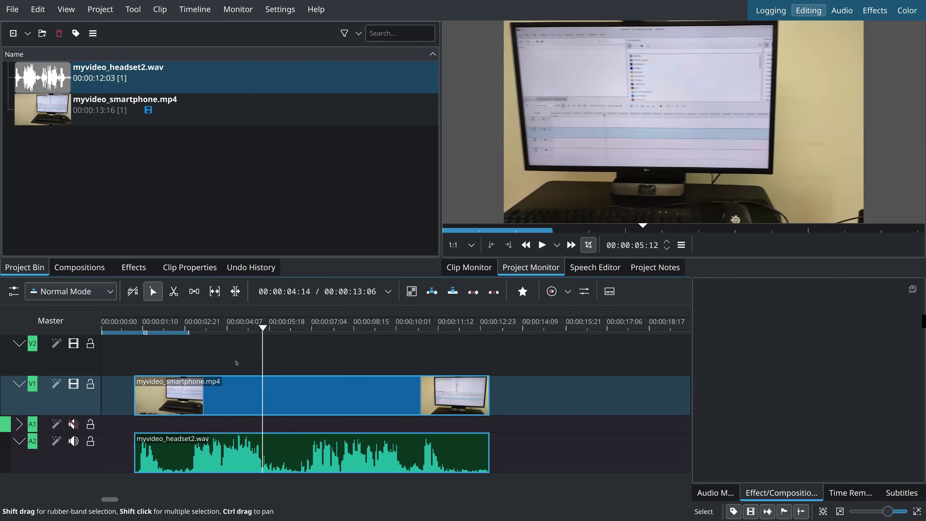
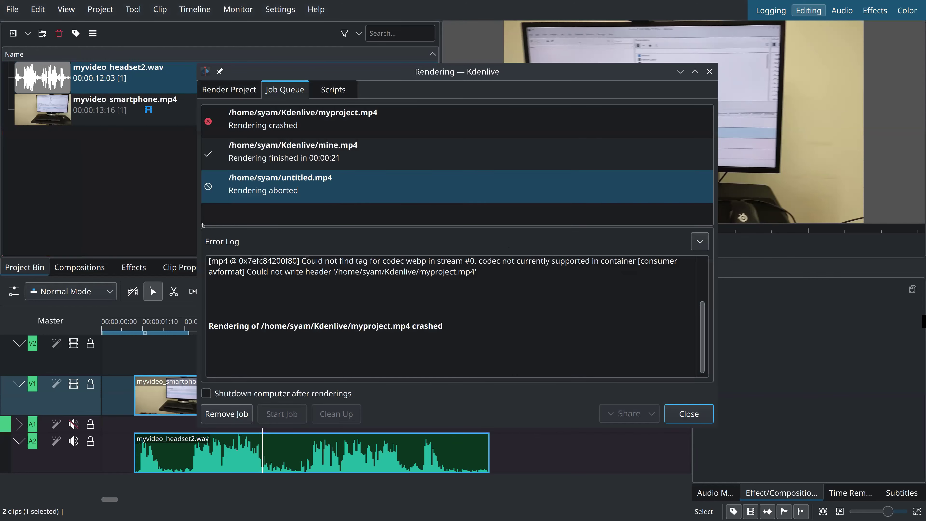
Step: Start a custom render preset based on the Generic preset MP4-H264/AAC and name it Mine
left_click(248, 86)
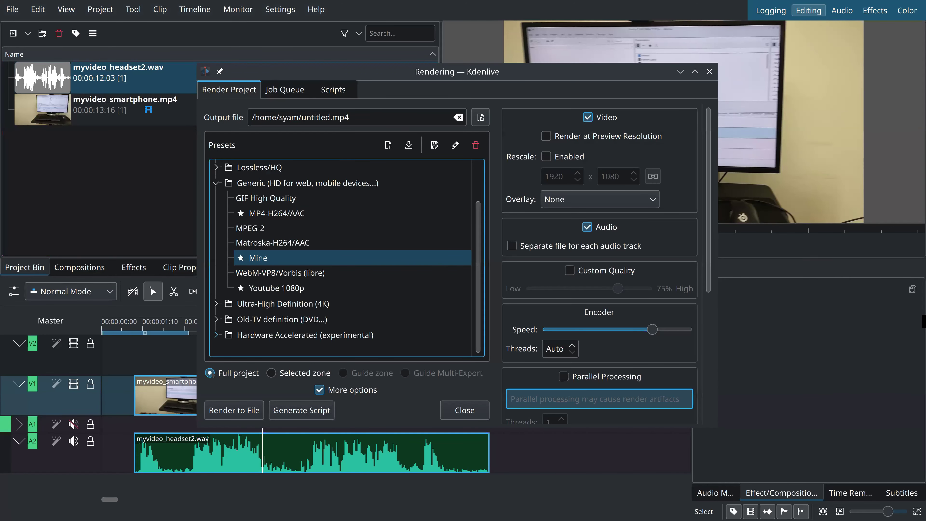
left_click(216, 184)
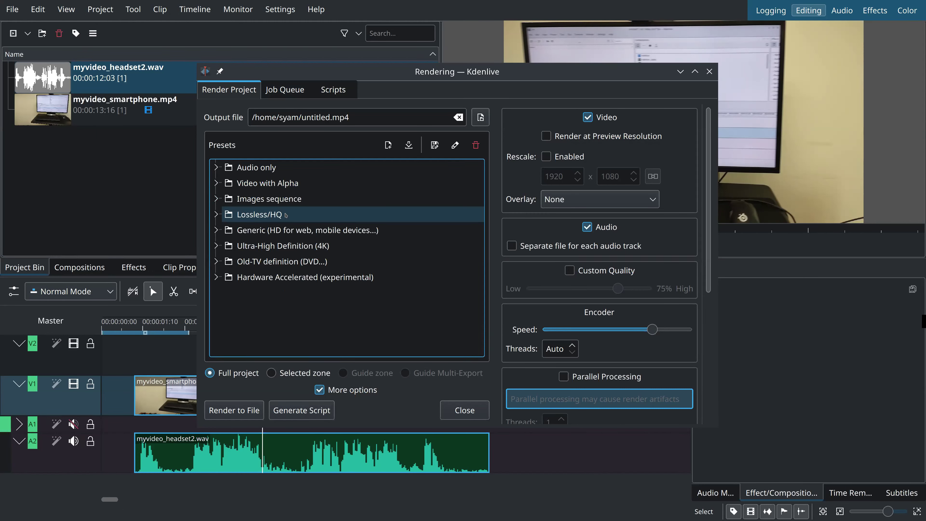
left_click(216, 230)
left_click(280, 260)
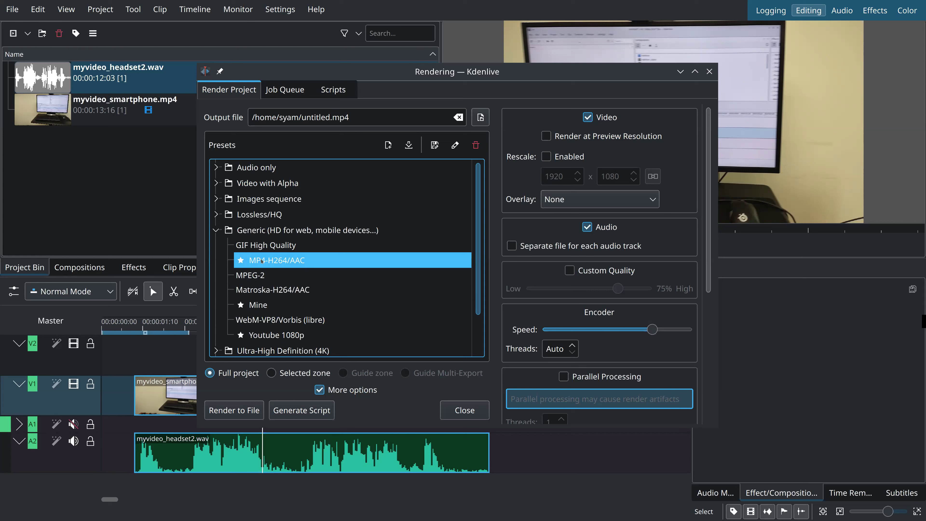
left_click(434, 145)
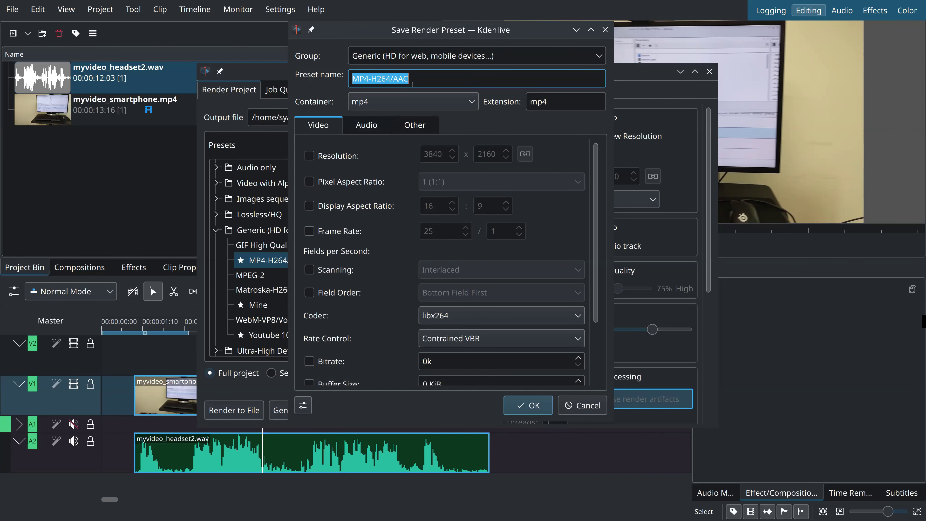
type("Mine")
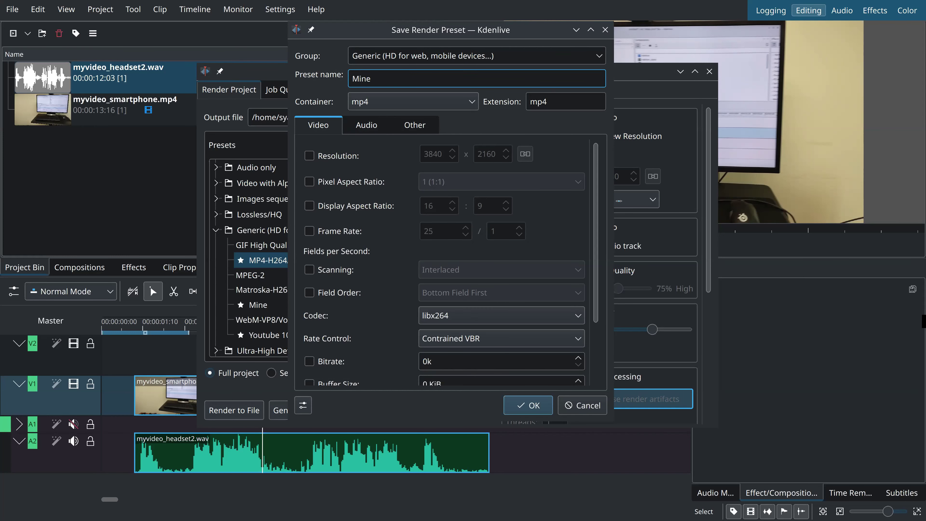
Step: Review the preset's video options, try a Quality value of 18, and restore it to 23
scroll(591, 245, "down", 3)
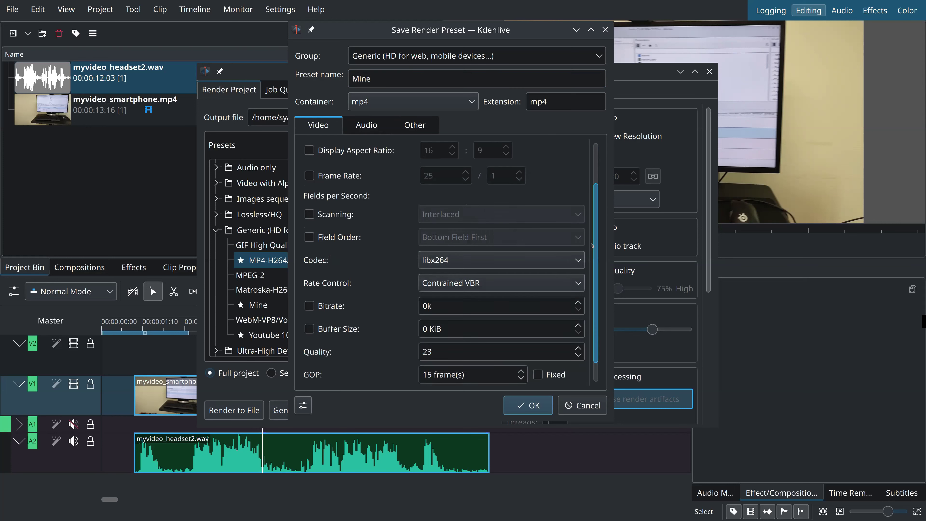
scroll(592, 245, "up", 2)
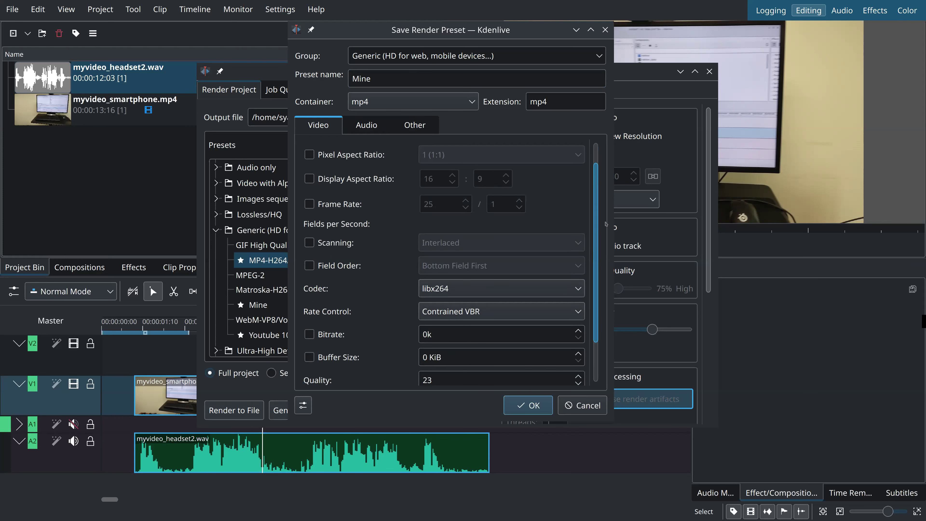
scroll(340, 224, "up", 2)
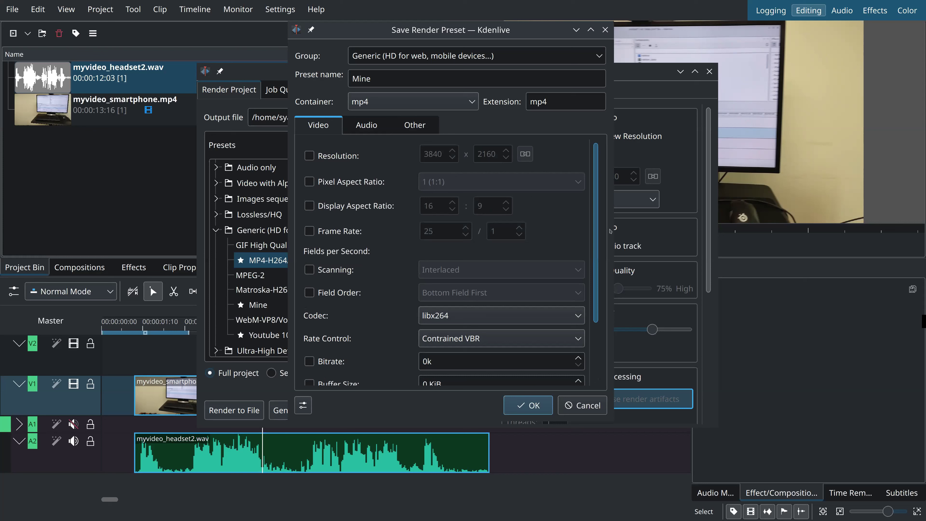
scroll(595, 248, "down", 3)
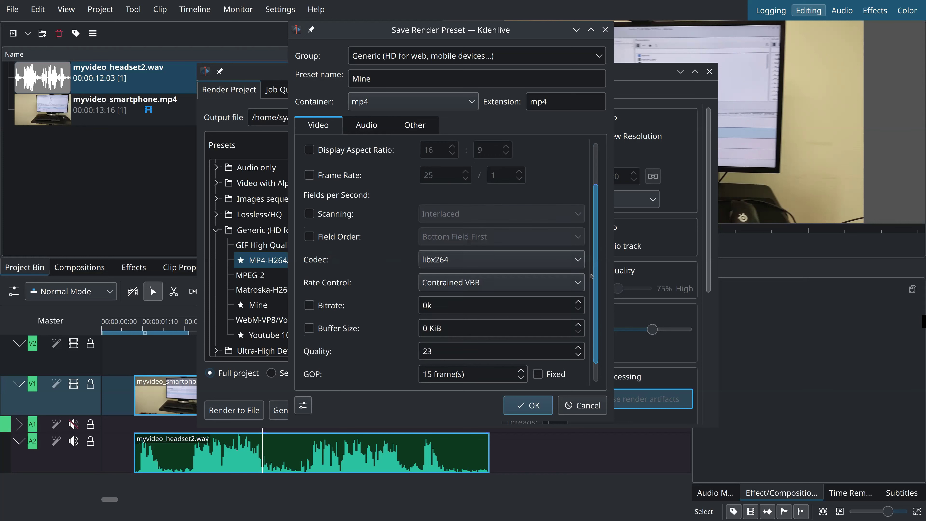
scroll(534, 279, "down", 1)
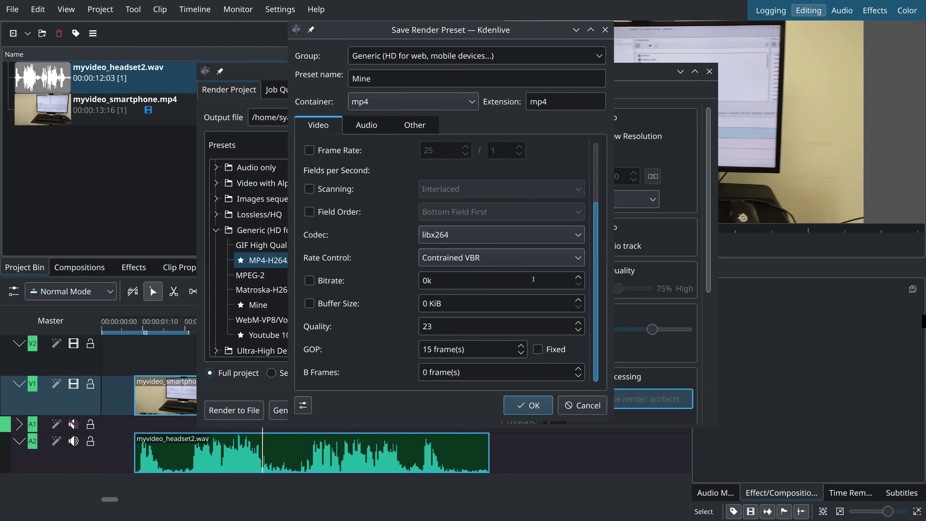
left_click(424, 326)
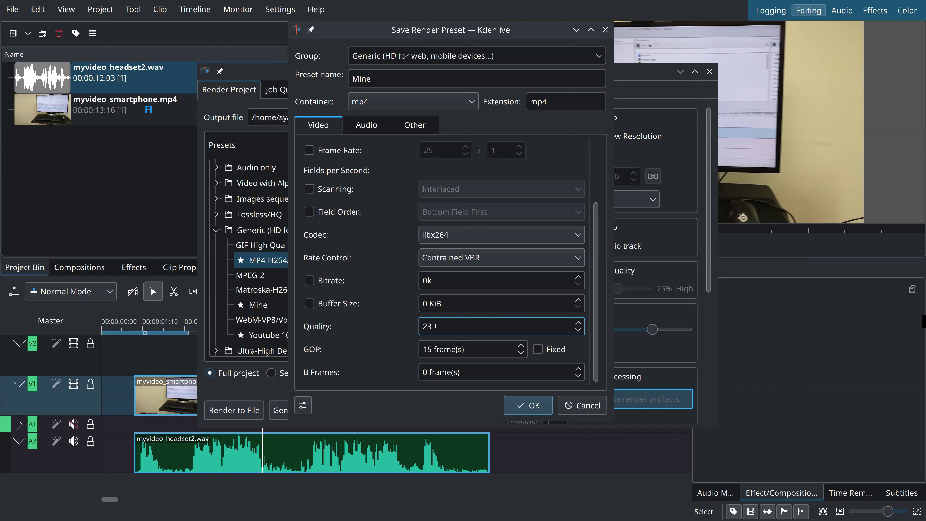
double_click(435, 326)
type("18")
key("BackSpace")
key("BackSpace")
type("3")
key("BackSpace")
type("3")
key("BackSpace")
type("23")
Step: Save the render preset, overwriting the existing Mine preset, and leave the preset editor
left_click(531, 405)
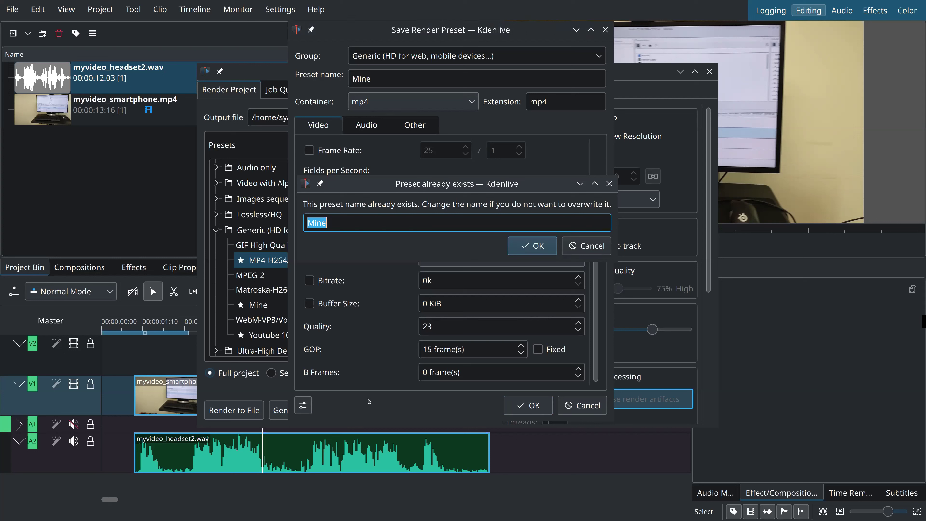
left_click(536, 249)
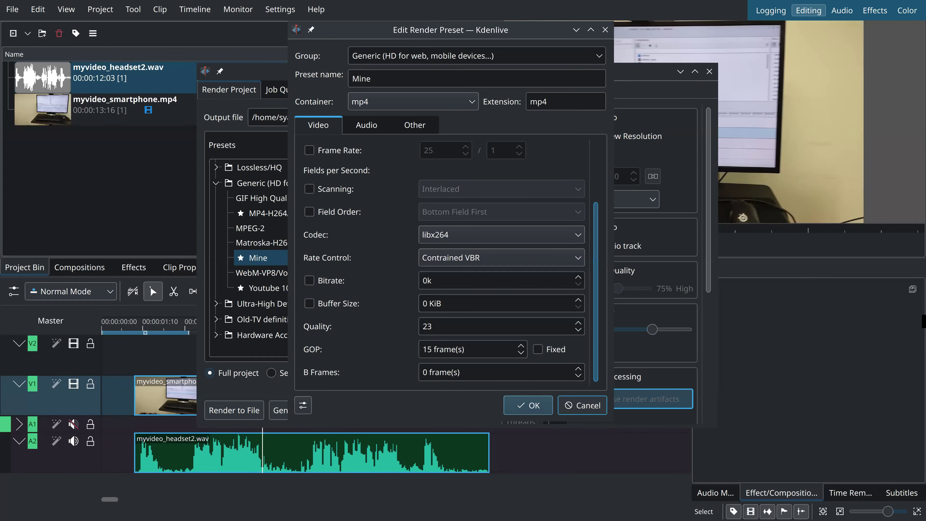
key("Escape")
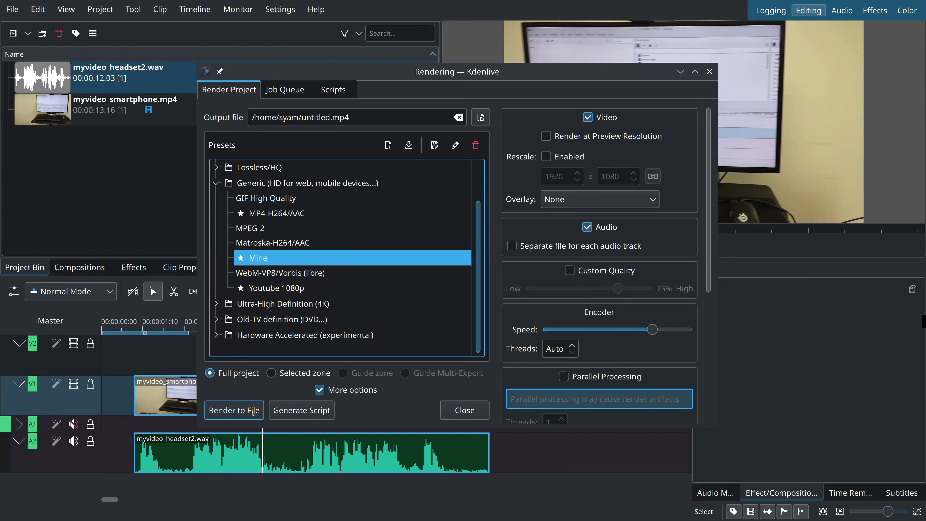
Step: Close the Rendering dialog and show myvideo_smartphone.mp4 from the project bin in the clip monitor
left_click(710, 72)
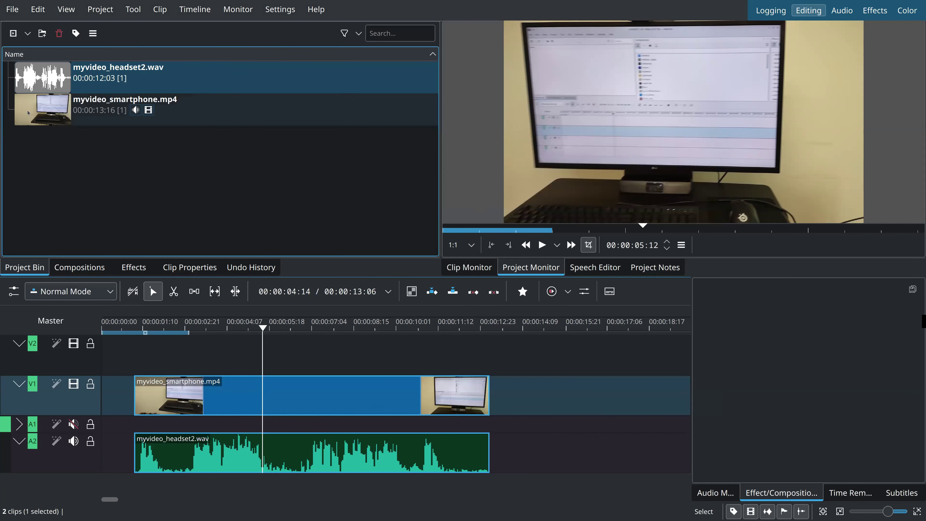
left_click(219, 109)
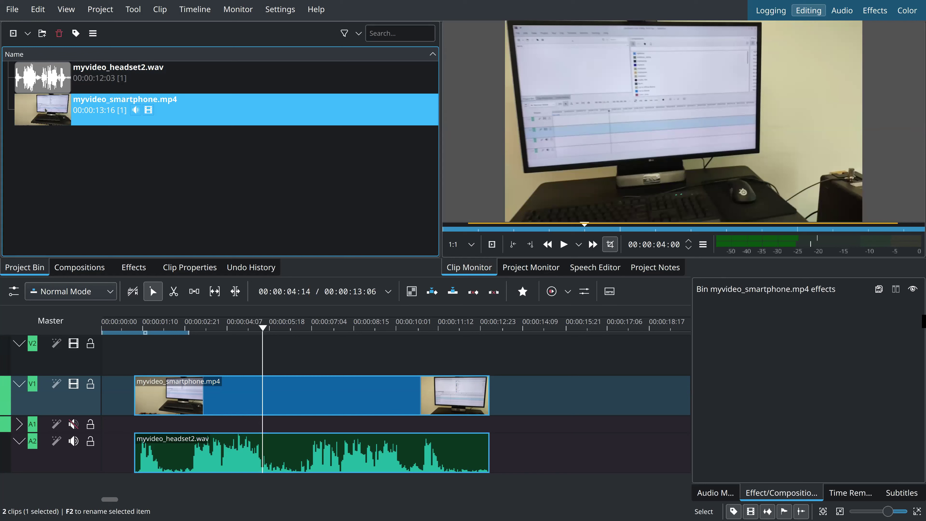
Step: Look over the Stabilize job's options for myvideo_smartphone.mp4 in the project bin, and close them without running the job
right_click(58, 106)
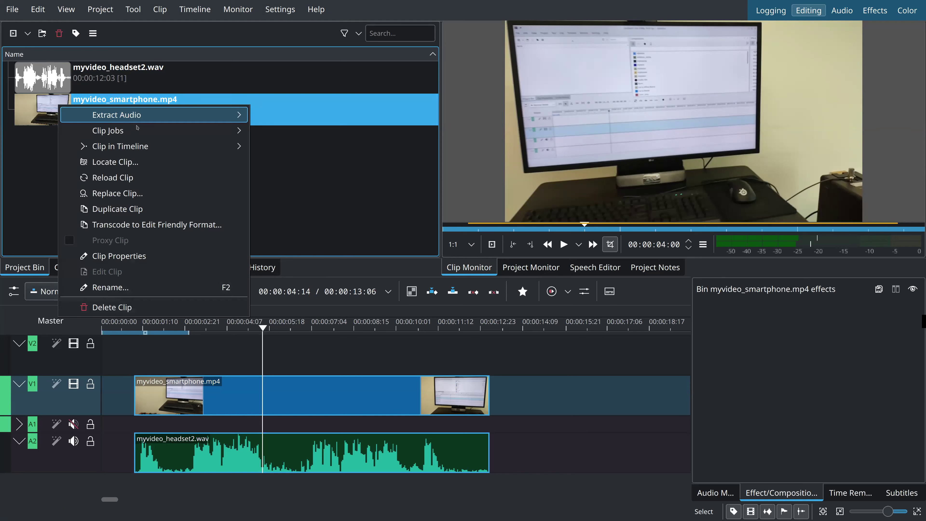
mouse_move(183, 134)
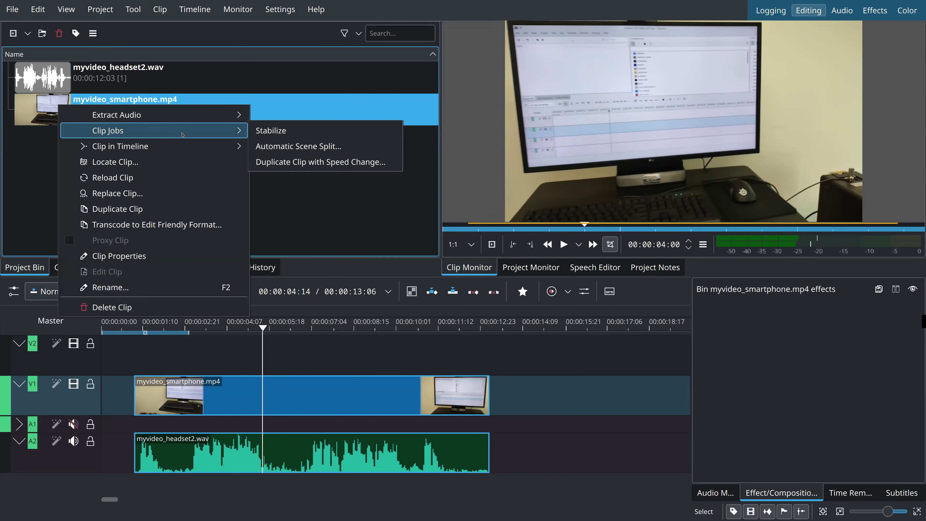
left_click(287, 135)
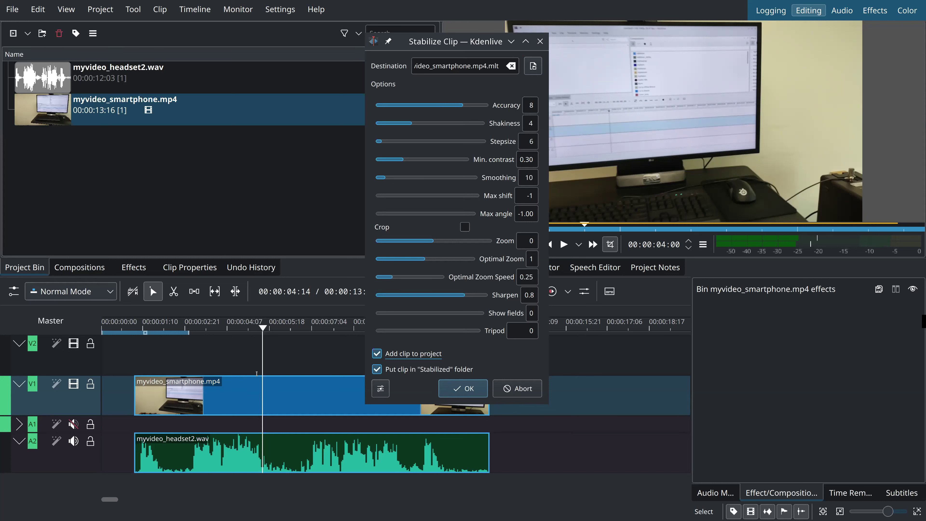
left_click(540, 41)
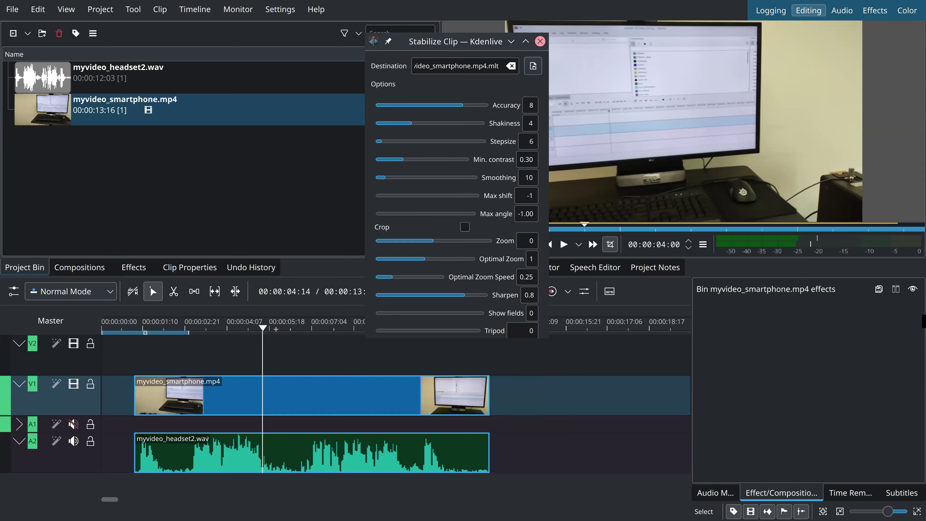
Step: Open the project's rendering settings, review the Mine preset's video options such as codec, rate control and quality, and leave the preset editor
left_click(65, 10)
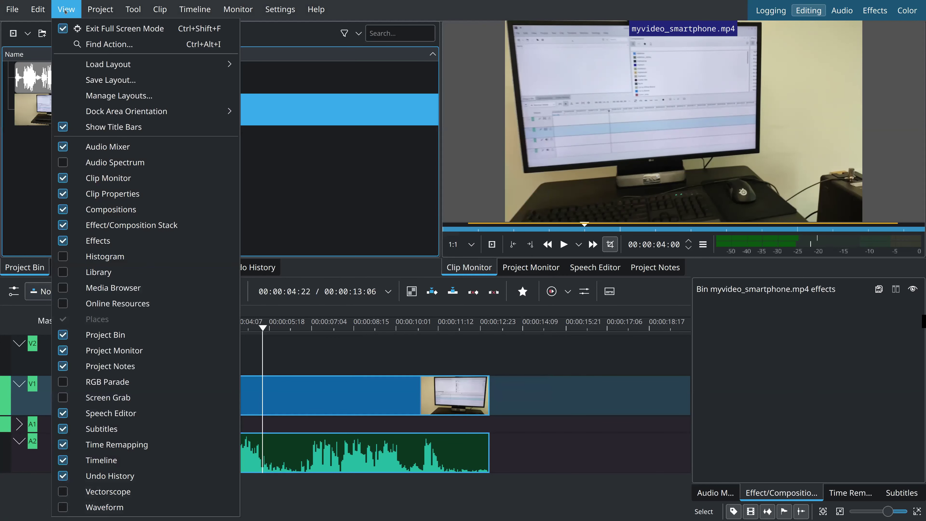
key("Right")
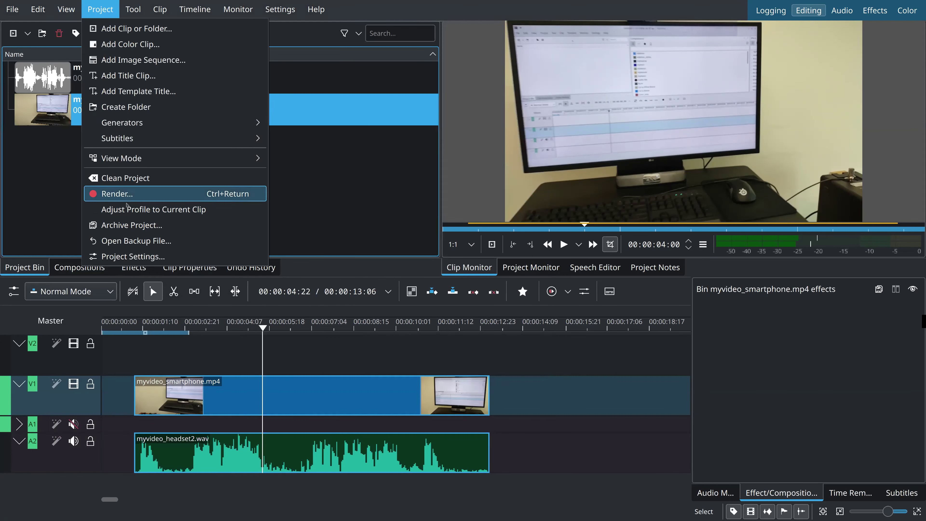
key("Return")
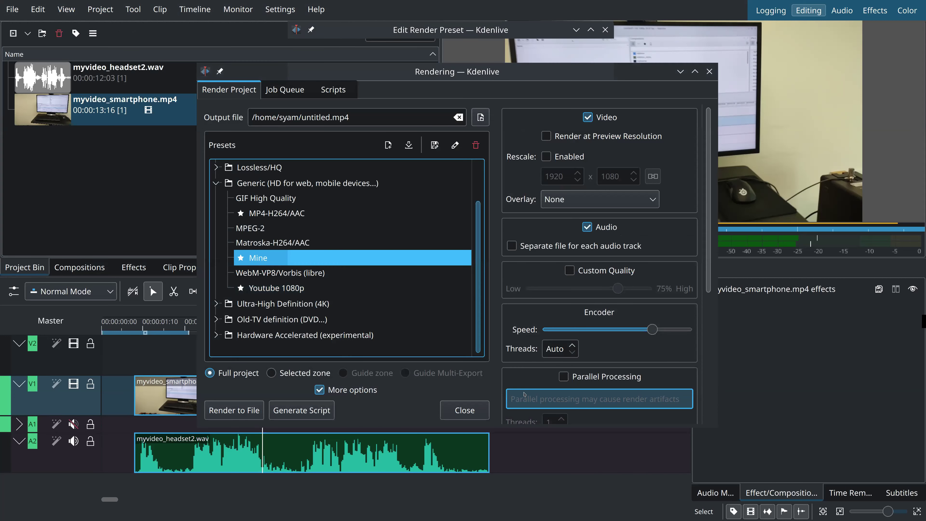
scroll(593, 356, "down", 3)
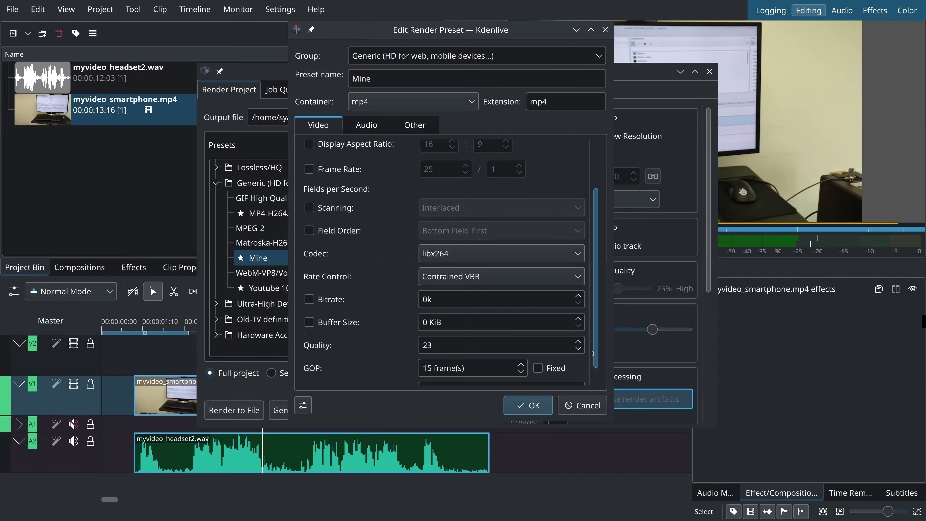
key("Return")
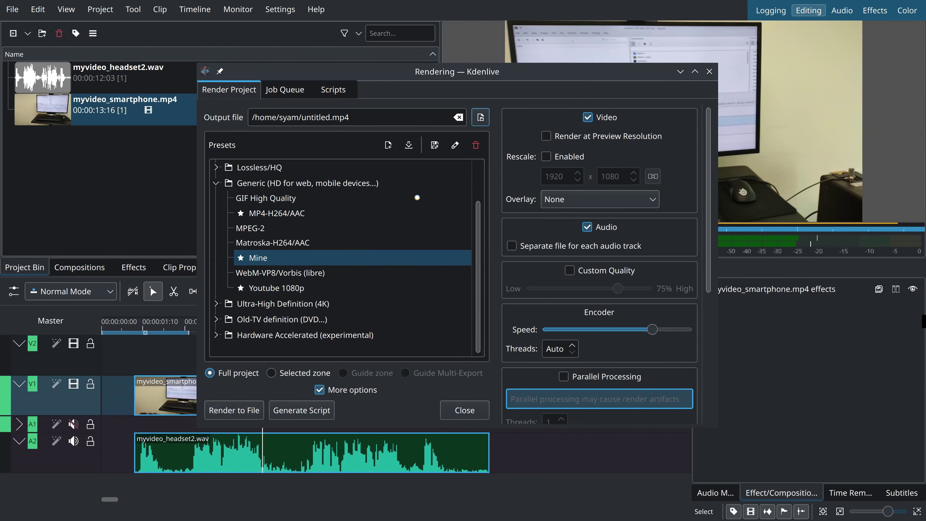
Step: Set the render output to Mine.mp4 in the Kdenlive folder and render the full project to file with the Mine preset
left_click(480, 117)
double_click(404, 134)
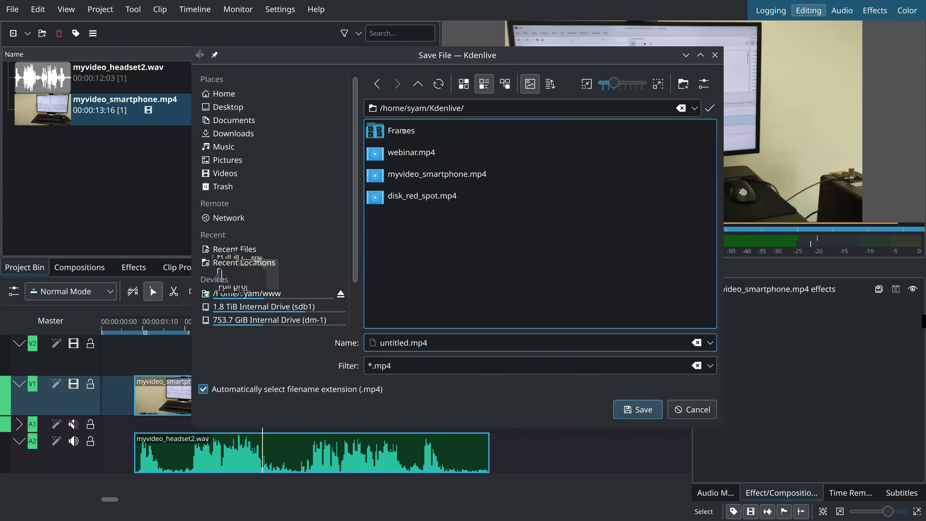
left_click(404, 342)
key("Delete")
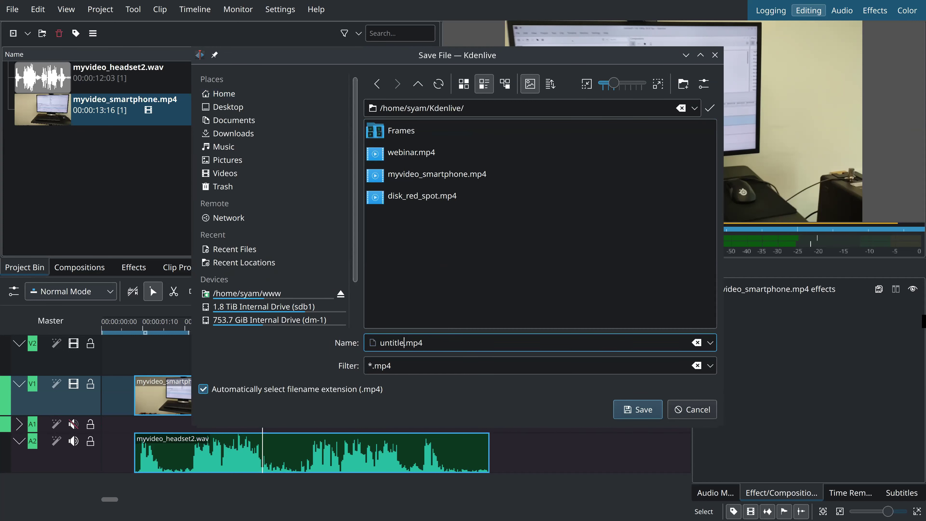
key("BackSpace")
key("BackSpace")
key("BackSpace")
key("BackSpace")
key("BackSpace")
key("BackSpace")
key("BackSpace")
type("Mine")
left_click(624, 410)
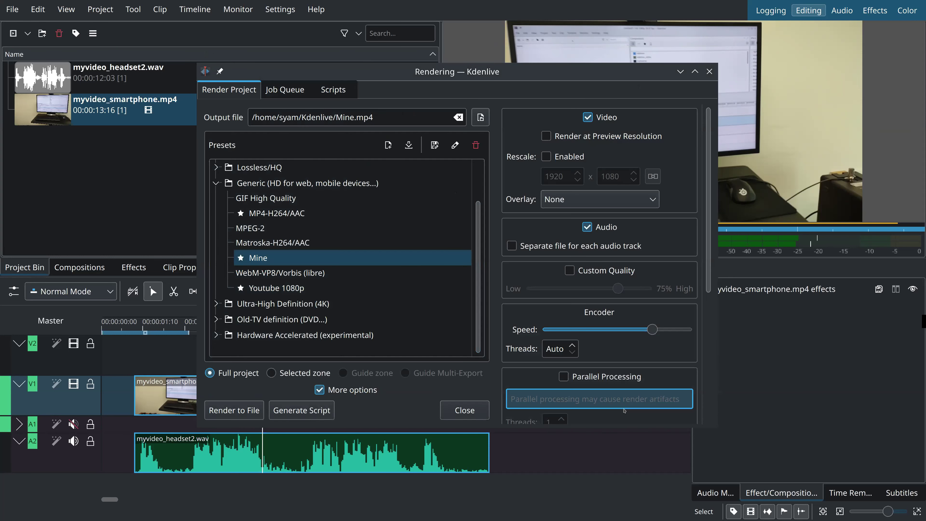
left_click(234, 410)
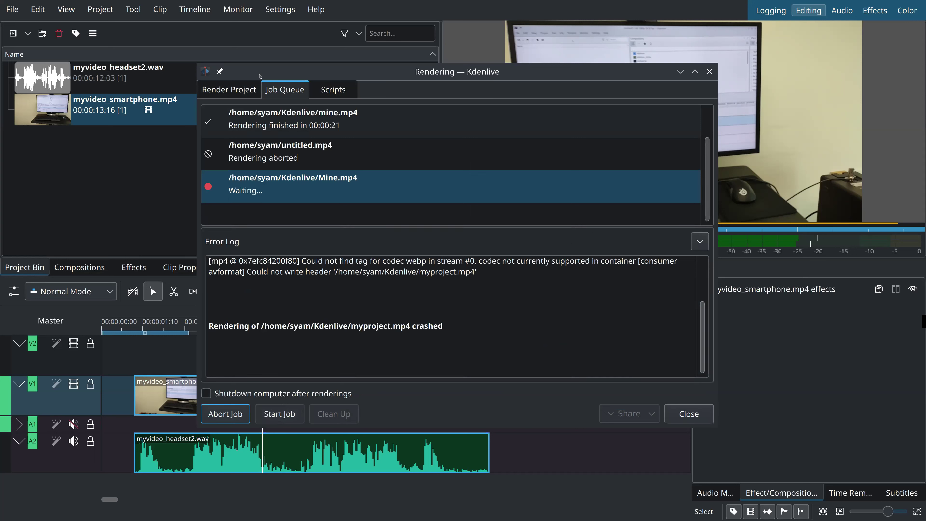
left_click(402, 194)
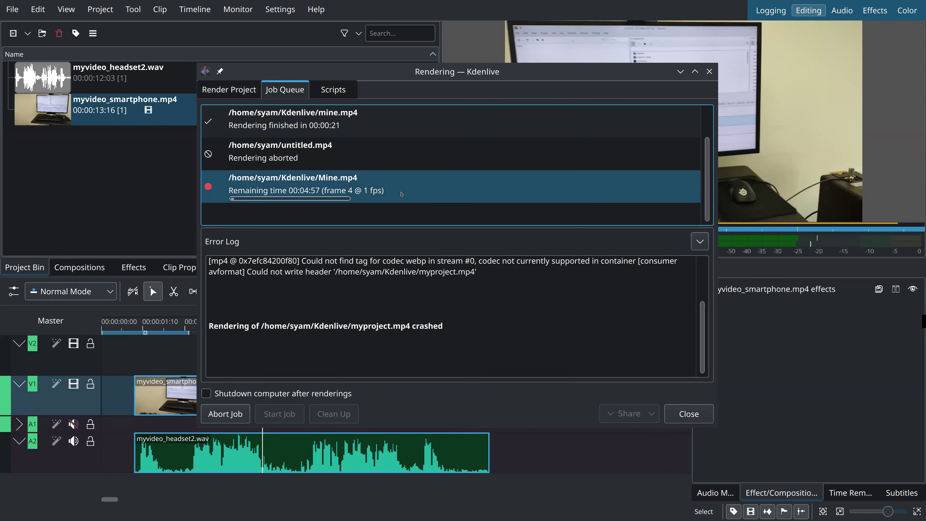